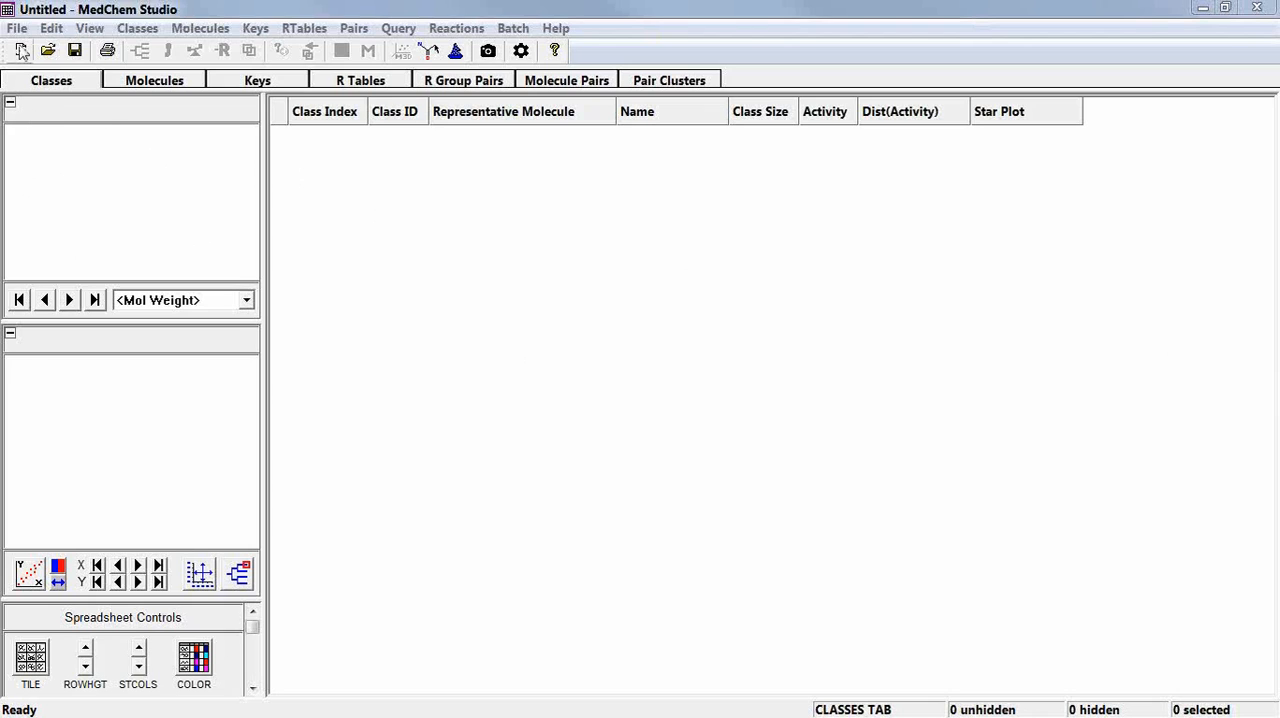
Open the AssayData_HTS structure file from the Anu folder.
{"action": "left_click", "coordinate": [17, 28]}
{"action": "left_click", "coordinate": [44, 72]}
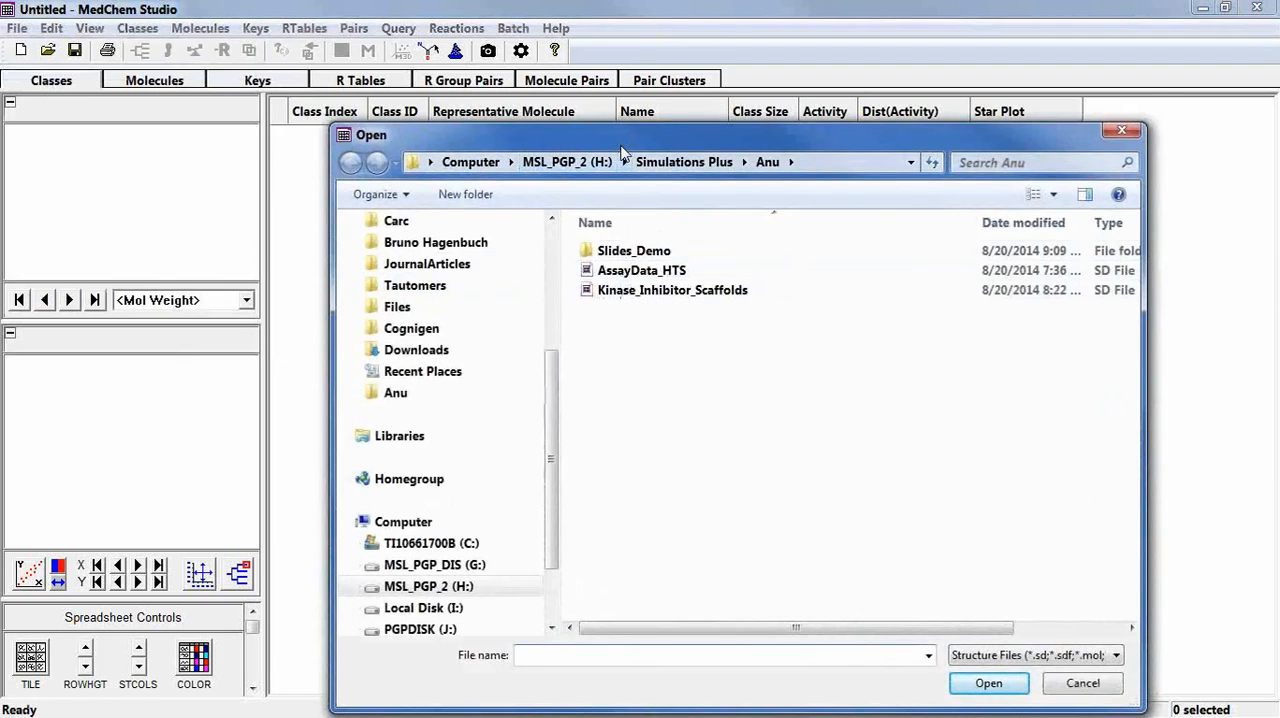
{"action": "left_click_drag", "start_coordinate": [612, 145], "coordinate": [507, 72]}
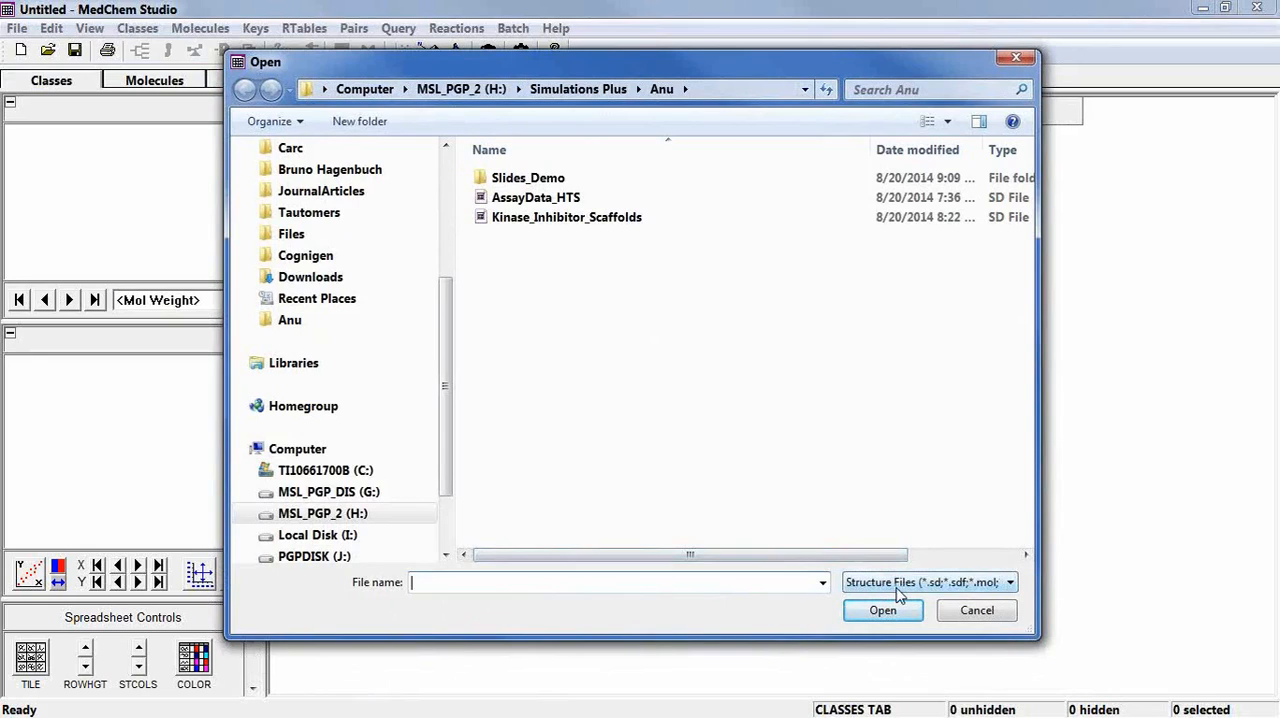
{"action": "double_click", "coordinate": [530, 198]}
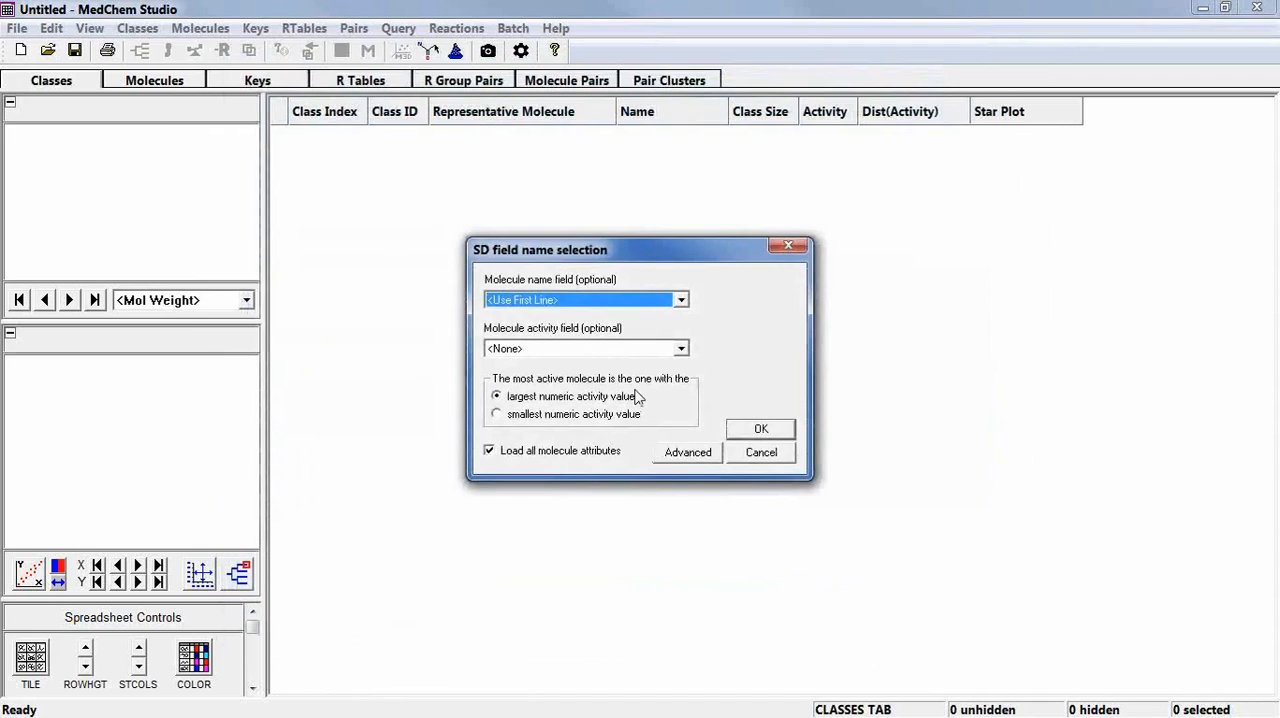
Use Pct_Inhib A as the molecule activity field and load the file with the other import options at their defaults.
{"action": "mouse_move", "coordinate": [637, 397]}
{"action": "mouse_move", "coordinate": [578, 358]}
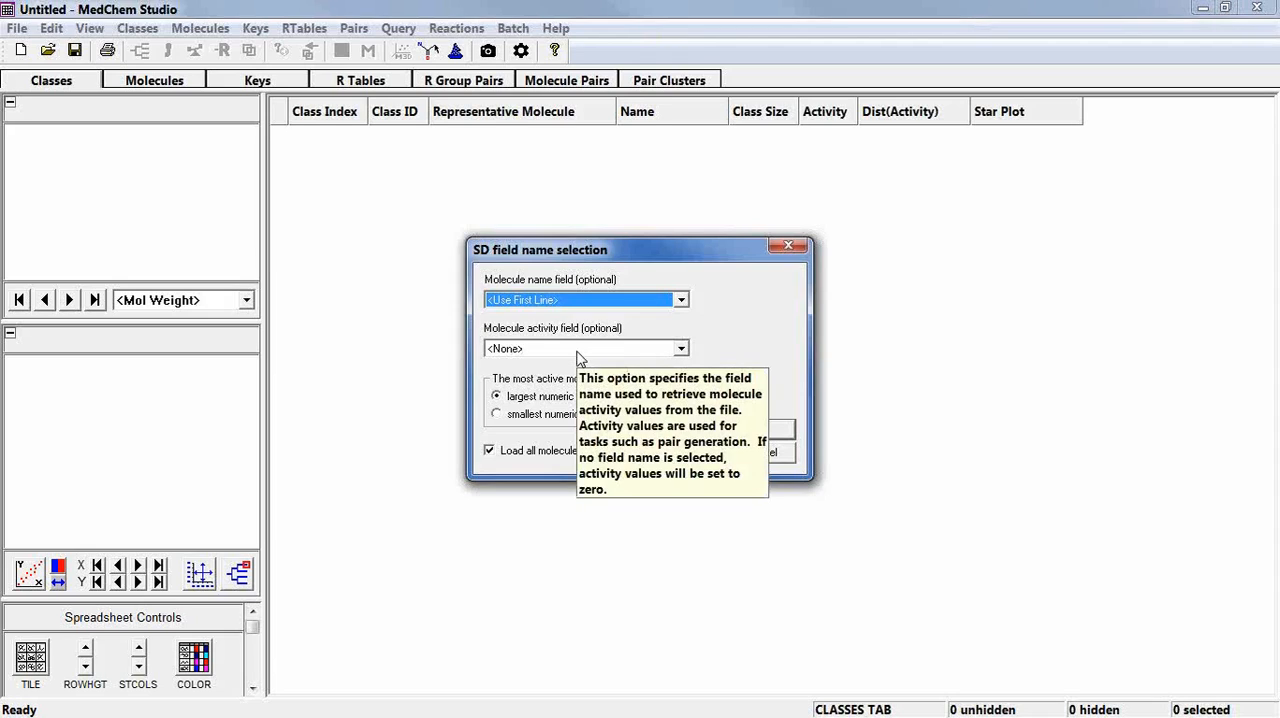
{"action": "left_click", "coordinate": [578, 352]}
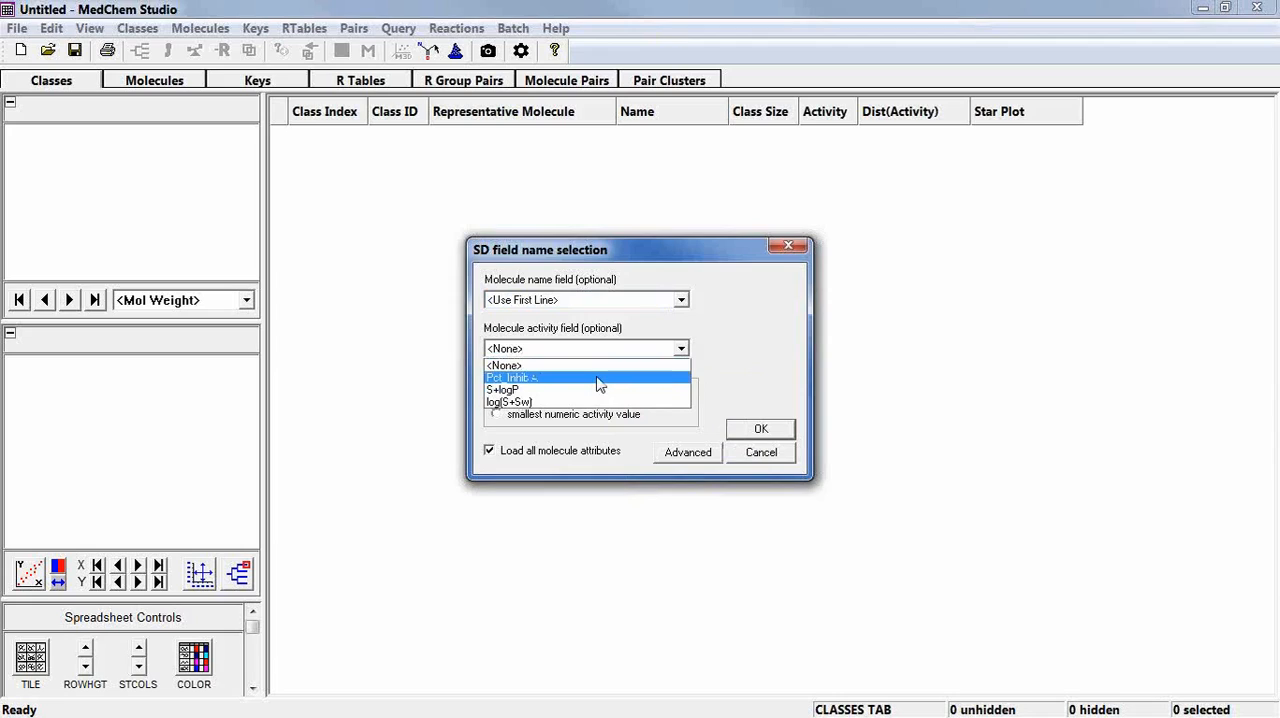
{"action": "left_click", "coordinate": [599, 379]}
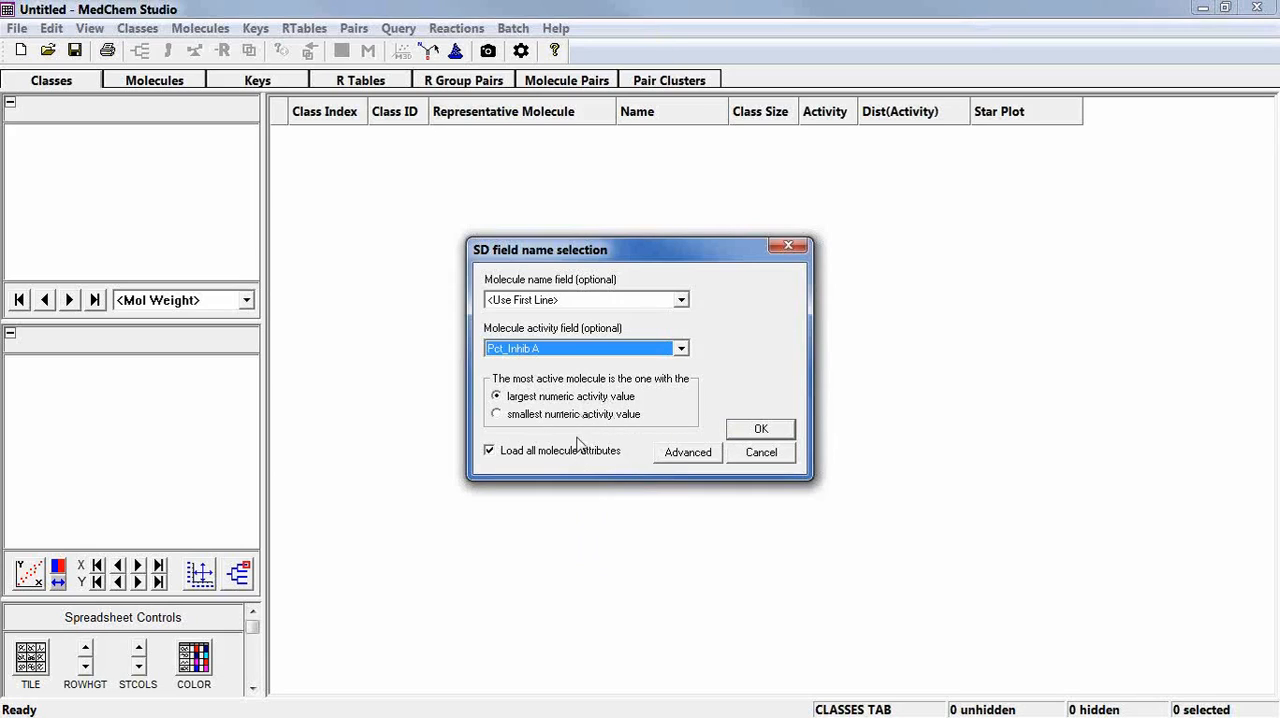
{"action": "mouse_move", "coordinate": [566, 463]}
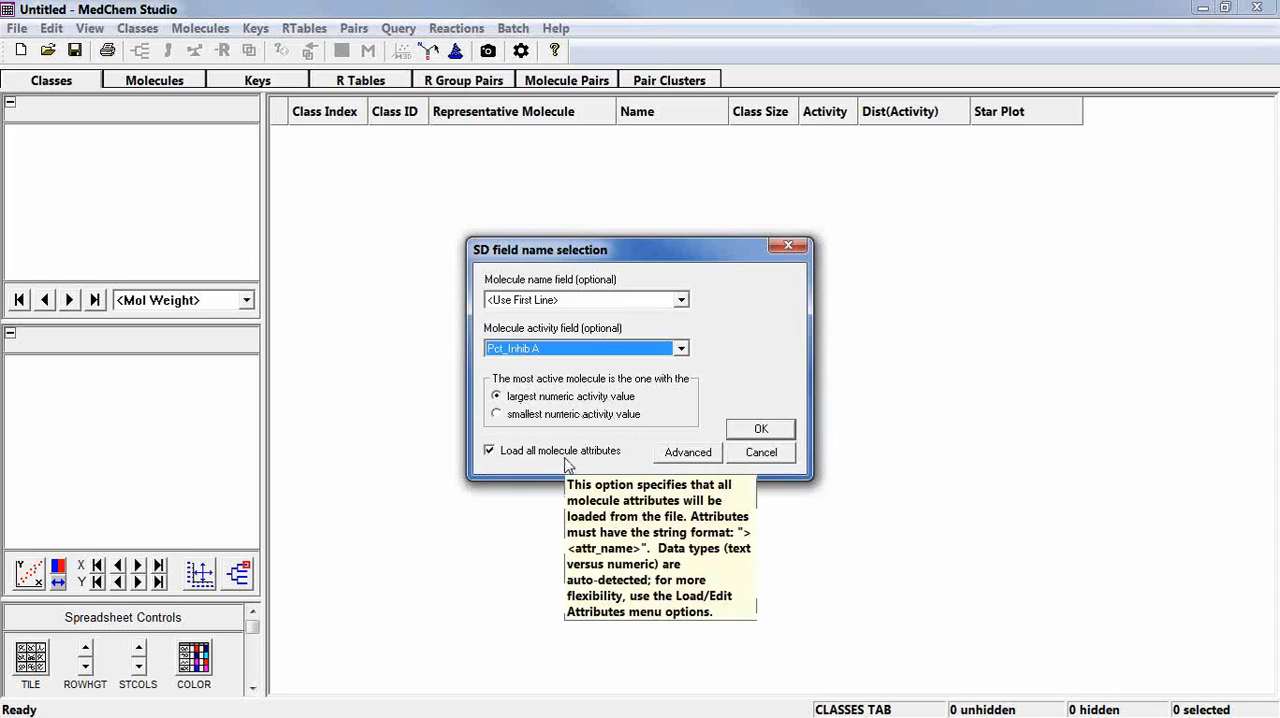
{"action": "left_click", "coordinate": [775, 429]}
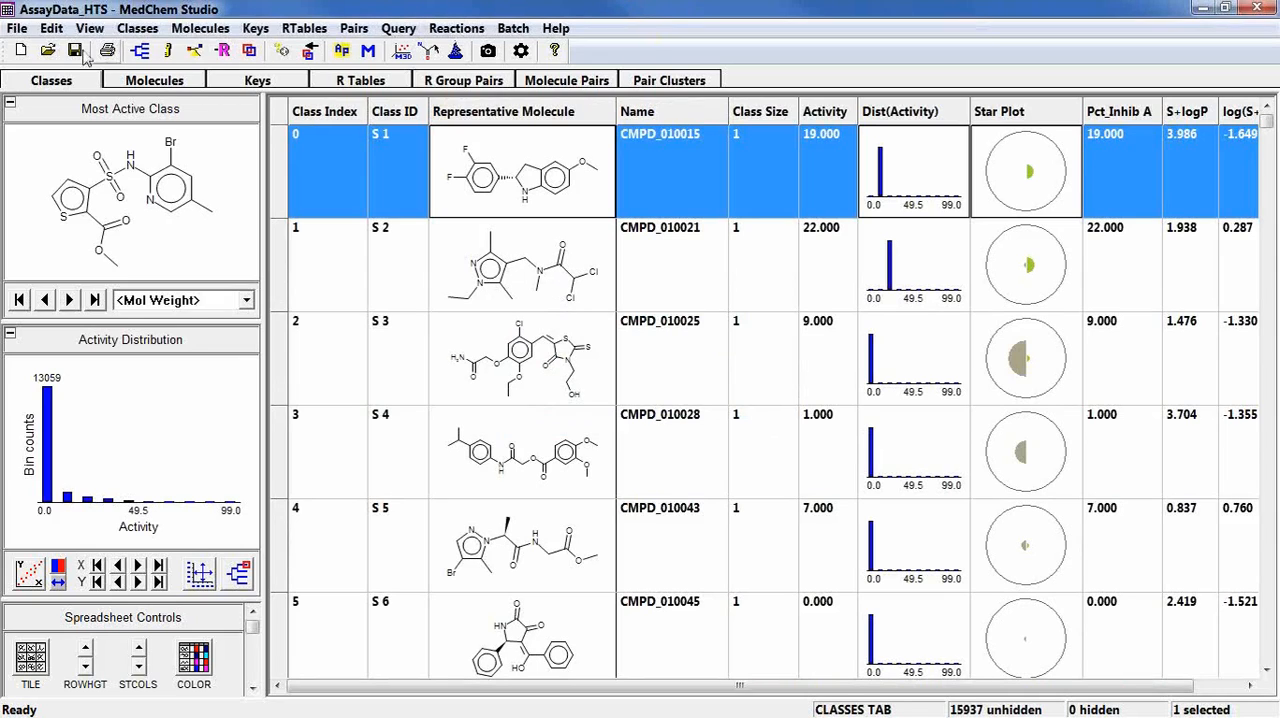
{"action": "left_click", "coordinate": [18, 28]}
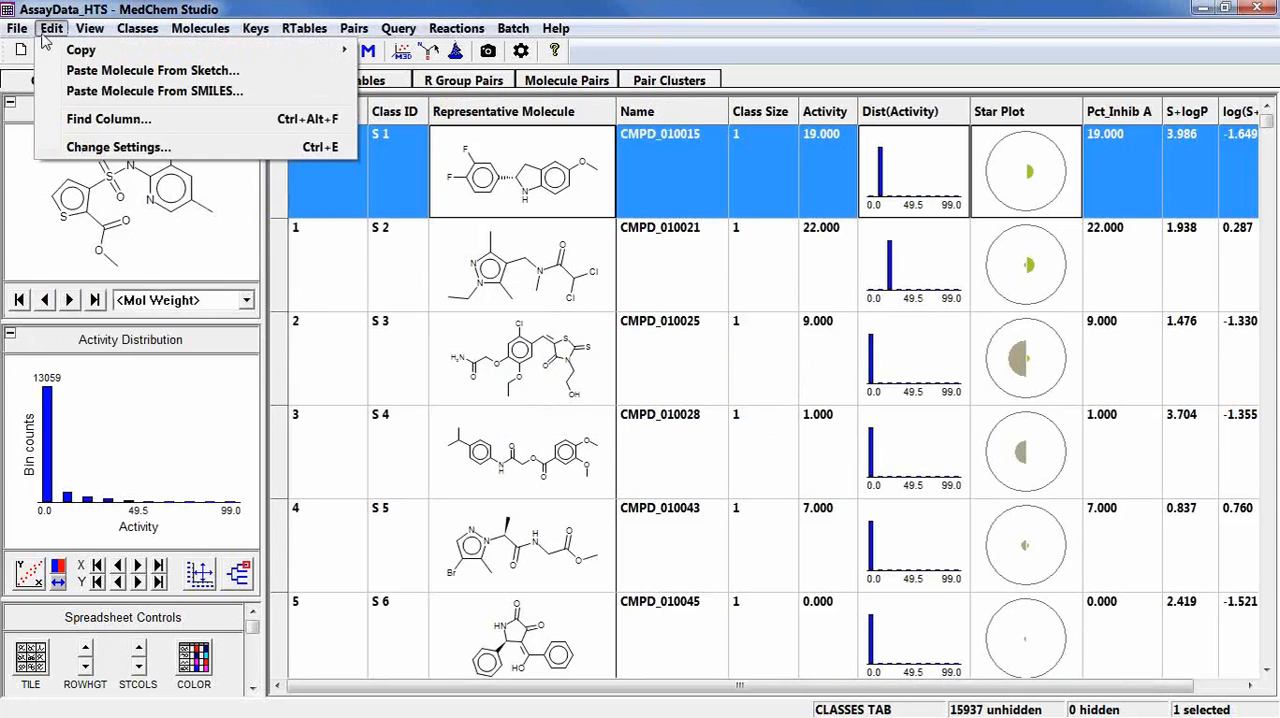
{"action": "mouse_move", "coordinate": [87, 33]}
{"action": "mouse_move", "coordinate": [127, 32]}
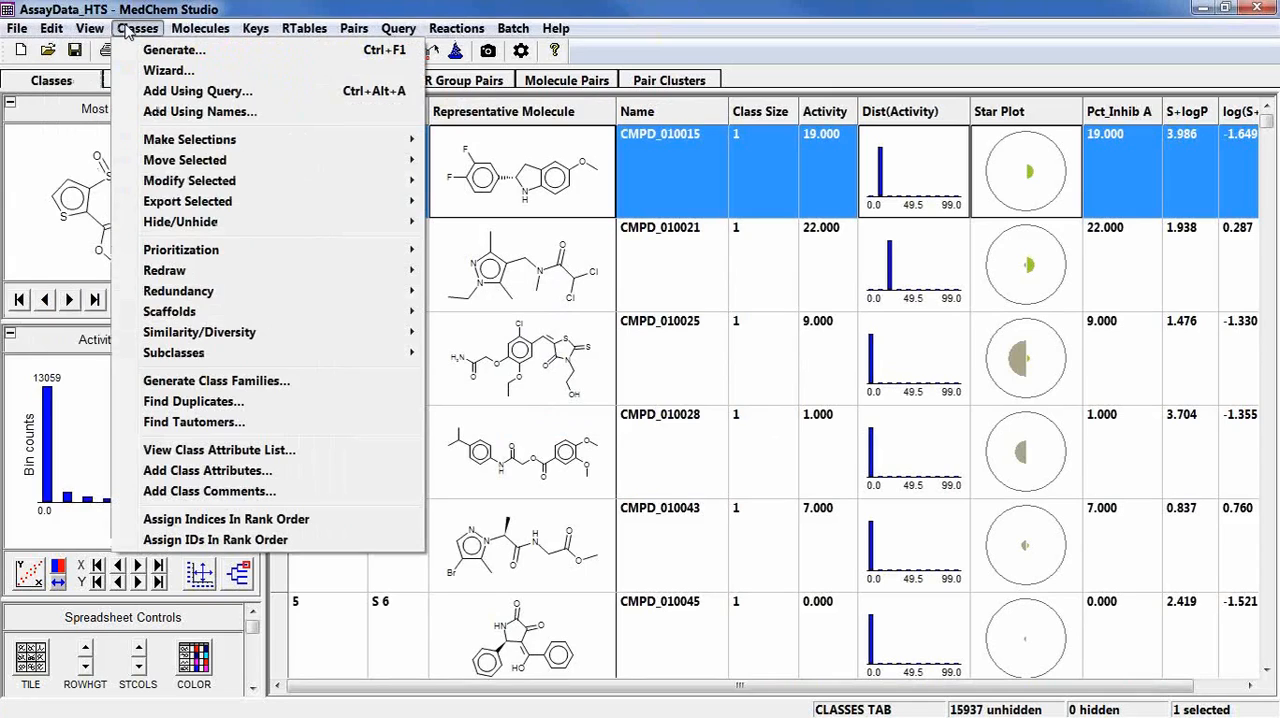
{"action": "left_click", "coordinate": [225, 8]}
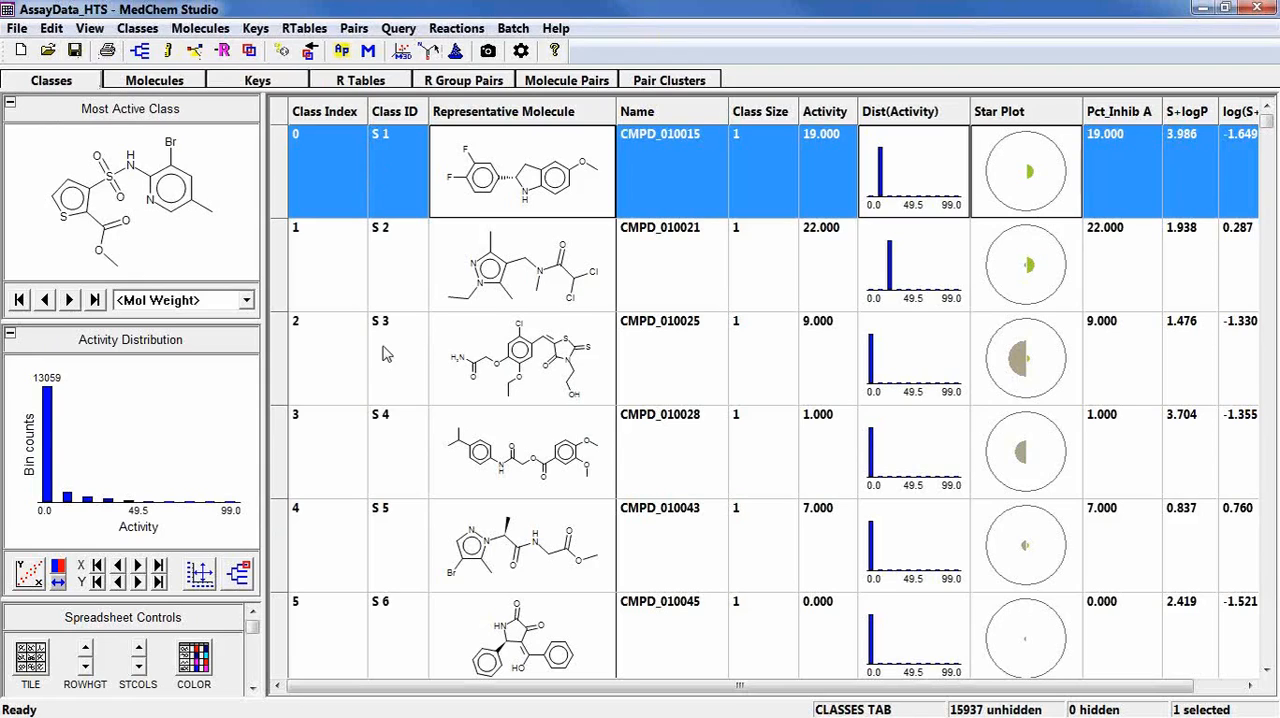
View the molecules belonging to the selected class S 1 and return to the list of classes.
{"action": "left_click", "coordinate": [158, 84]}
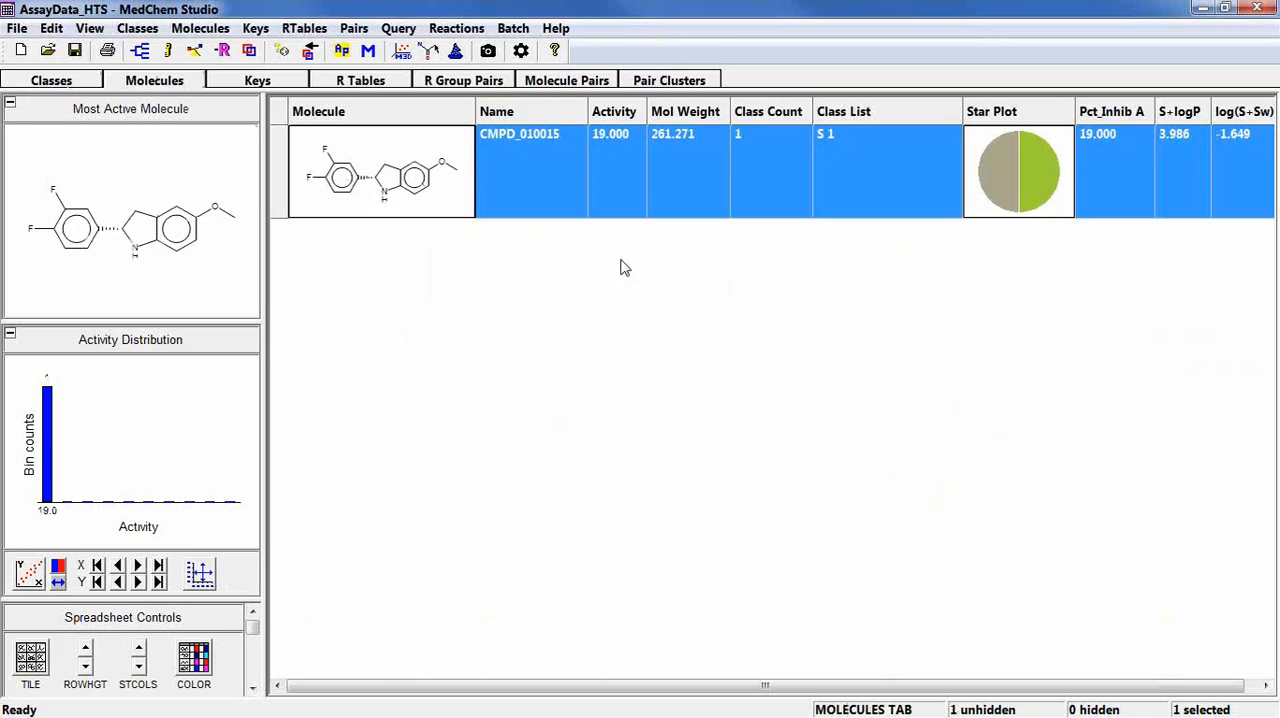
{"action": "left_click", "coordinate": [43, 84]}
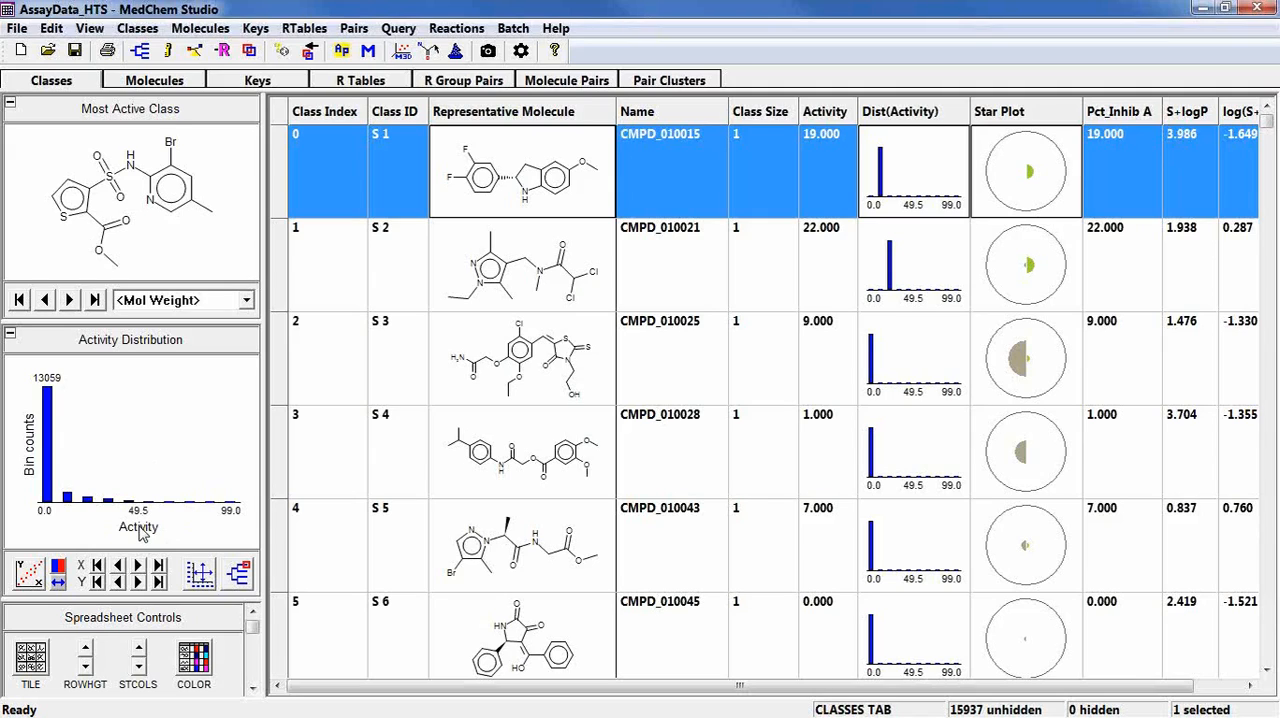
Show the molecular weight distribution and inspect its distribution style settings without changing them.
{"action": "left_click", "coordinate": [139, 567]}
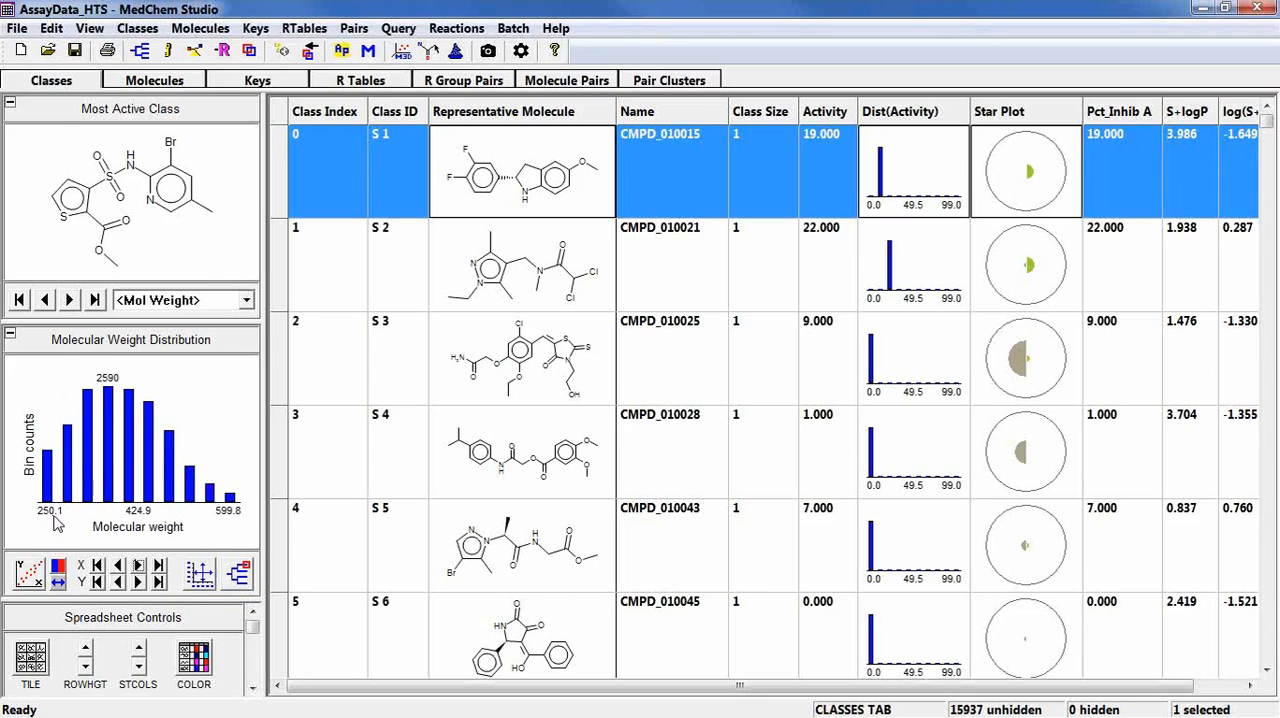
{"action": "left_click", "coordinate": [200, 575]}
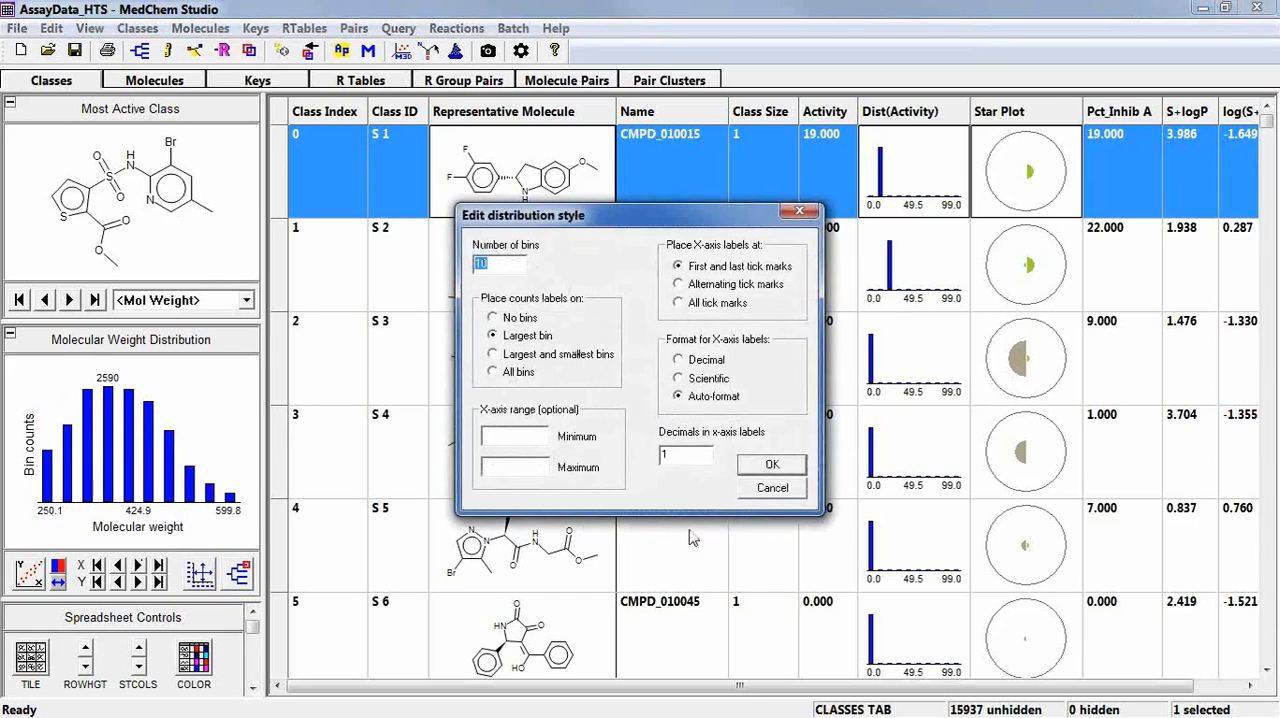
{"action": "left_click", "coordinate": [748, 492]}
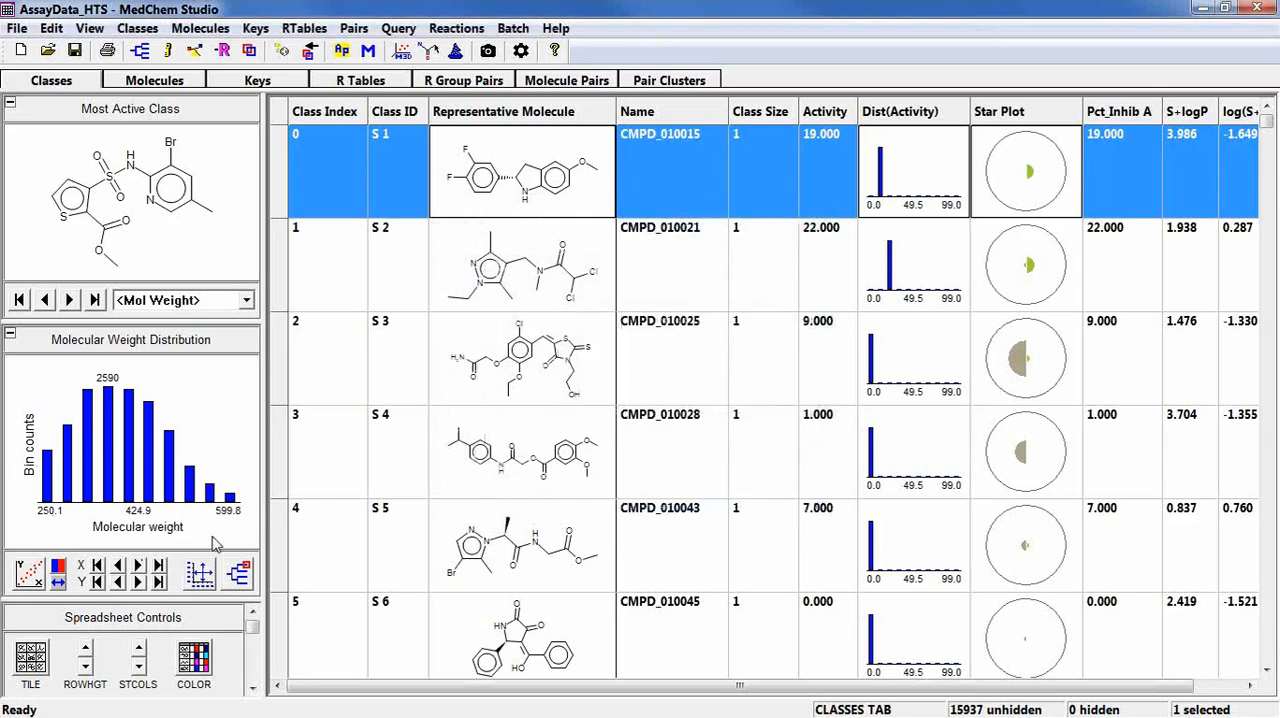
Browse the class size and S+logP distributions, ending on the log(S+Sw) distribution.
{"action": "left_click", "coordinate": [138, 566]}
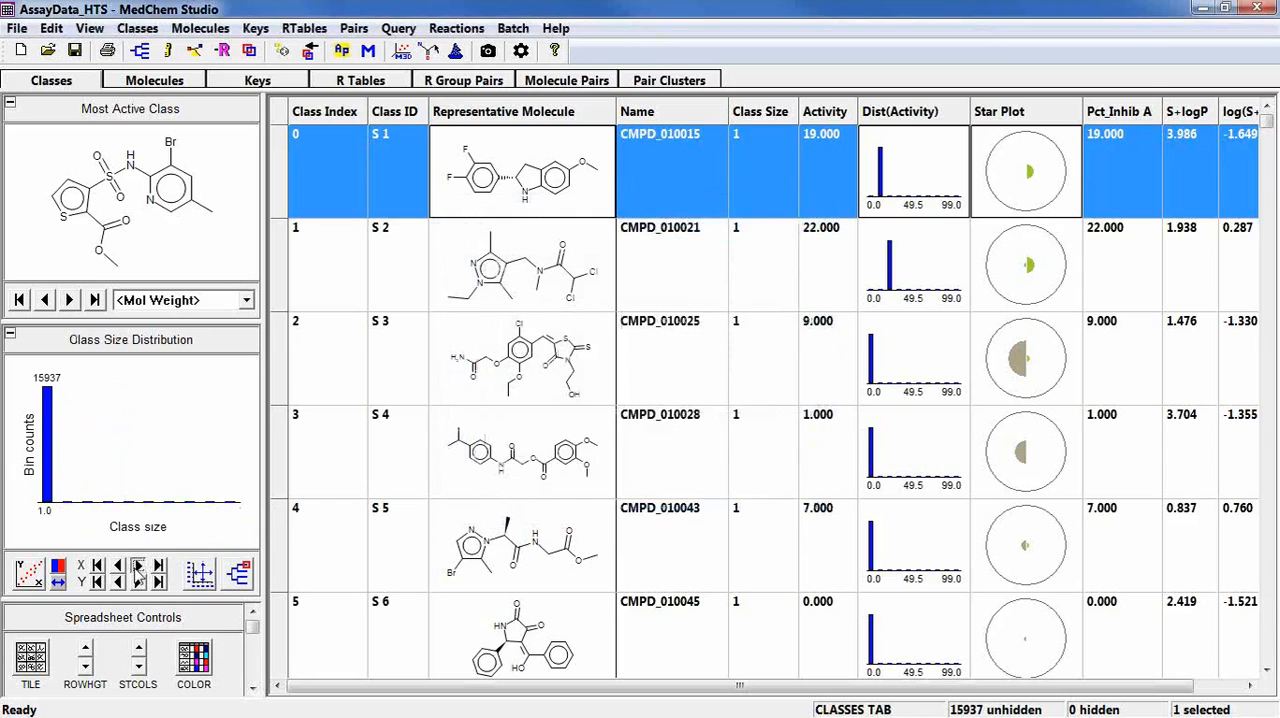
{"action": "left_click", "coordinate": [138, 566]}
{"action": "left_click", "coordinate": [138, 566]}
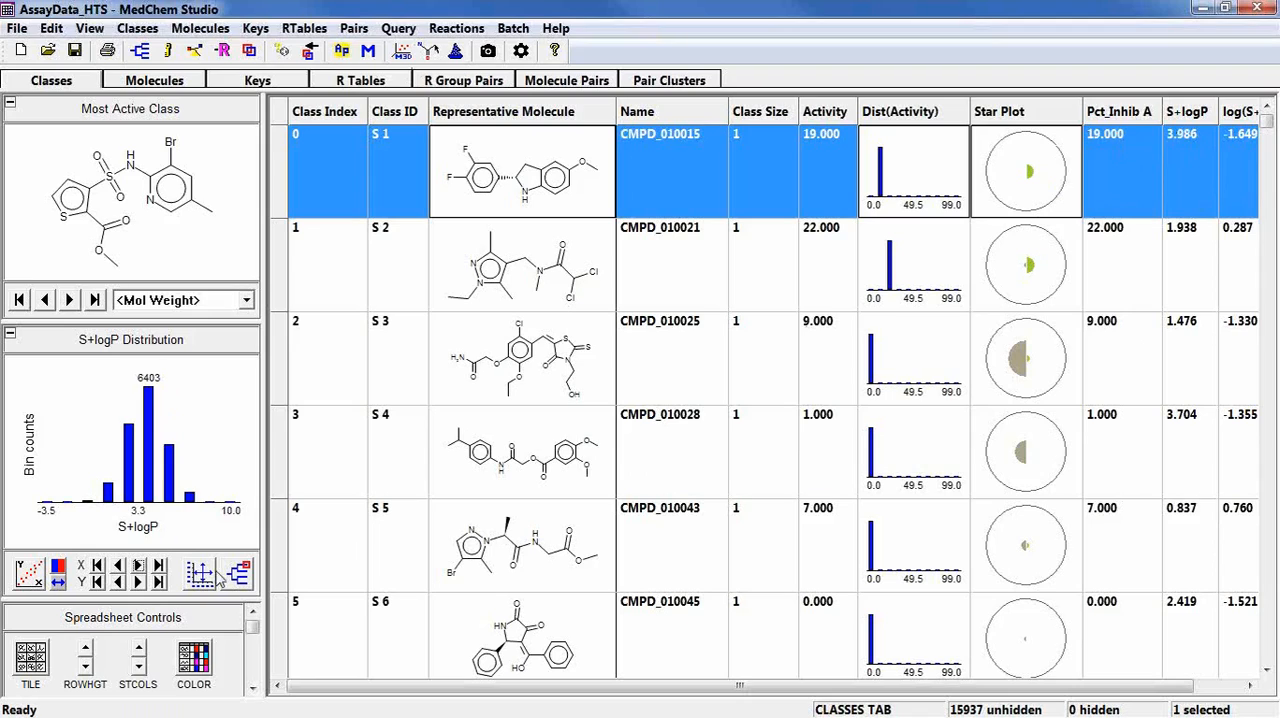
{"action": "left_click", "coordinate": [139, 566]}
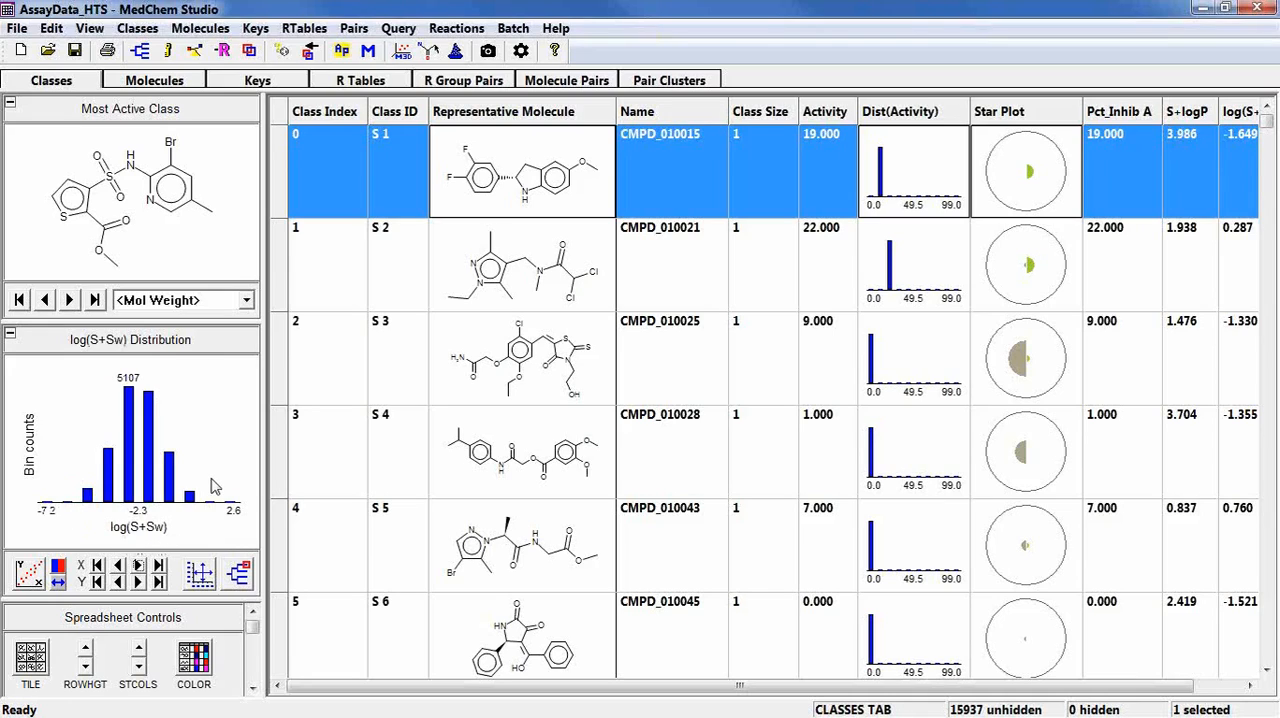
{"action": "left_click", "coordinate": [138, 565]}
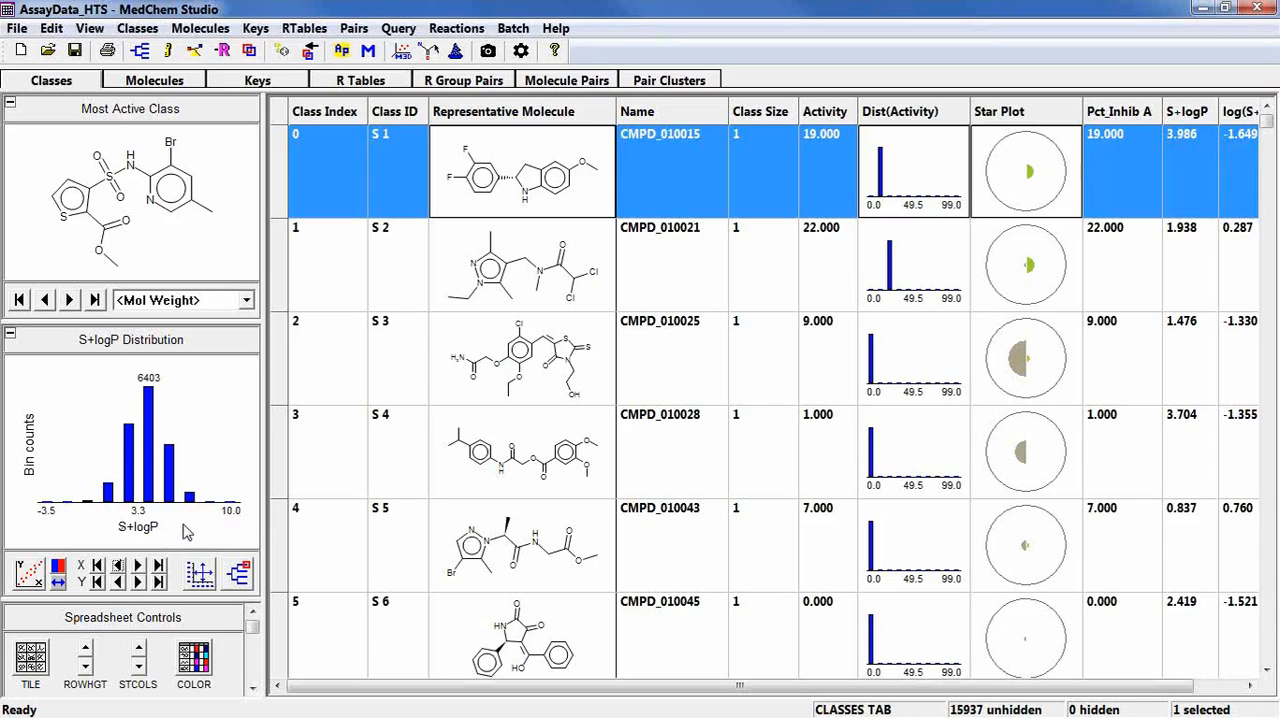
{"action": "left_click", "coordinate": [138, 565]}
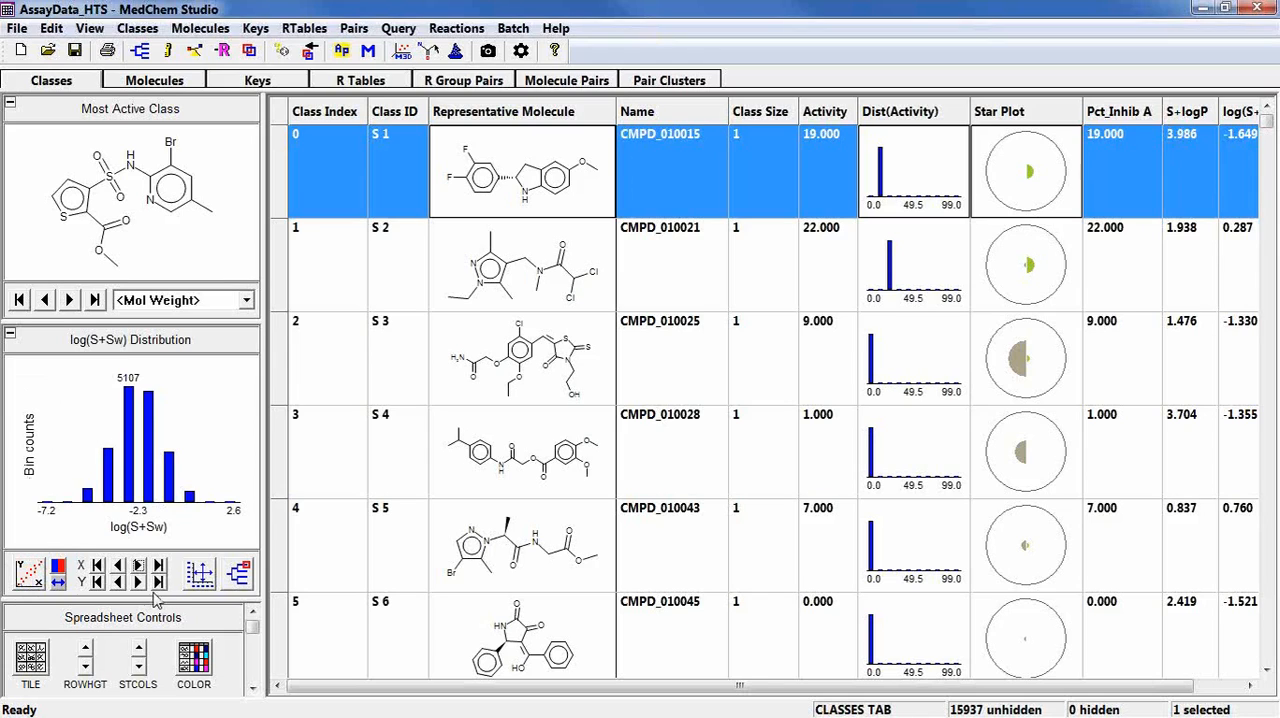
Color the spreadsheet's Mol Activity, Pct_Inhib A, S+logP and log(S+Sw) attributes with the Blue - White - Red progression.
{"action": "left_click", "coordinate": [187, 667]}
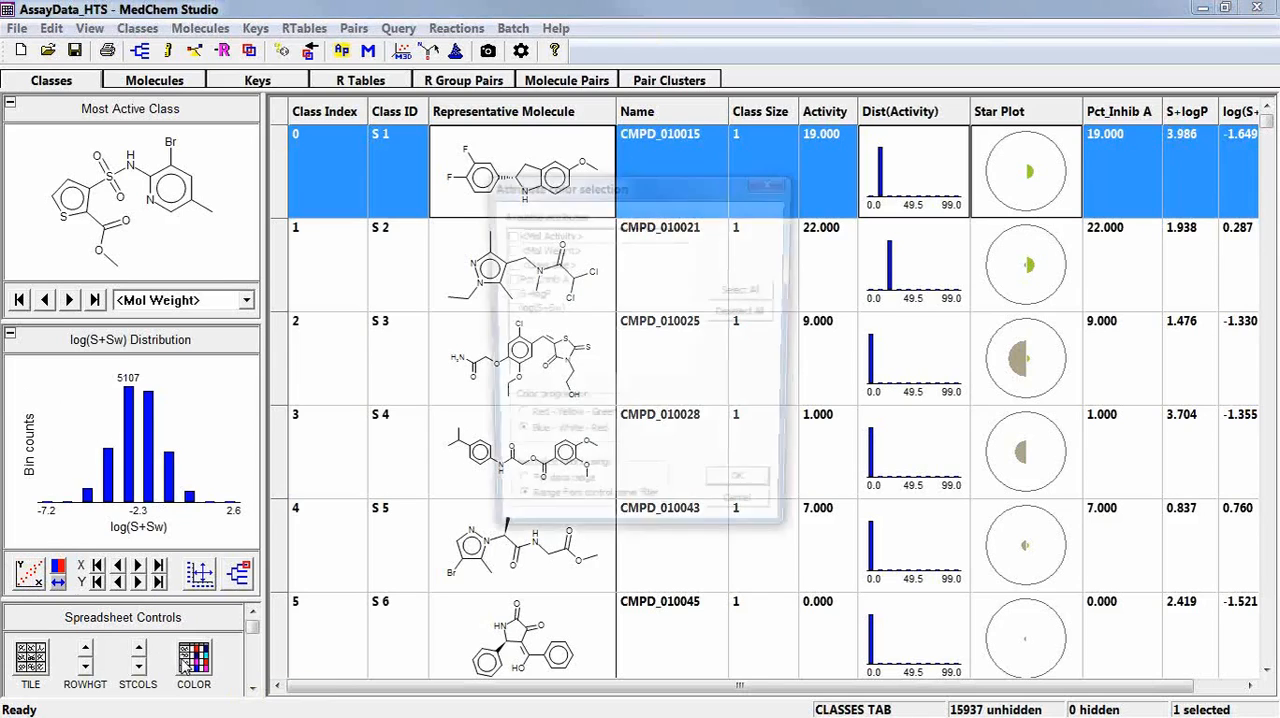
{"action": "left_click_drag", "start_coordinate": [603, 190], "coordinate": [282, 210]}
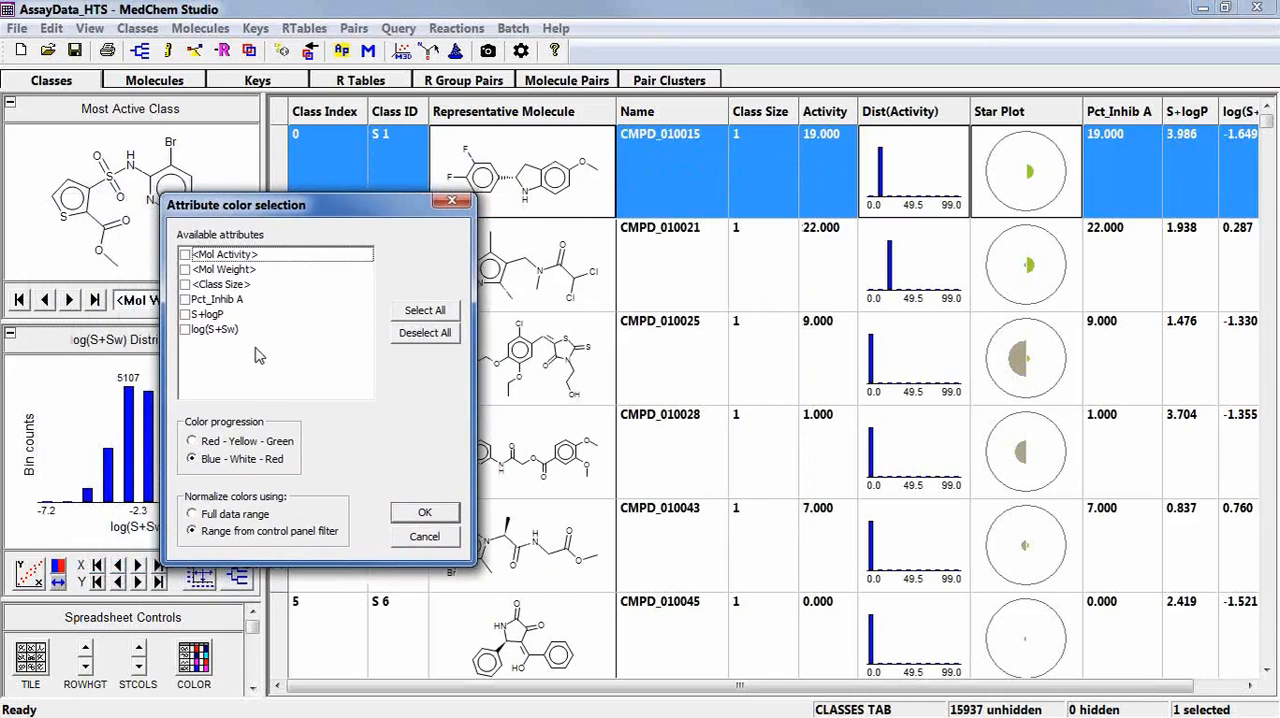
{"action": "left_click", "coordinate": [185, 255]}
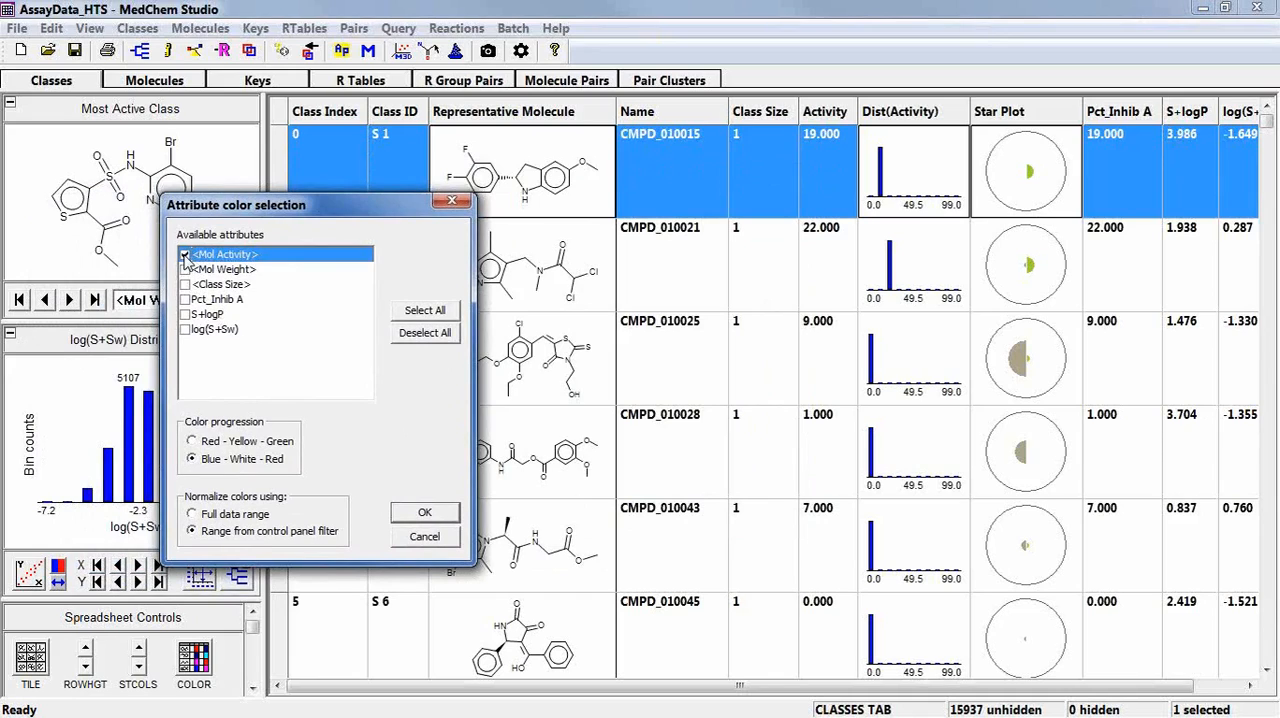
{"action": "left_click", "coordinate": [185, 299]}
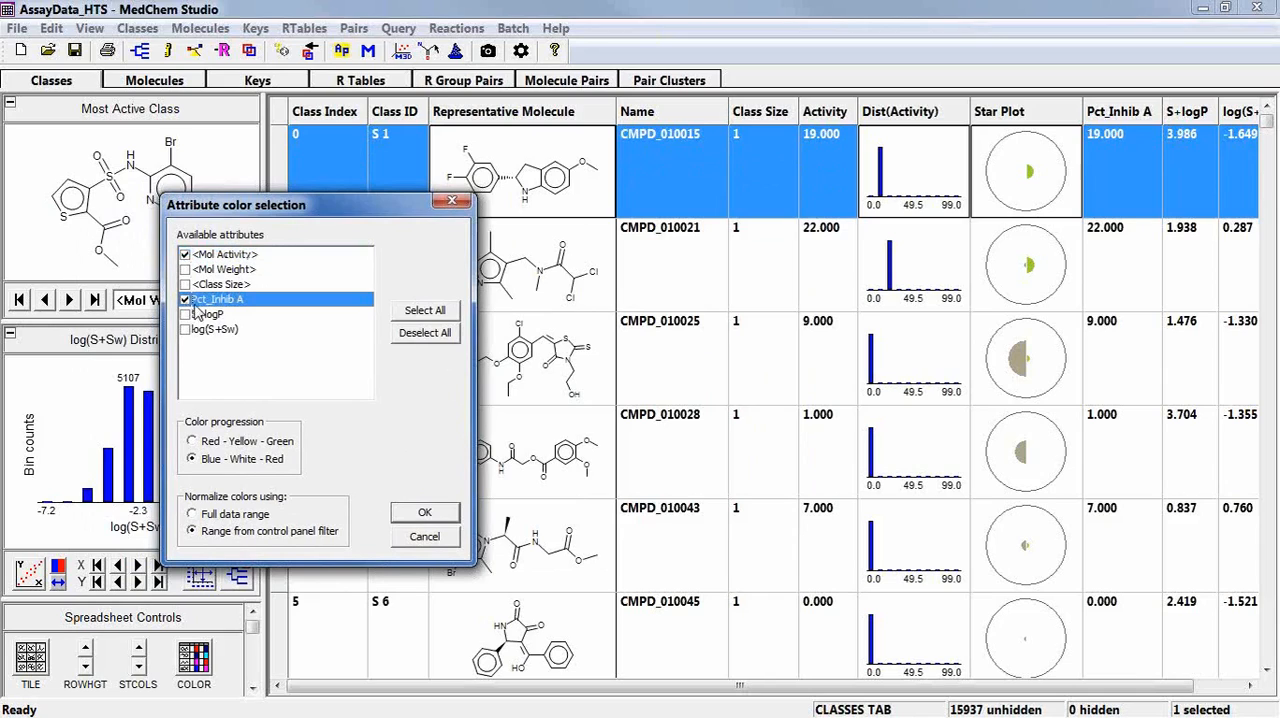
{"action": "left_click", "coordinate": [185, 314]}
{"action": "left_click", "coordinate": [185, 329]}
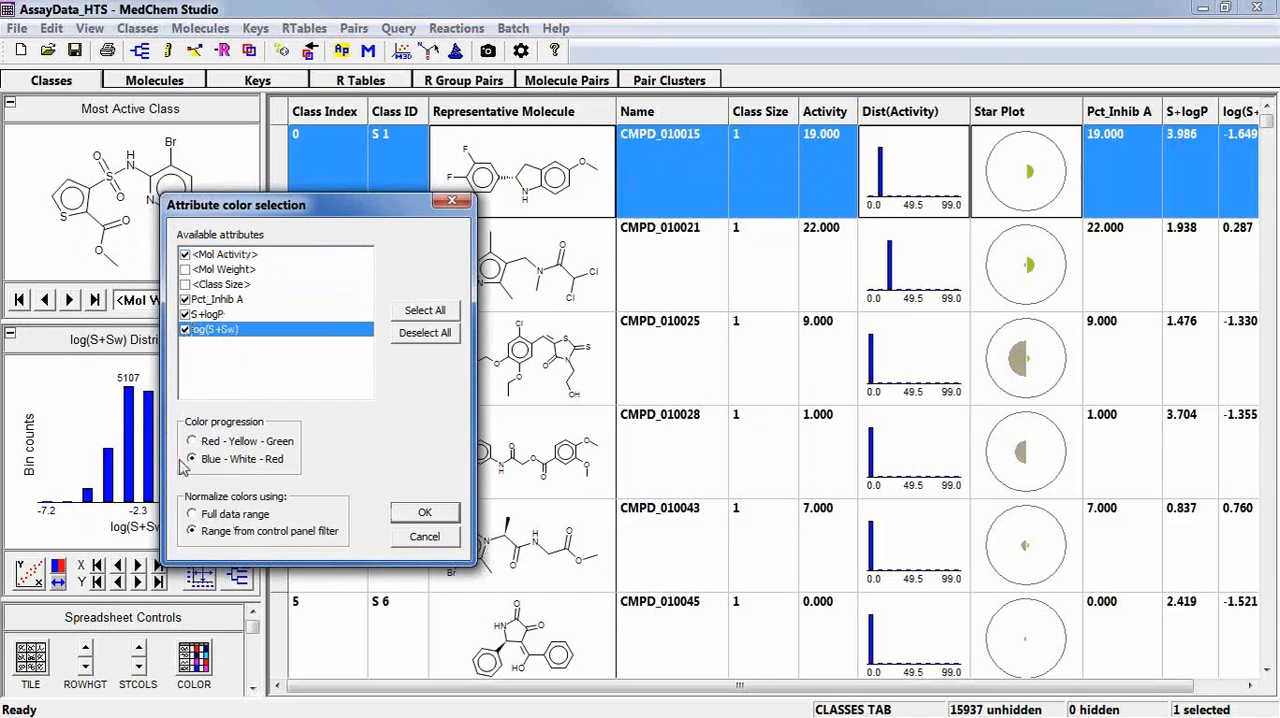
{"action": "left_click", "coordinate": [424, 513]}
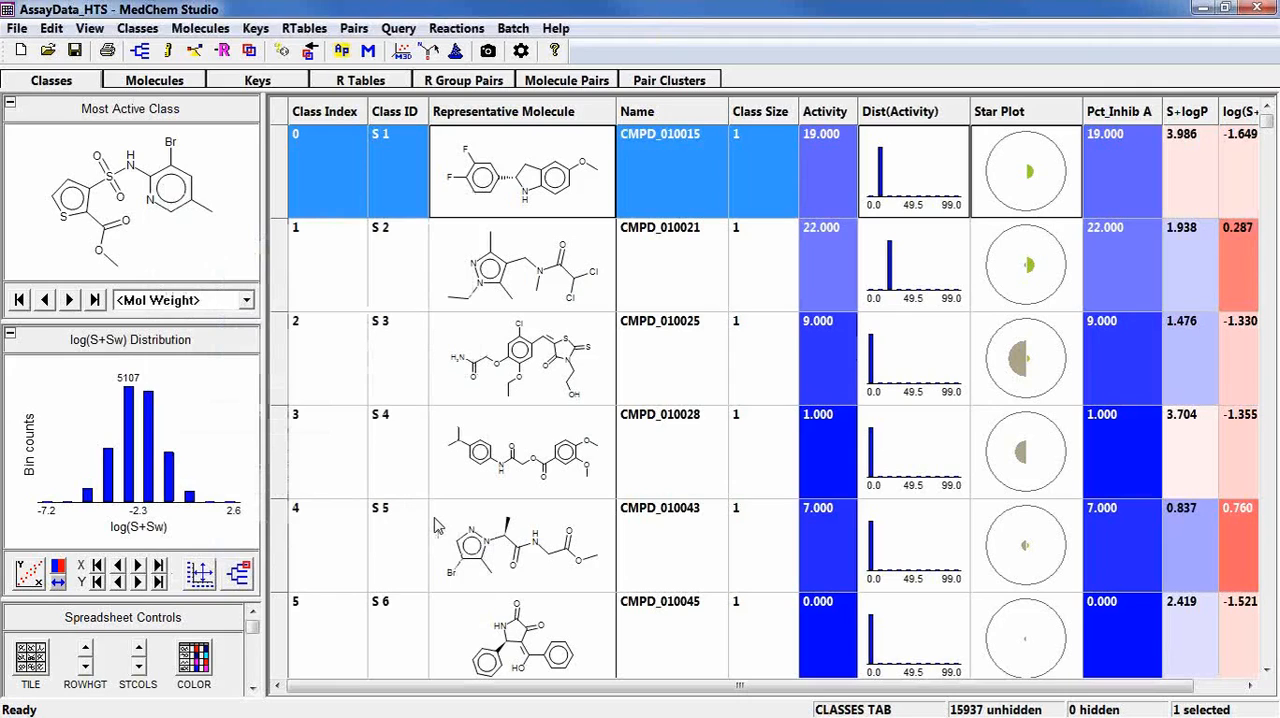
Sort the classes by activity in ascending and then descending order, looking through the rows of each.
{"action": "left_click", "coordinate": [840, 114]}
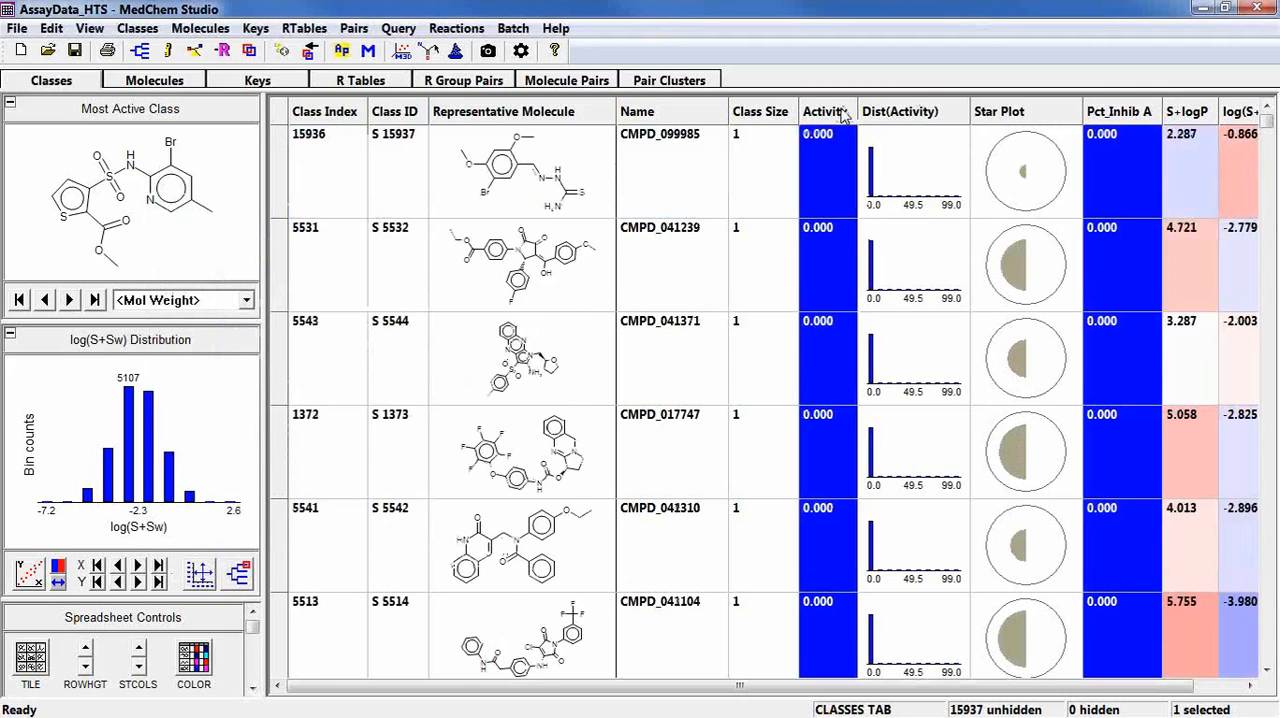
{"action": "scroll", "coordinate": [817, 184], "scroll_direction": "down", "scroll_amount": 5}
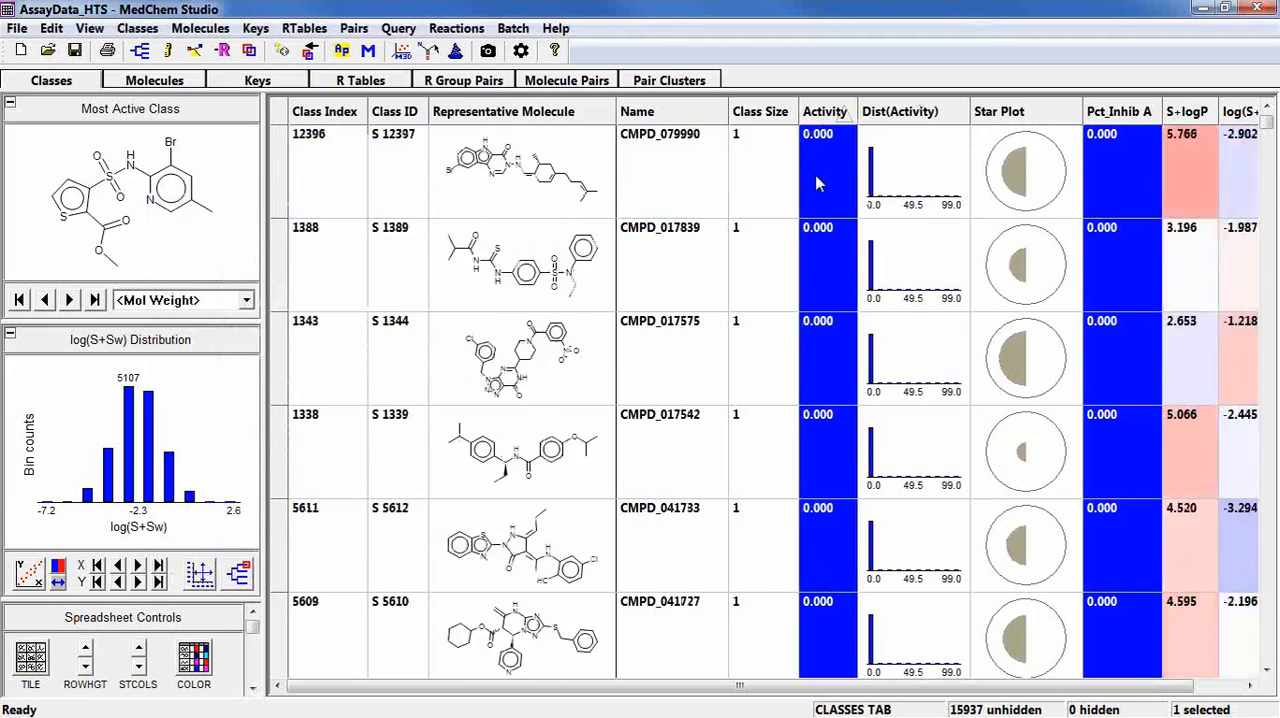
{"action": "left_click", "coordinate": [838, 113]}
{"action": "scroll", "coordinate": [820, 143], "scroll_direction": "down", "scroll_amount": 8}
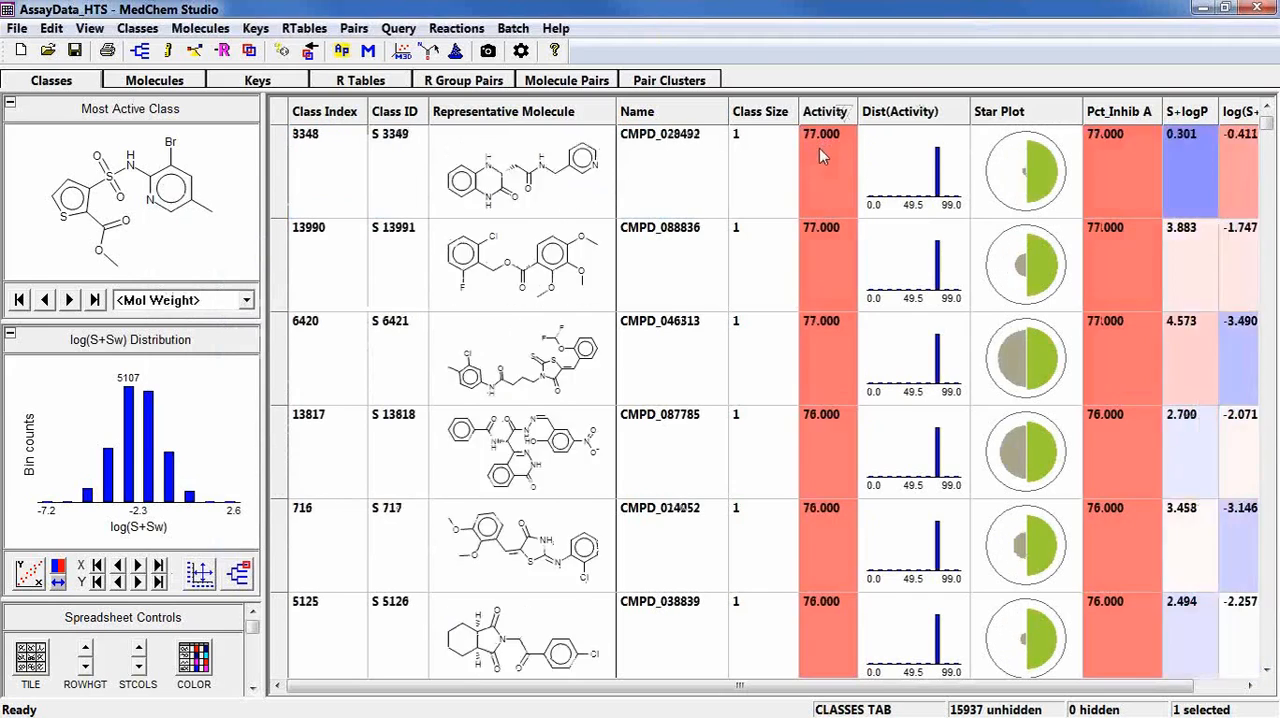
{"action": "scroll", "coordinate": [816, 168], "scroll_direction": "down", "scroll_amount": 3}
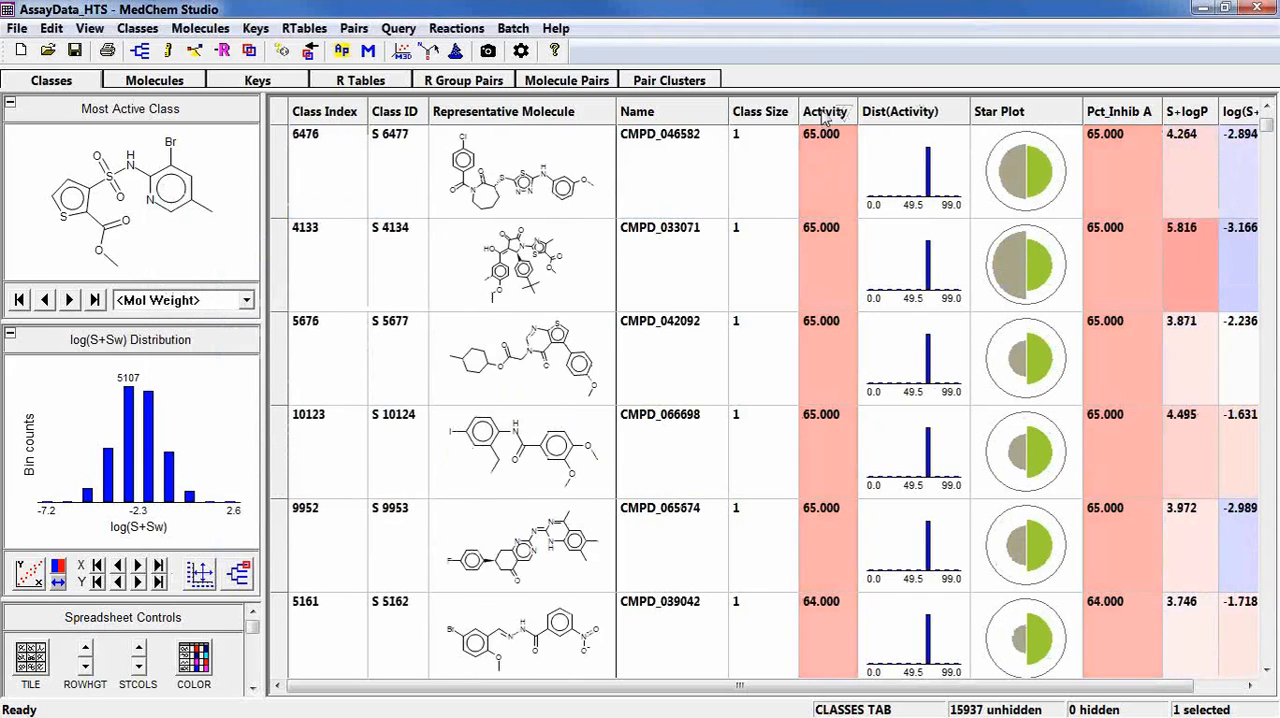
Remove the activity sorting to restore the original class order and go back towards the first classes.
{"action": "left_click", "coordinate": [824, 116]}
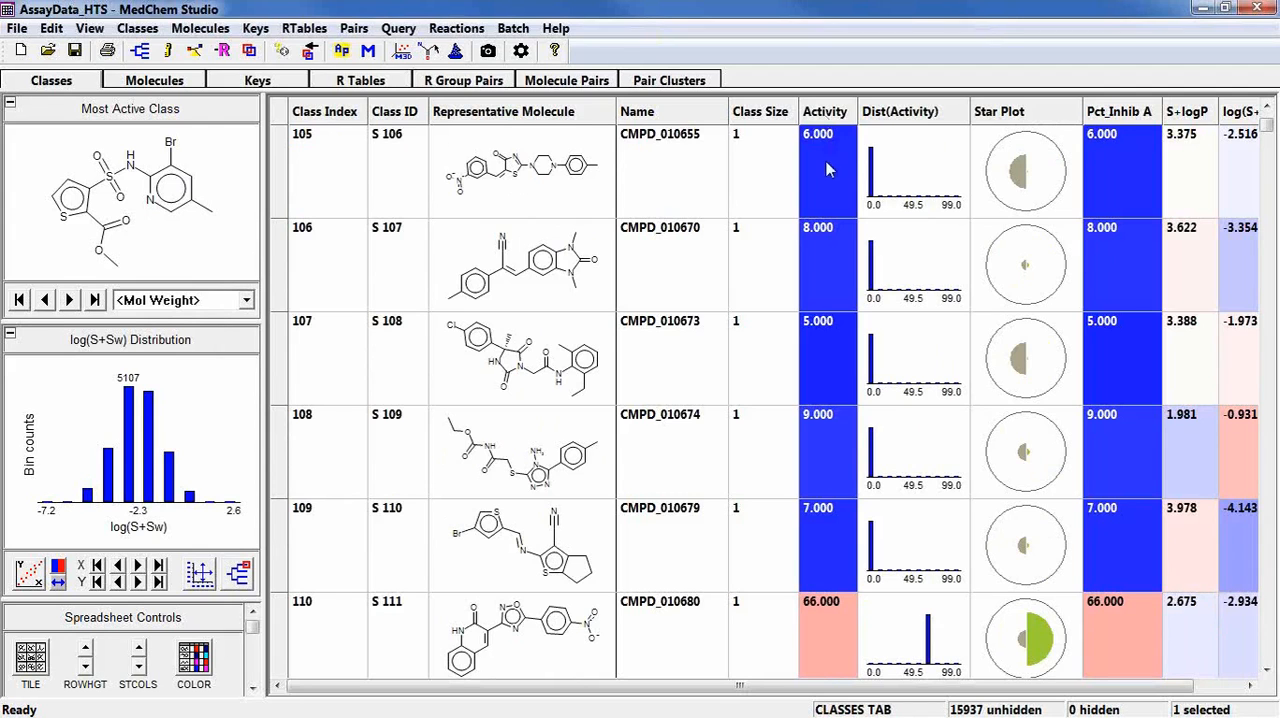
{"action": "scroll", "coordinate": [824, 174], "scroll_direction": "down", "scroll_amount": 5}
{"action": "scroll", "coordinate": [824, 175], "scroll_direction": "up", "scroll_amount": 5}
{"action": "scroll", "coordinate": [824, 175], "scroll_direction": "up", "scroll_amount": 9}
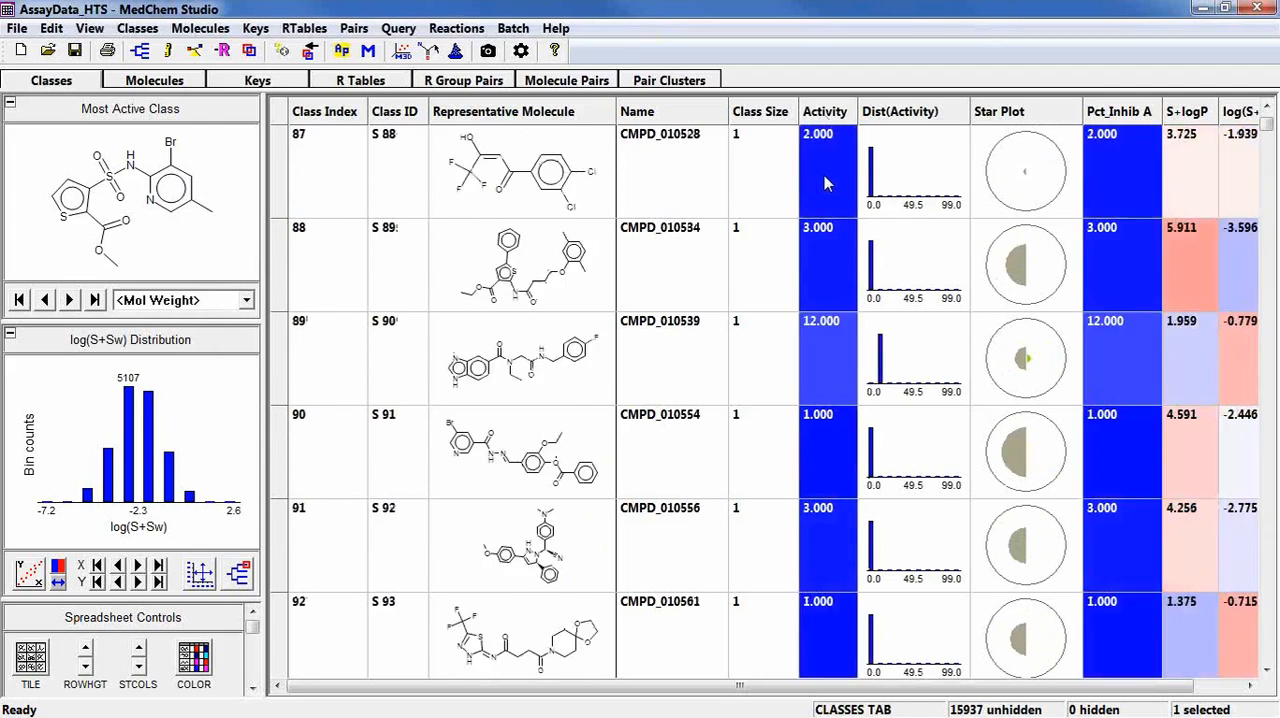
{"action": "scroll", "coordinate": [817, 168], "scroll_direction": "up", "scroll_amount": 5}
{"action": "scroll", "coordinate": [817, 168], "scroll_direction": "up", "scroll_amount": 5}
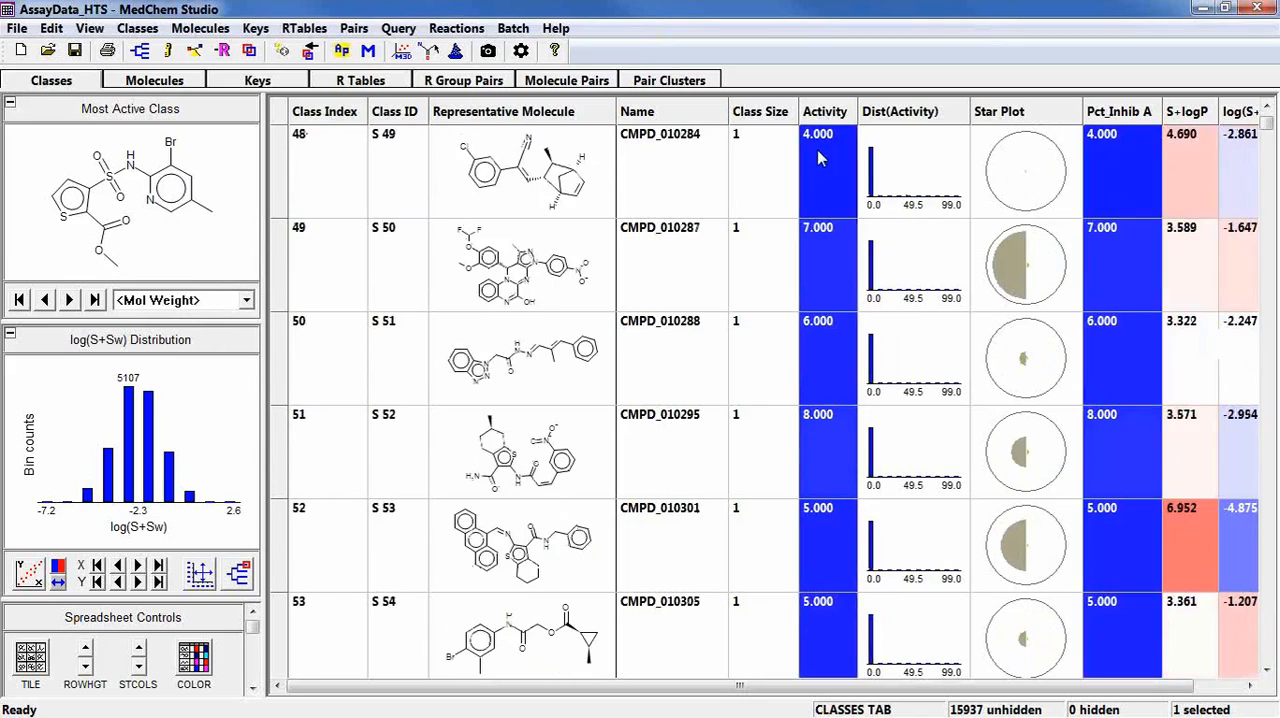
{"action": "scroll", "coordinate": [826, 135], "scroll_direction": "up", "scroll_amount": 8}
{"action": "scroll", "coordinate": [826, 135], "scroll_direction": "up", "scroll_amount": 8}
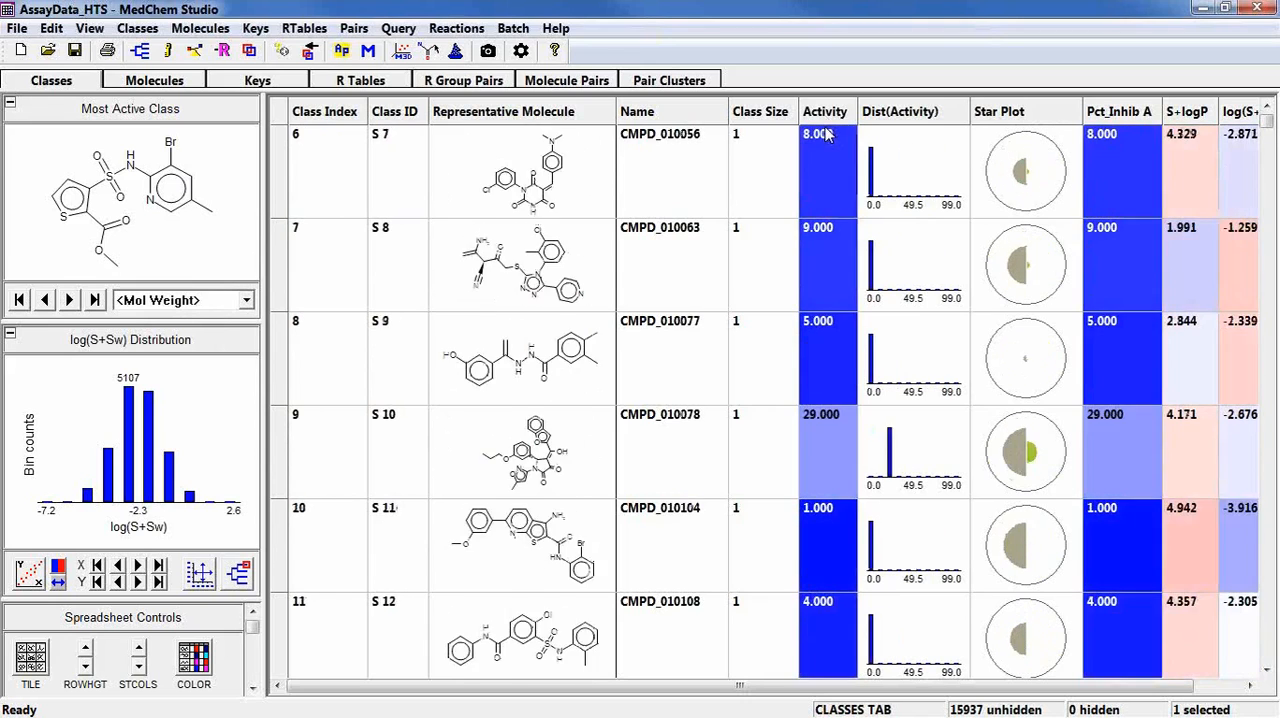
Sort the classes by Activity in descending order and set the Activity attribute's direction to Descending.
{"action": "left_click", "coordinate": [830, 113]}
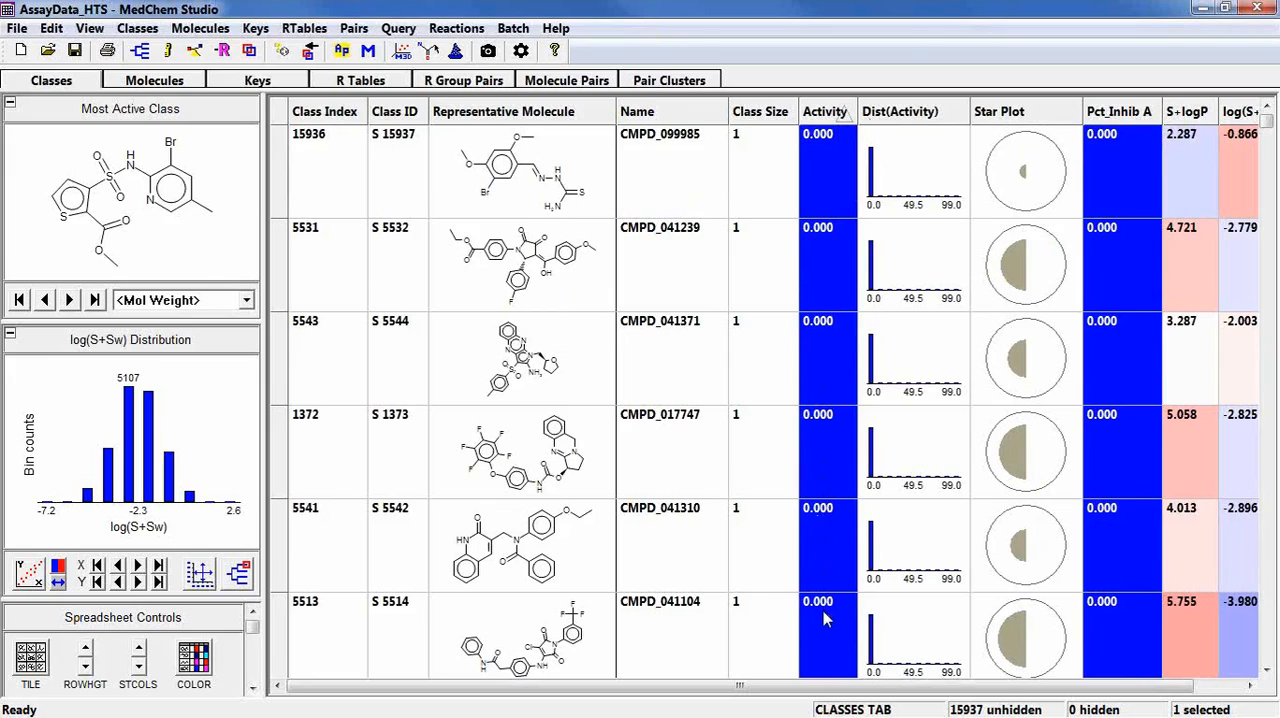
{"action": "left_click", "coordinate": [816, 118]}
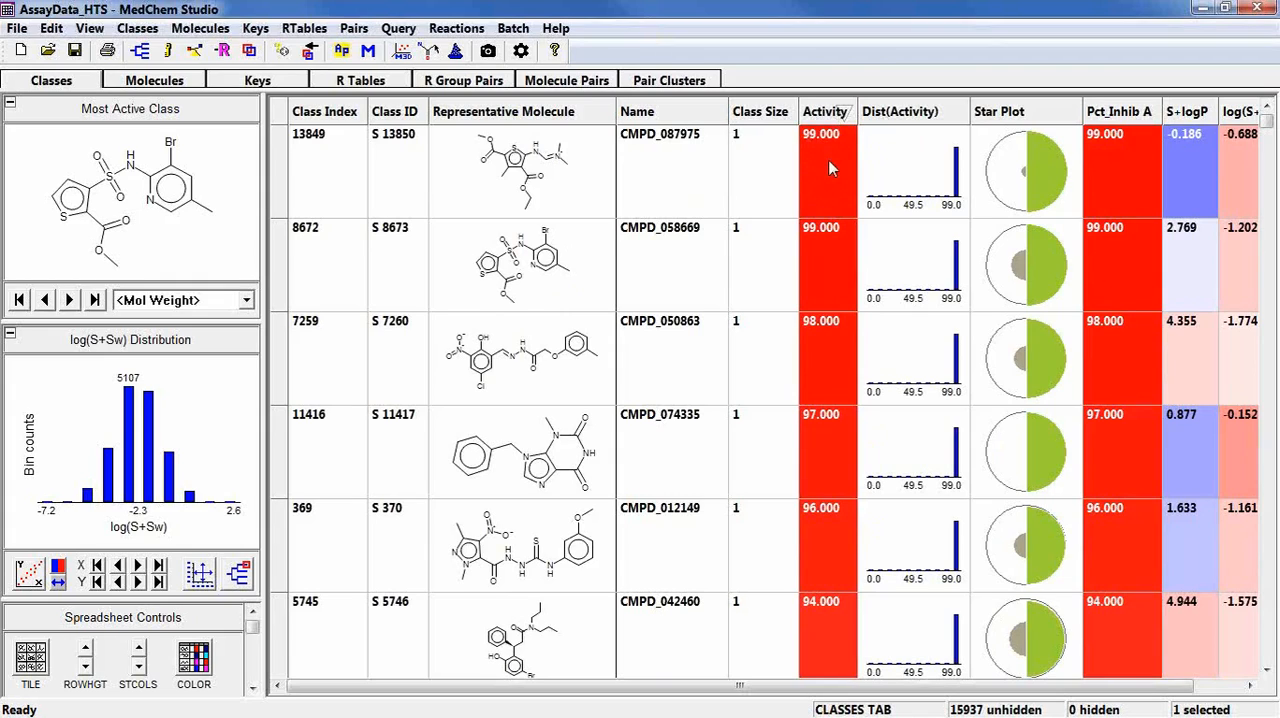
{"action": "right_click", "coordinate": [821, 117]}
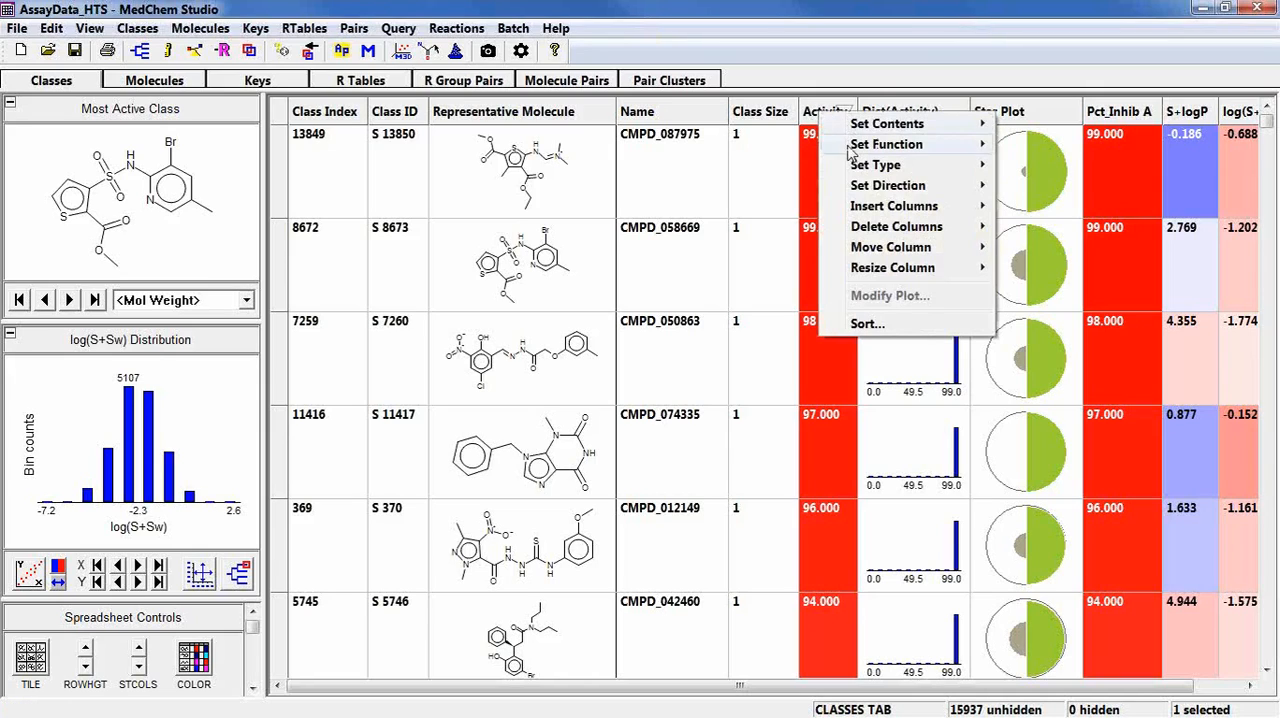
{"action": "mouse_move", "coordinate": [860, 188]}
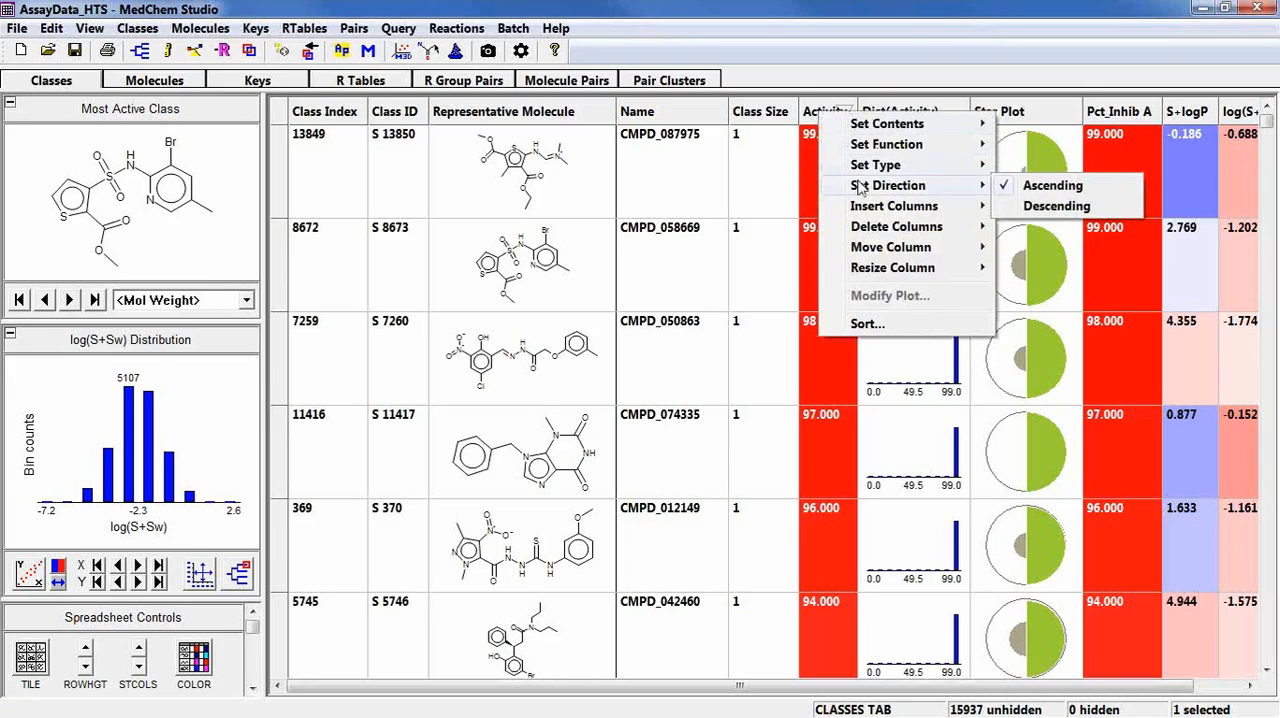
{"action": "left_click", "coordinate": [1062, 207]}
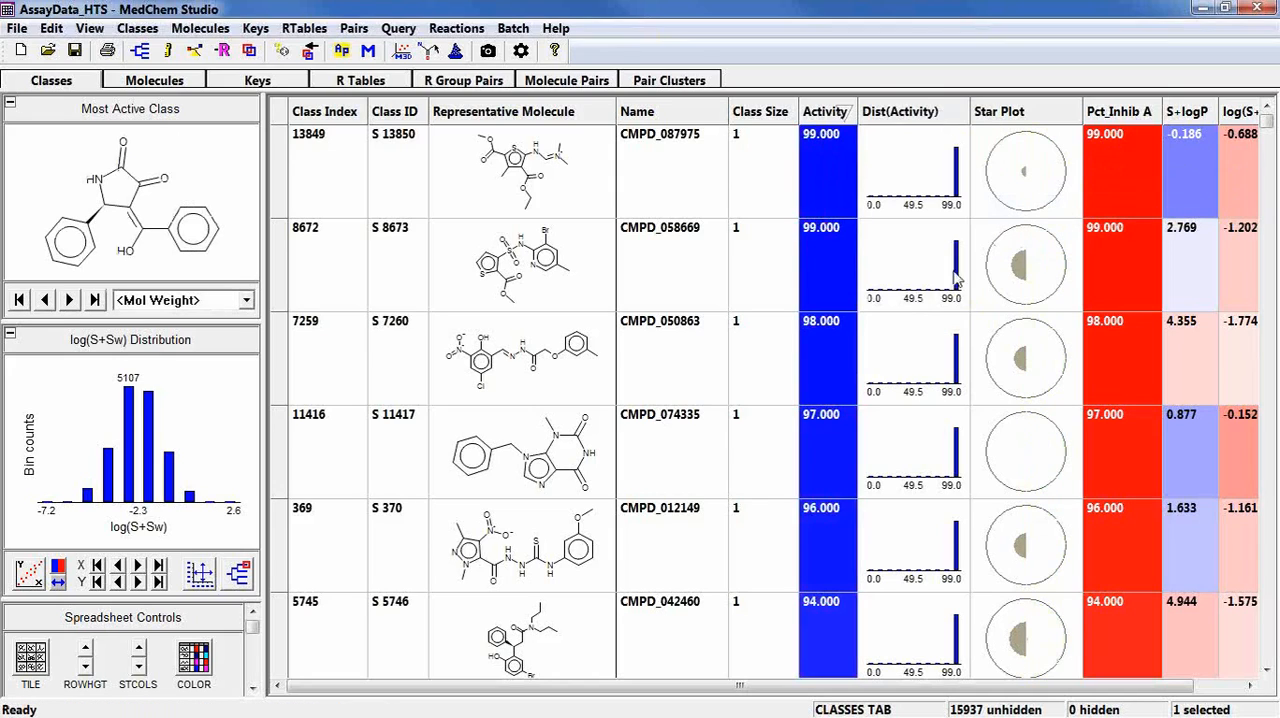
{"action": "left_click", "coordinate": [822, 115]}
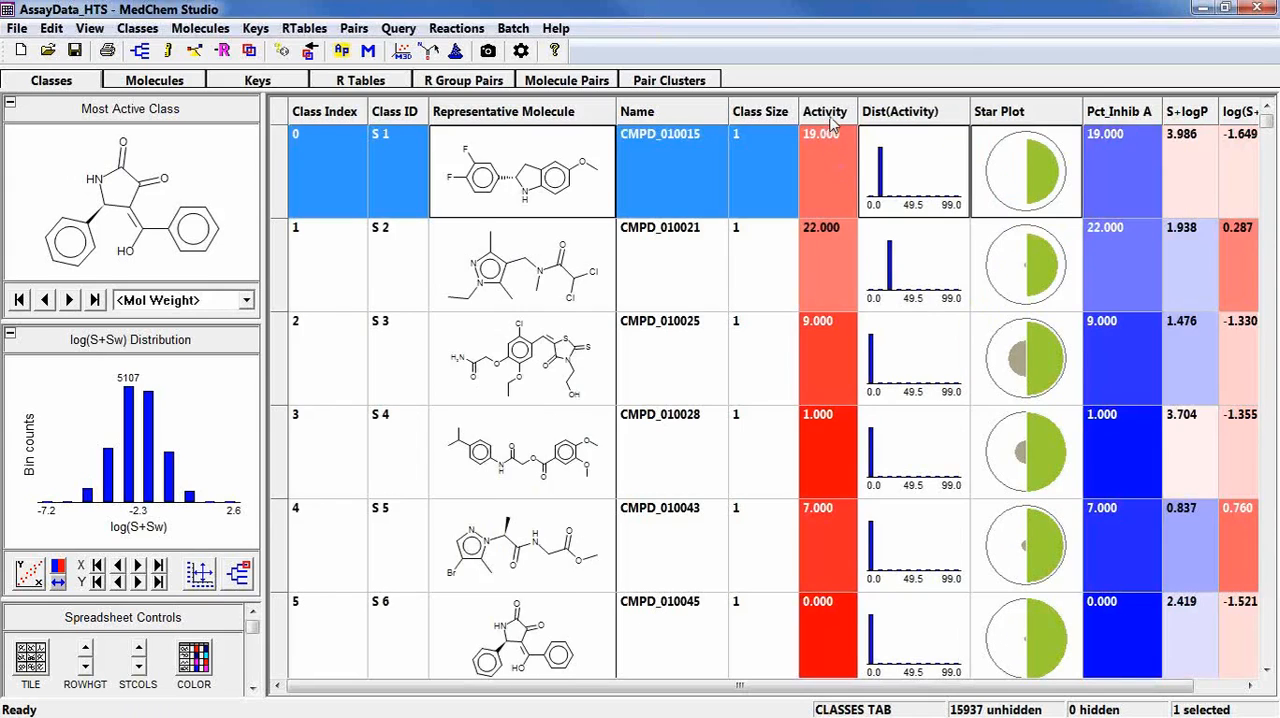
{"action": "left_click", "coordinate": [830, 120]}
{"action": "left_click", "coordinate": [830, 122]}
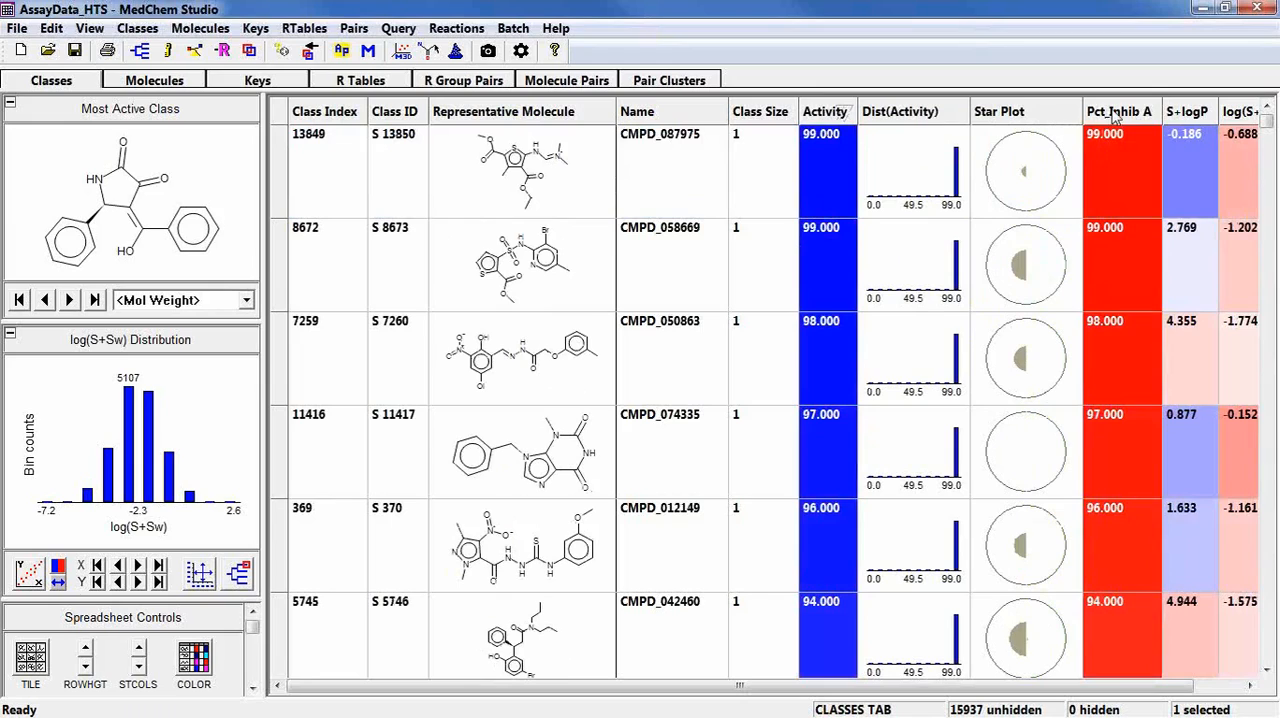
Move the Pct_Inhib A column directly after Activity, sort the classes by it in descending order and set its direction to Descending.
{"action": "left_click_drag", "start_coordinate": [1117, 116], "coordinate": [898, 122]}
{"action": "right_click", "coordinate": [912, 118]}
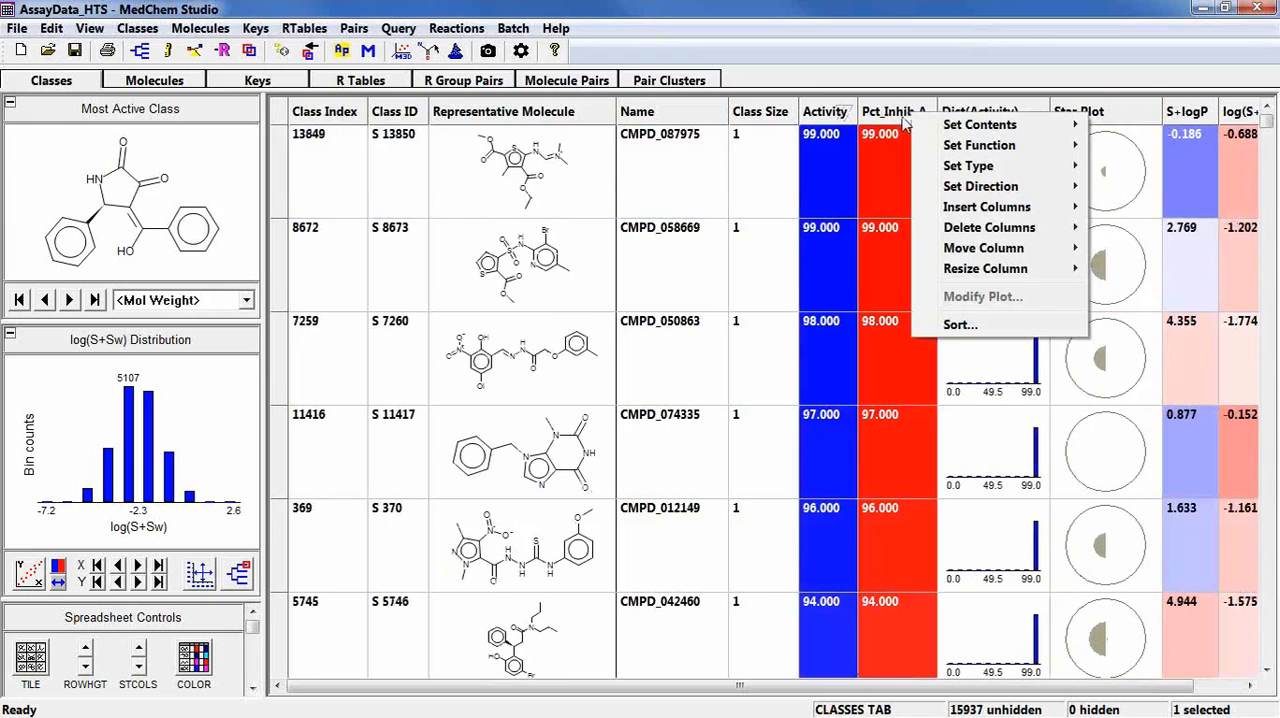
{"action": "left_click", "coordinate": [898, 118]}
{"action": "left_click", "coordinate": [898, 117]}
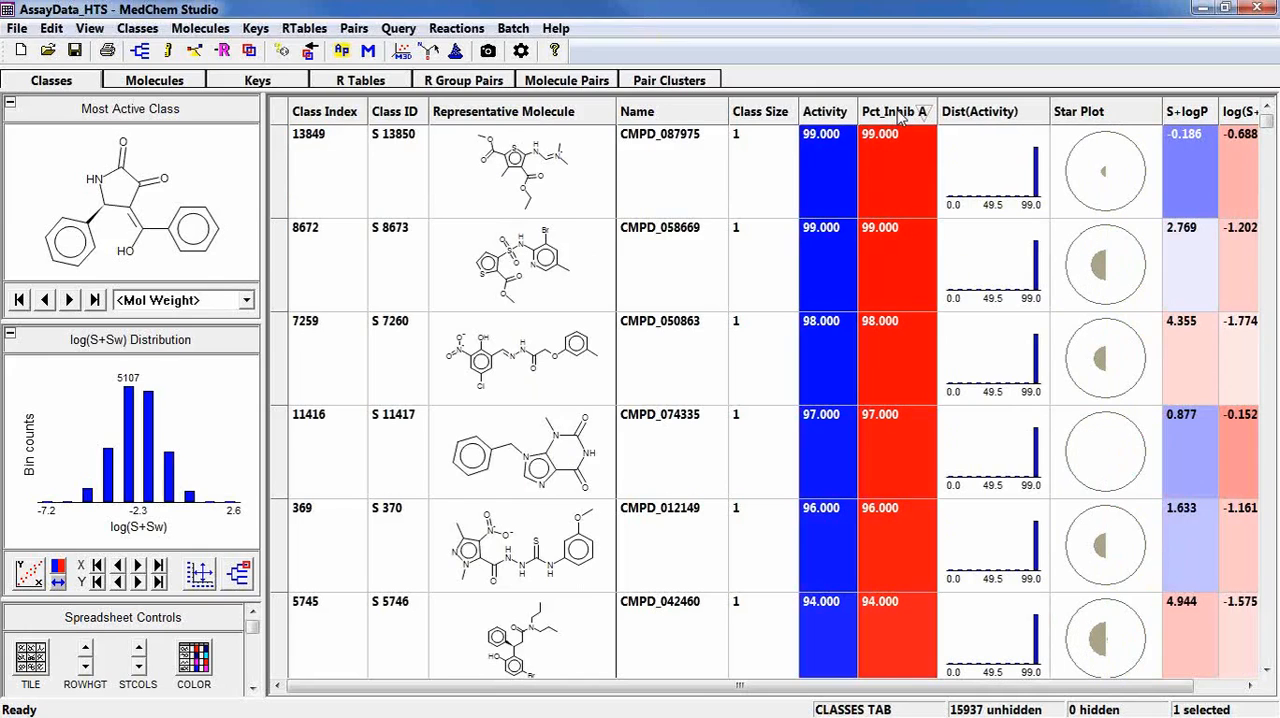
{"action": "right_click", "coordinate": [898, 117]}
{"action": "mouse_move", "coordinate": [940, 187]}
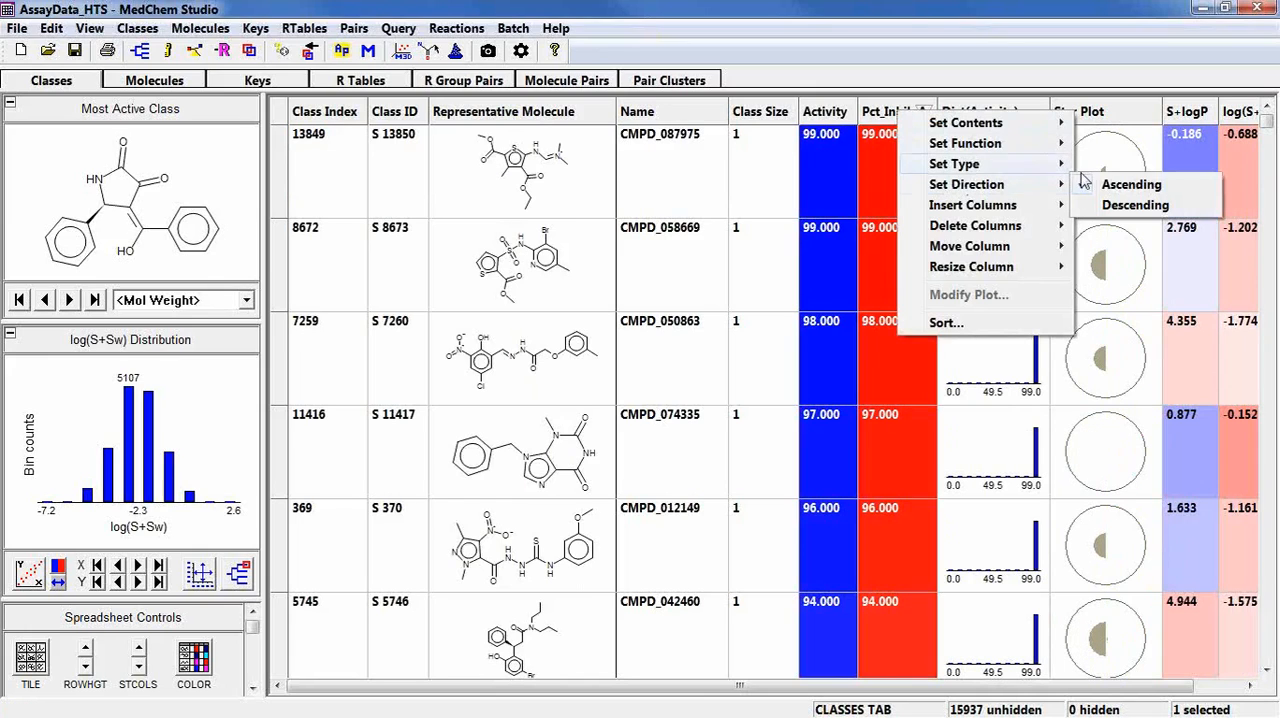
{"action": "left_click", "coordinate": [1127, 205]}
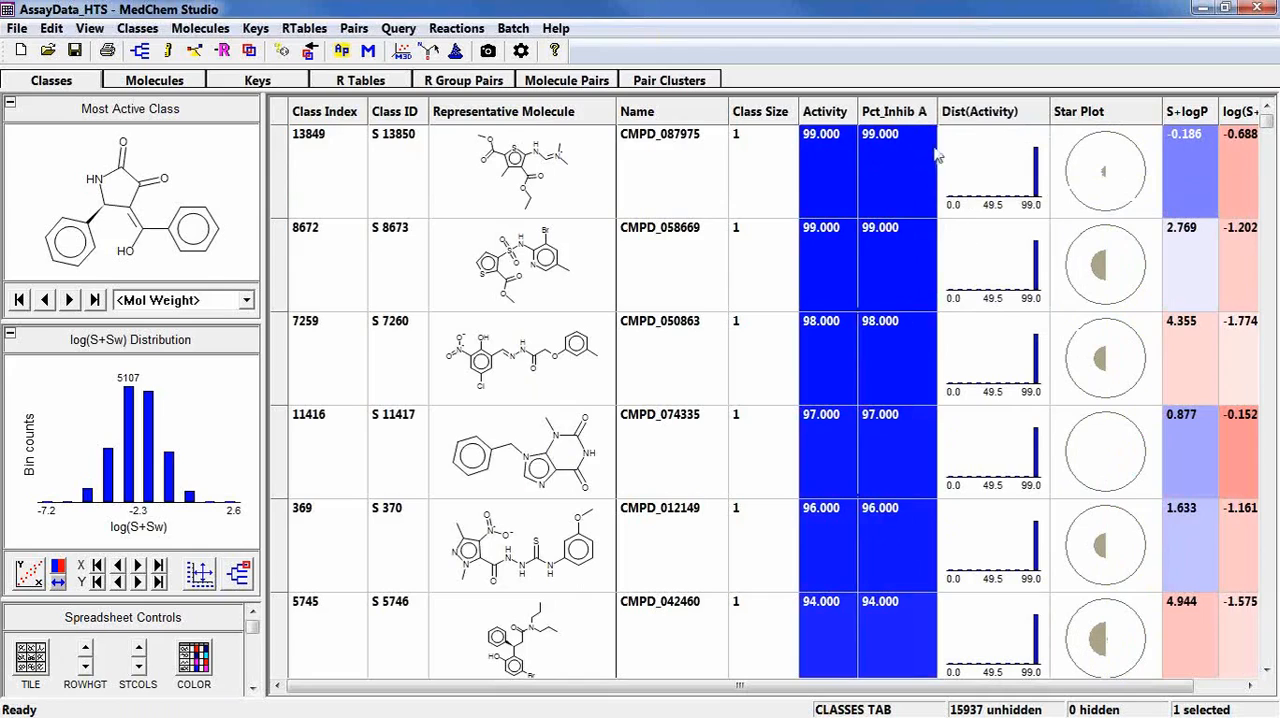
Move the S+logP column directly after Pct_Inhib A and view its ascending and descending sort orders before removing that sorting.
{"action": "left_click_drag", "start_coordinate": [1197, 122], "coordinate": [942, 117]}
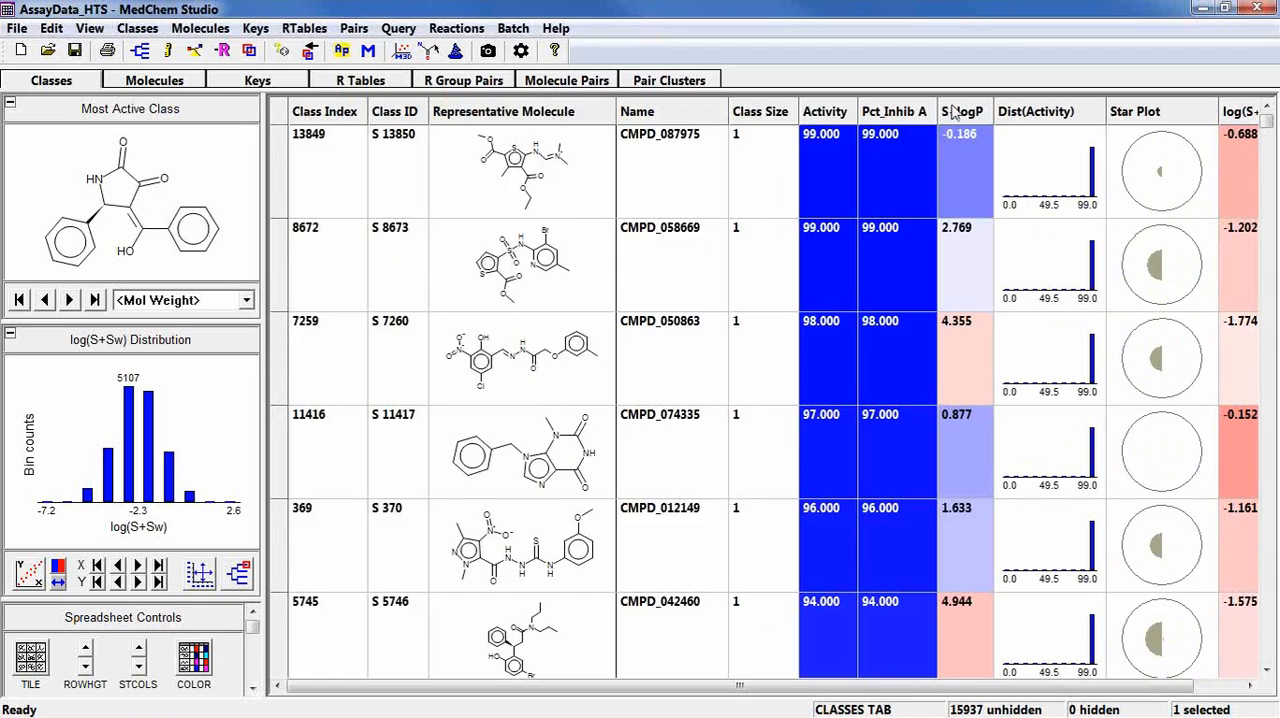
{"action": "left_click", "coordinate": [956, 116]}
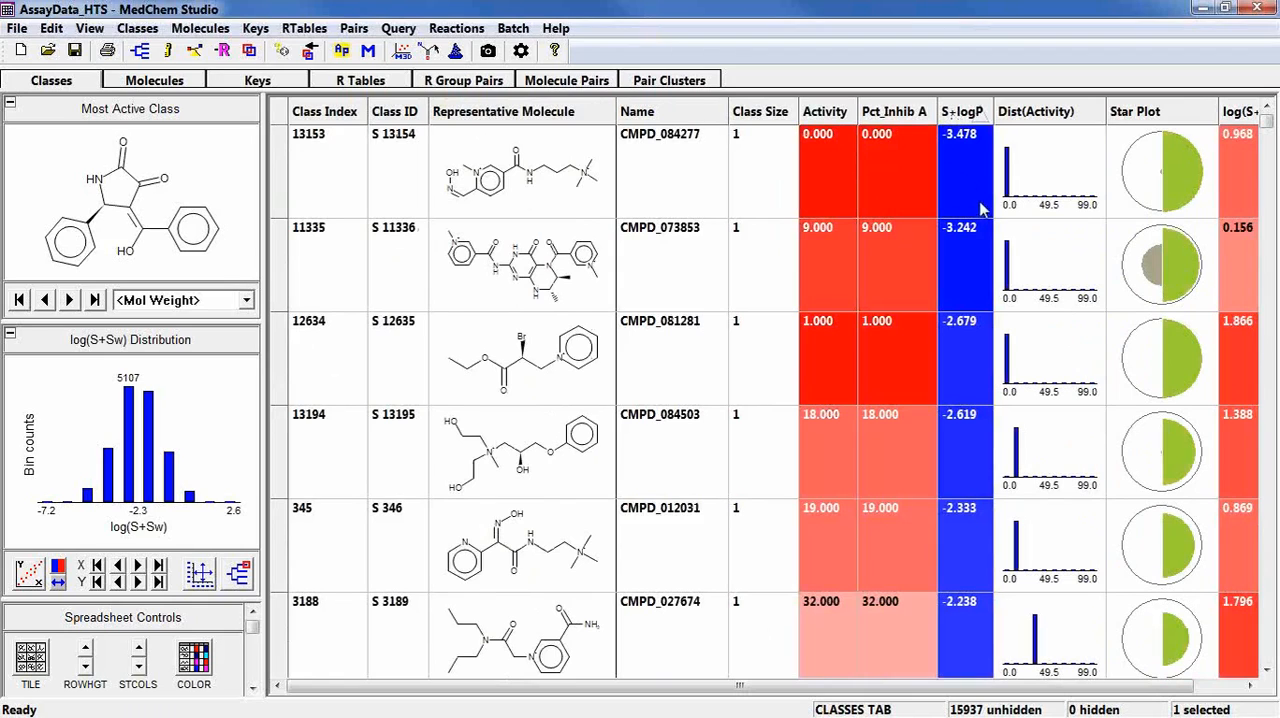
{"action": "left_click", "coordinate": [958, 116]}
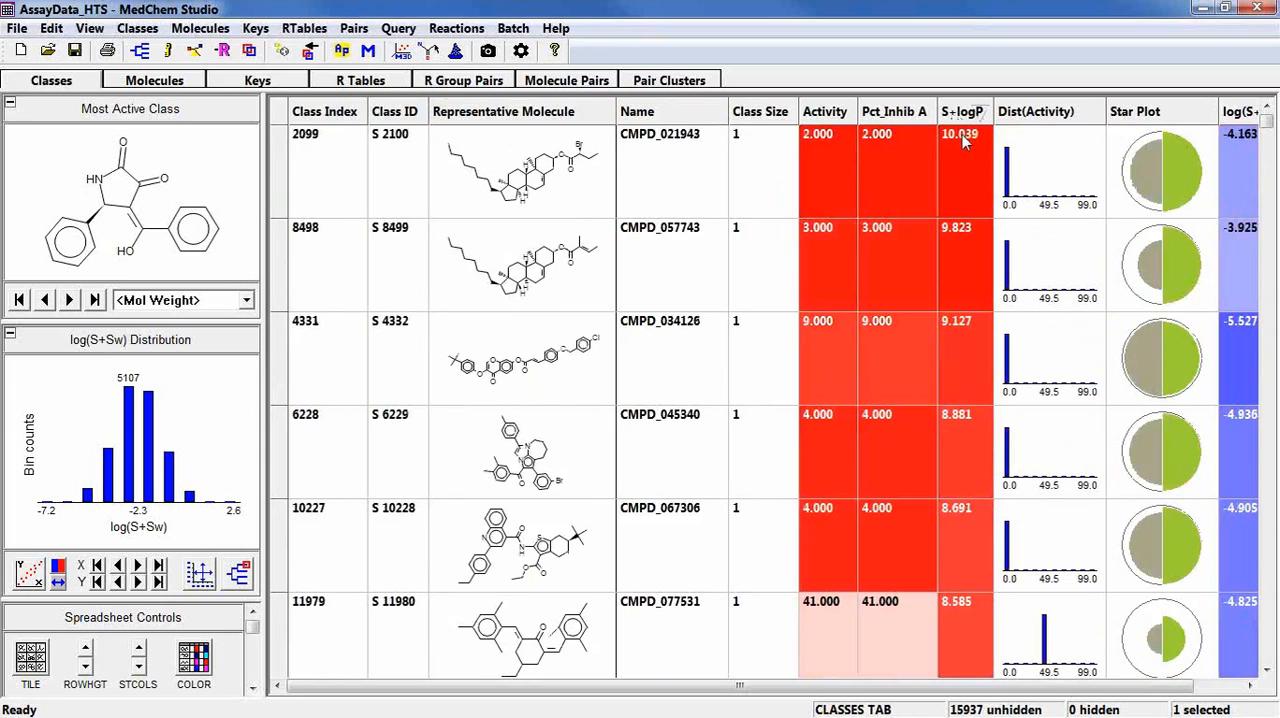
{"action": "left_click", "coordinate": [962, 116]}
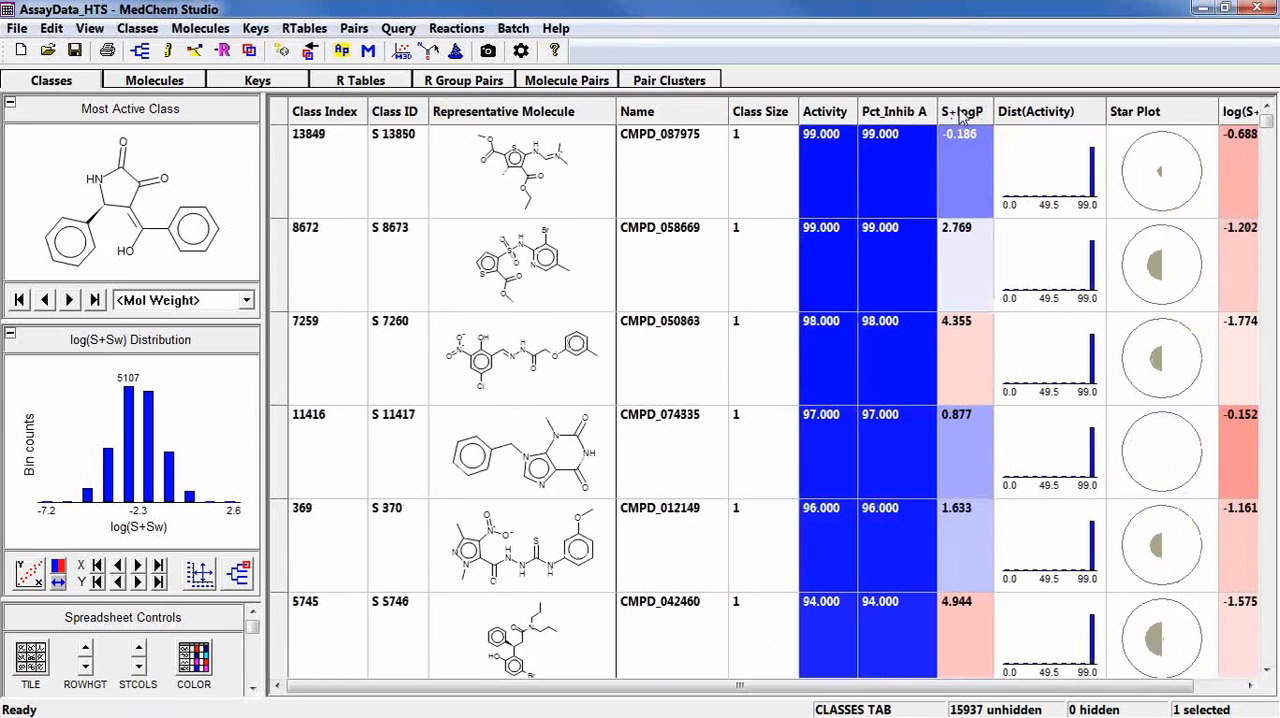
Move the log(S+Sw) column directly after S+logP, sort the classes by it in ascending order and set its direction to Descending.
{"action": "left_click_drag", "start_coordinate": [1252, 113], "coordinate": [998, 120]}
{"action": "left_click", "coordinate": [1038, 116]}
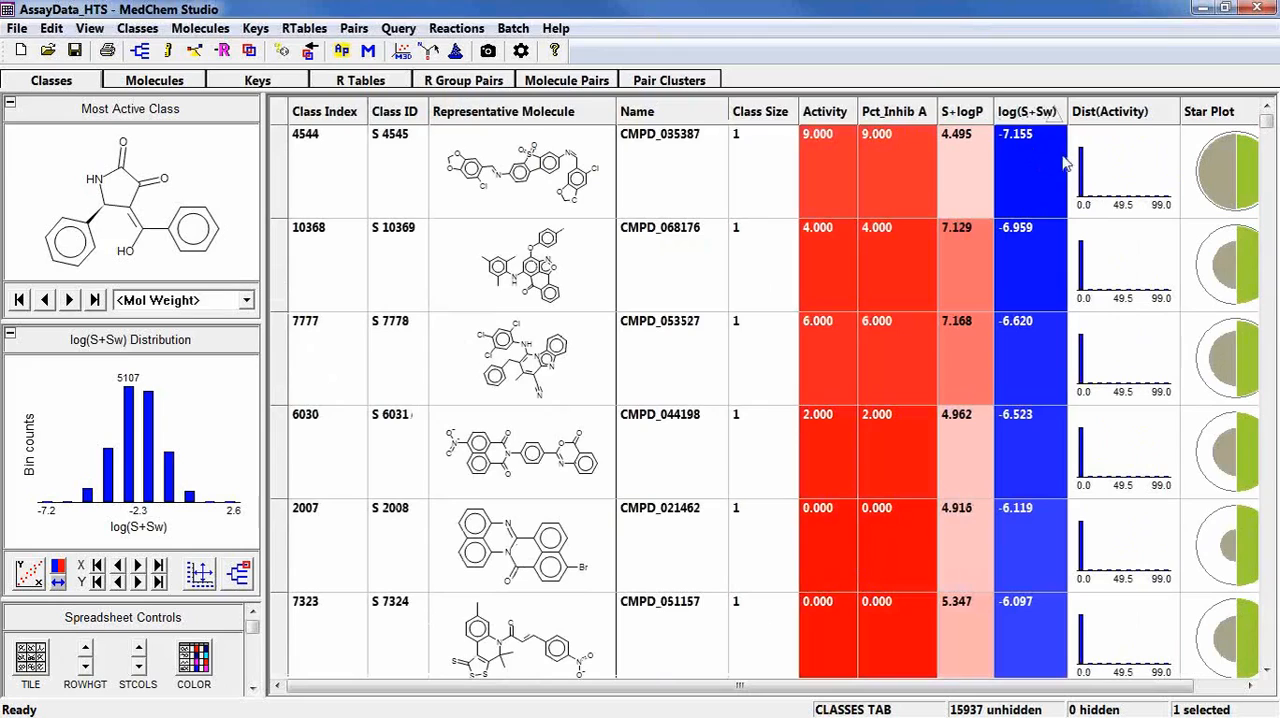
{"action": "right_click", "coordinate": [1030, 117]}
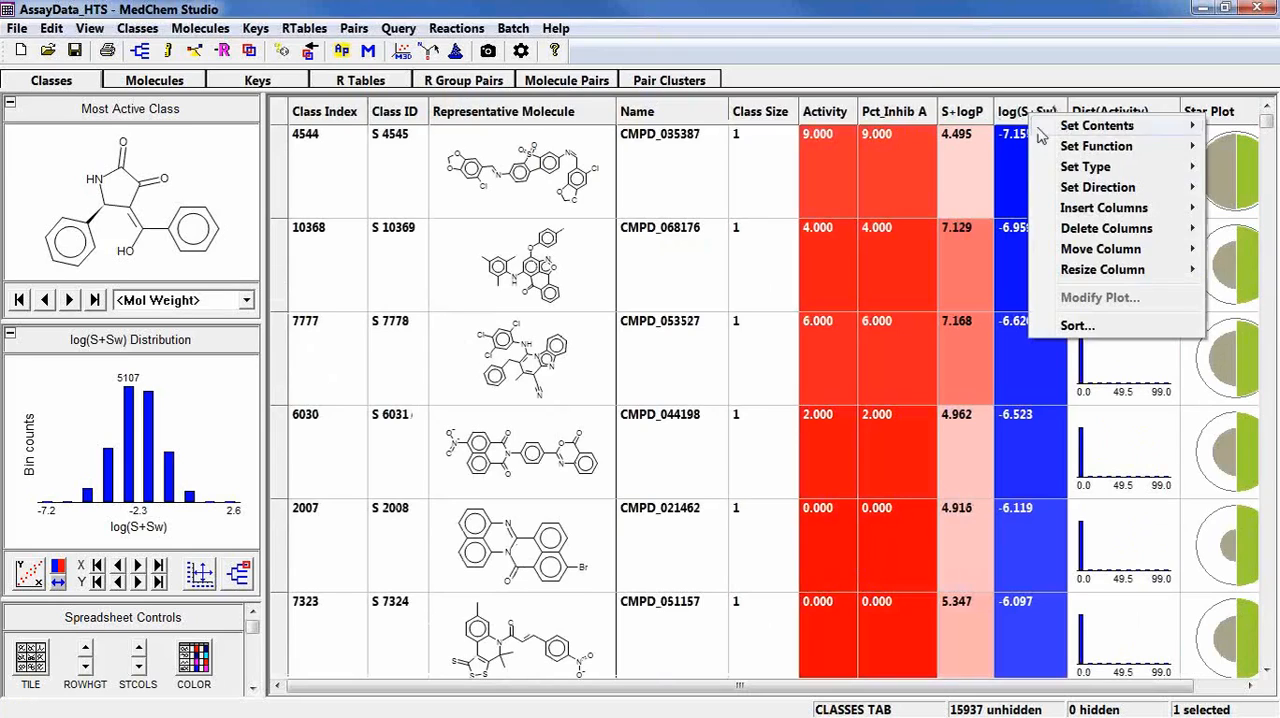
{"action": "mouse_move", "coordinate": [1097, 187]}
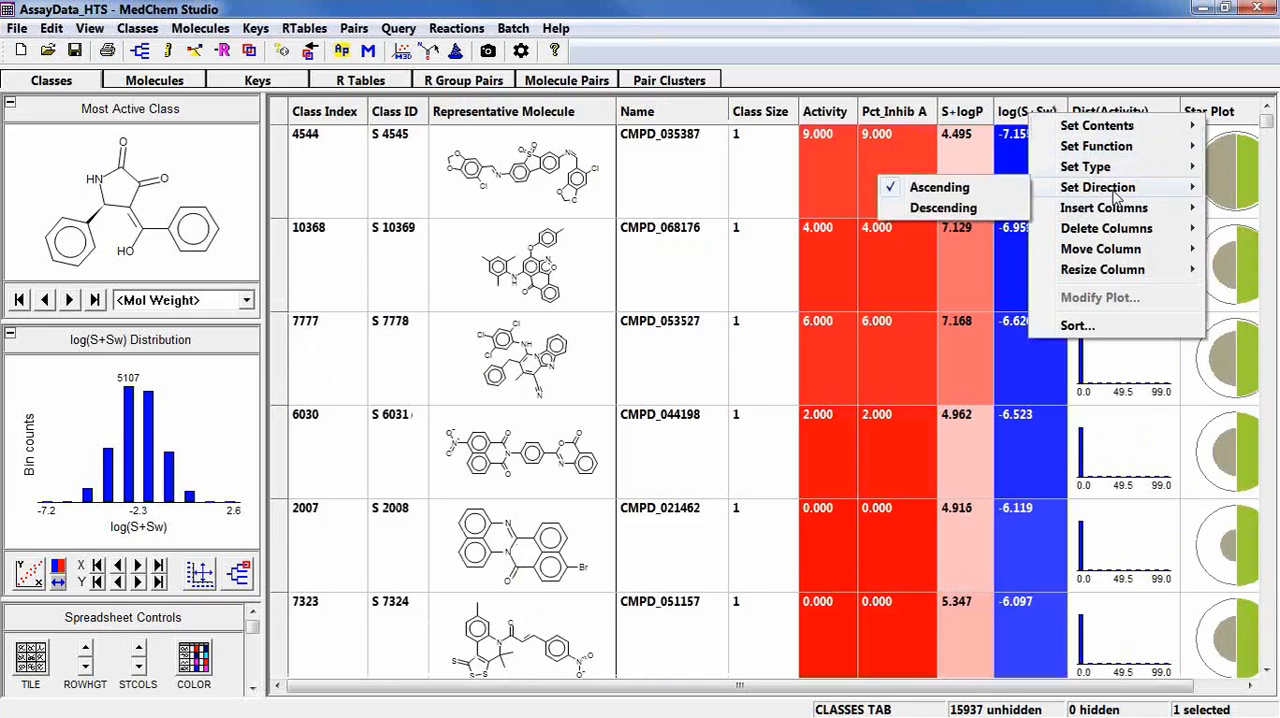
{"action": "left_click", "coordinate": [940, 208]}
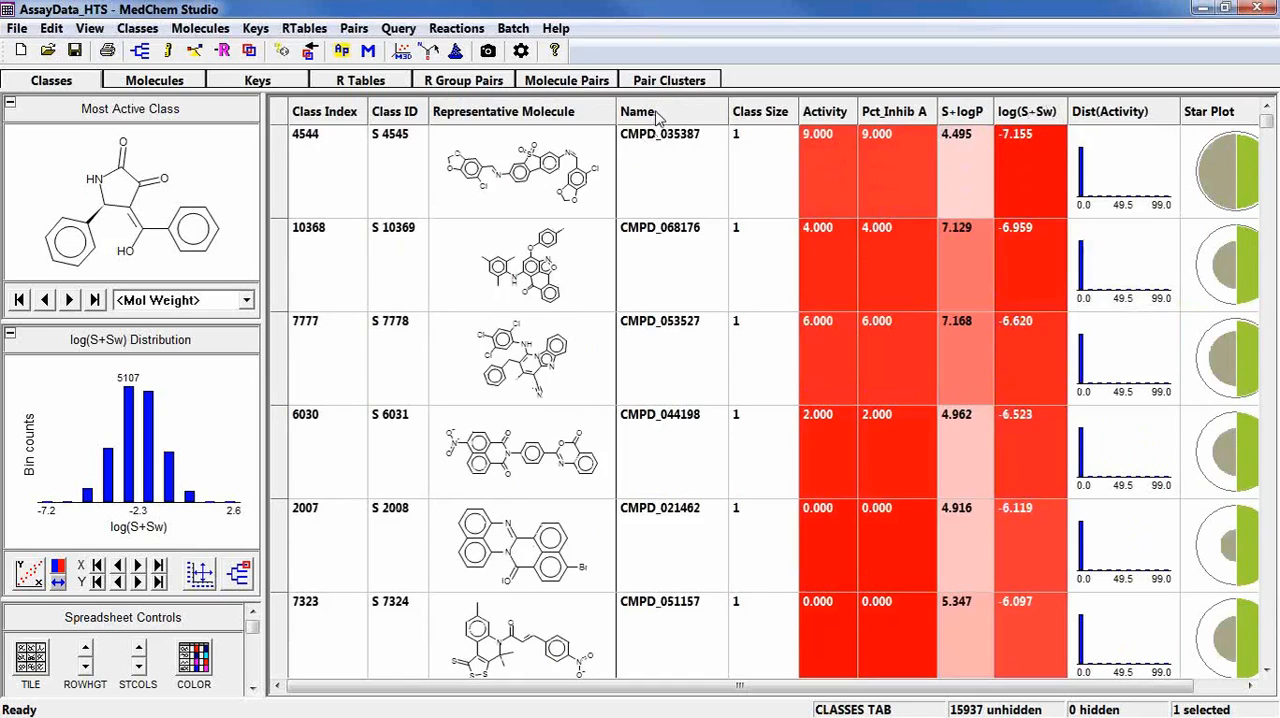
Sort the classes by Name in ascending order, and view both Activity sort orders before returning to the Name order.
{"action": "left_click", "coordinate": [657, 117]}
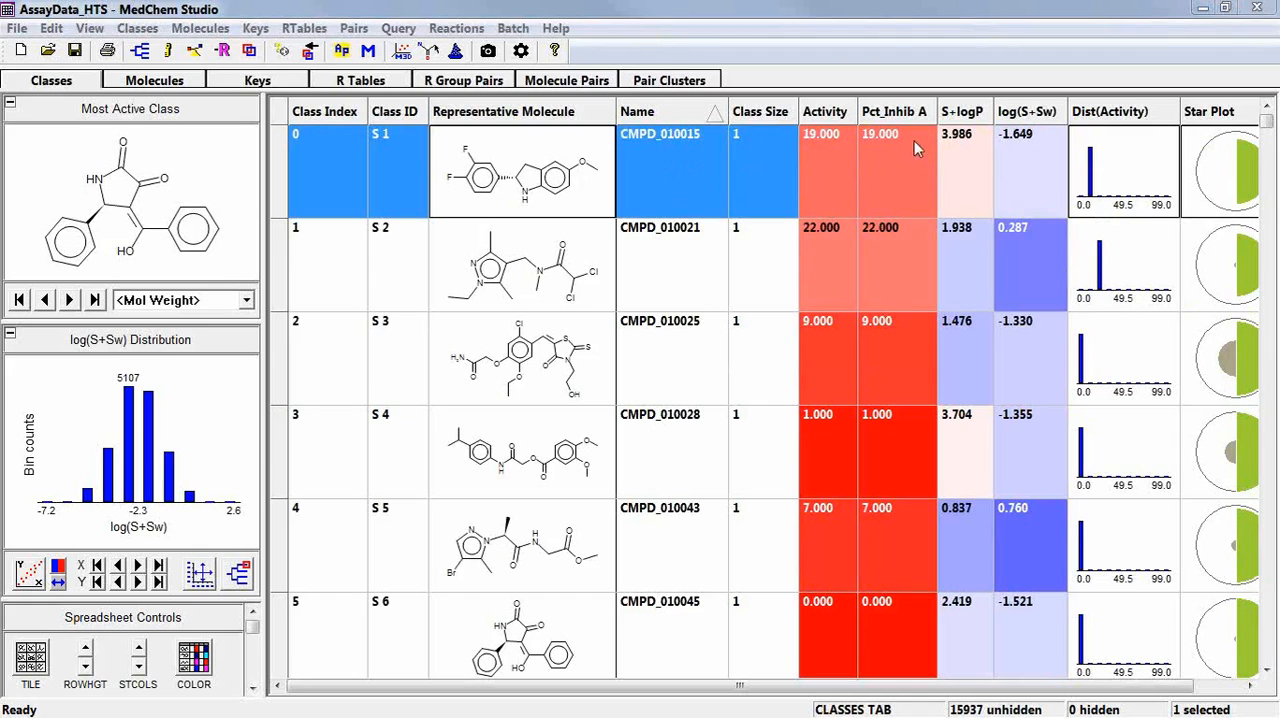
{"action": "left_click", "coordinate": [835, 112]}
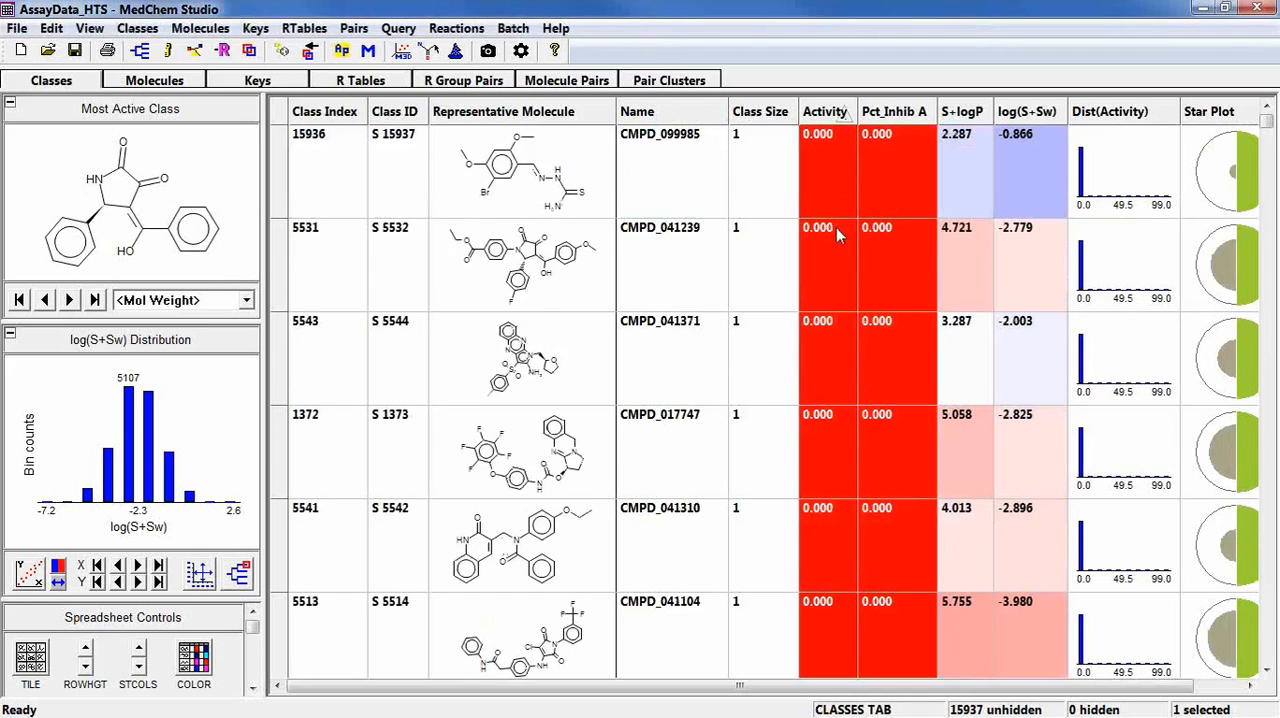
{"action": "left_click", "coordinate": [828, 114]}
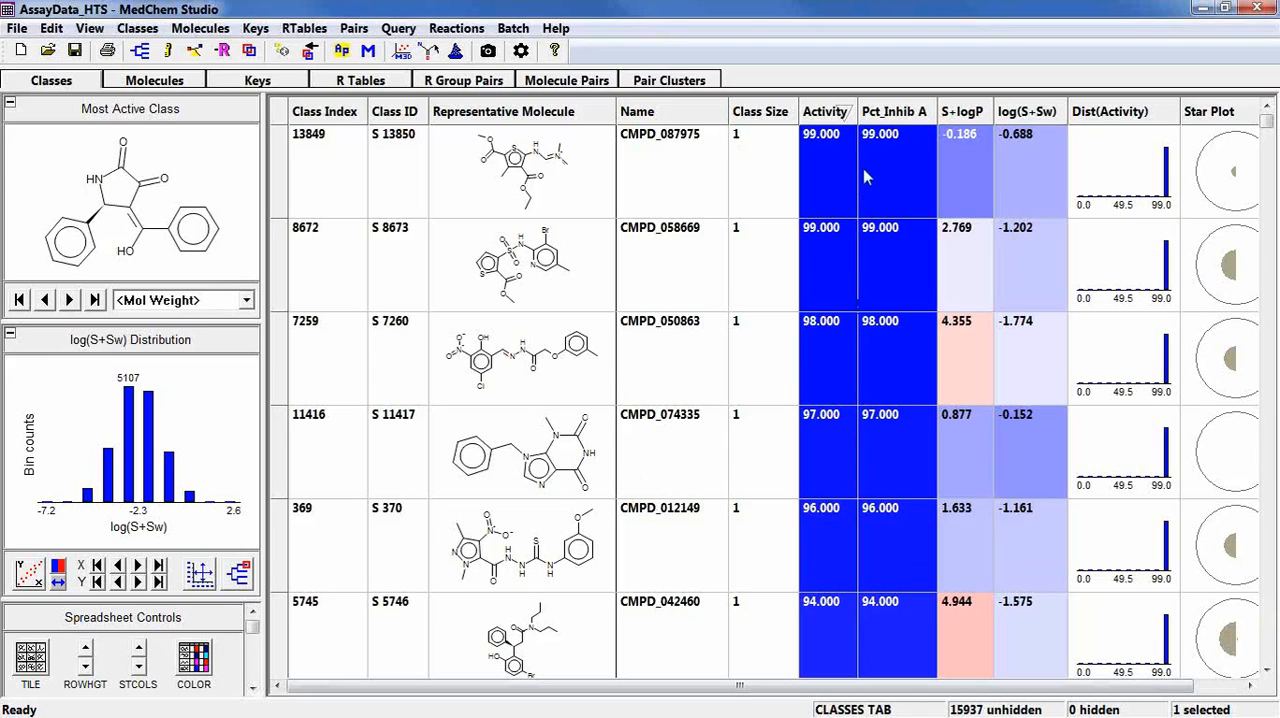
{"action": "left_click", "coordinate": [826, 112]}
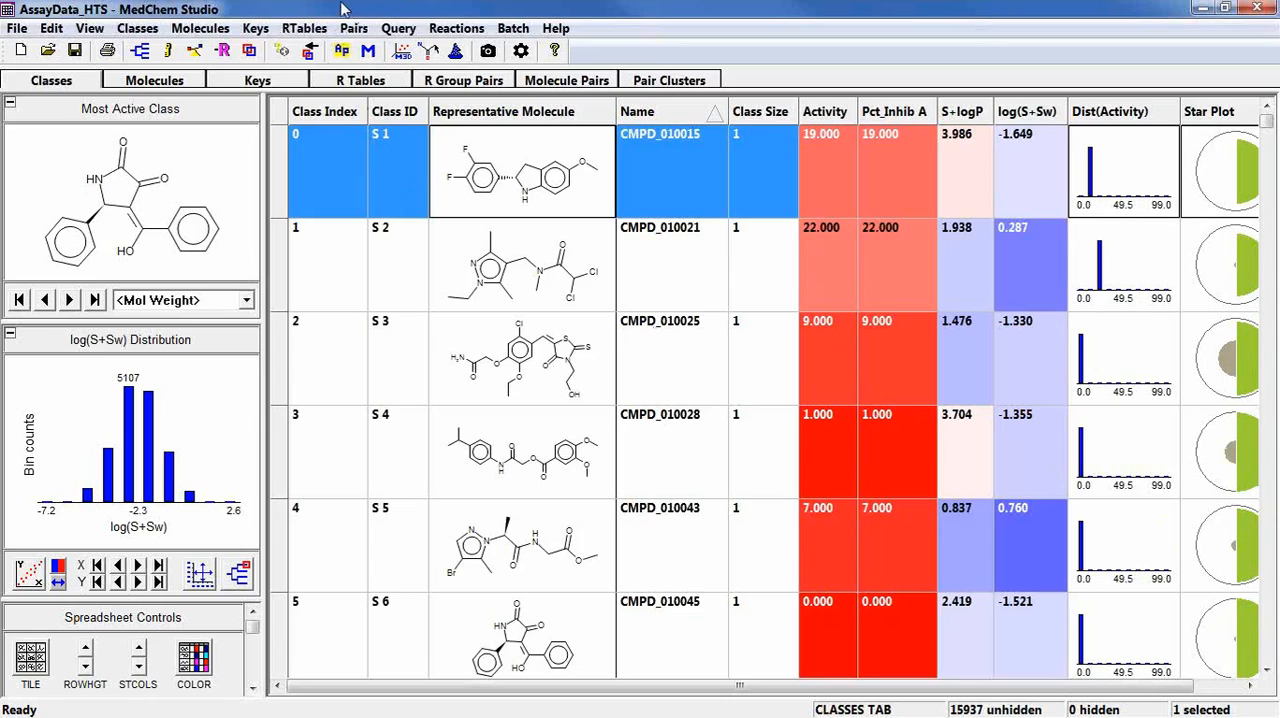
Find duplicate classes by molecule structure, placing duplicates next to one another in the spreadsheet.
{"action": "left_click", "coordinate": [130, 28]}
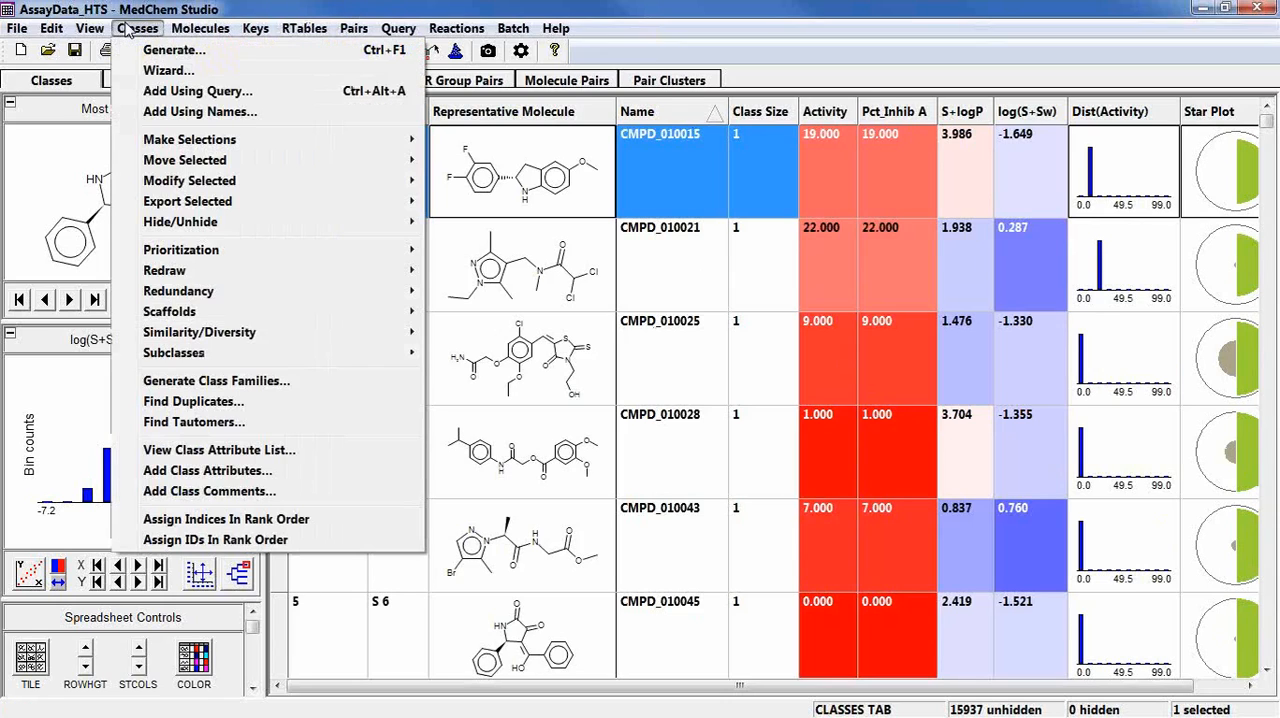
{"action": "left_click", "coordinate": [190, 402]}
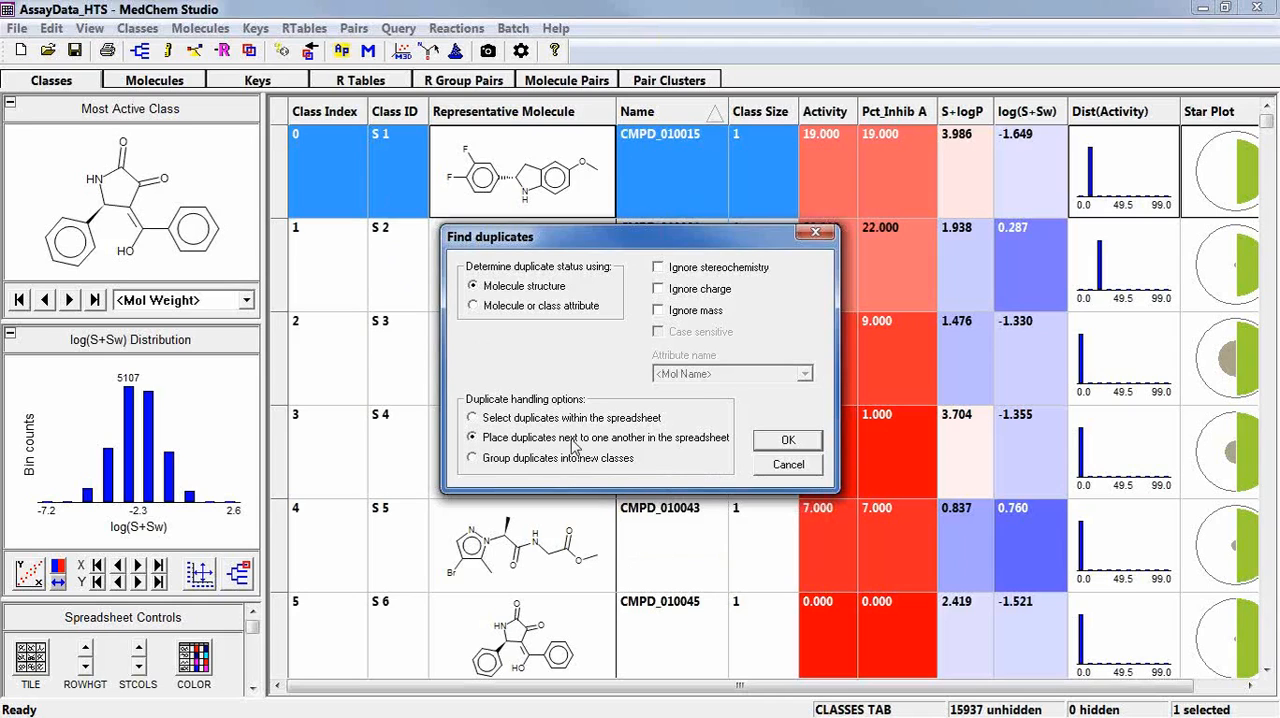
{"action": "left_click", "coordinate": [768, 446]}
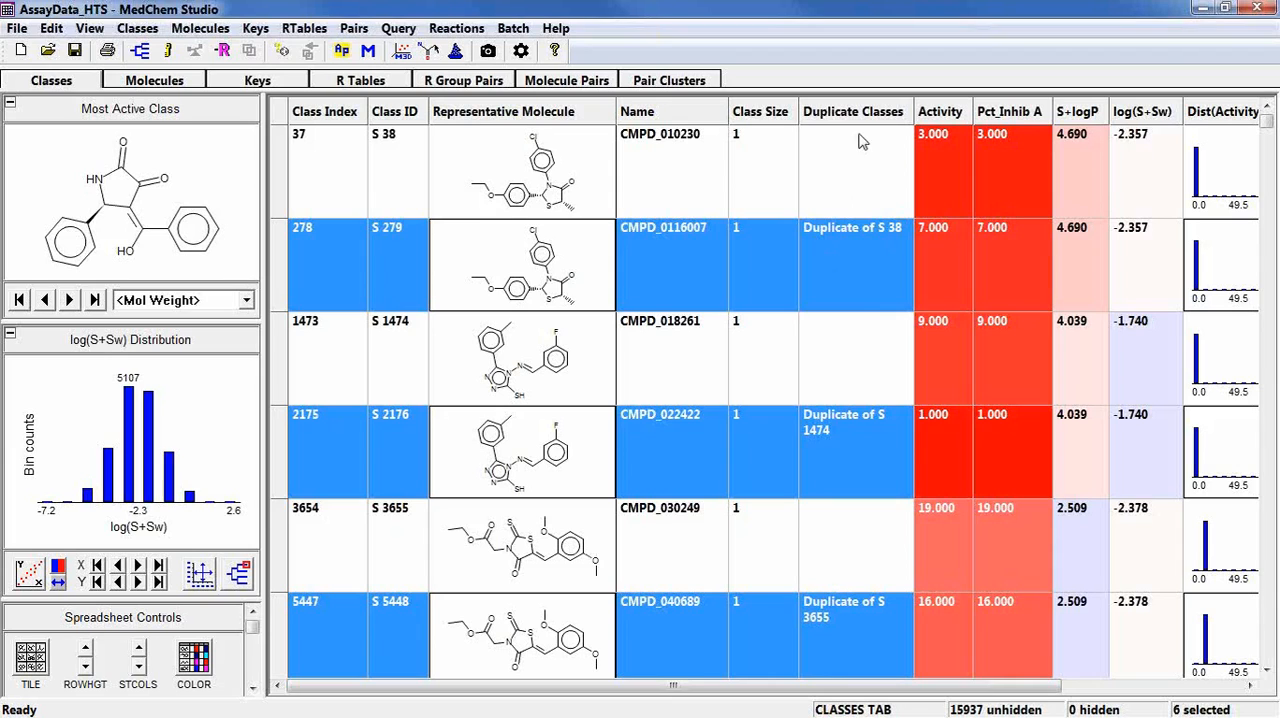
Review the duplicate pairs in the spreadsheet and delete the selected duplicate classes together with their molecules.
{"action": "scroll", "coordinate": [861, 290], "scroll_direction": "down", "scroll_amount": 2}
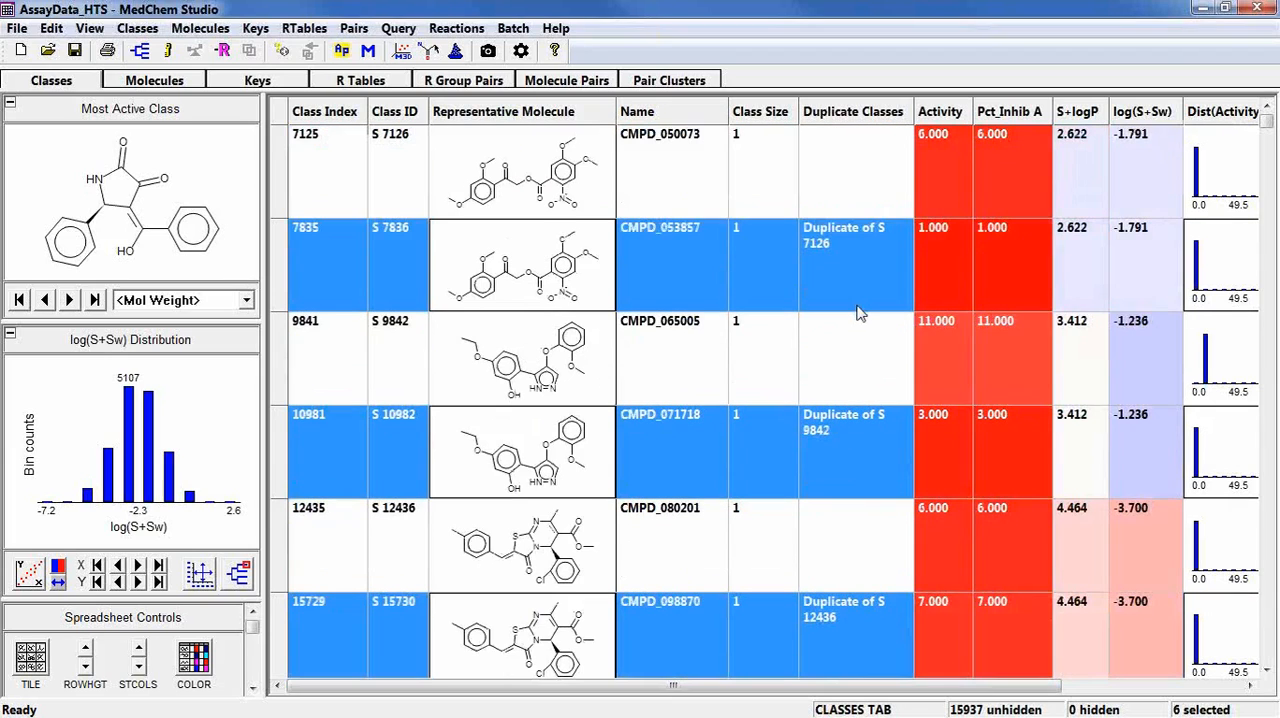
{"action": "scroll", "coordinate": [858, 313], "scroll_direction": "down", "scroll_amount": 1}
{"action": "scroll", "coordinate": [858, 313], "scroll_direction": "up", "scroll_amount": 3}
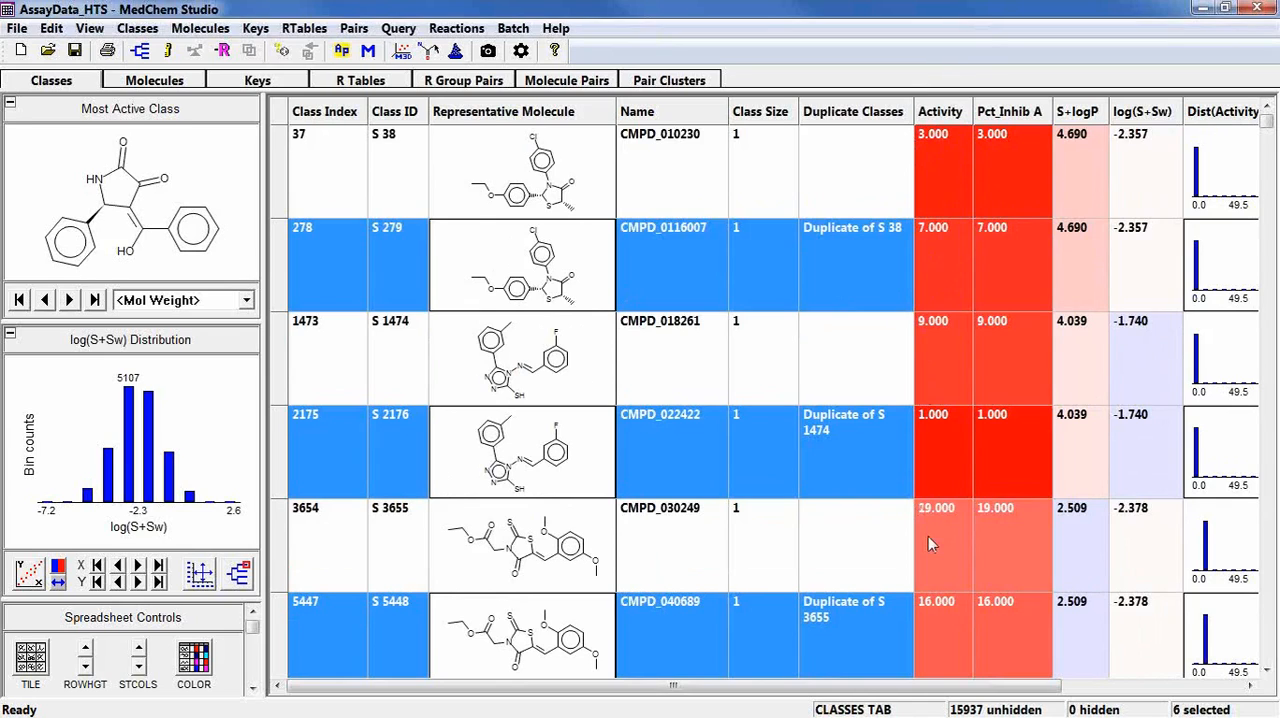
{"action": "scroll", "coordinate": [928, 536], "scroll_direction": "down", "scroll_amount": 1}
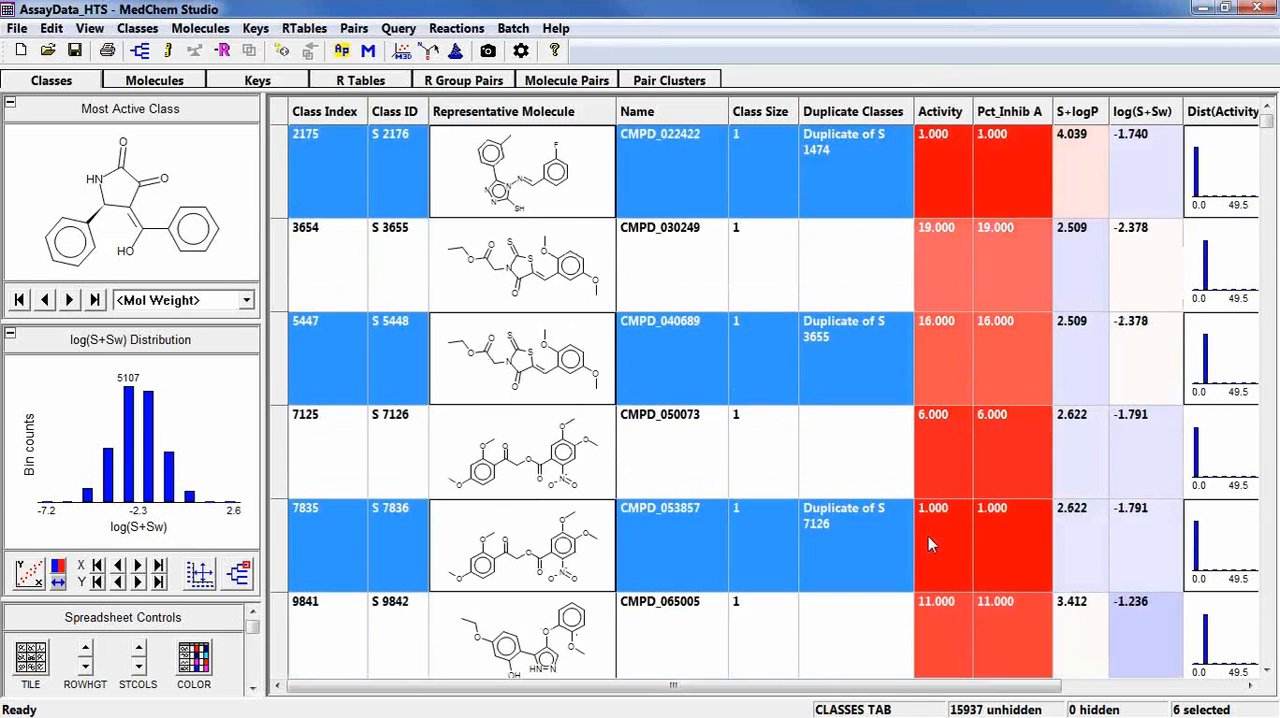
{"action": "scroll", "coordinate": [928, 536], "scroll_direction": "down", "scroll_amount": 1}
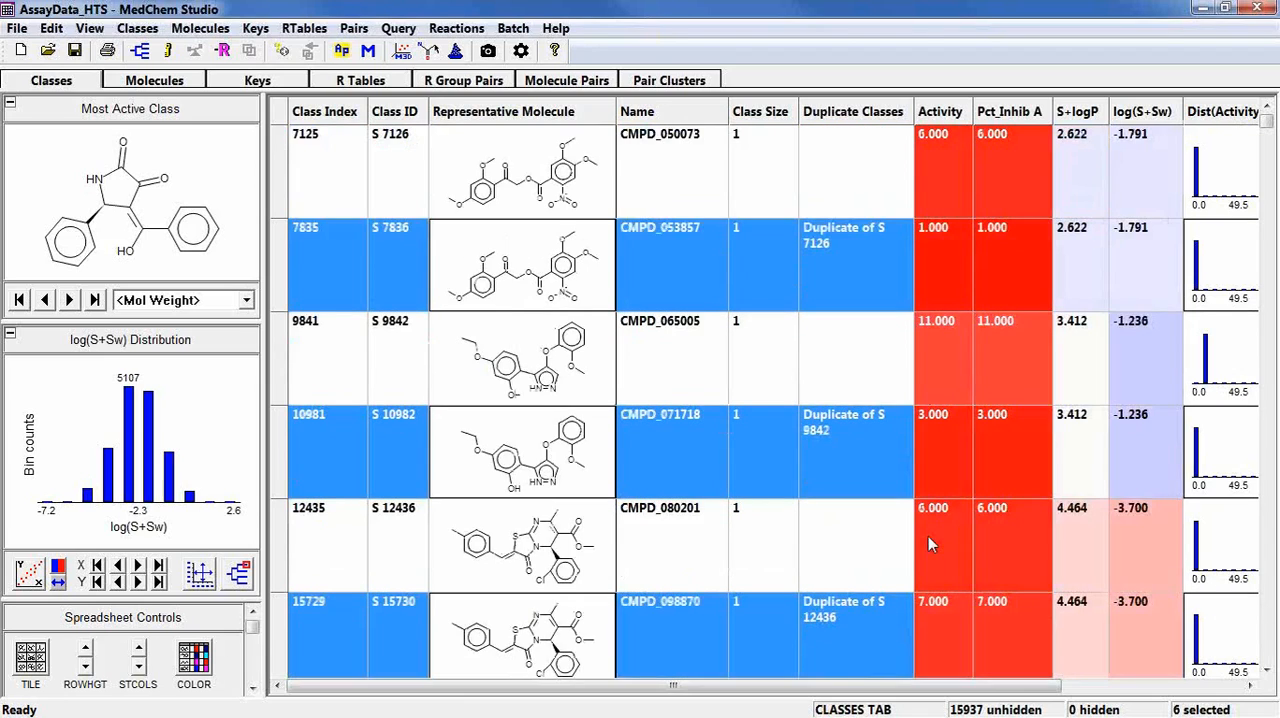
{"action": "scroll", "coordinate": [928, 536], "scroll_direction": "down", "scroll_amount": 1}
{"action": "scroll", "coordinate": [928, 536], "scroll_direction": "down", "scroll_amount": 2}
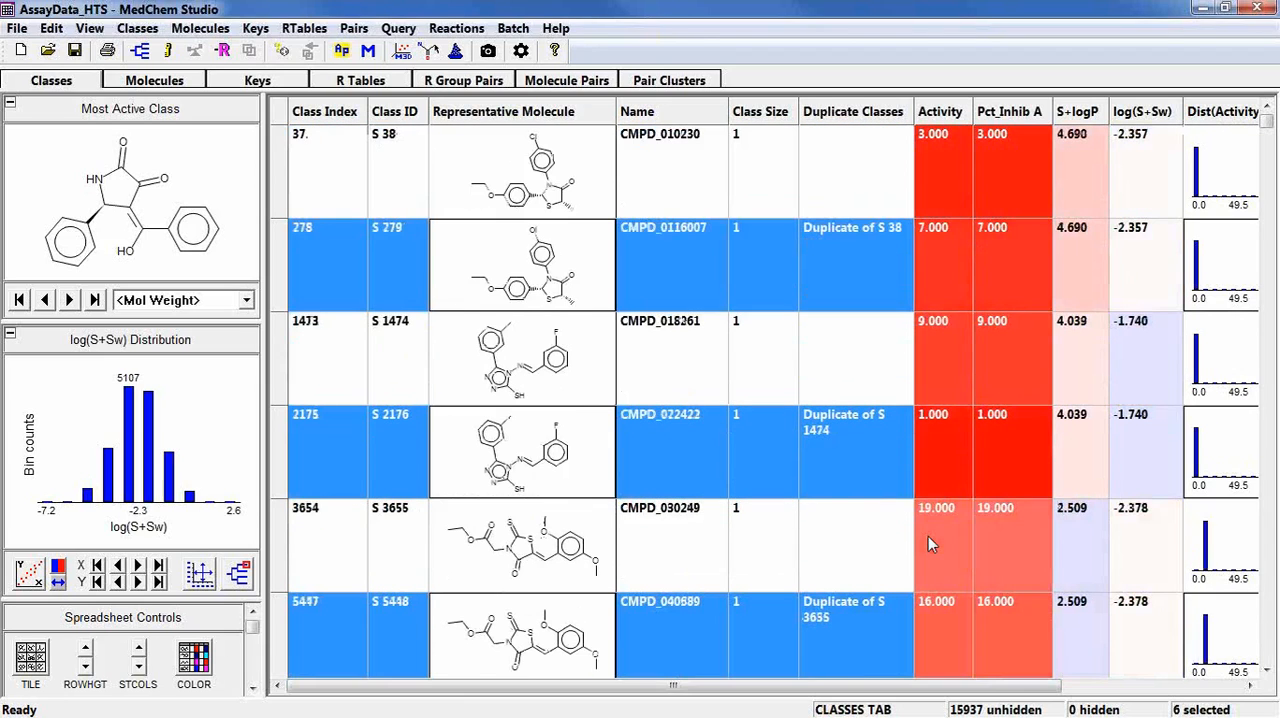
{"action": "right_click", "coordinate": [645, 270]}
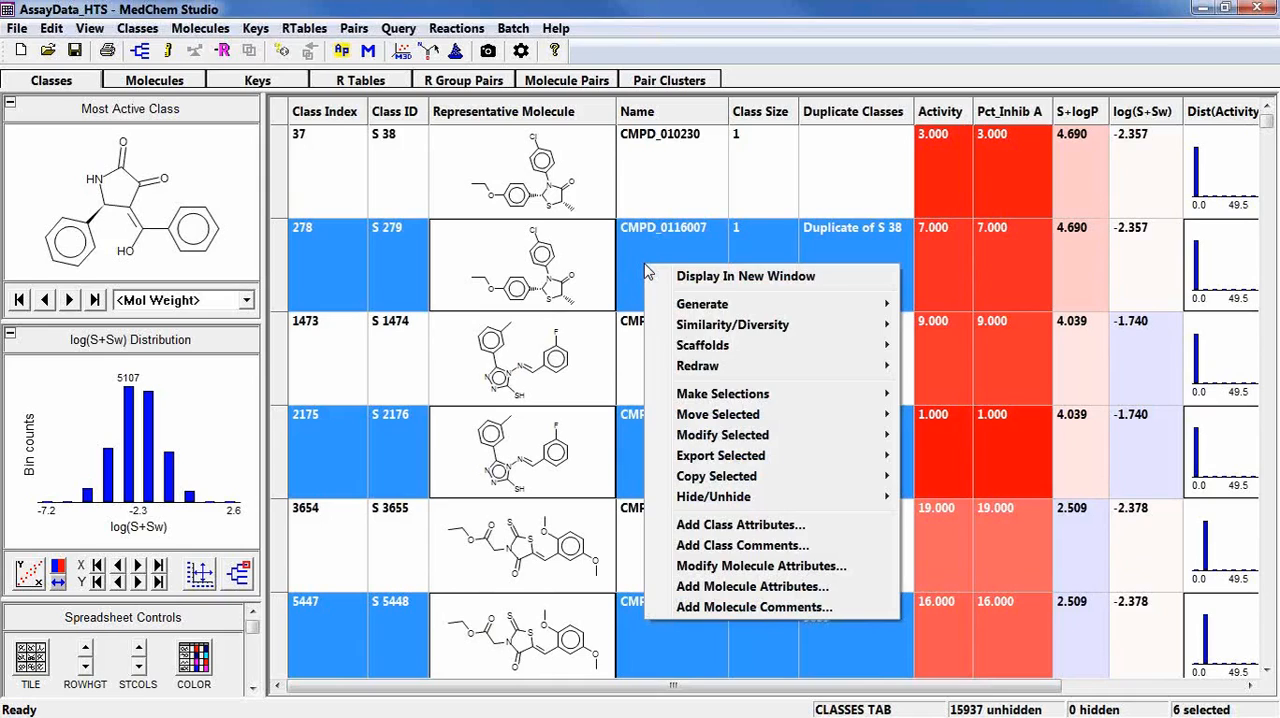
{"action": "mouse_move", "coordinate": [698, 440]}
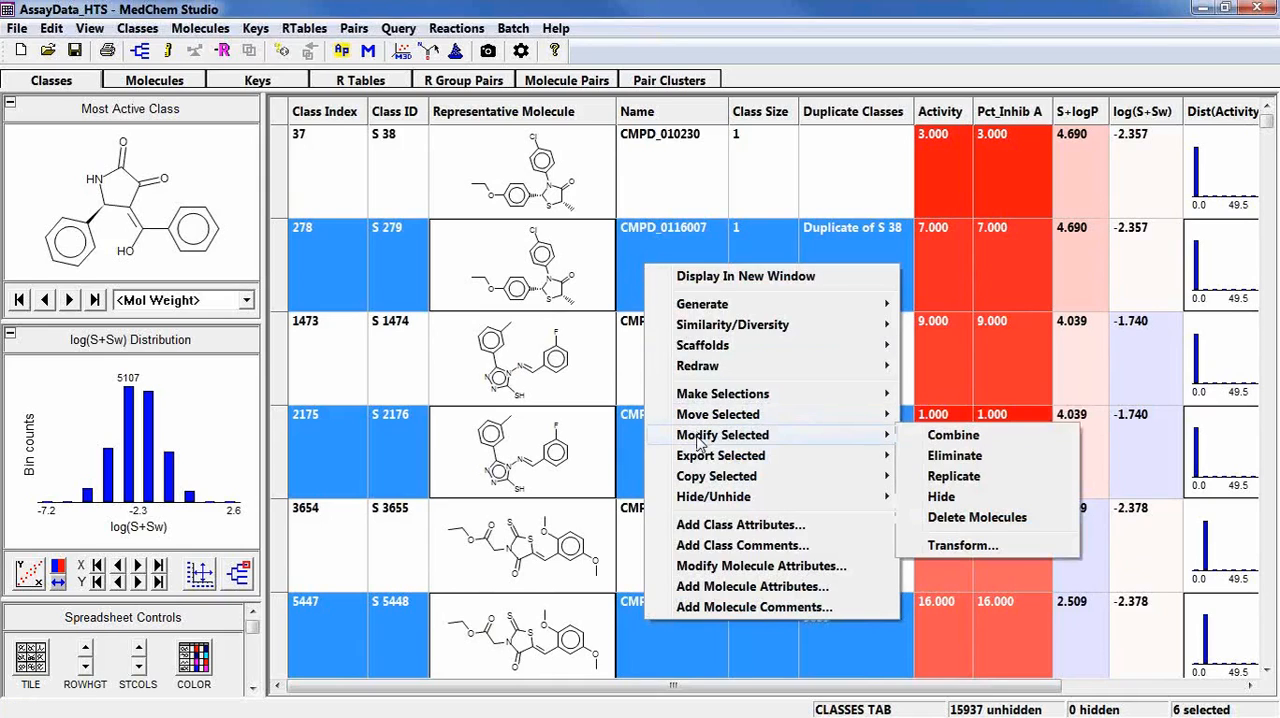
{"action": "left_click", "coordinate": [972, 515]}
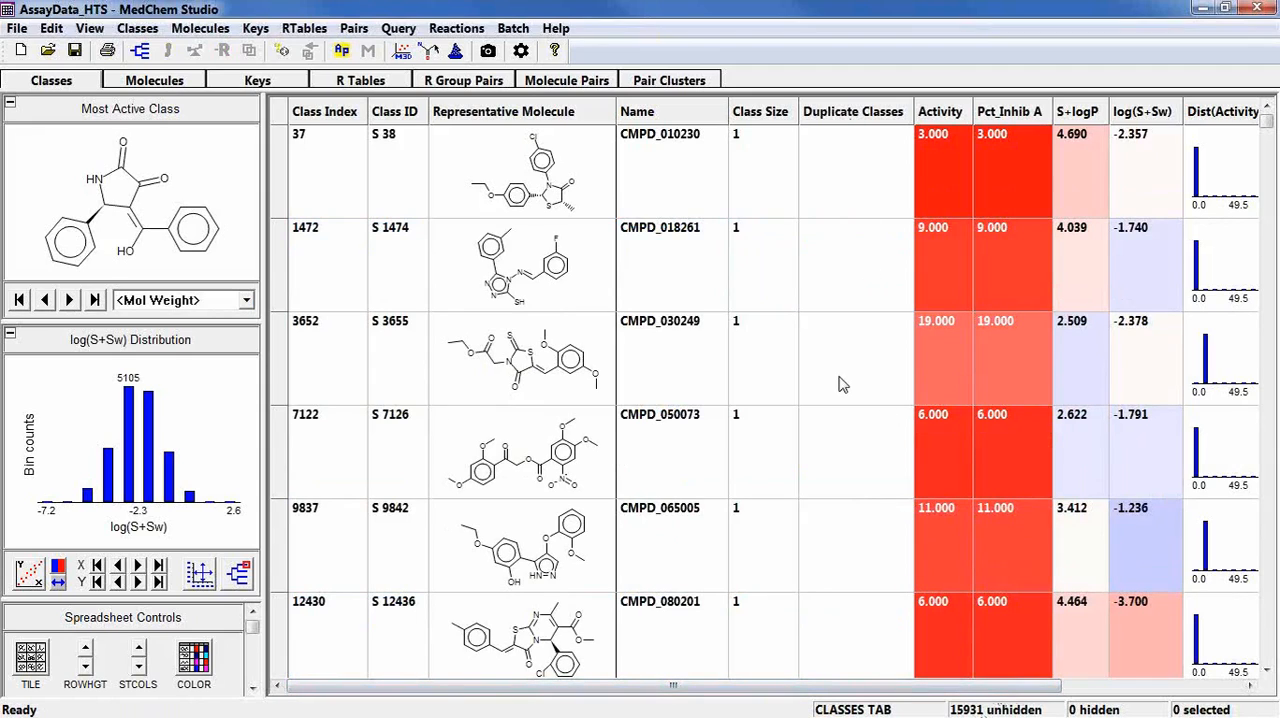
Delete the Duplicate Classes column from the classes spreadsheet.
{"action": "right_click", "coordinate": [835, 119]}
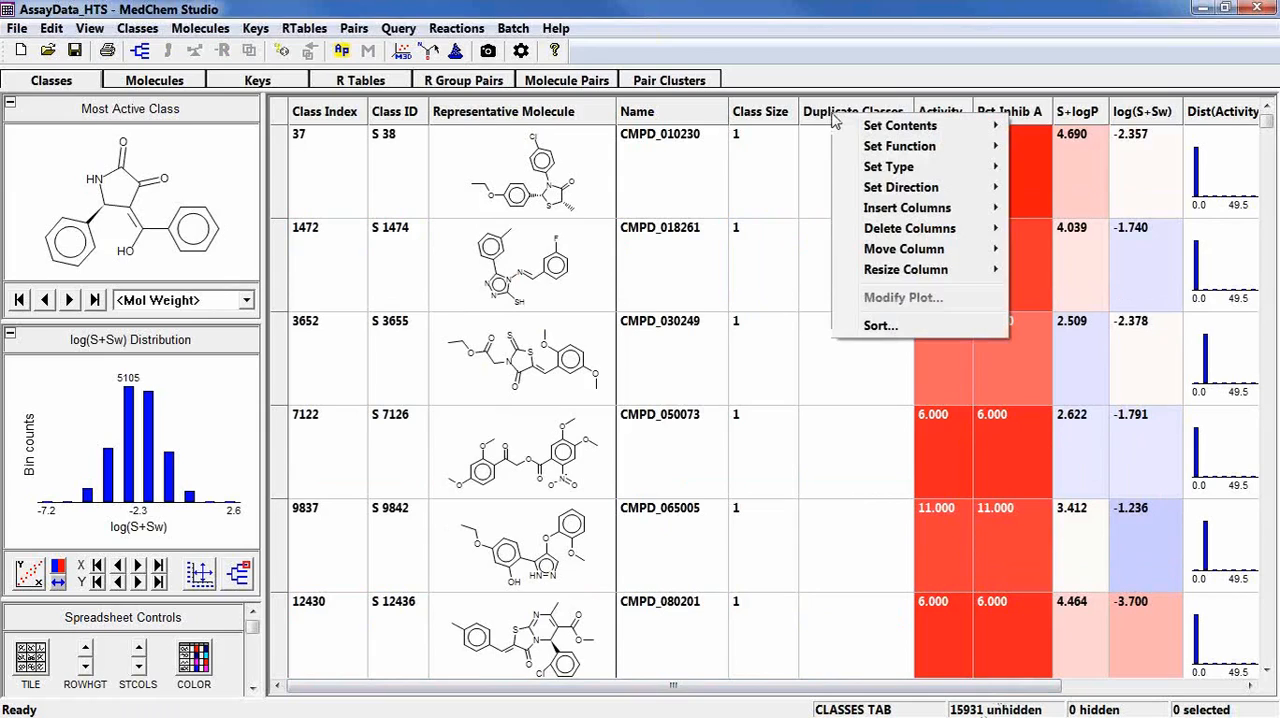
{"action": "mouse_move", "coordinate": [867, 233]}
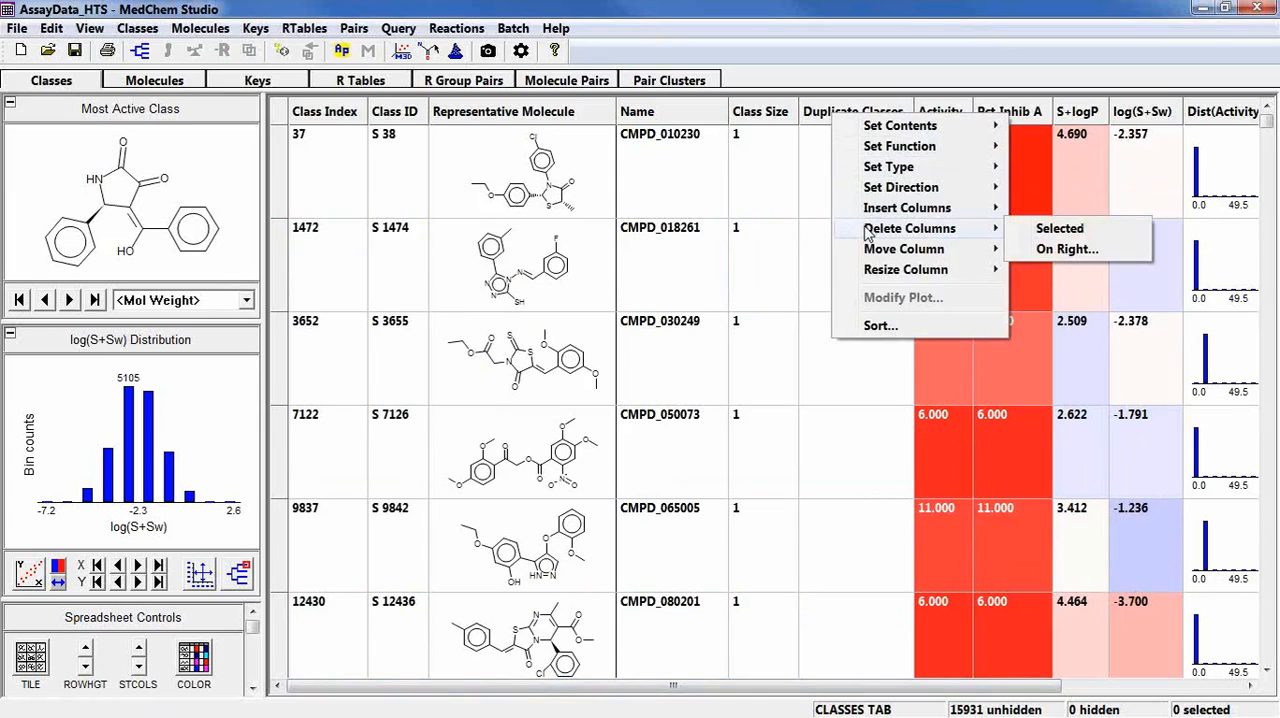
{"action": "left_click", "coordinate": [1045, 229]}
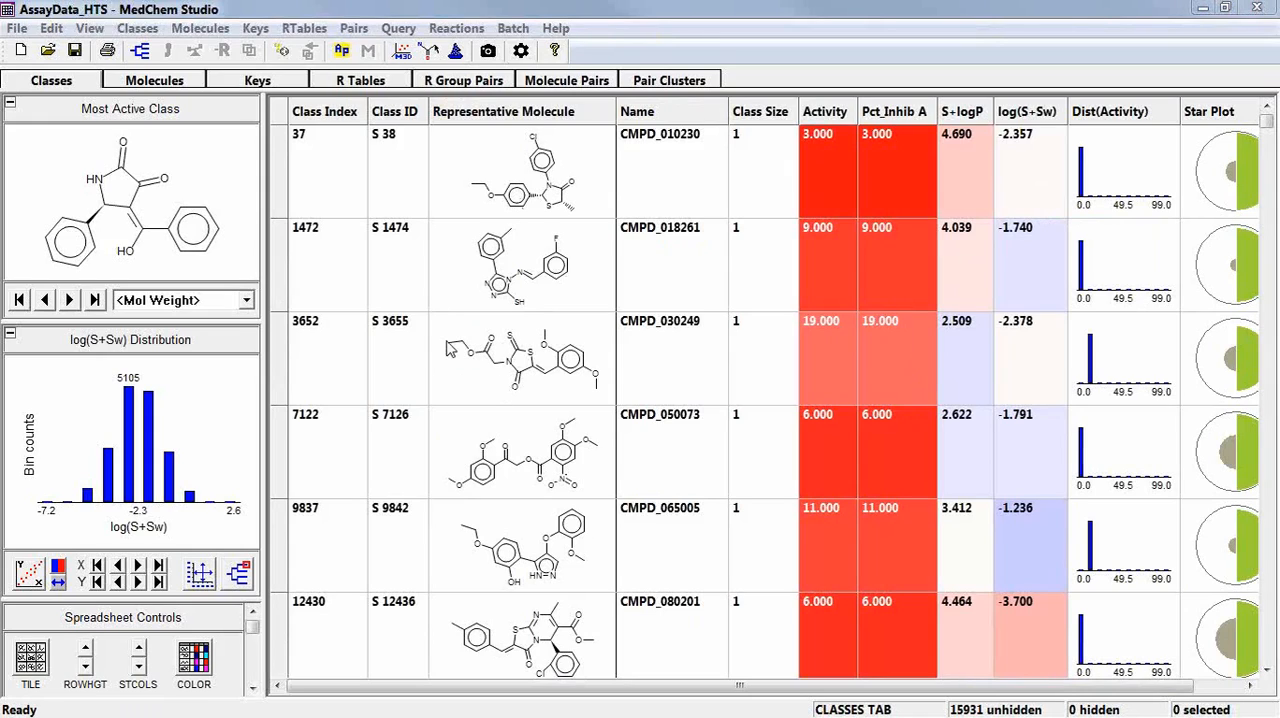
Find tautomers among the classes, placing them next to one another in the spreadsheet, and review the tautomer pairs.
{"action": "left_click", "coordinate": [138, 28]}
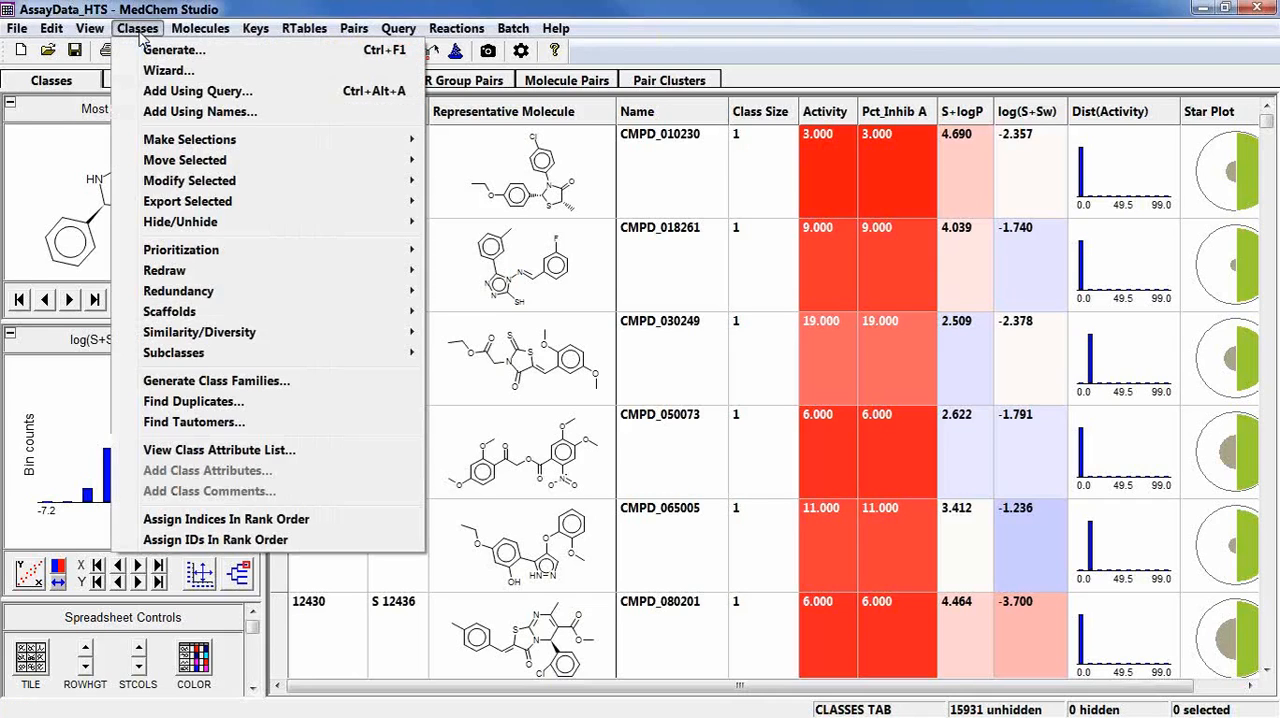
{"action": "left_click", "coordinate": [193, 422]}
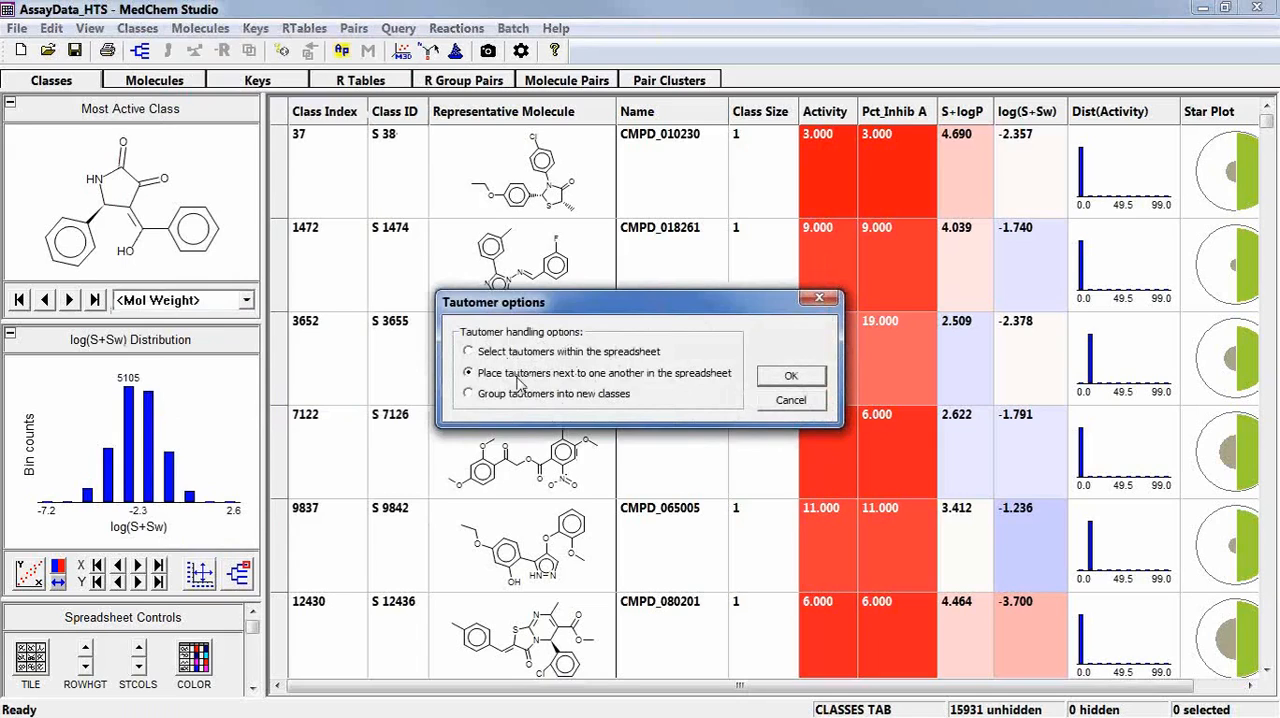
{"action": "left_click", "coordinate": [790, 376]}
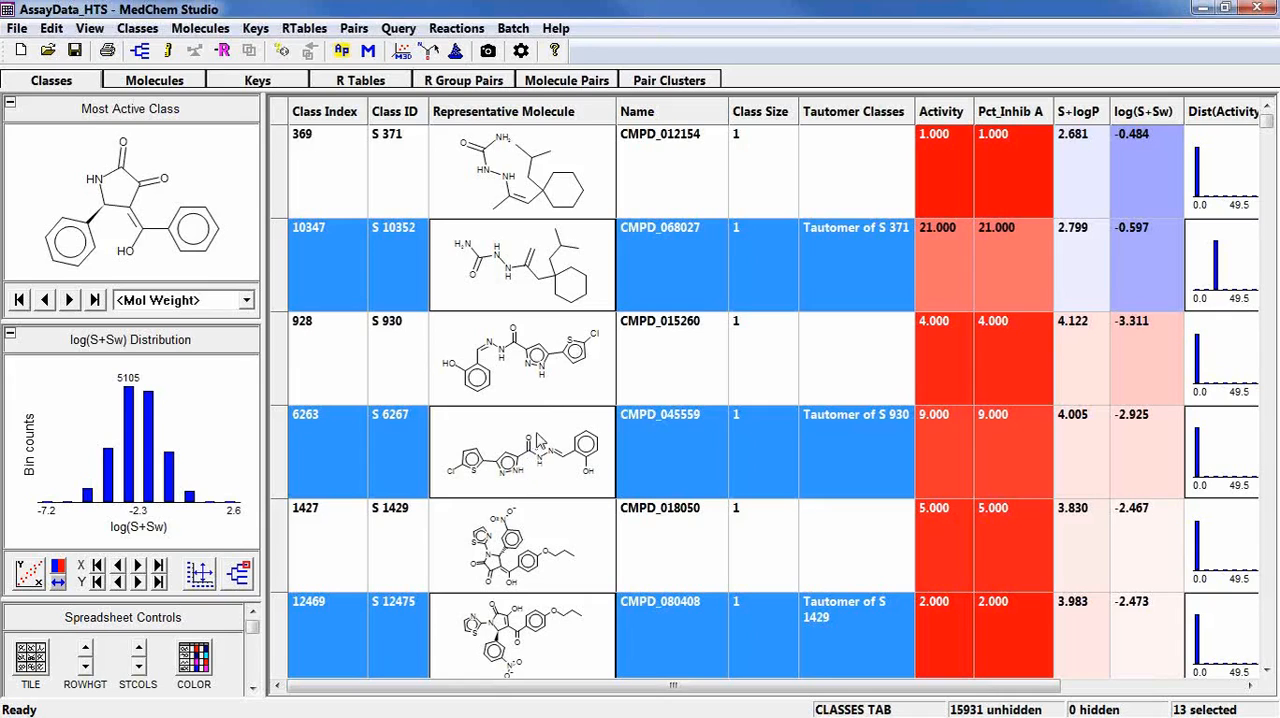
{"action": "scroll", "coordinate": [548, 461], "scroll_direction": "down", "scroll_amount": 1}
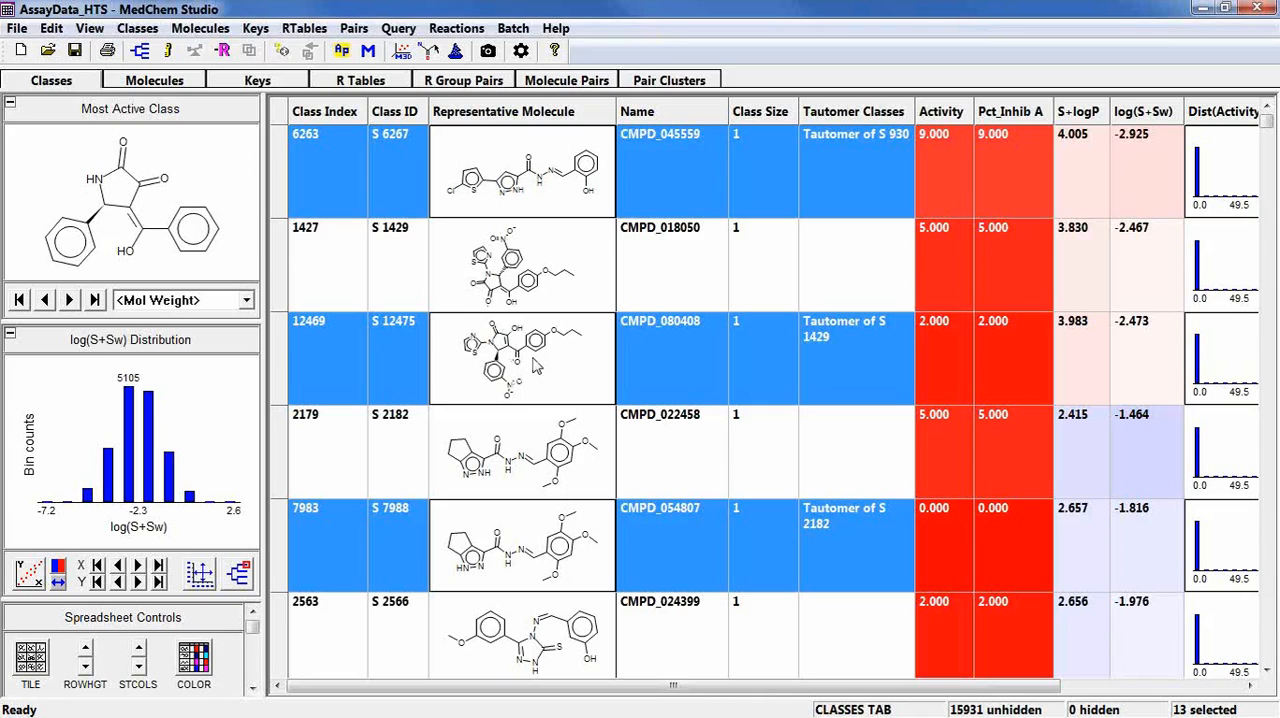
{"action": "scroll", "coordinate": [578, 560], "scroll_direction": "down", "scroll_amount": 2}
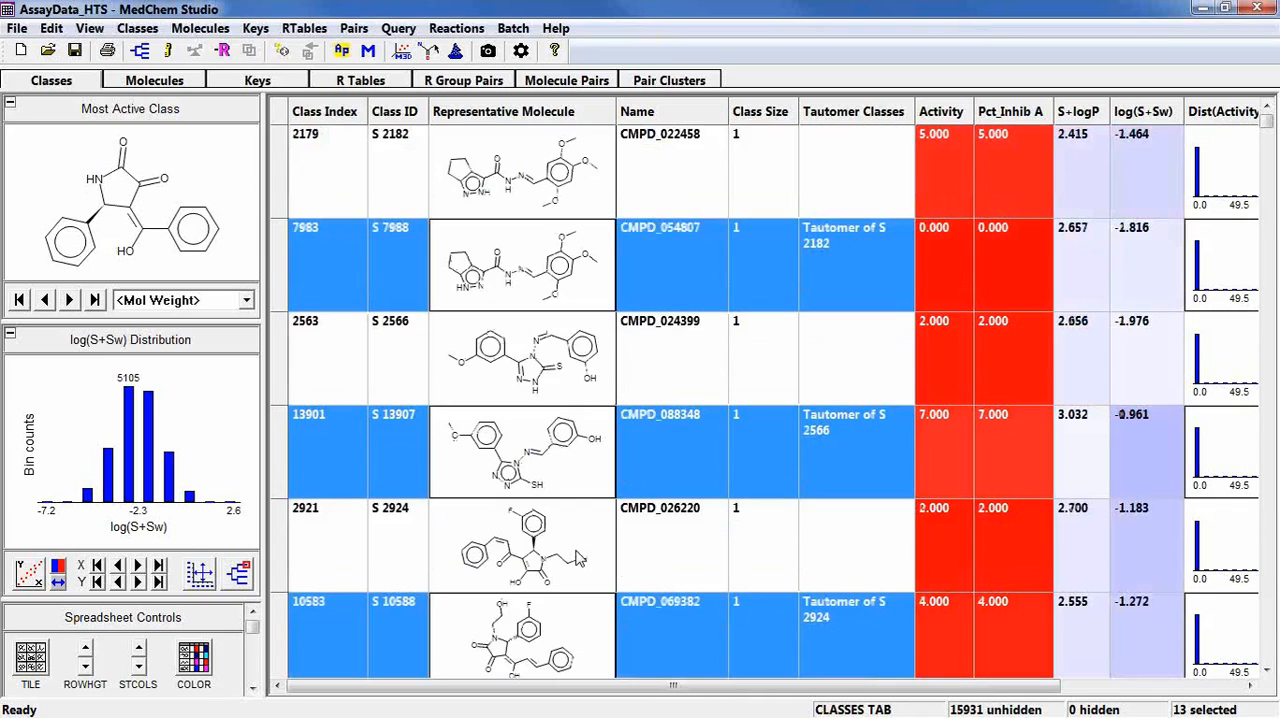
{"action": "scroll", "coordinate": [578, 558], "scroll_direction": "up", "scroll_amount": 3}
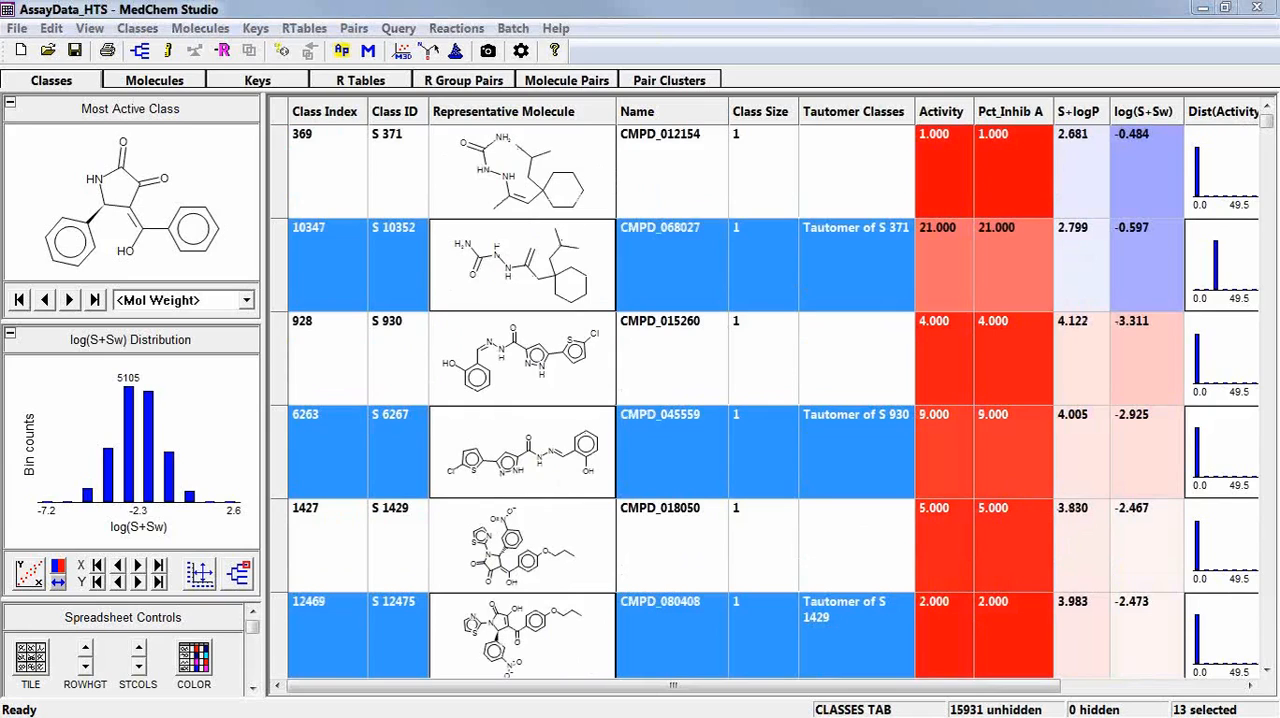
Delete the Tautomer Classes column and sort the classes by Name in ascending order.
{"action": "right_click", "coordinate": [866, 112]}
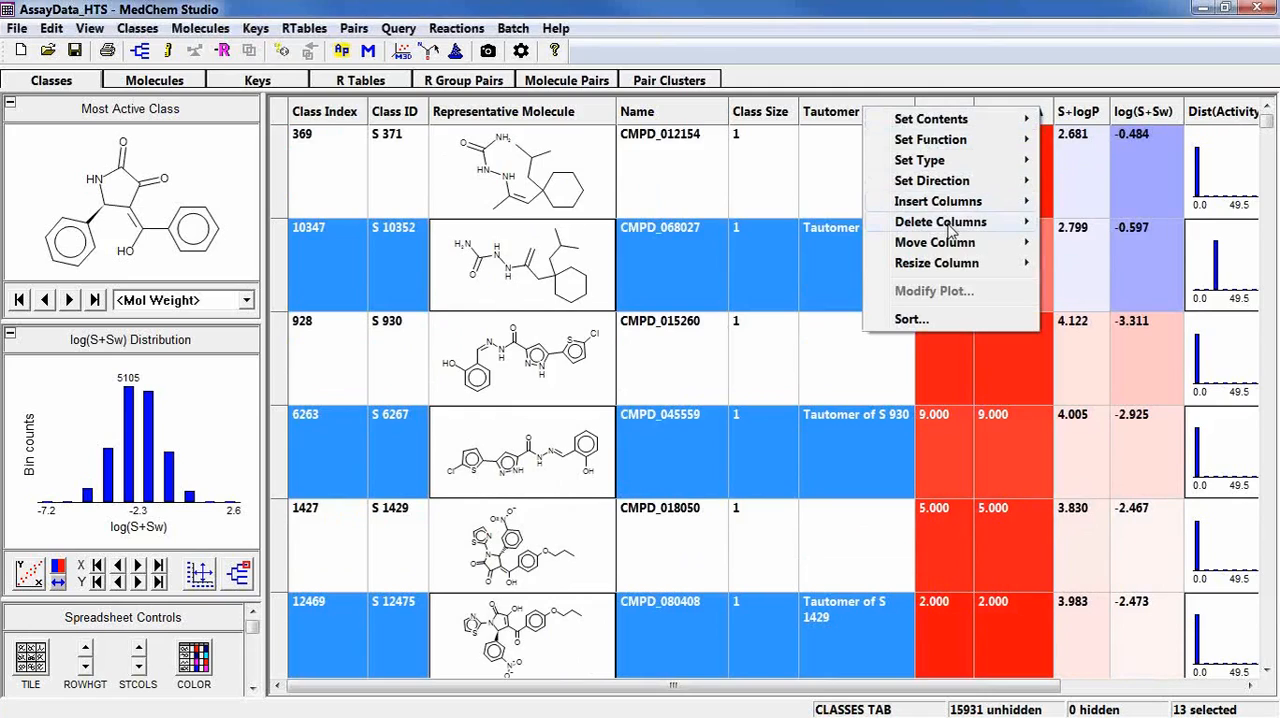
{"action": "mouse_move", "coordinate": [950, 228]}
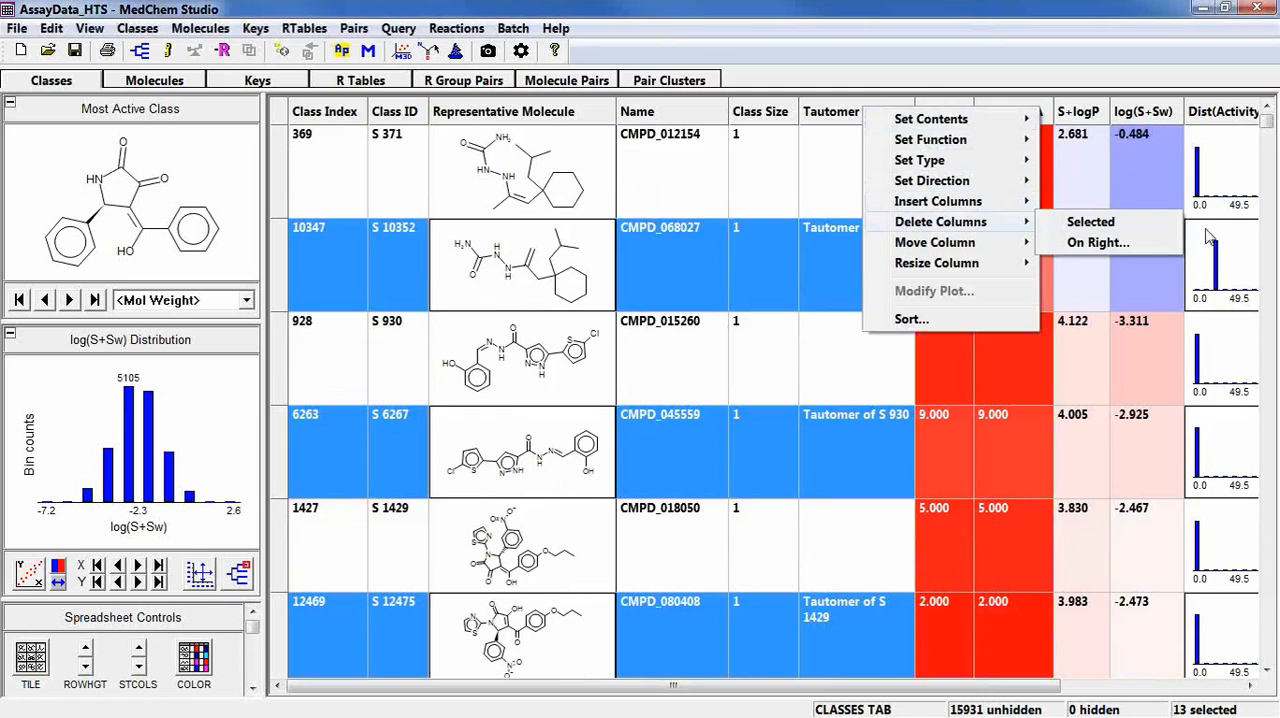
{"action": "left_click", "coordinate": [1148, 226]}
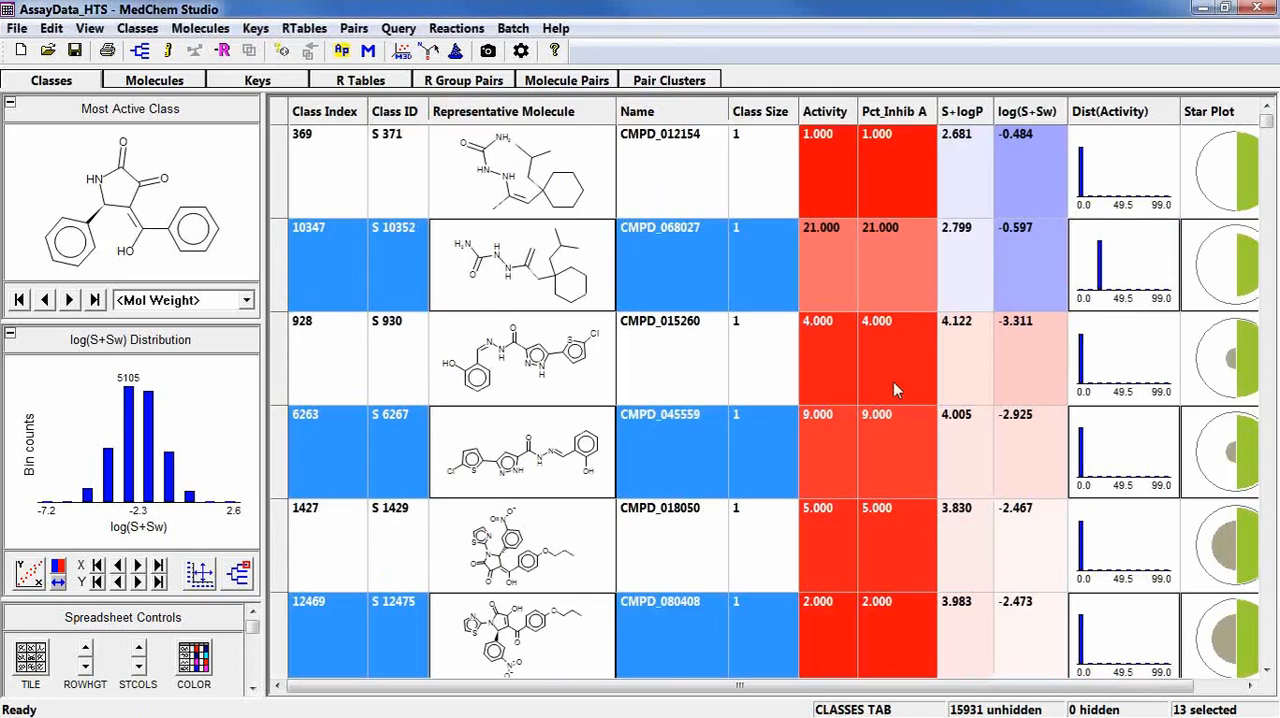
{"action": "left_click", "coordinate": [675, 115]}
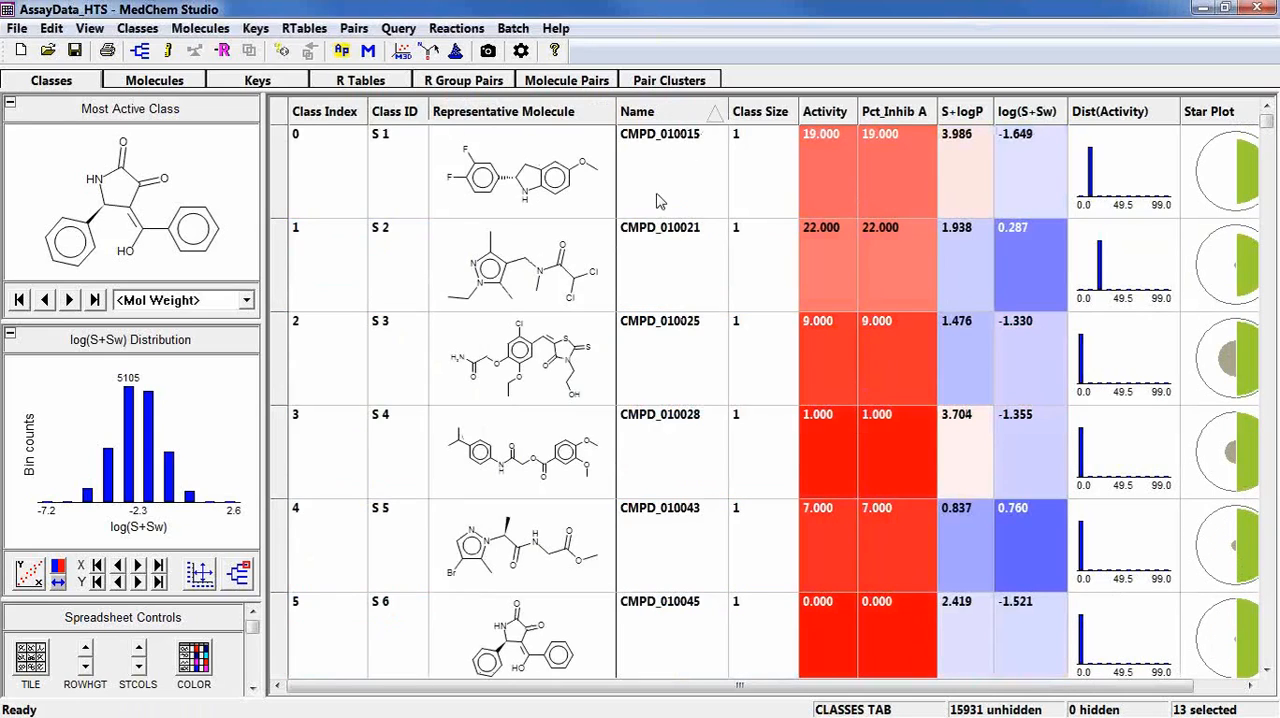
Select all classes and transform their molecules with the predefined Neutralize reaction.
{"action": "key", "text": "ctrl+a"}
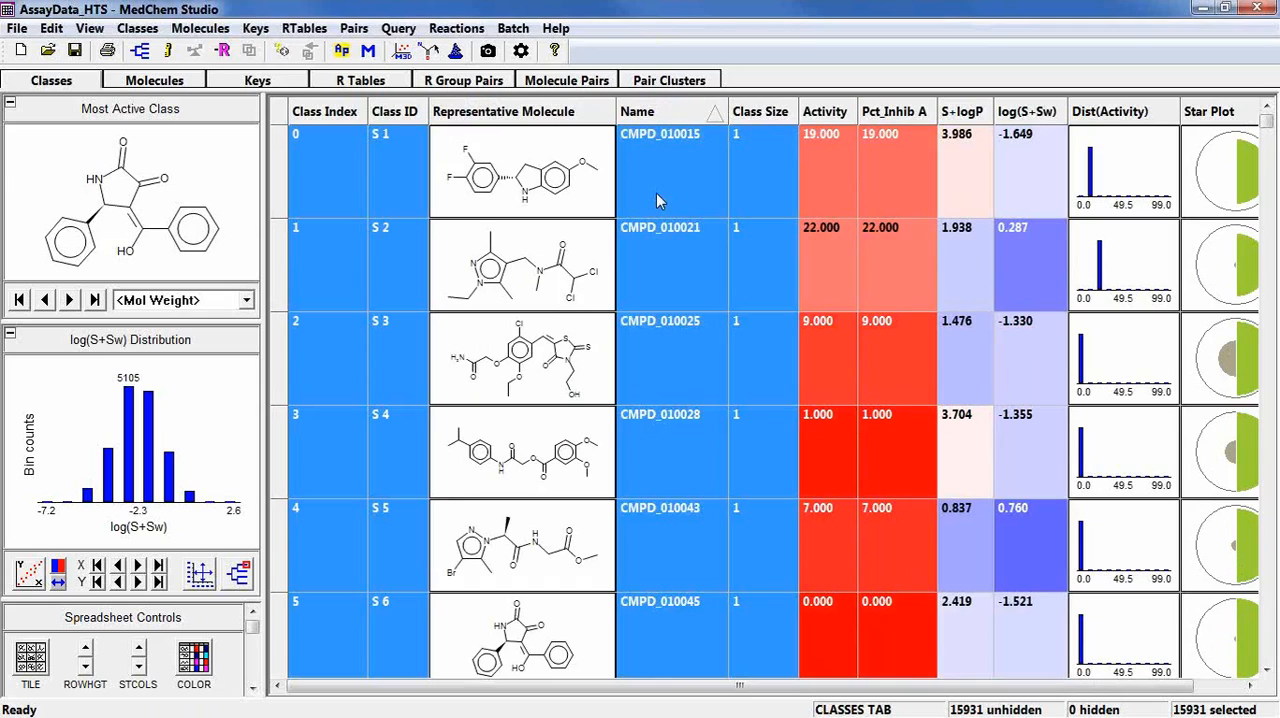
{"action": "right_click", "coordinate": [658, 201]}
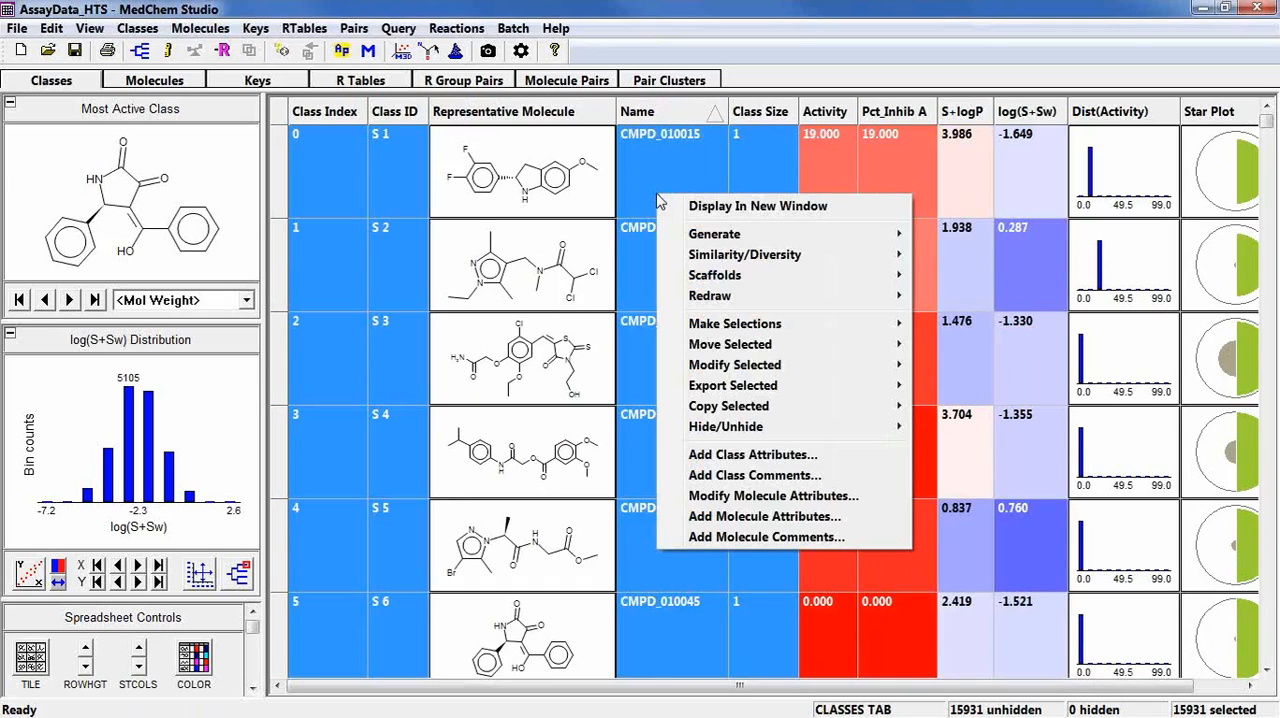
{"action": "mouse_move", "coordinate": [700, 374]}
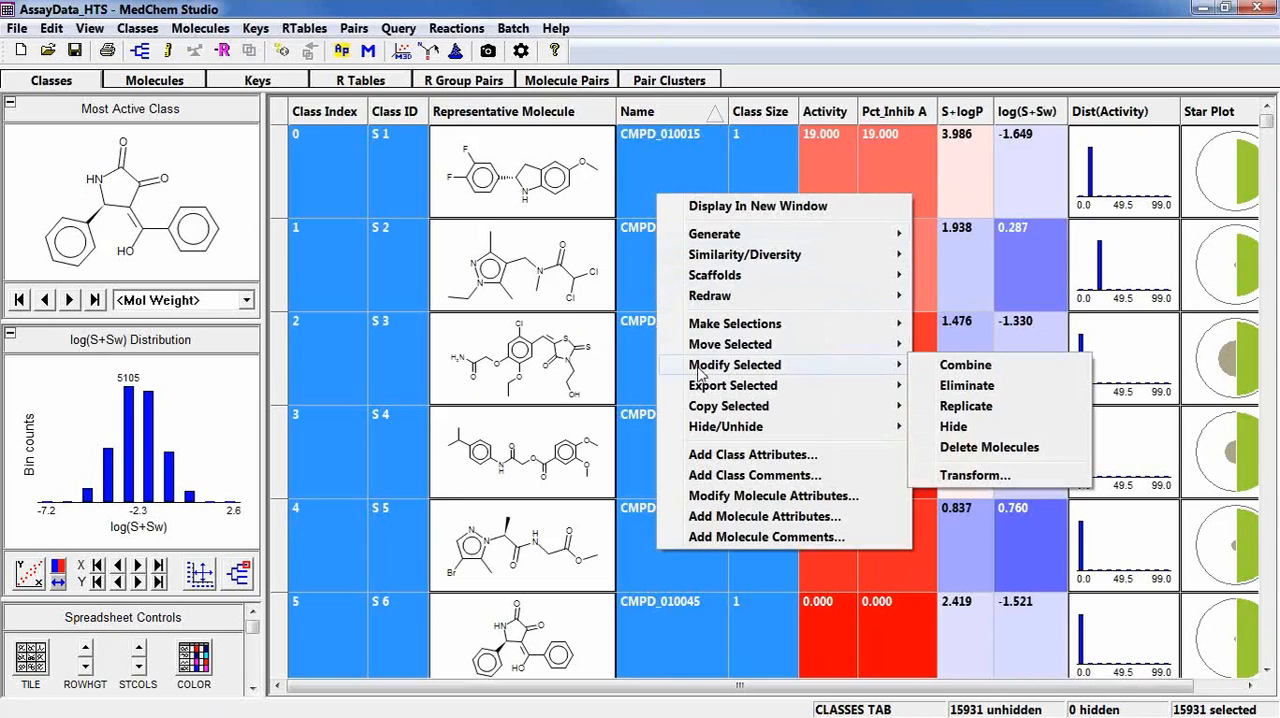
{"action": "left_click", "coordinate": [945, 476]}
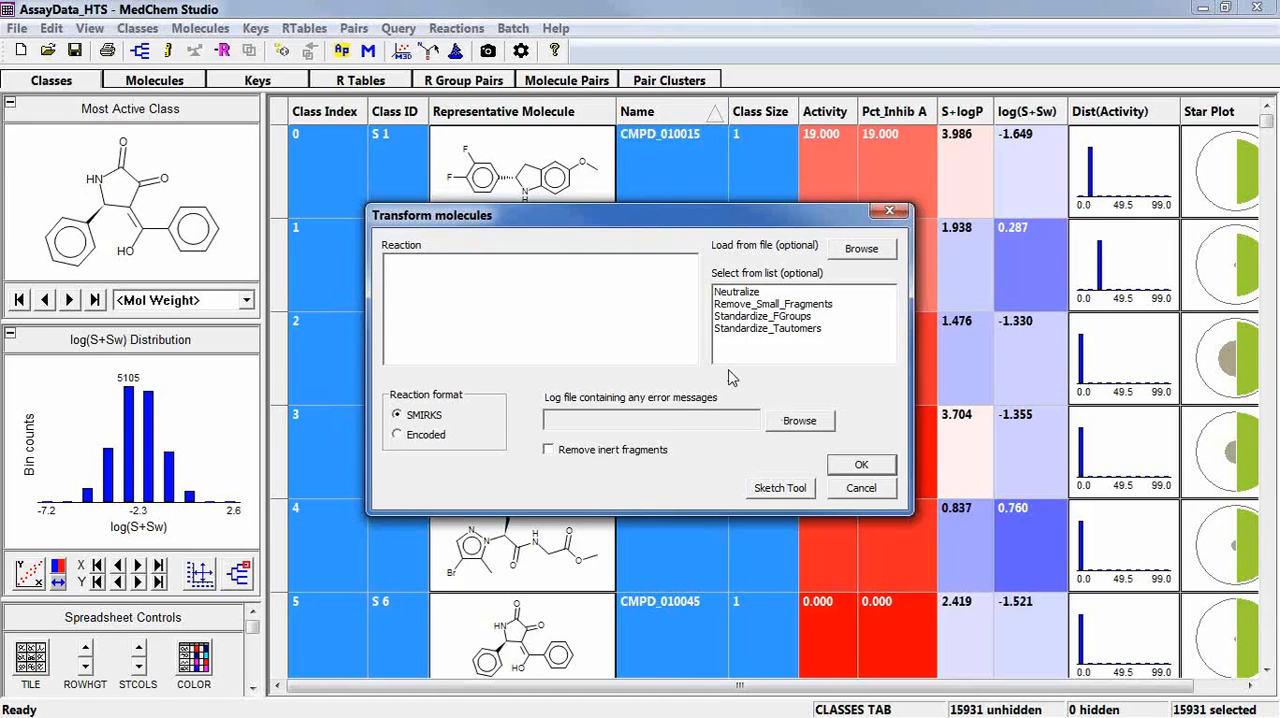
{"action": "left_click", "coordinate": [740, 295]}
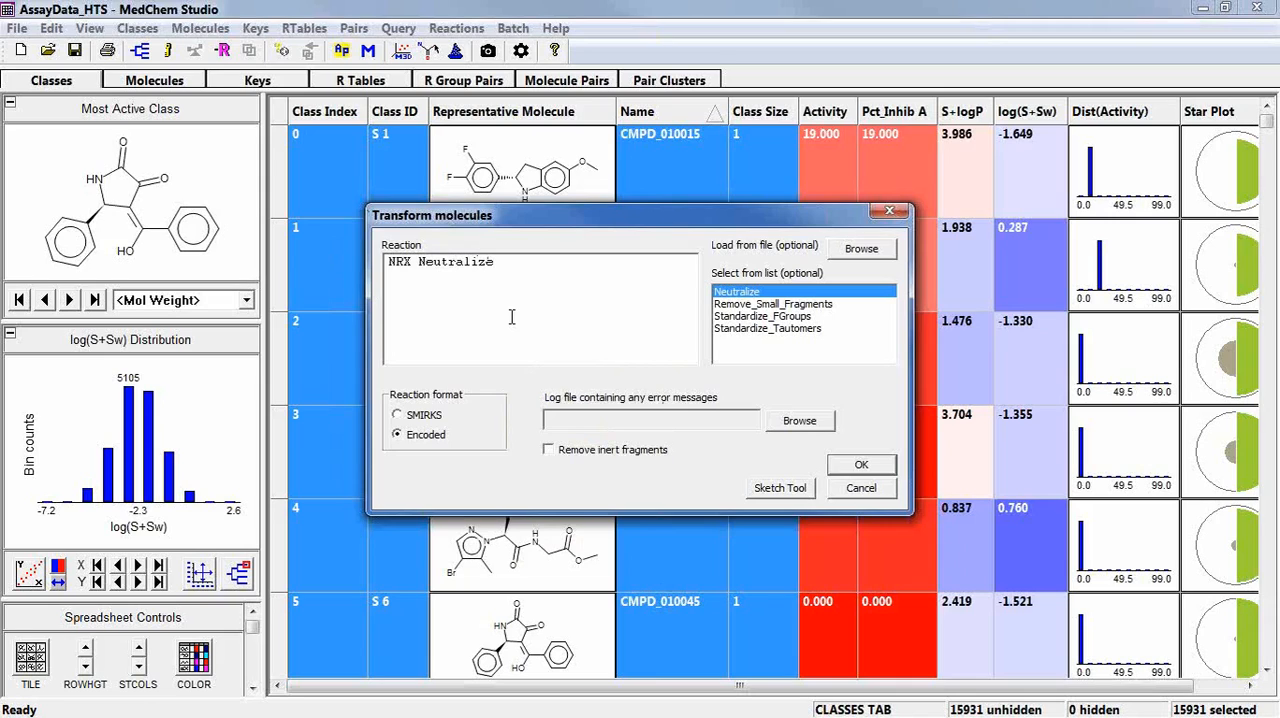
{"action": "mouse_move", "coordinate": [511, 317]}
{"action": "left_click", "coordinate": [863, 466]}
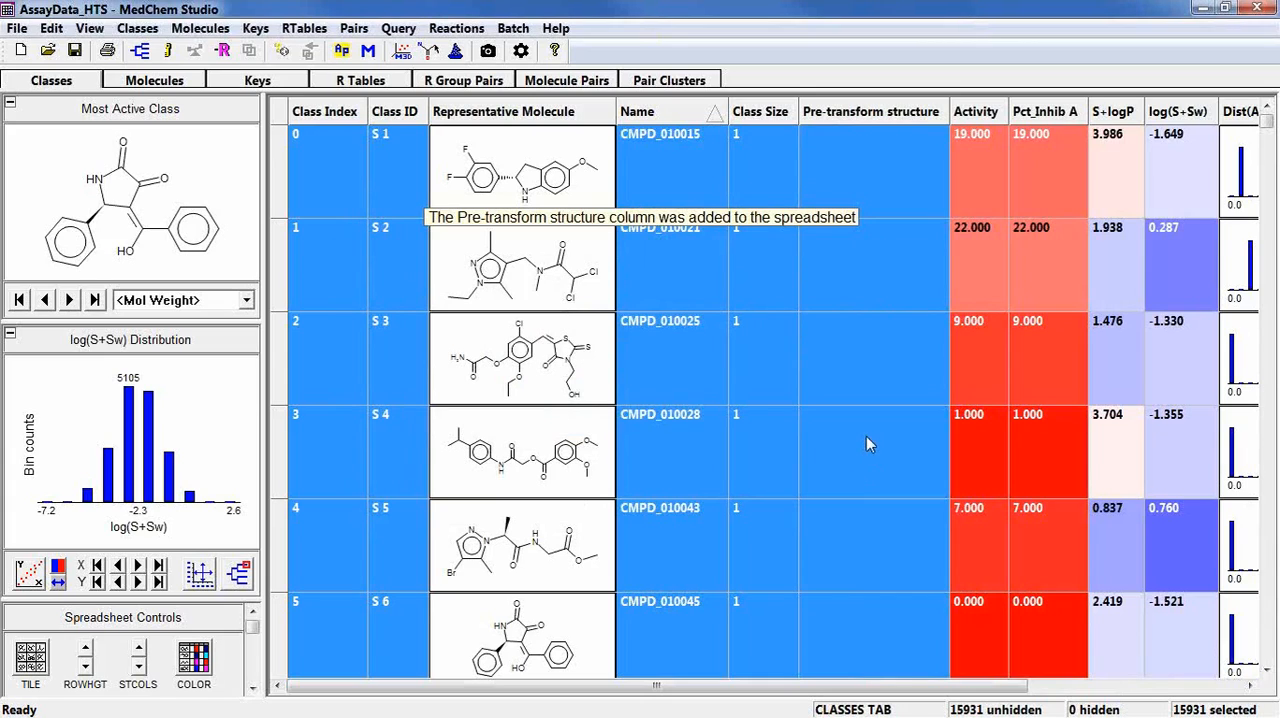
Sort the classes by Pre-transform structure in descending order and examine the neutralized molecules.
{"action": "left_click", "coordinate": [857, 118]}
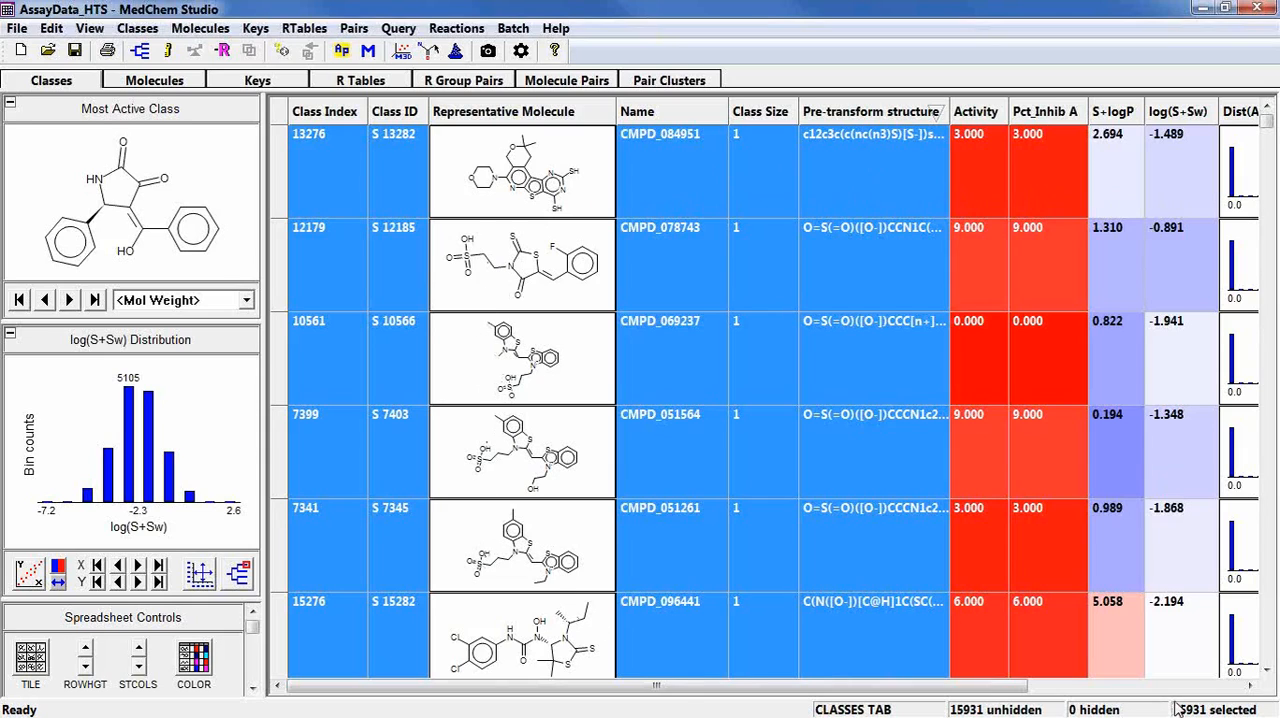
{"action": "left_click", "coordinate": [1265, 670]}
{"action": "left_click", "coordinate": [1265, 670]}
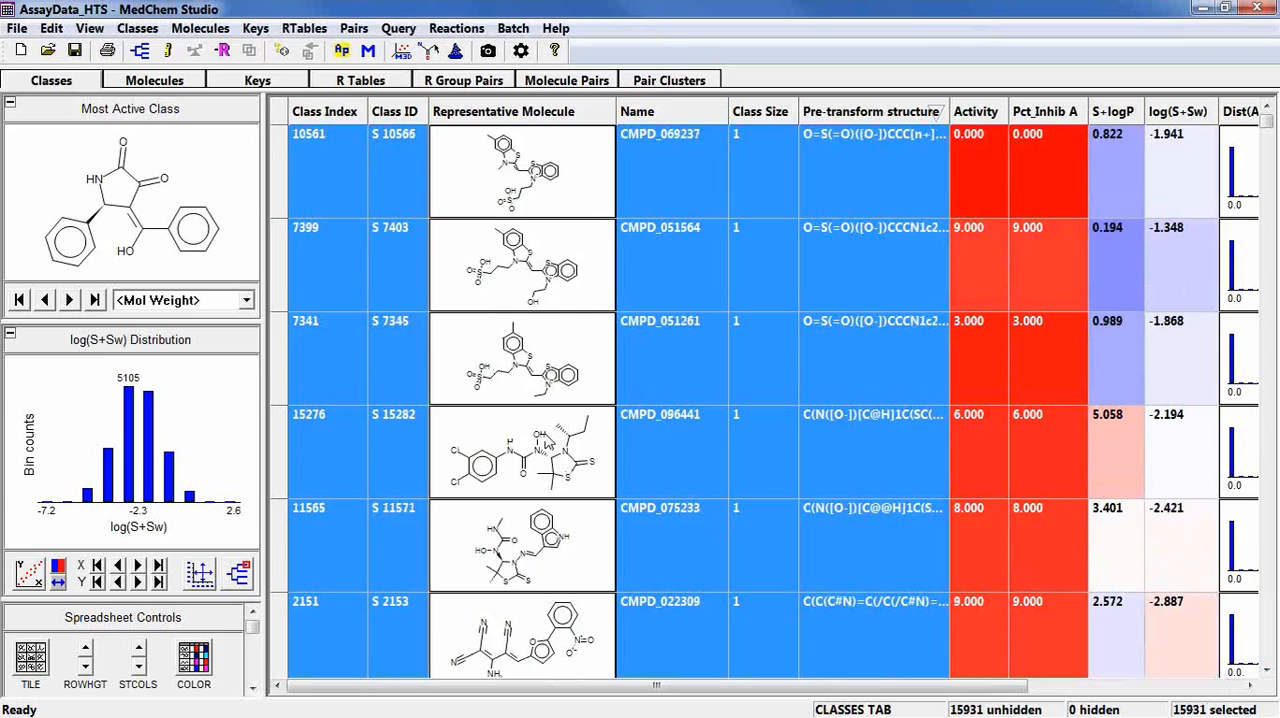
{"action": "scroll", "coordinate": [557, 462], "scroll_direction": "up", "scroll_amount": 2}
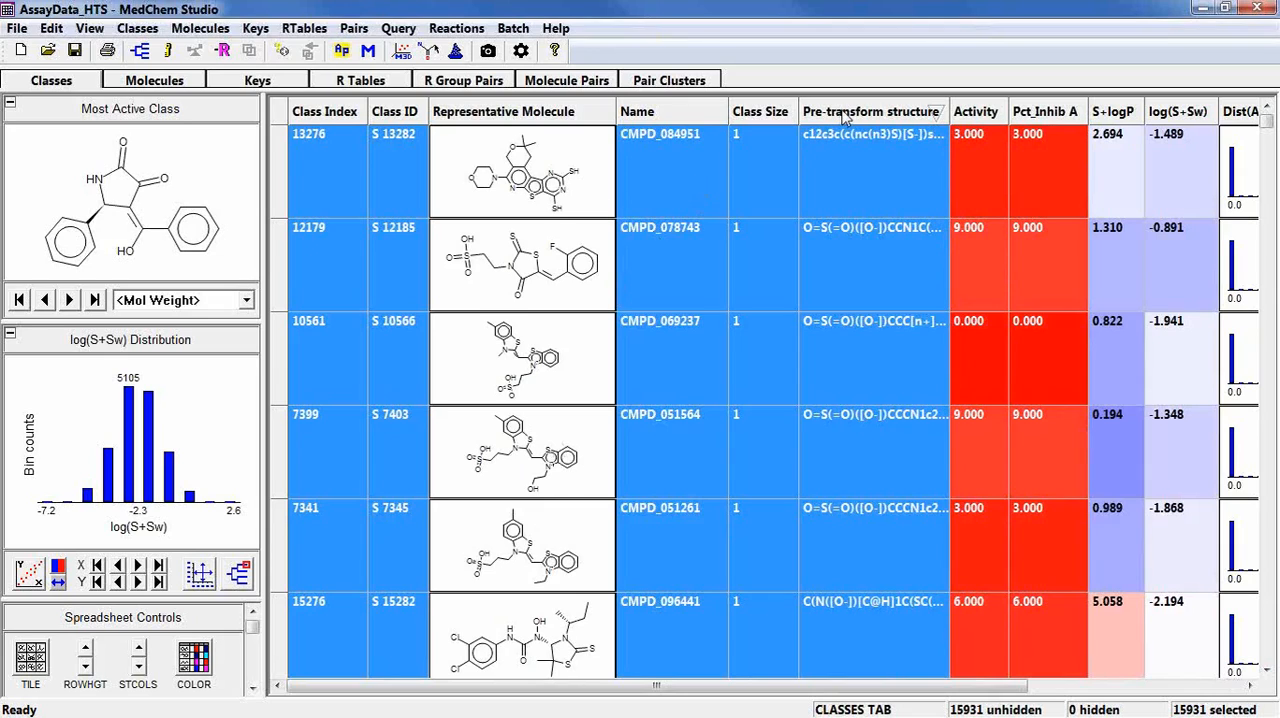
Restore the ascending Name order and delete the Pre-transform structure column.
{"action": "left_click", "coordinate": [645, 116]}
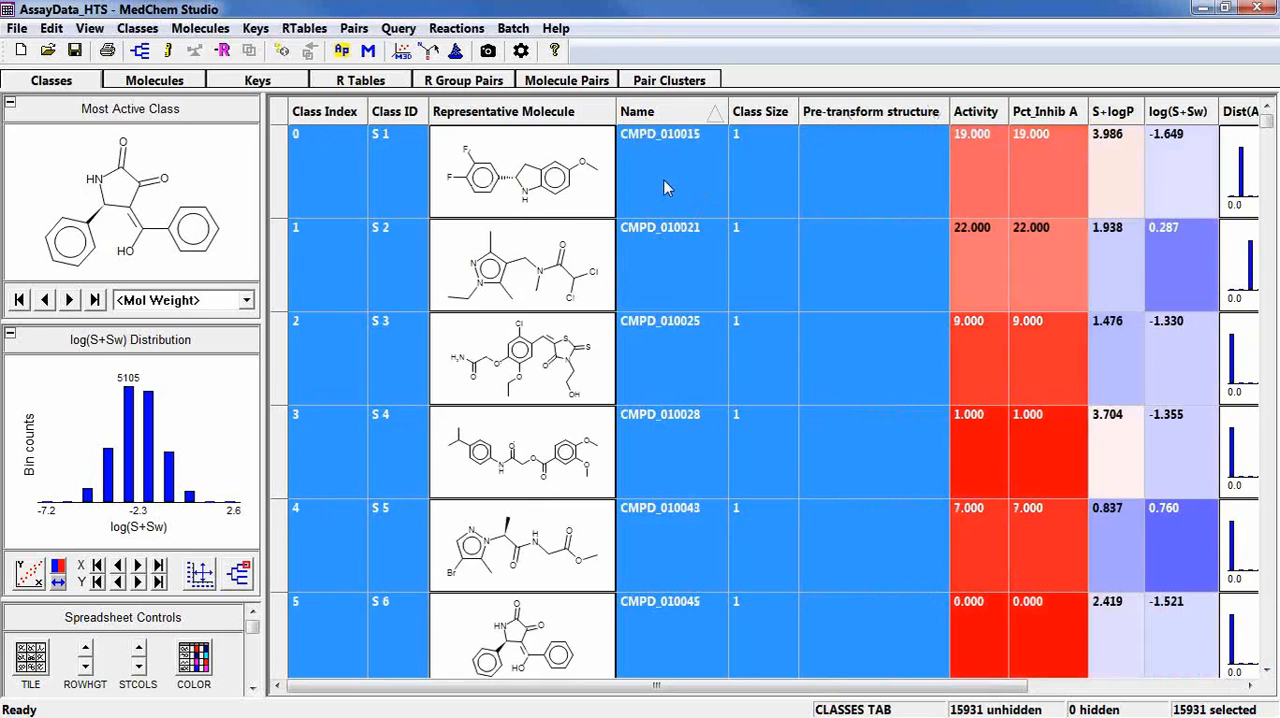
{"action": "right_click", "coordinate": [846, 117]}
{"action": "mouse_move", "coordinate": [905, 230]}
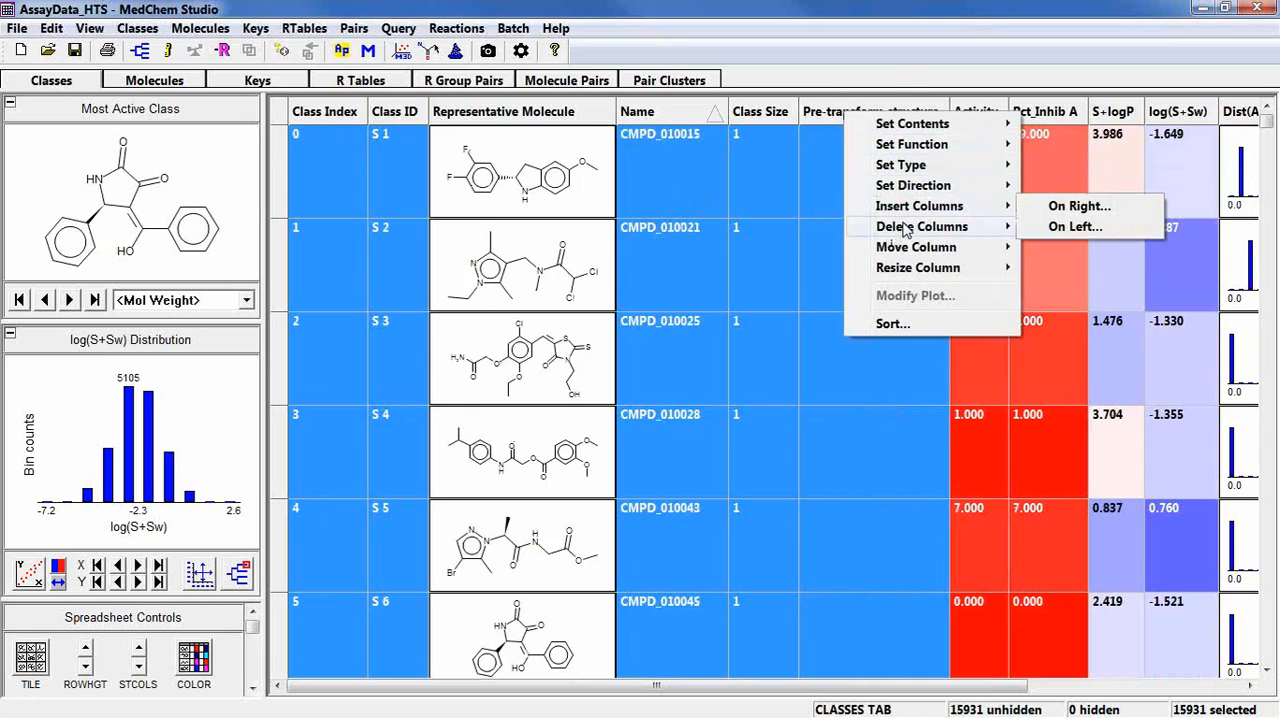
{"action": "left_click", "coordinate": [1047, 231]}
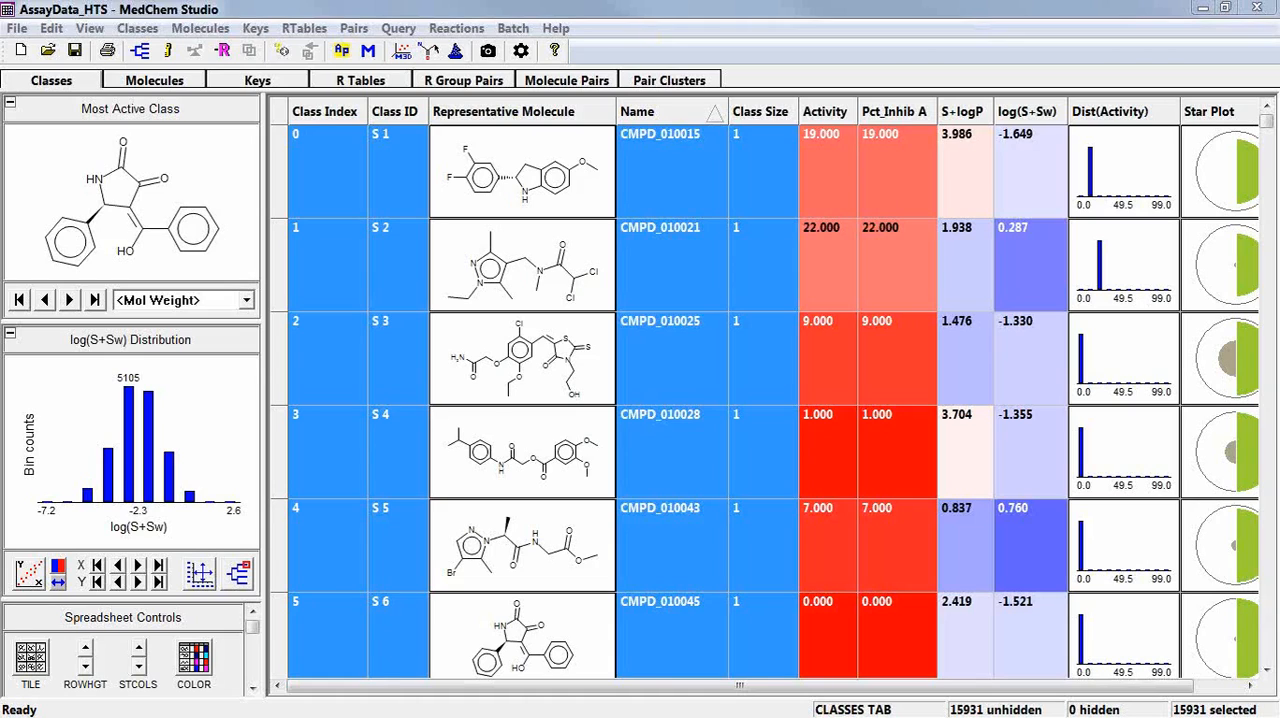
Find the 250 molecules most structurally similar to CMPD_010015 by Tanimoto, sorting classes by score, and move the Sim. Score column before Name.
{"action": "left_click", "coordinate": [686, 207]}
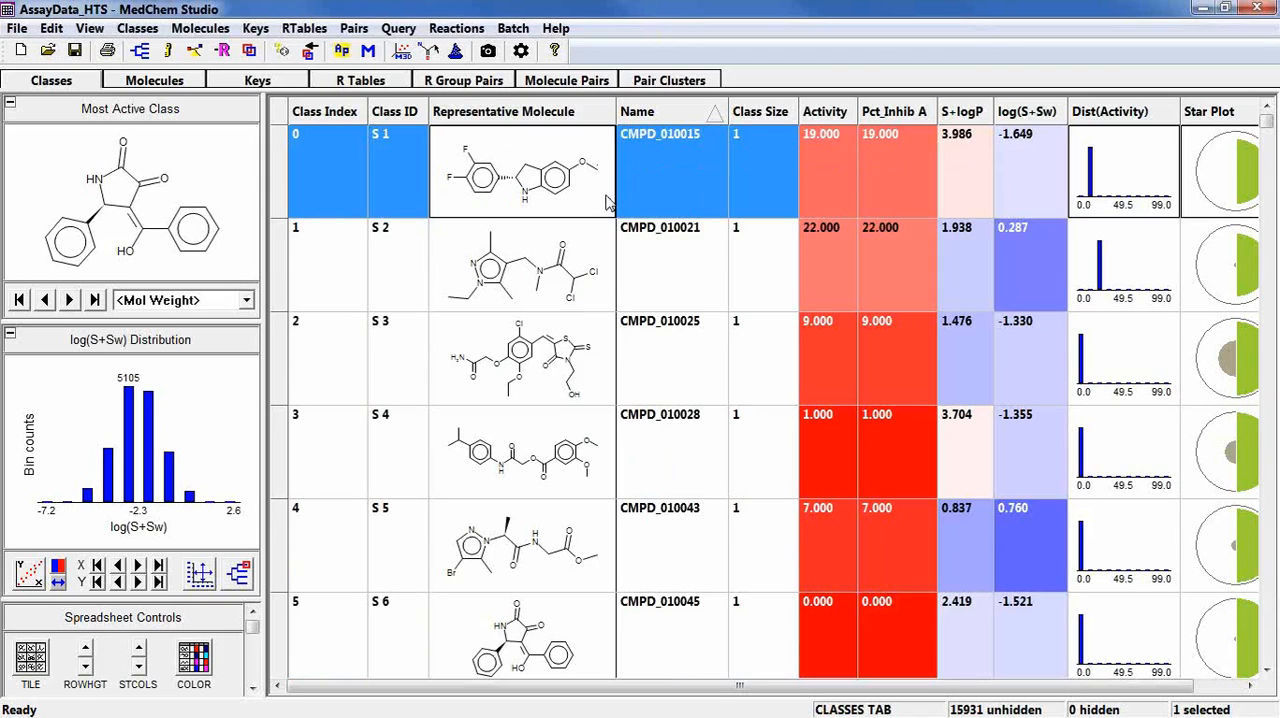
{"action": "right_click", "coordinate": [651, 180]}
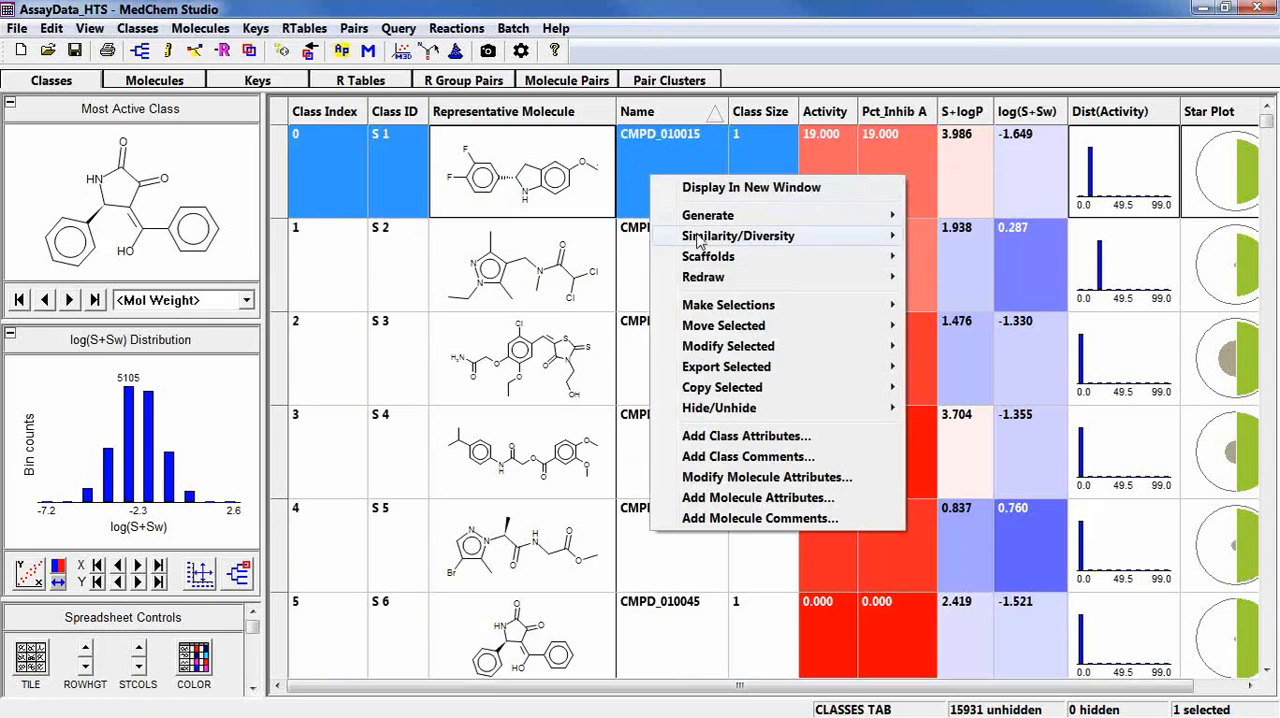
{"action": "mouse_move", "coordinate": [708, 243]}
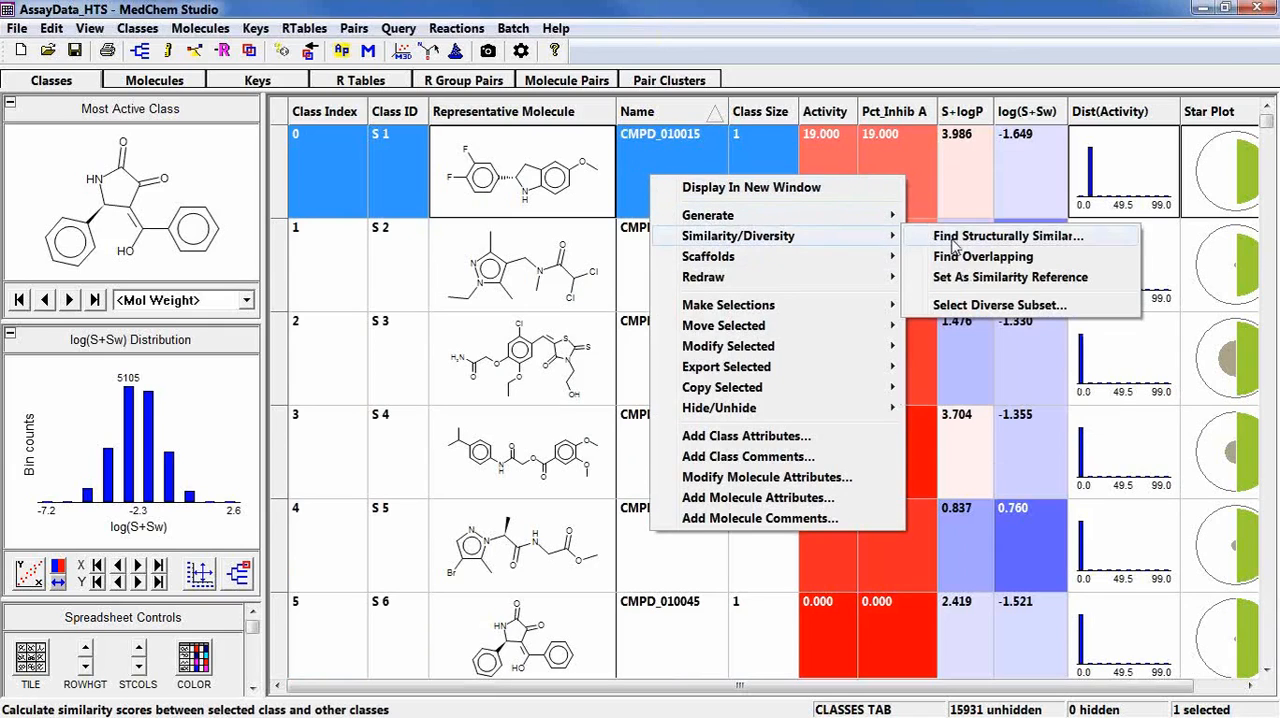
{"action": "left_click", "coordinate": [955, 241]}
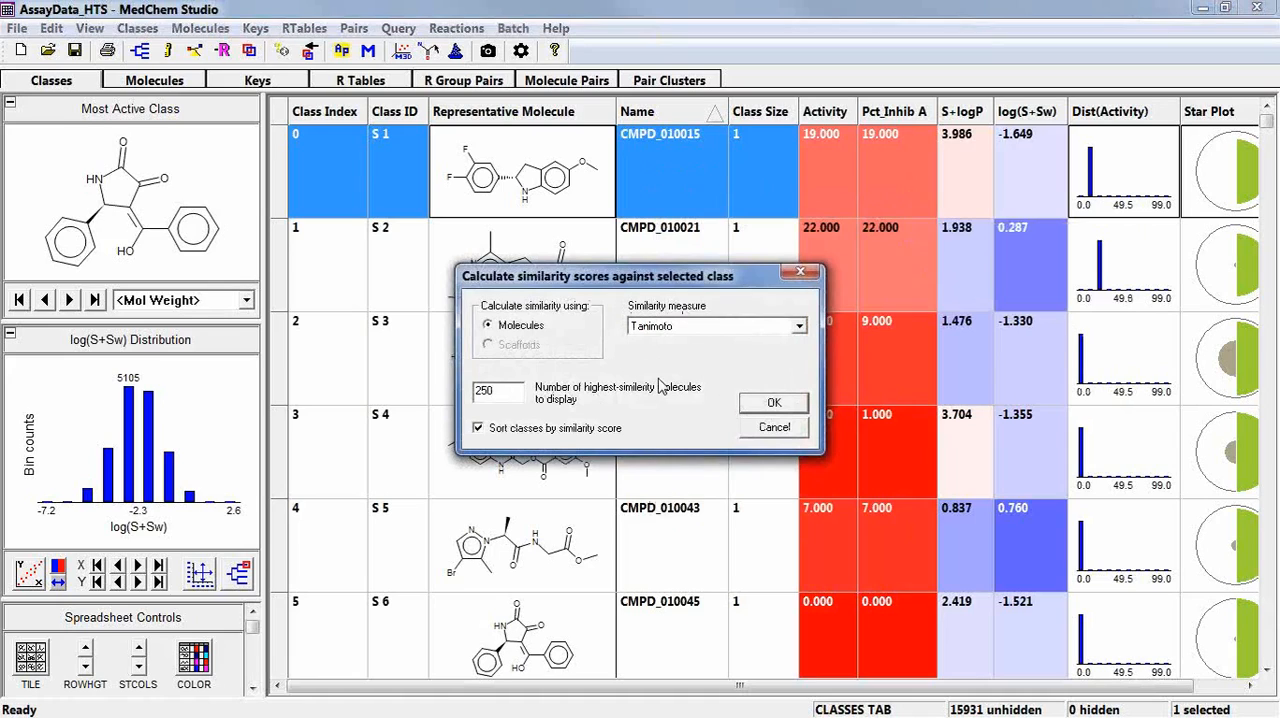
{"action": "left_click", "coordinate": [752, 410]}
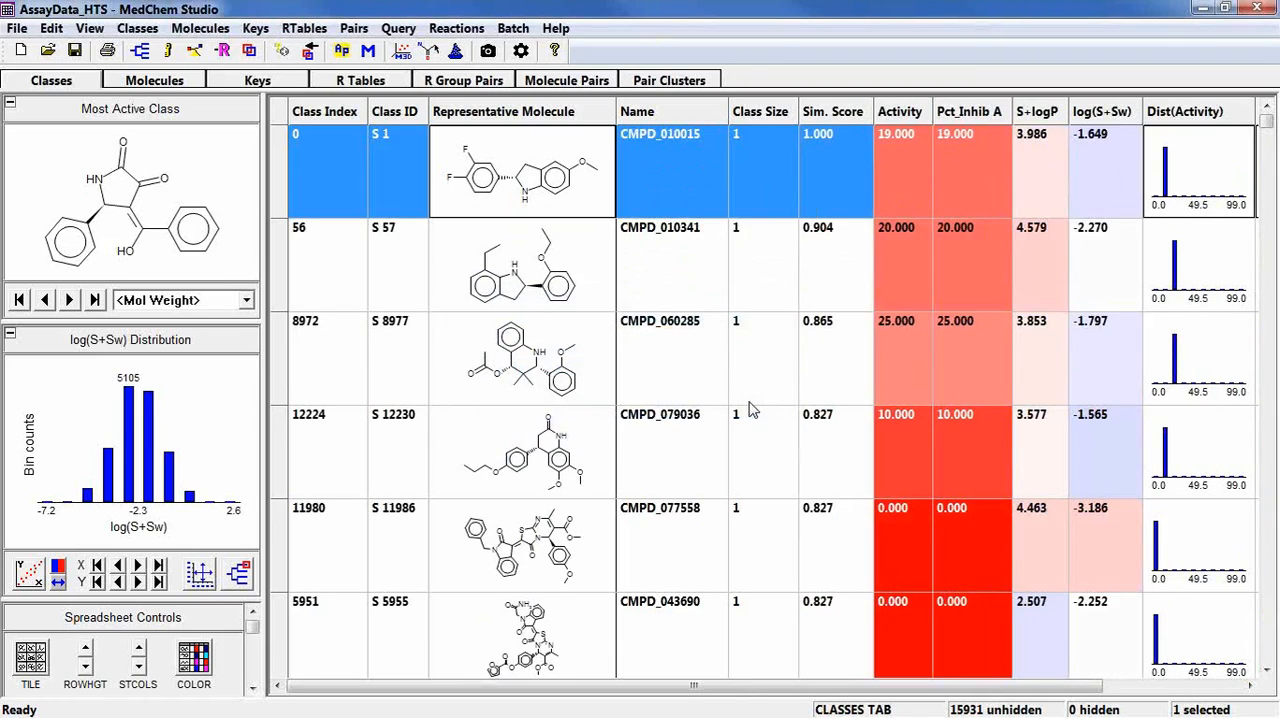
{"action": "left_click_drag", "start_coordinate": [814, 114], "coordinate": [620, 114]}
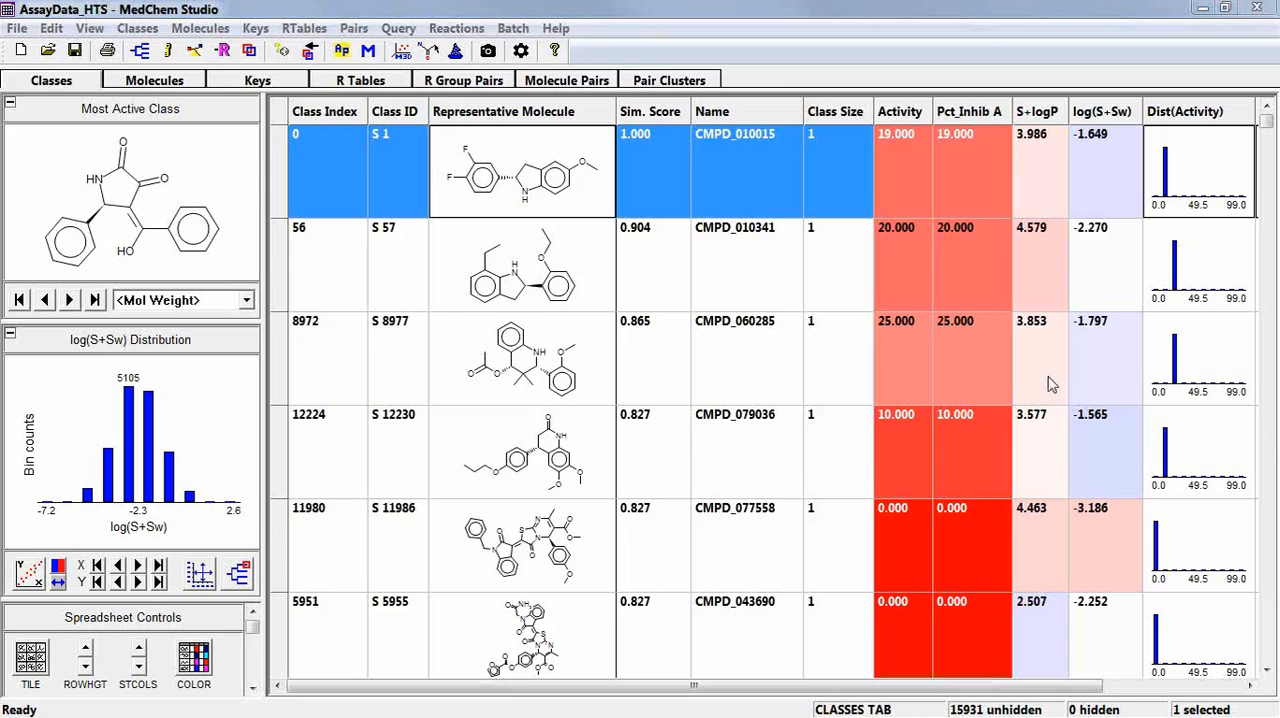
Delete the Sim. Score column from the classes spreadsheet.
{"action": "right_click", "coordinate": [648, 116]}
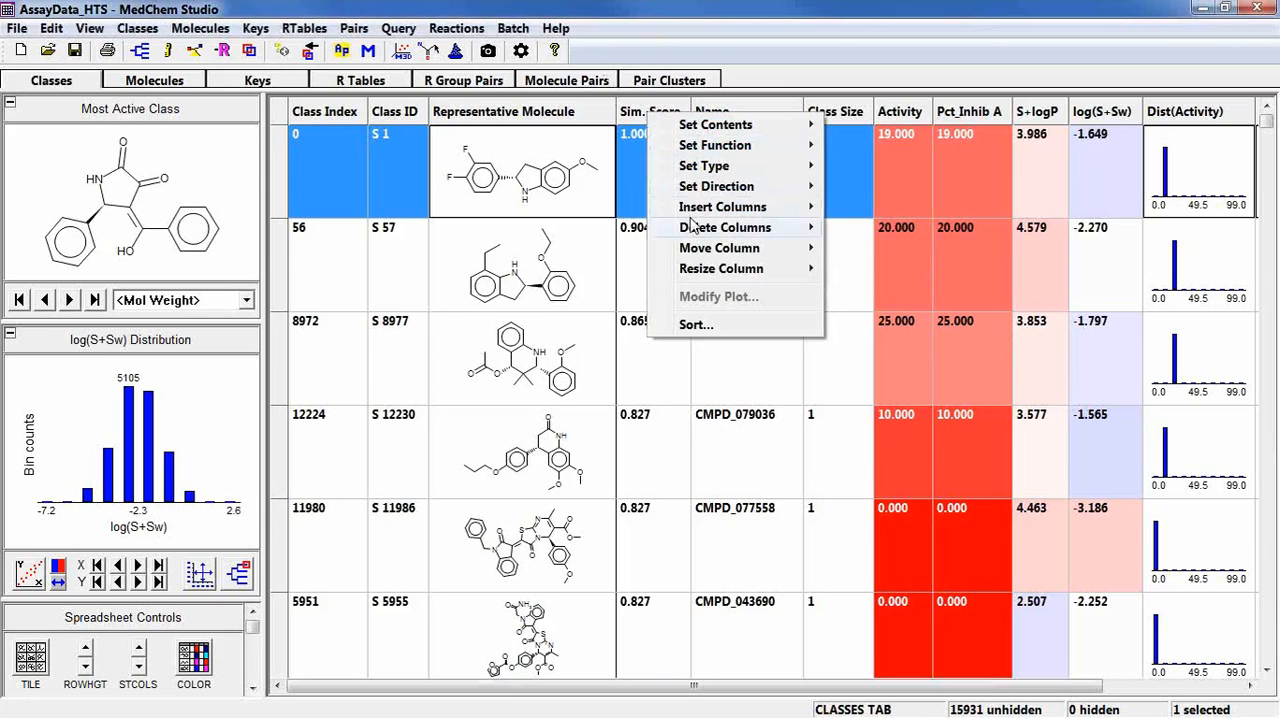
{"action": "mouse_move", "coordinate": [725, 228]}
{"action": "left_click", "coordinate": [880, 230]}
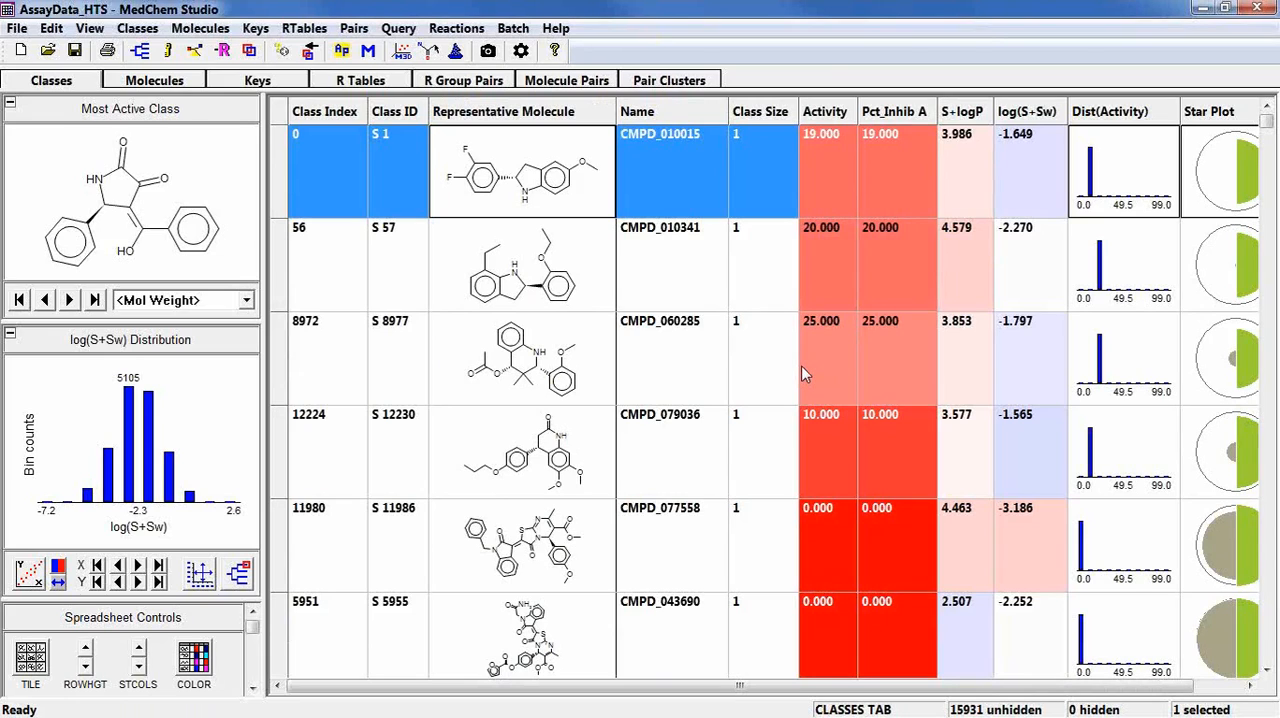
Sketch an indole ring system for a structure query, fusing benzene to a five-membered ring with one nitrogen, and transfer it to the search.
{"action": "left_click", "coordinate": [405, 30]}
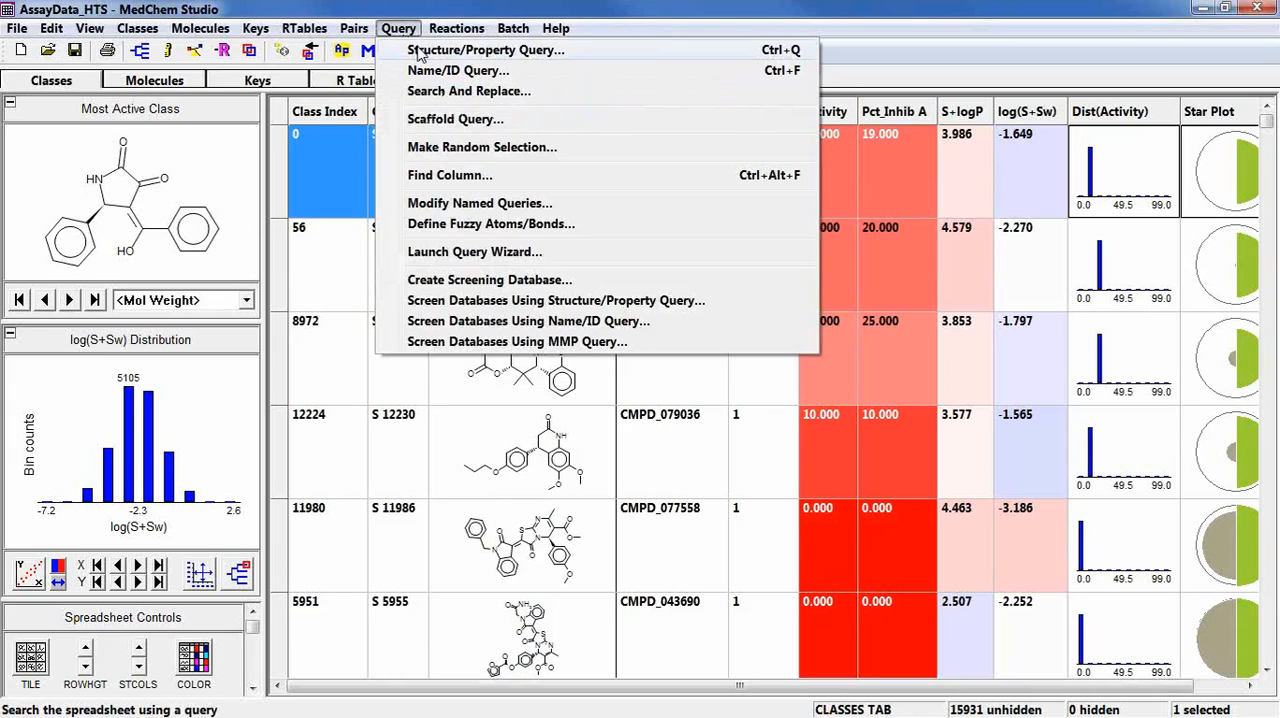
{"action": "left_click", "coordinate": [419, 54]}
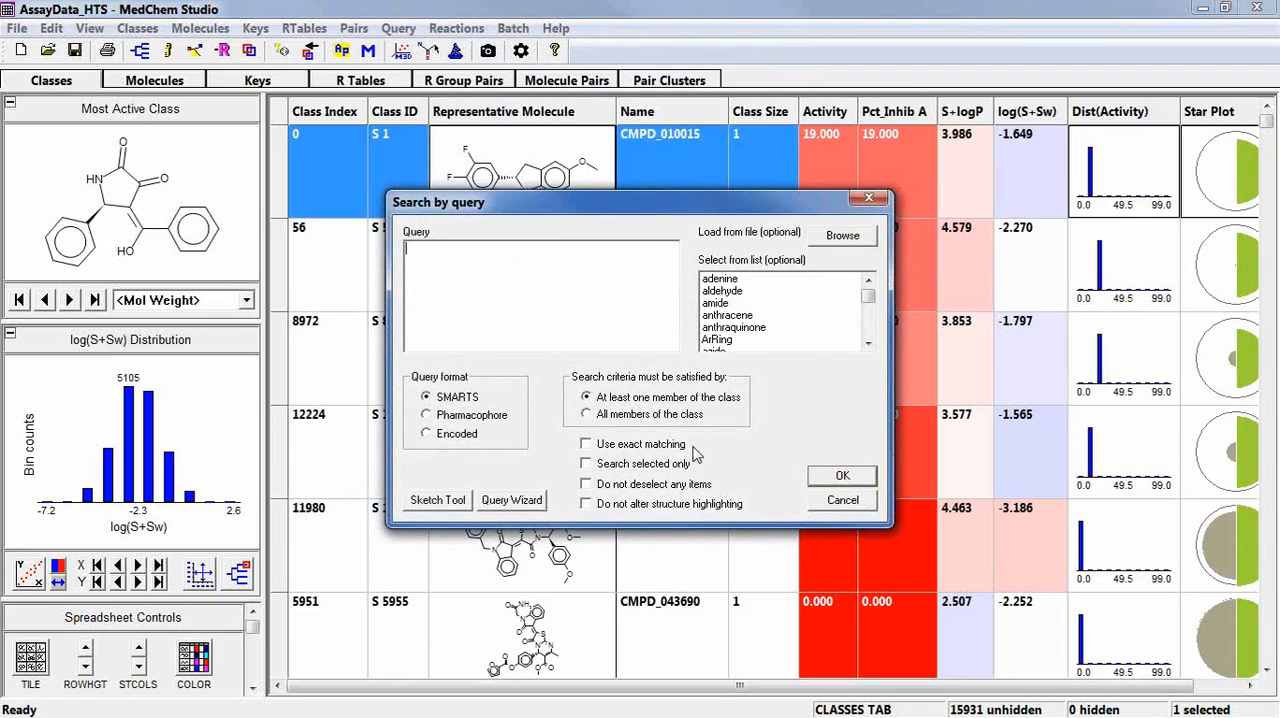
{"action": "left_click", "coordinate": [437, 500]}
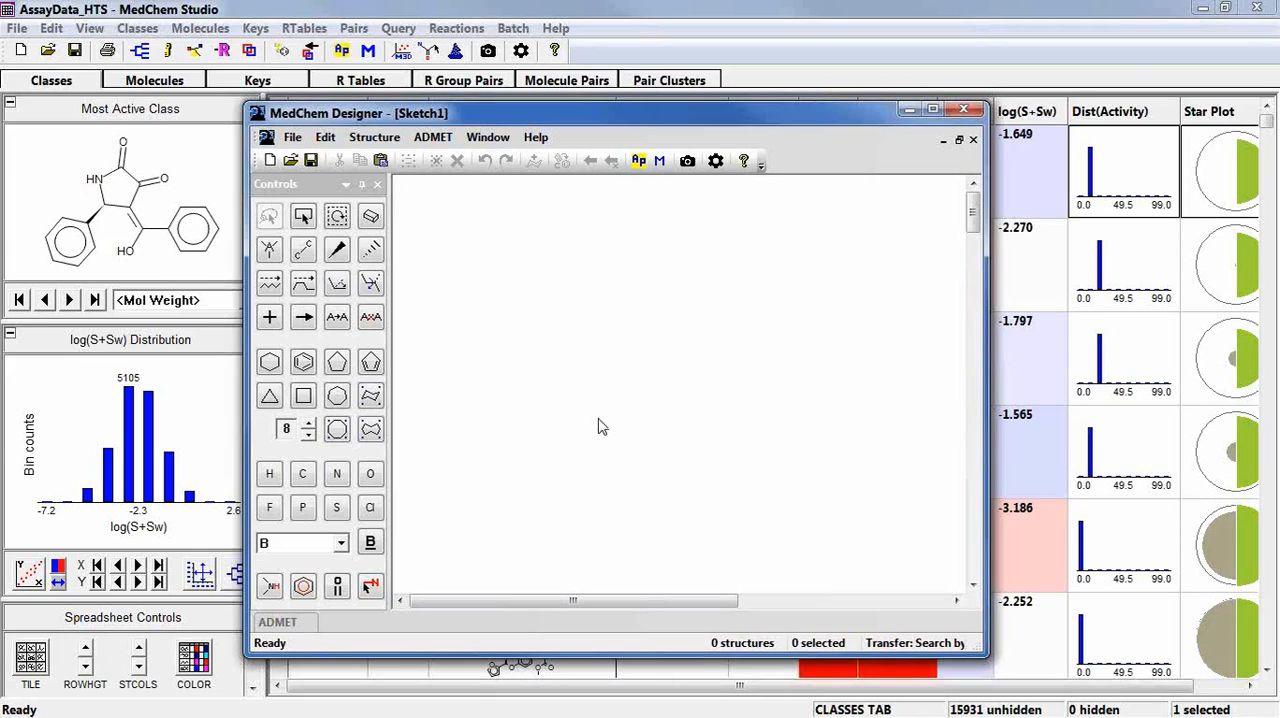
{"action": "left_click", "coordinate": [311, 372]}
{"action": "left_click", "coordinate": [497, 343]}
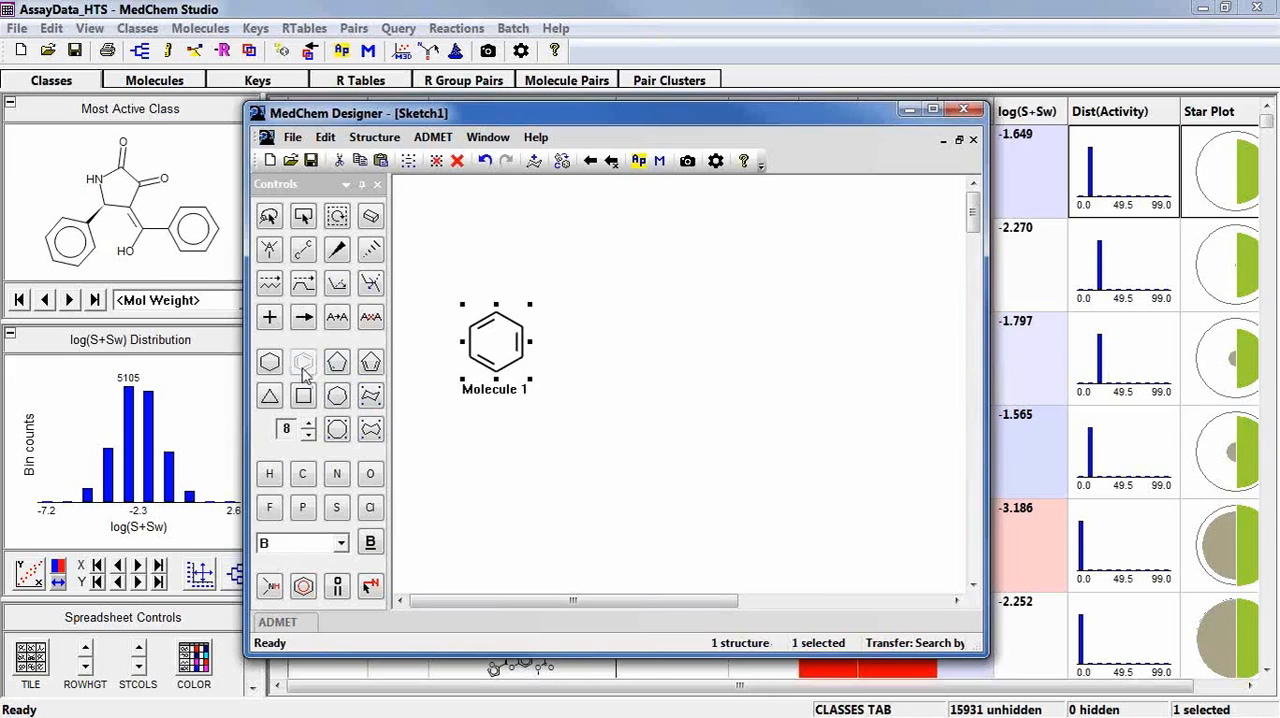
{"action": "left_click", "coordinate": [337, 362]}
{"action": "left_click", "coordinate": [520, 343]}
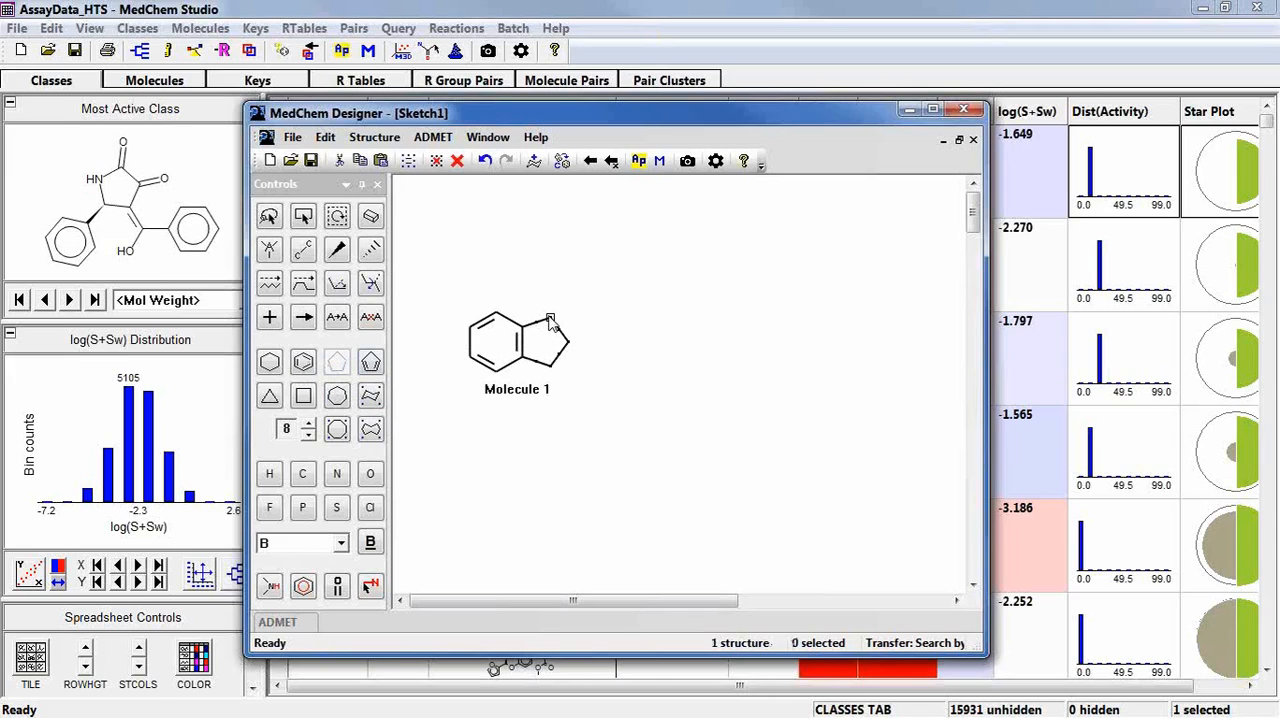
{"action": "key", "text": "n"}
{"action": "left_click", "coordinate": [558, 352]}
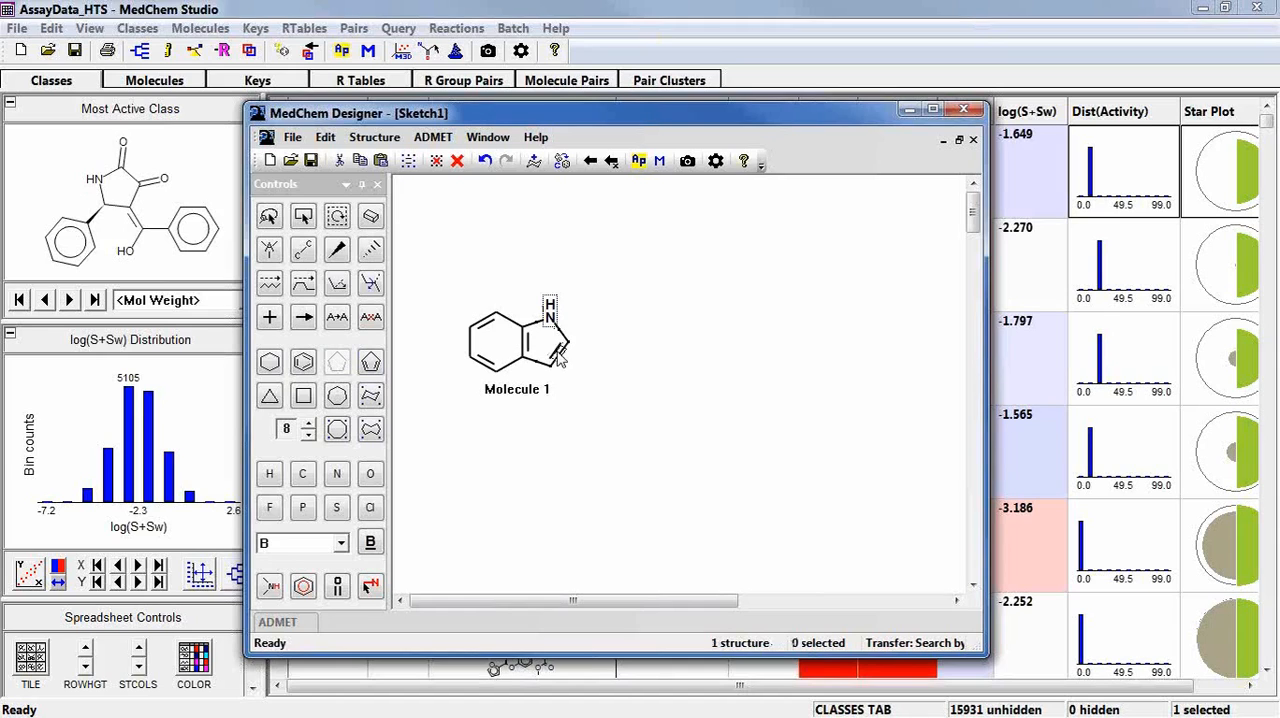
{"action": "left_click", "coordinate": [611, 161]}
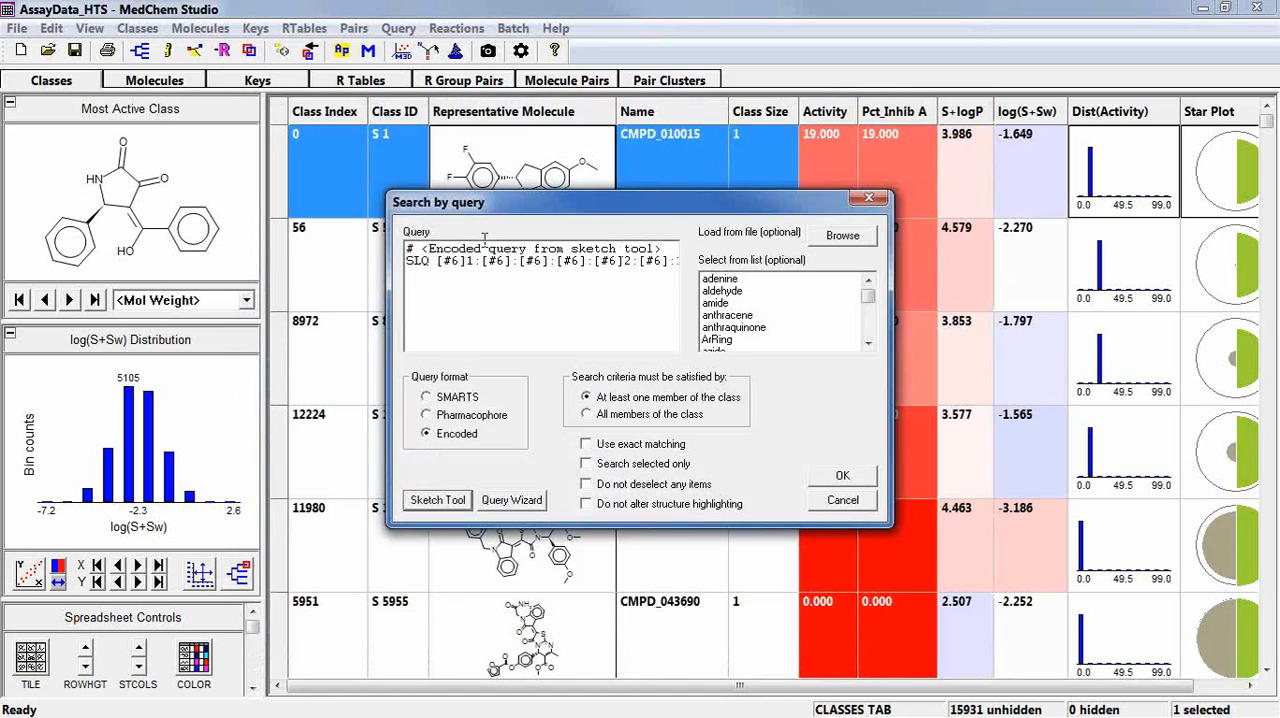
Review the encoded indole query string and run the search for classes with at least one matching member.
{"action": "left_click", "coordinate": [440, 264]}
{"action": "left_click_drag", "start_coordinate": [440, 264], "coordinate": [689, 261]}
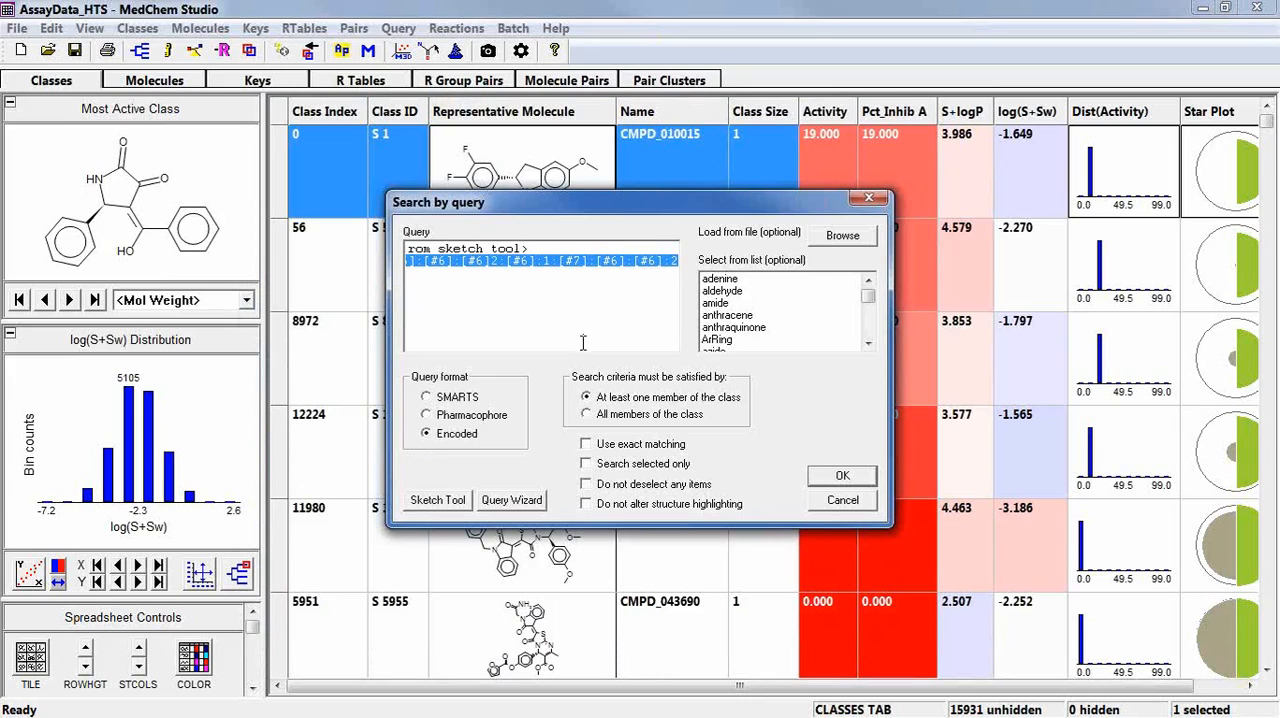
{"action": "left_click", "coordinate": [842, 477]}
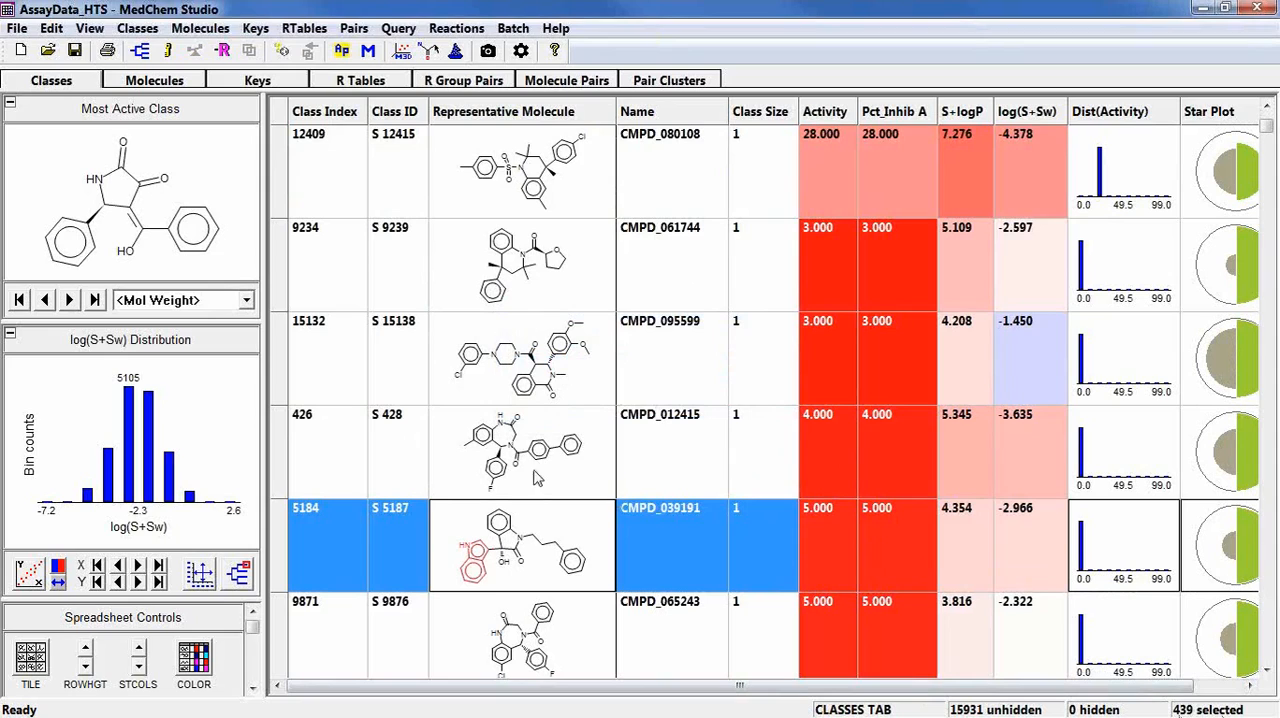
Examine the molecules of the selected classes with the indole highlighted, and sort them by Activity in descending order.
{"action": "left_click", "coordinate": [172, 84]}
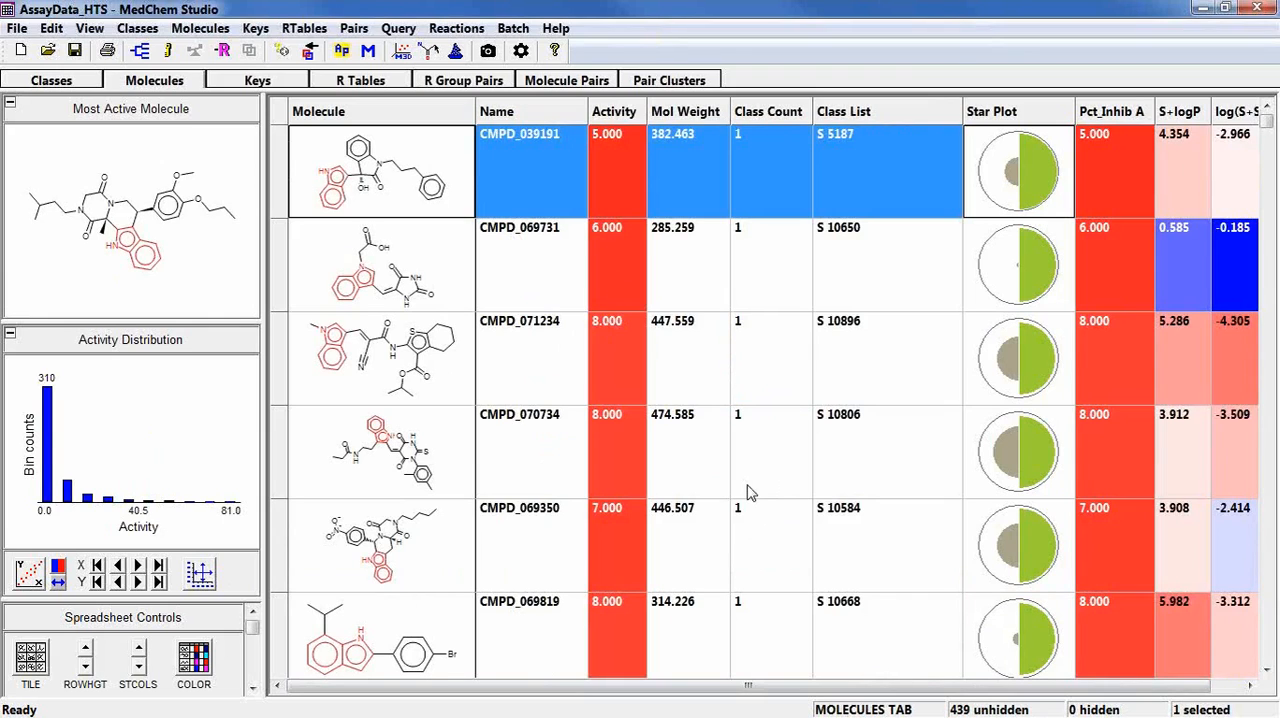
{"action": "scroll", "coordinate": [750, 492], "scroll_direction": "down", "scroll_amount": 5}
{"action": "scroll", "coordinate": [749, 490], "scroll_direction": "up", "scroll_amount": 5}
{"action": "left_click", "coordinate": [618, 112]}
{"action": "left_click", "coordinate": [620, 113]}
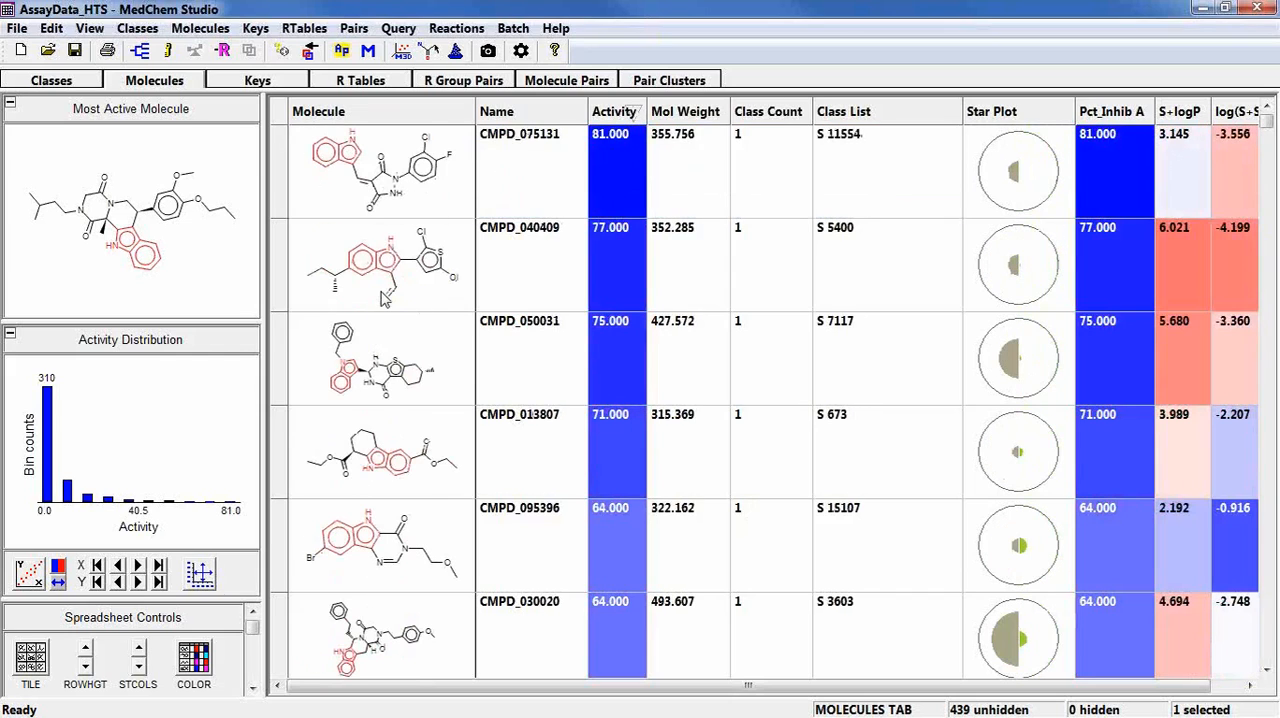
Return to the classes, reload the selected molecules in their default order and show them as tiles.
{"action": "left_click", "coordinate": [30, 82]}
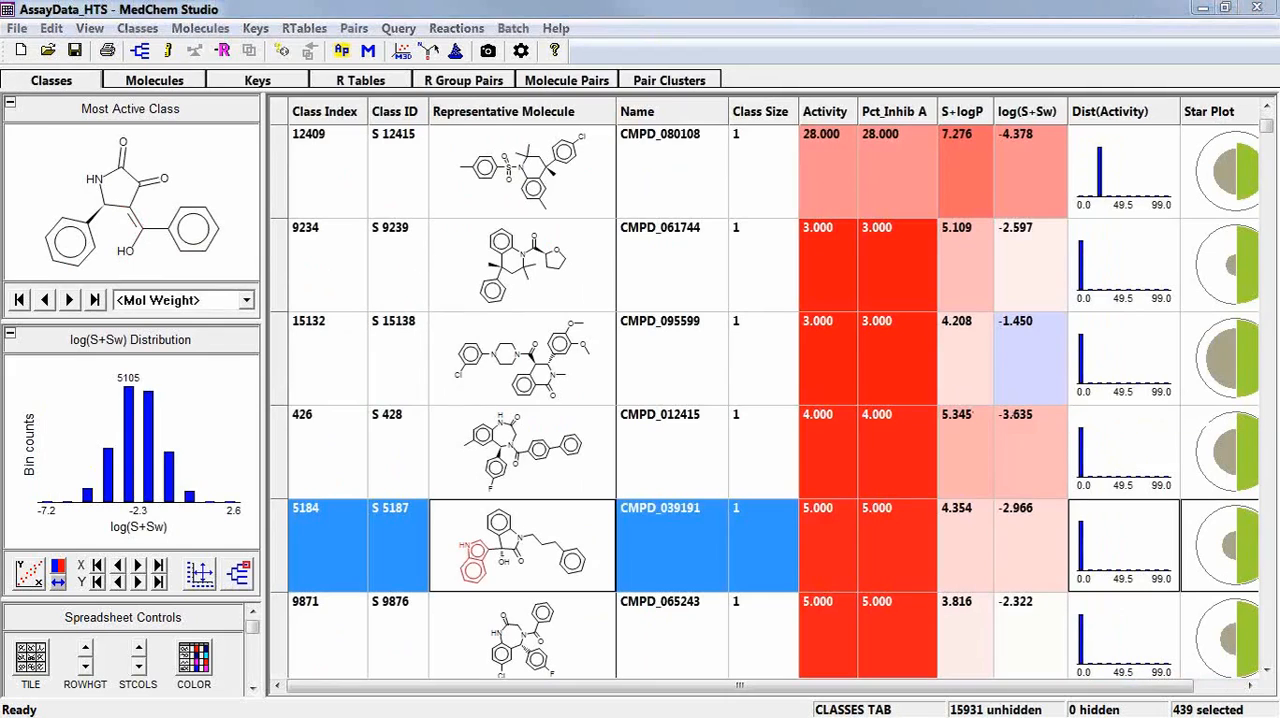
{"action": "left_click", "coordinate": [160, 82]}
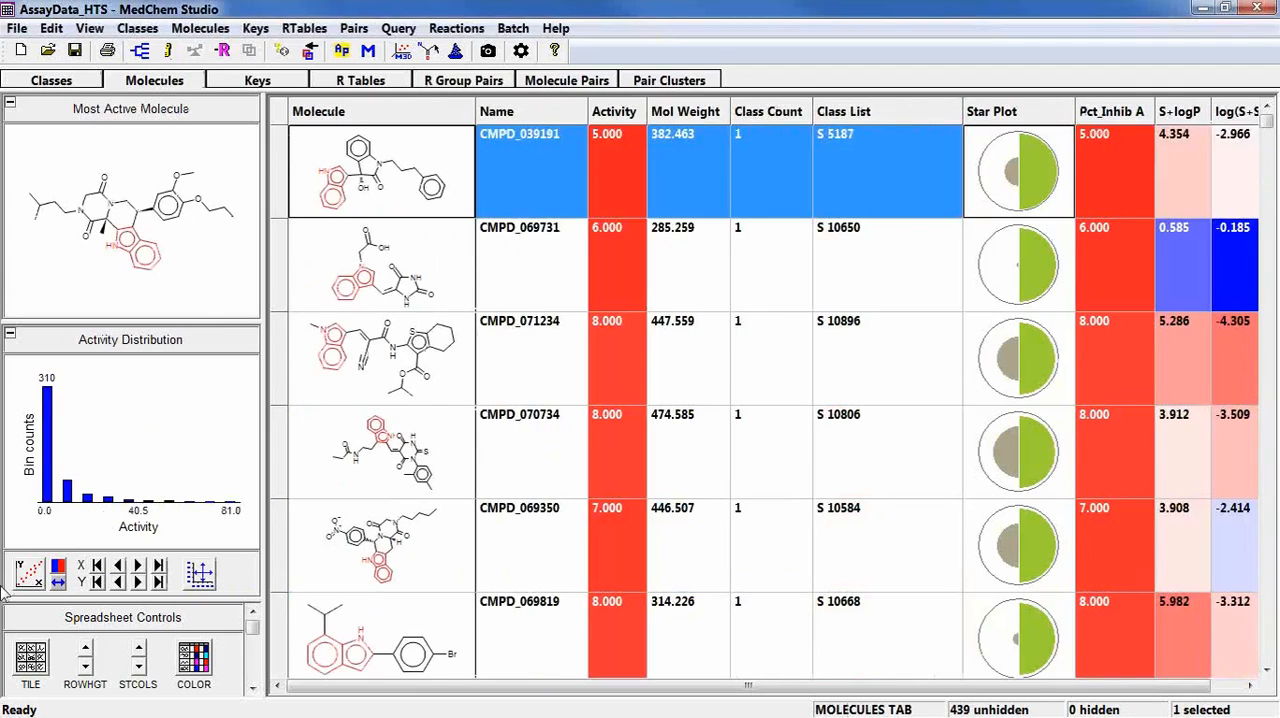
{"action": "left_click", "coordinate": [30, 660]}
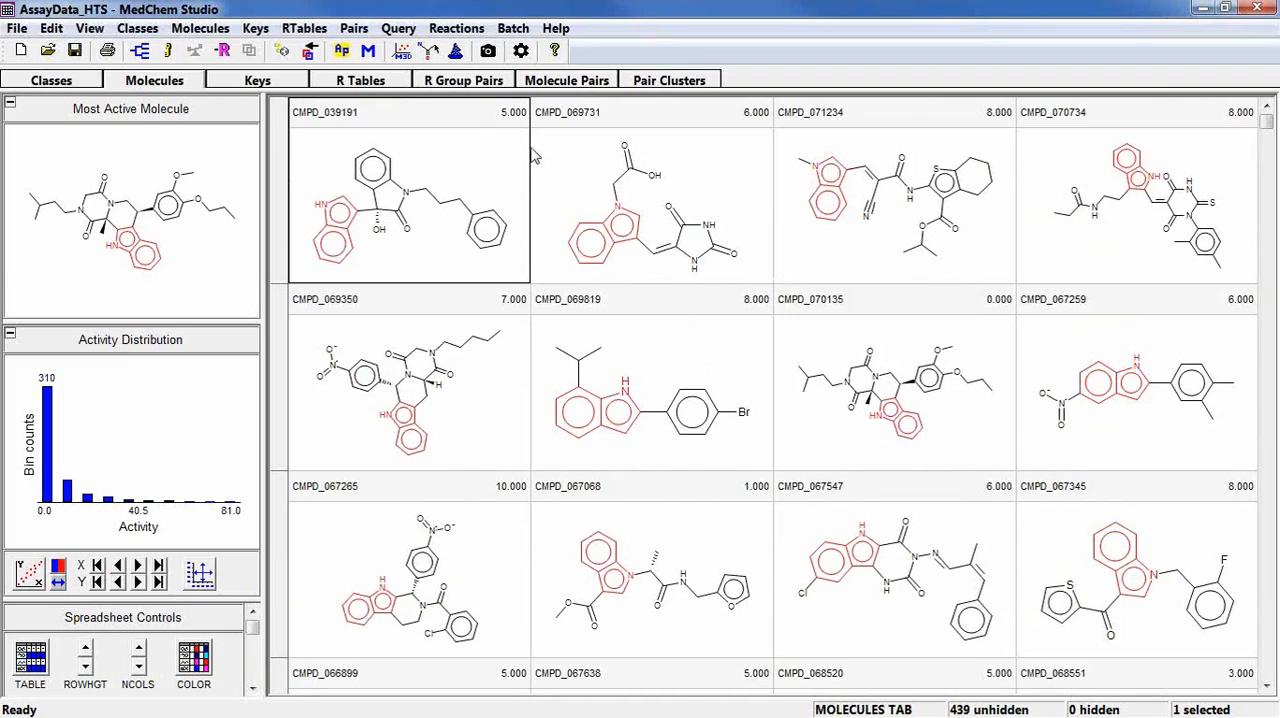
Set S+logP and log(S+Sw) as the second row of molecule depiction labels, below name and activity.
{"action": "double_click", "coordinate": [469, 121]}
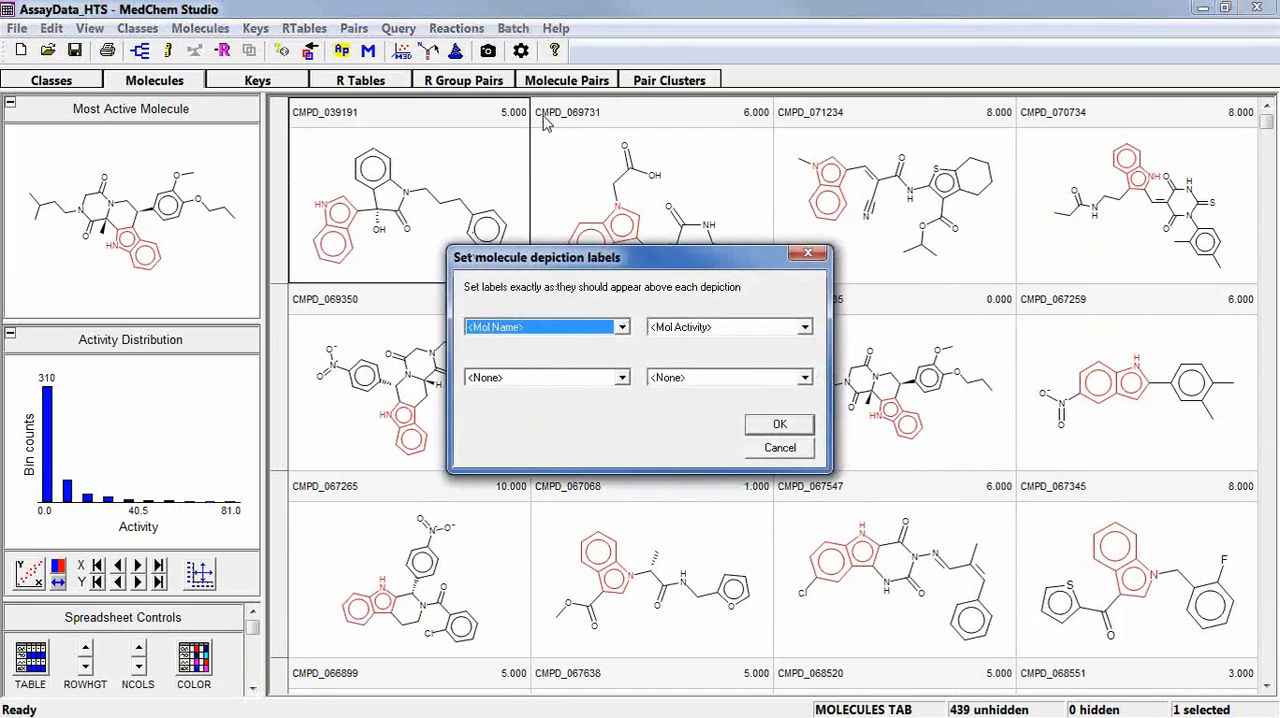
{"action": "left_click", "coordinate": [622, 377]}
{"action": "scroll", "coordinate": [595, 425], "scroll_direction": "down", "scroll_amount": 2}
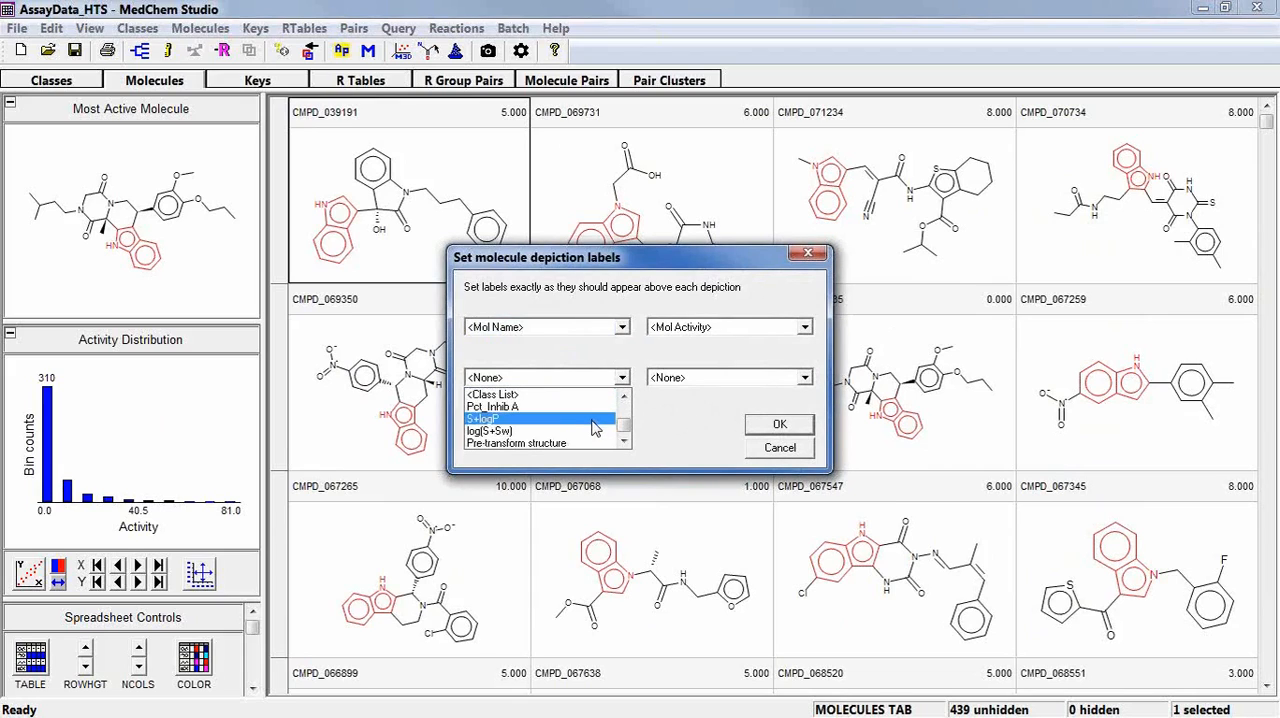
{"action": "left_click", "coordinate": [595, 425]}
{"action": "left_click", "coordinate": [680, 378]}
{"action": "scroll", "coordinate": [680, 410], "scroll_direction": "down", "scroll_amount": 2}
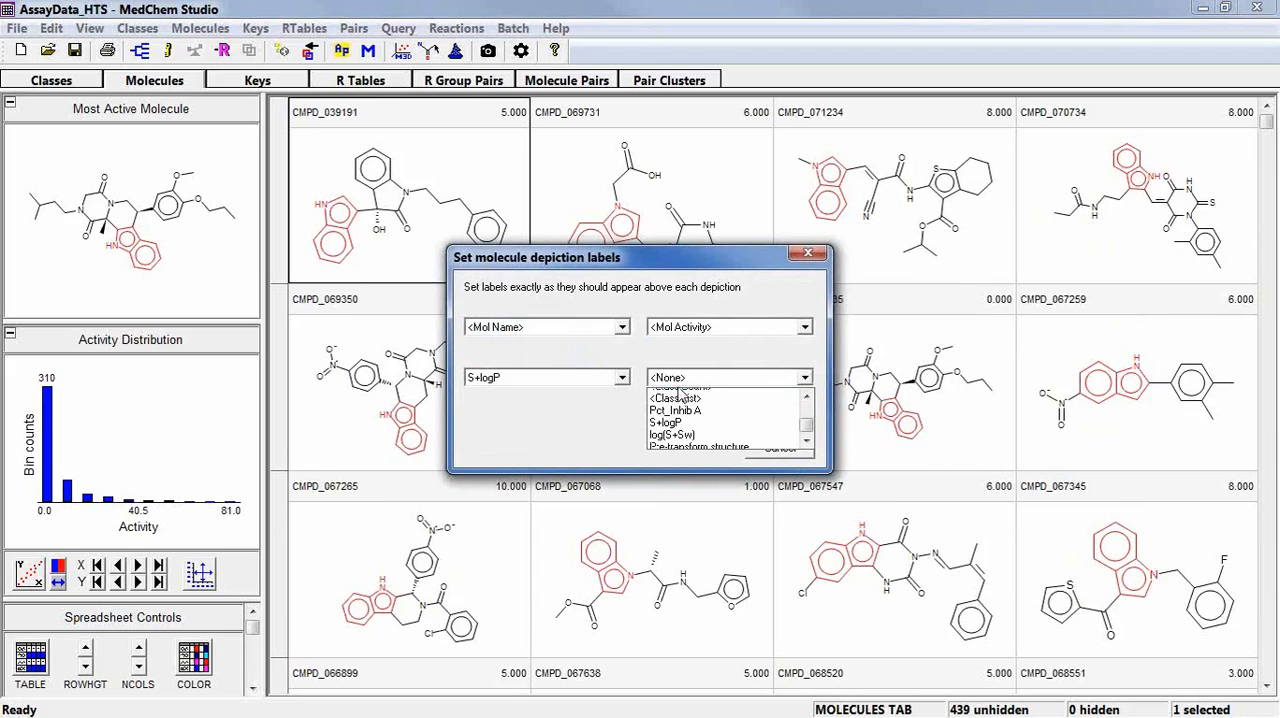
{"action": "left_click", "coordinate": [675, 431]}
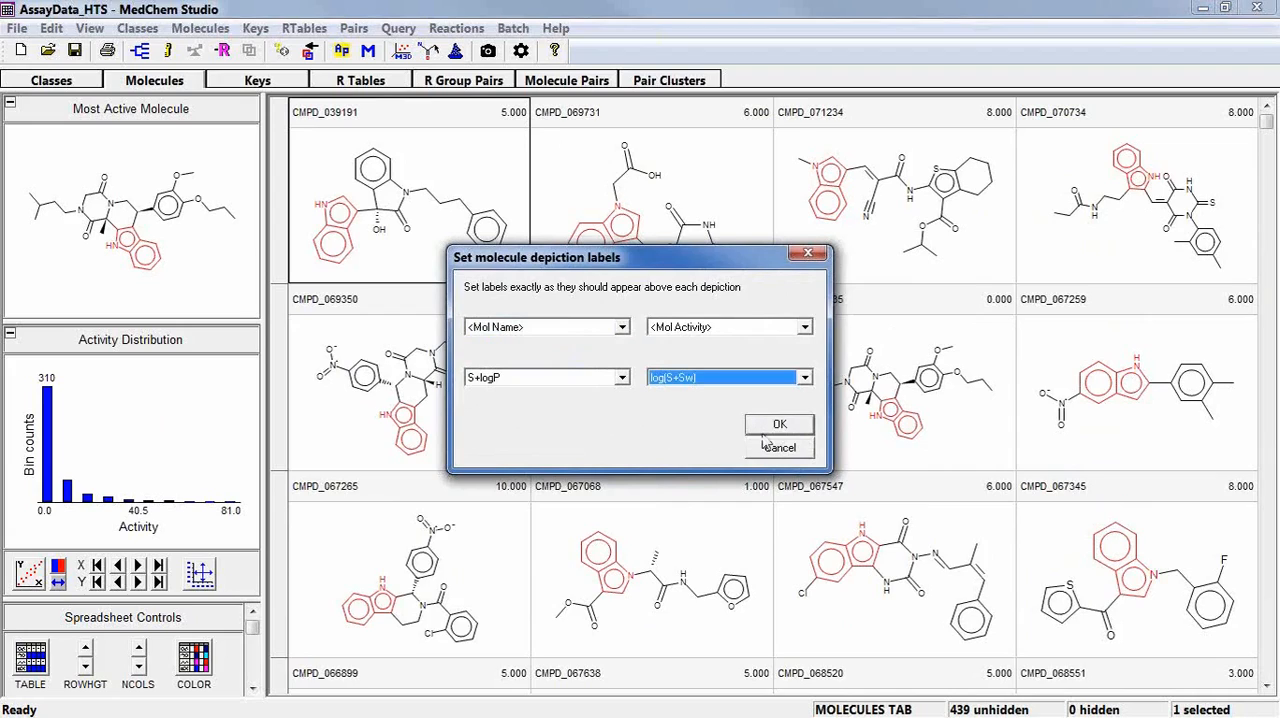
{"action": "left_click", "coordinate": [775, 430]}
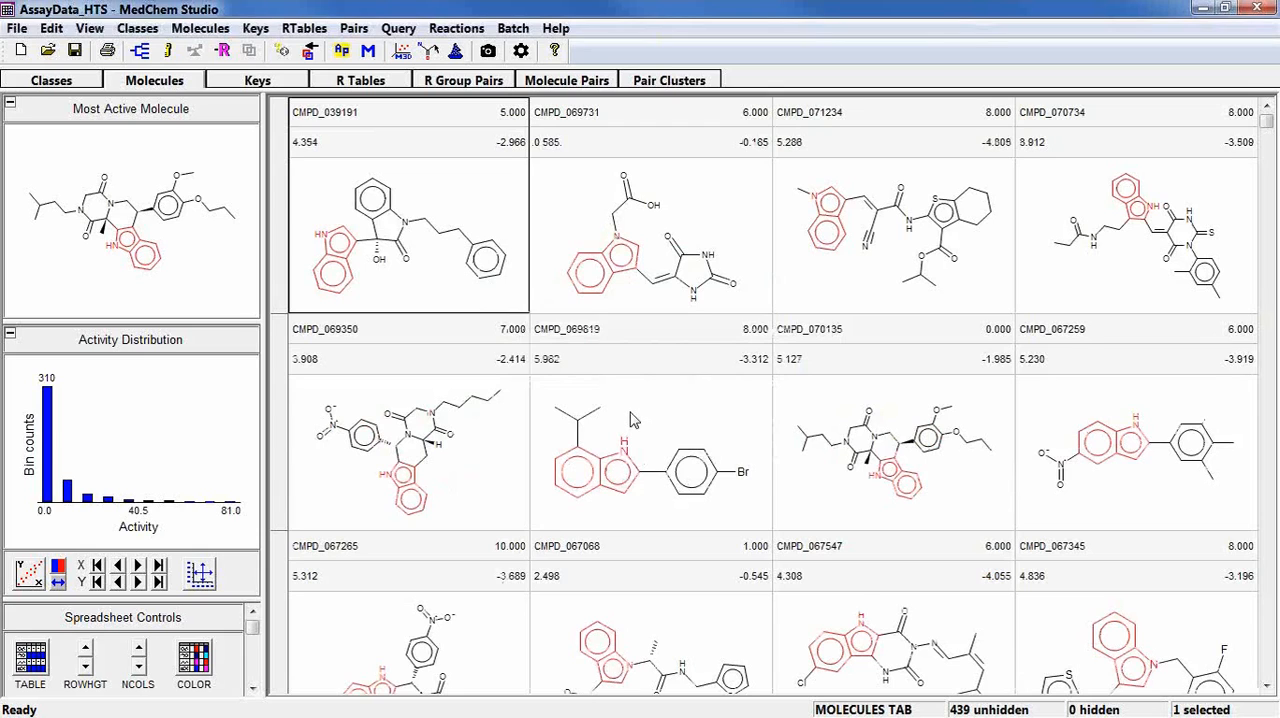
Start a query-based molecule attribute for the classes and define its query as Act >= 50.
{"action": "left_click", "coordinate": [54, 84]}
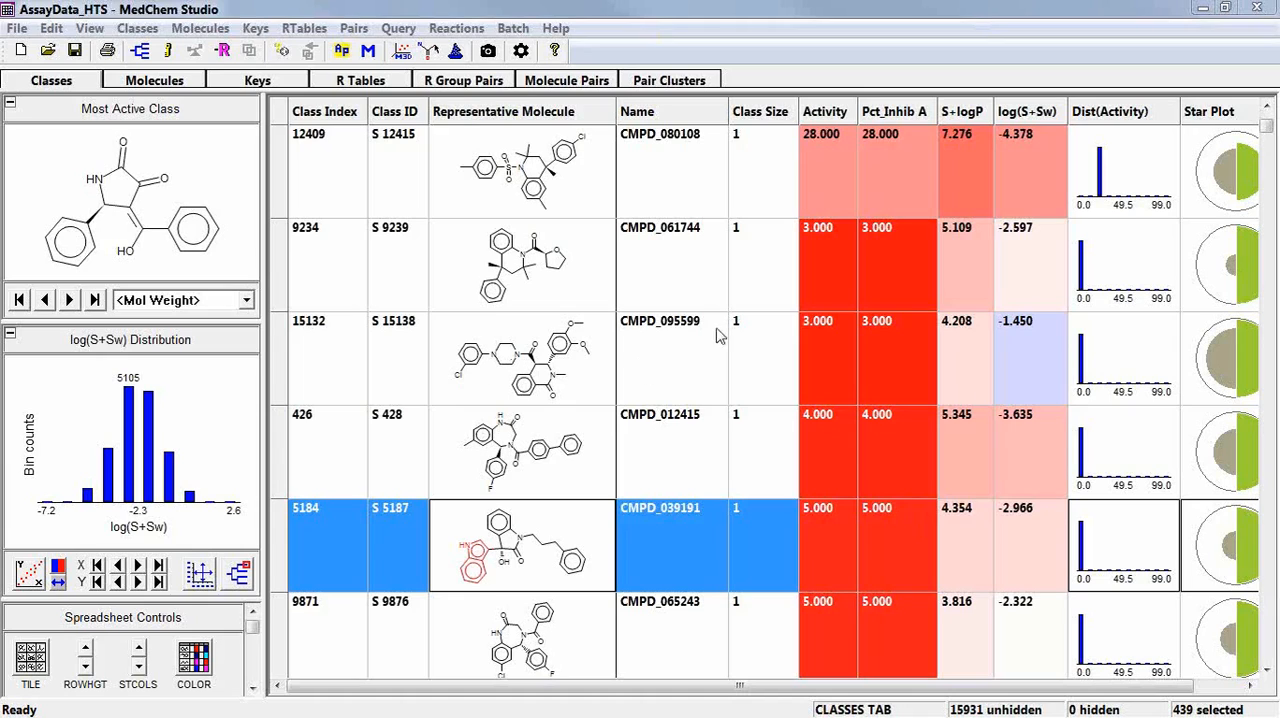
{"action": "right_click", "coordinate": [699, 545]}
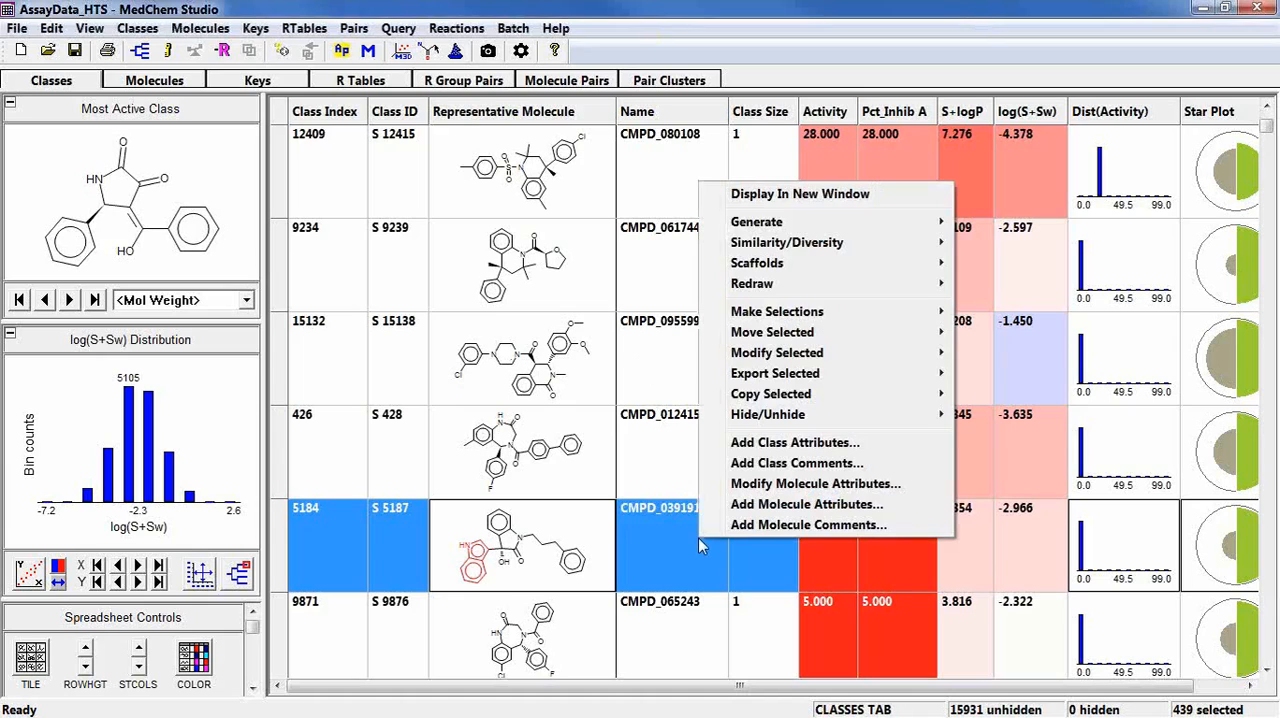
{"action": "left_click", "coordinate": [745, 513]}
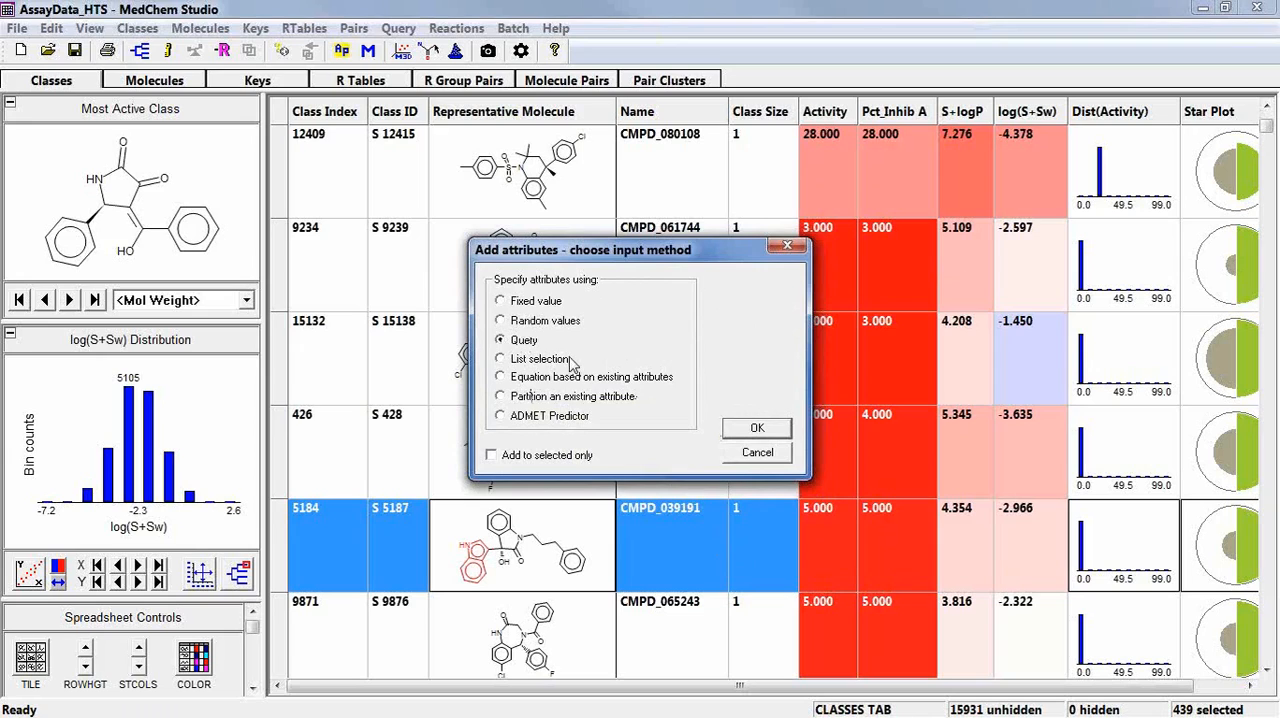
{"action": "left_click", "coordinate": [773, 440]}
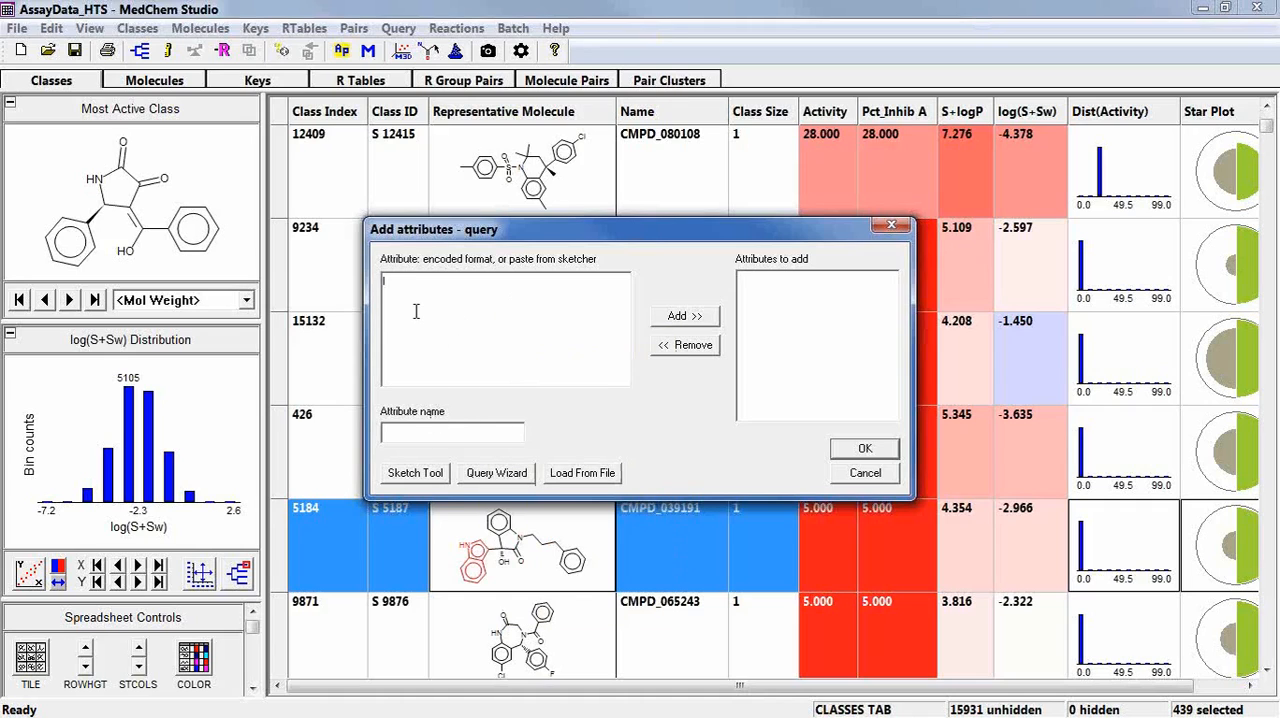
{"action": "mouse_move", "coordinate": [416, 311]}
{"action": "type", "text": "Act"}
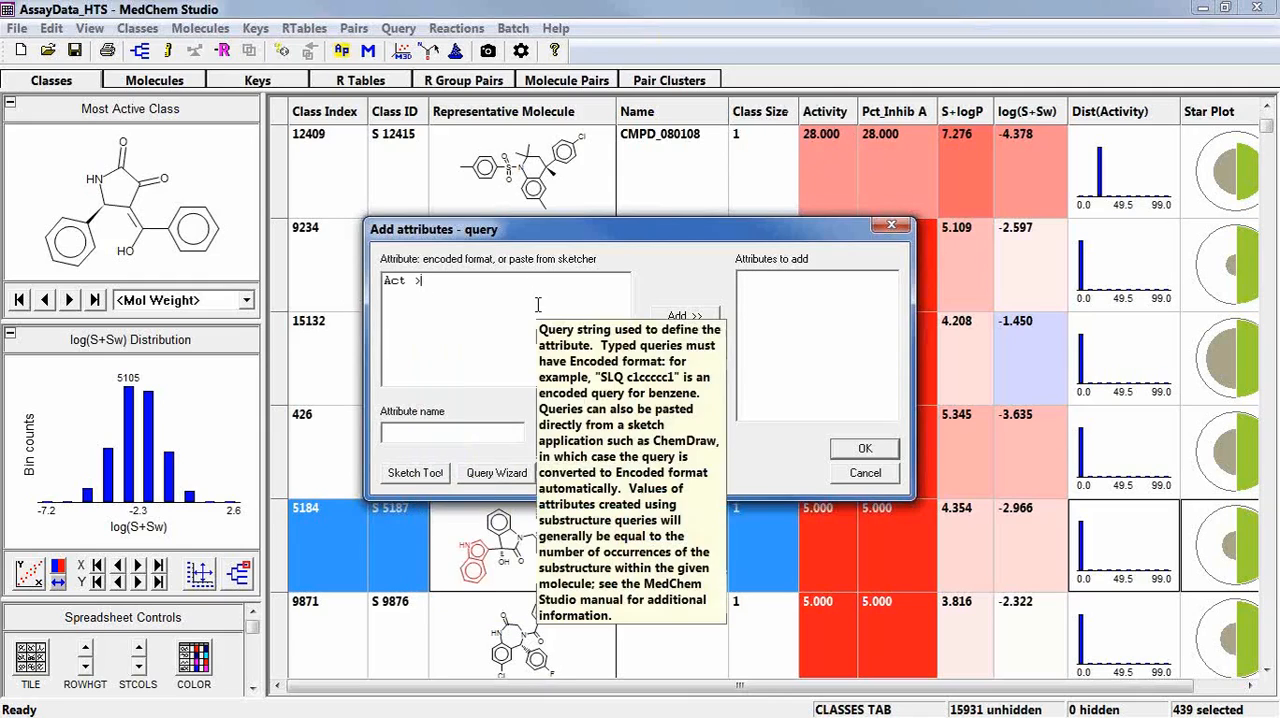
{"action": "type", "text": ">+"}
{"action": "key", "text": "BackSpace"}
{"action": "type", "text": "= 50"}
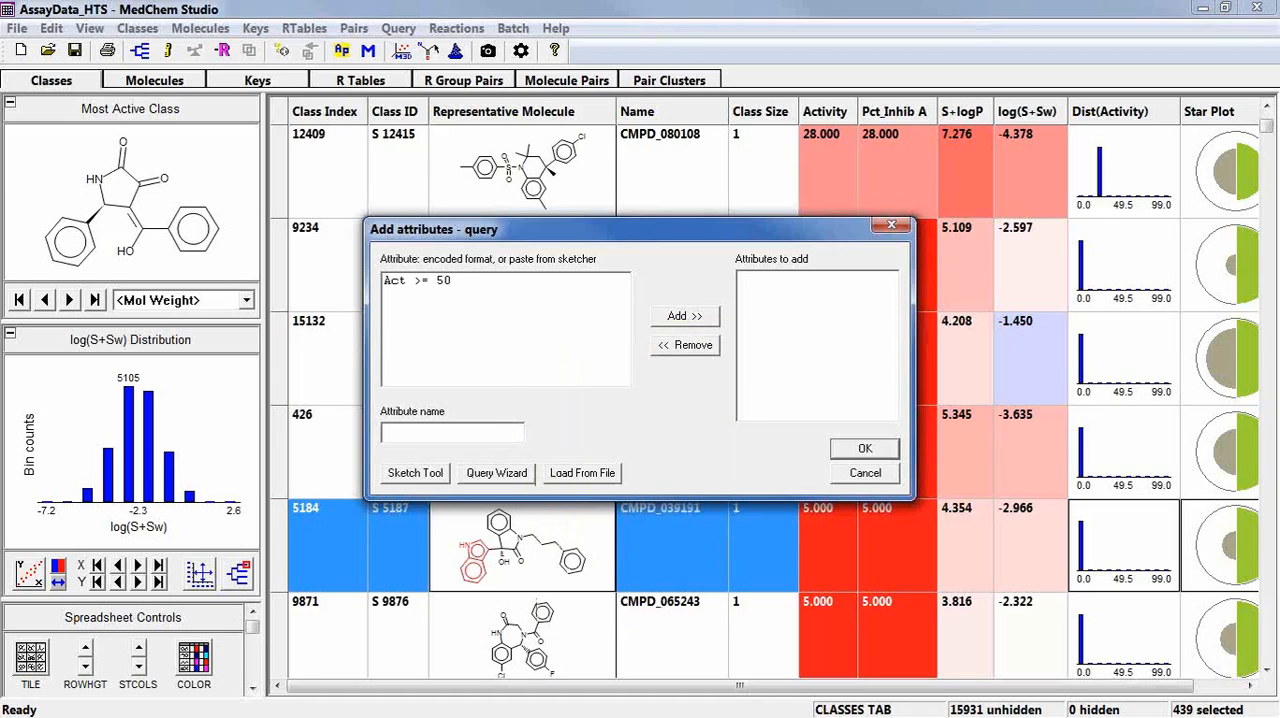
Name the attribute Act >= 50 and add it to the classes spreadsheet.
{"action": "left_click", "coordinate": [424, 429]}
{"action": "type", "text": "Act >=50"}
{"action": "left_click", "coordinate": [680, 318]}
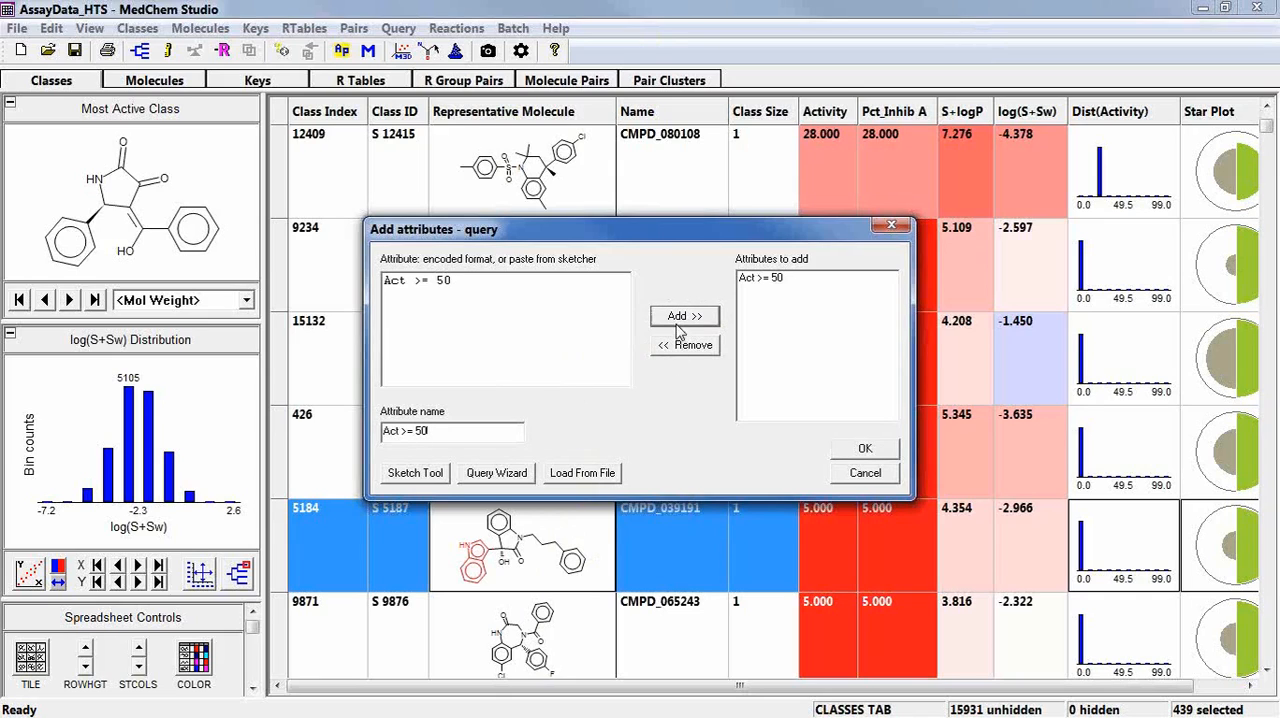
{"action": "left_click", "coordinate": [880, 451]}
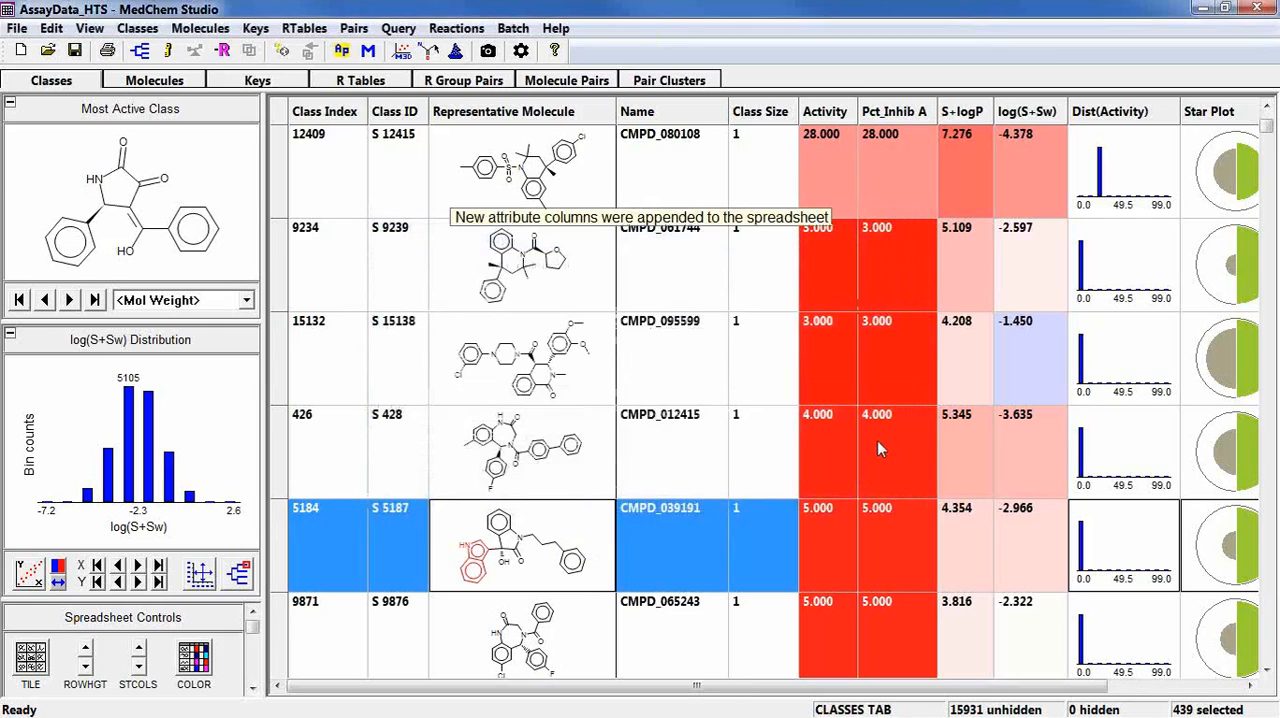
Move the Act >= 50 column before Activity, sort the classes by it to examine the actives, and put the inactive classes first again.
{"action": "left_click", "coordinate": [1198, 686]}
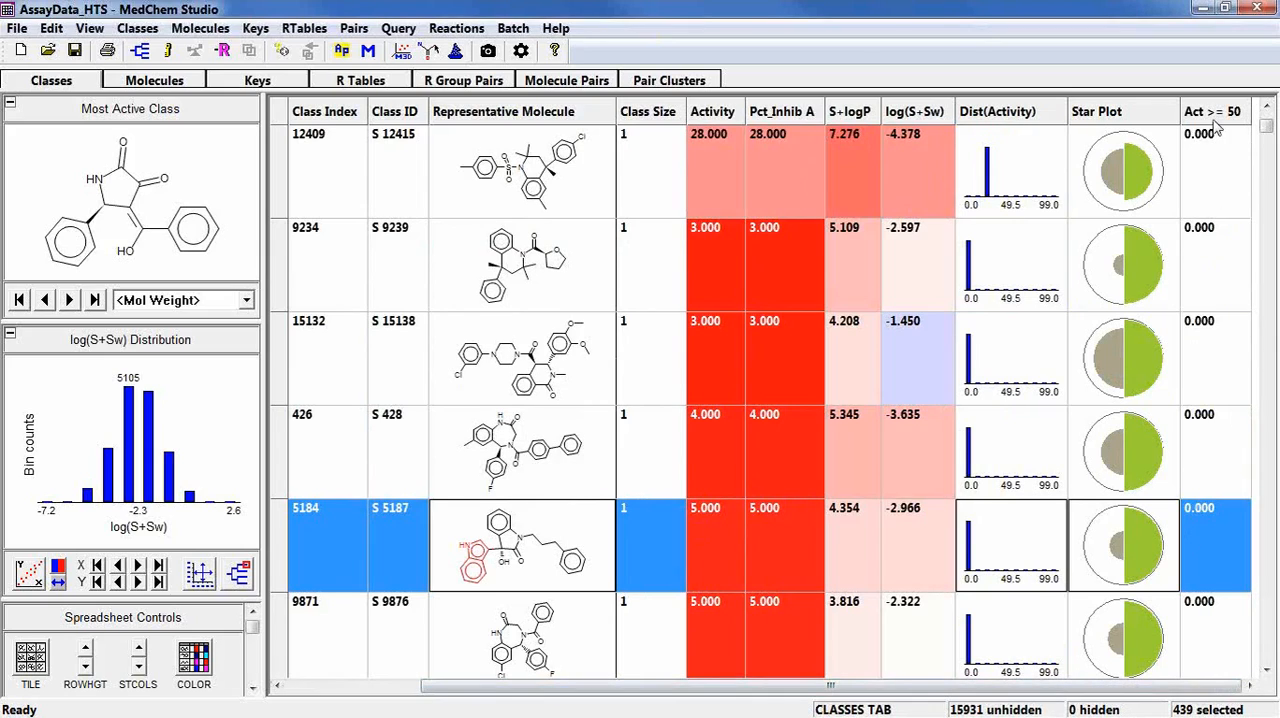
{"action": "left_click_drag", "start_coordinate": [1216, 118], "coordinate": [684, 130]}
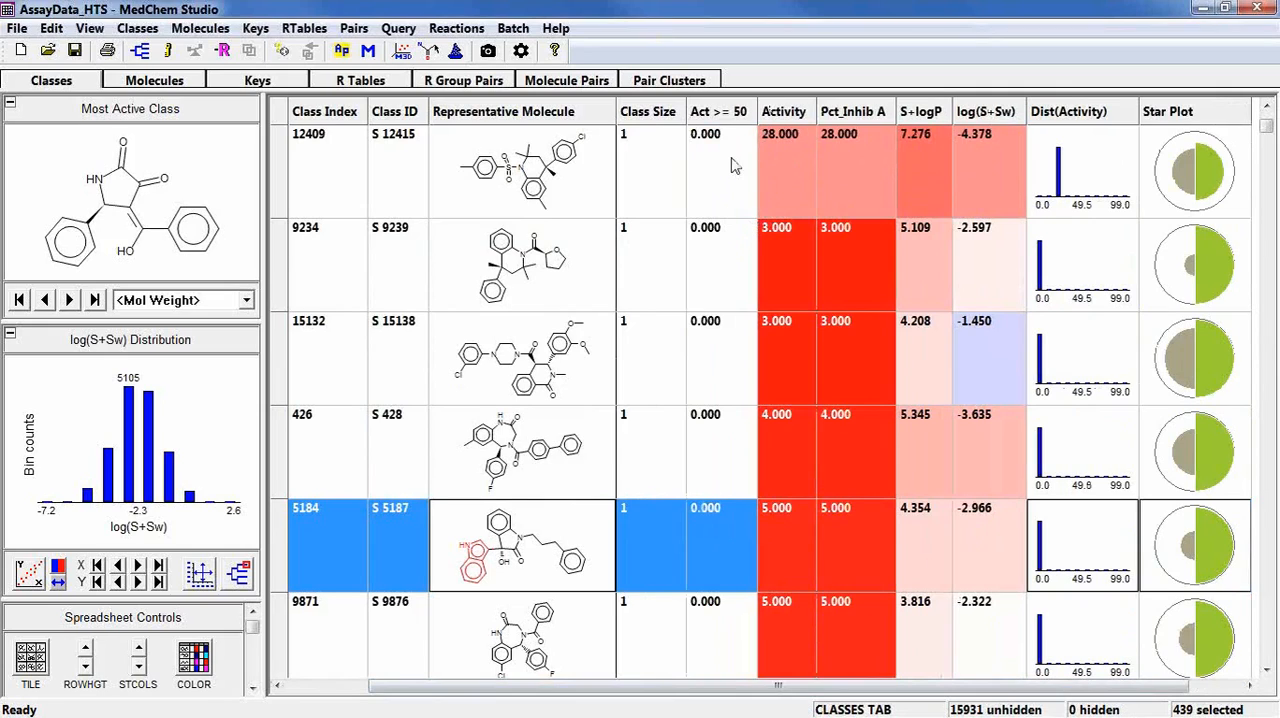
{"action": "scroll", "coordinate": [732, 140], "scroll_direction": "down", "scroll_amount": 2}
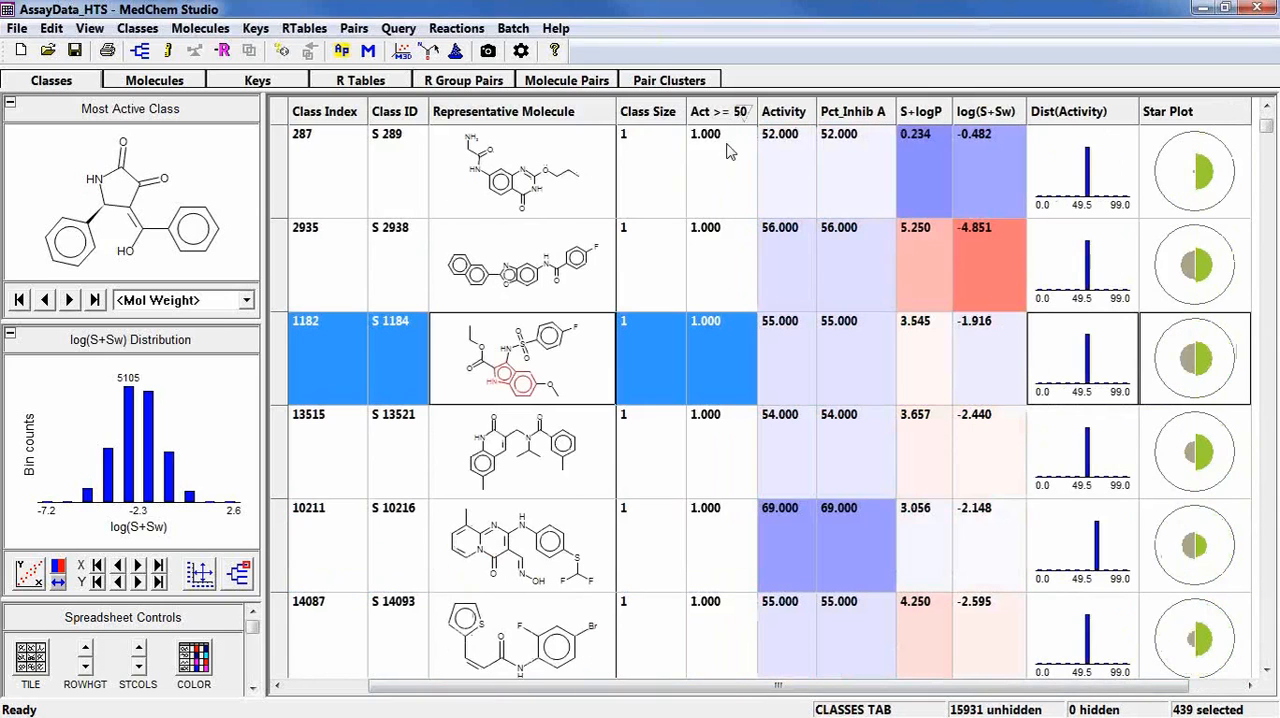
{"action": "scroll", "coordinate": [735, 160], "scroll_direction": "down", "scroll_amount": 2}
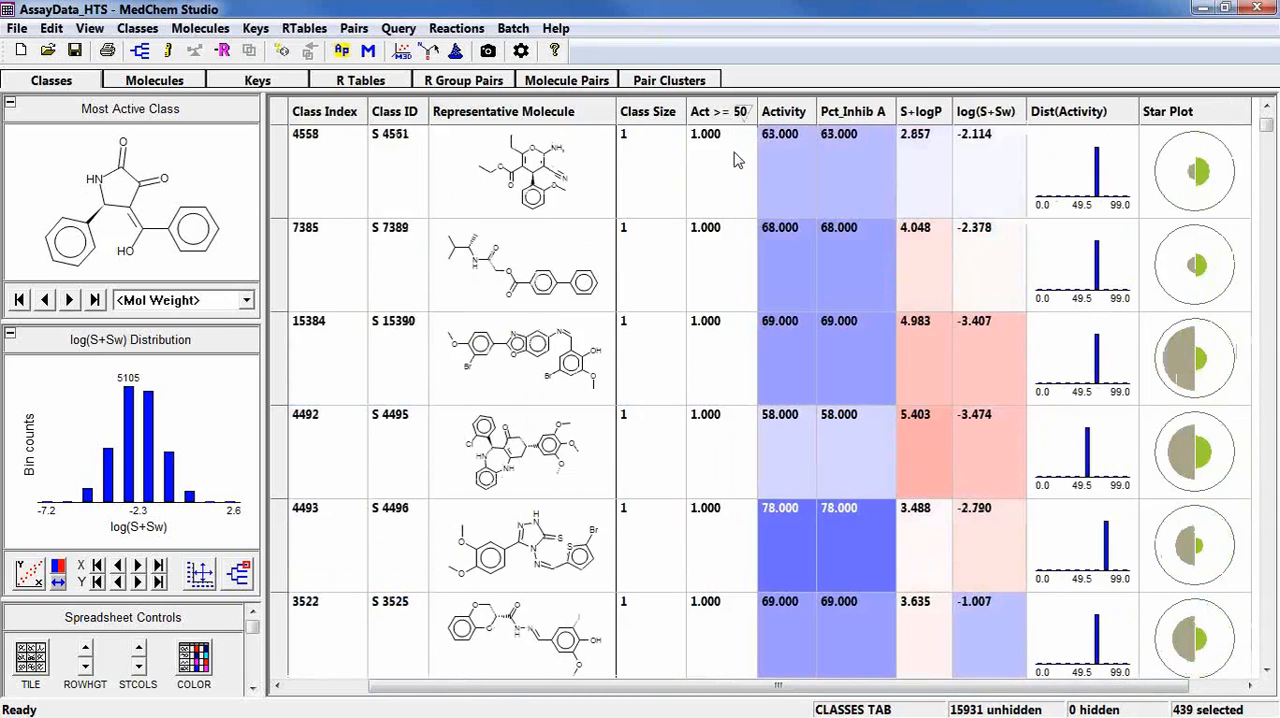
{"action": "scroll", "coordinate": [734, 160], "scroll_direction": "down", "scroll_amount": 4}
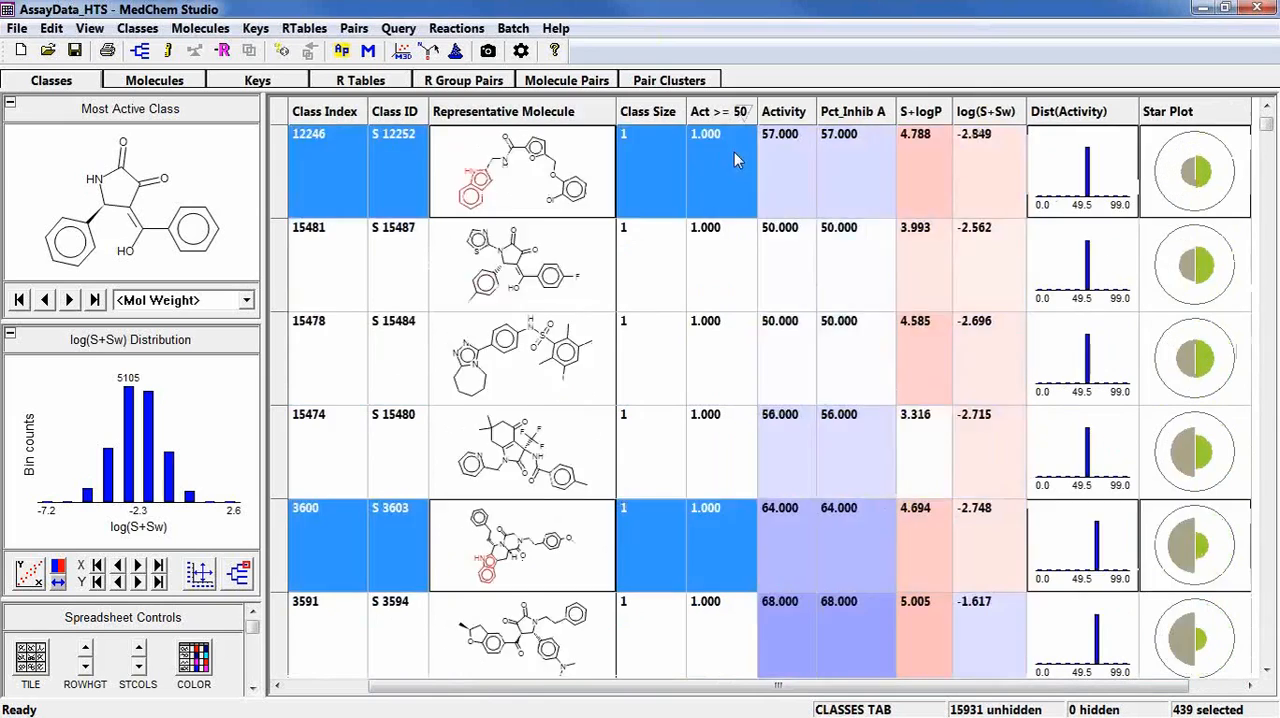
{"action": "scroll", "coordinate": [734, 160], "scroll_direction": "down", "scroll_amount": 3}
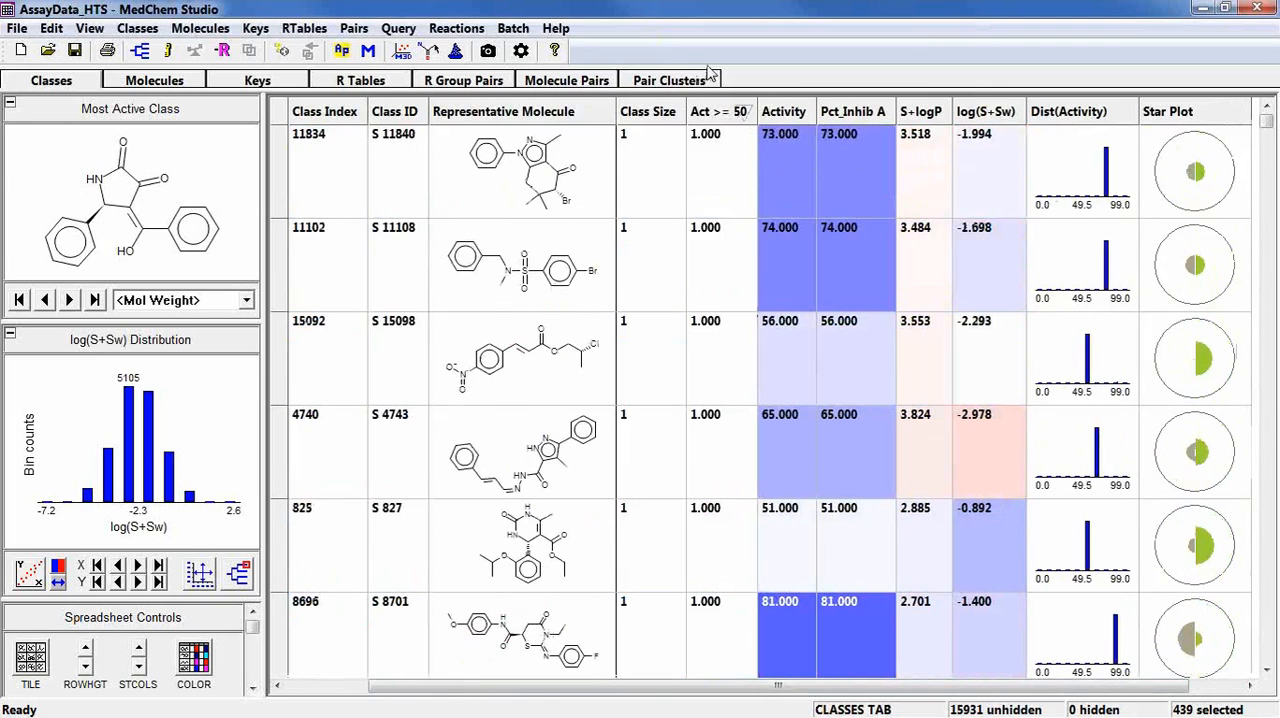
{"action": "left_click", "coordinate": [716, 112]}
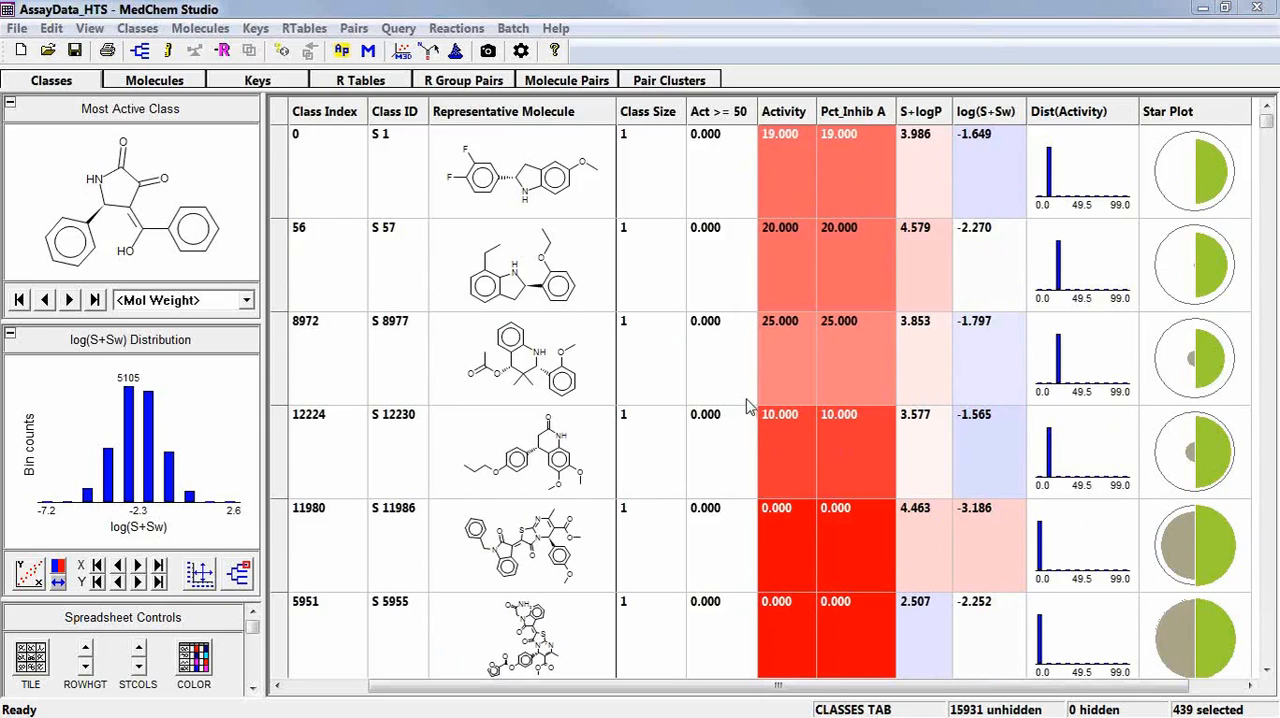
Start a query-based molecule attribute for the classes and load its definition from the file Structure_Alerts.cqf.
{"action": "right_click", "coordinate": [714, 254]}
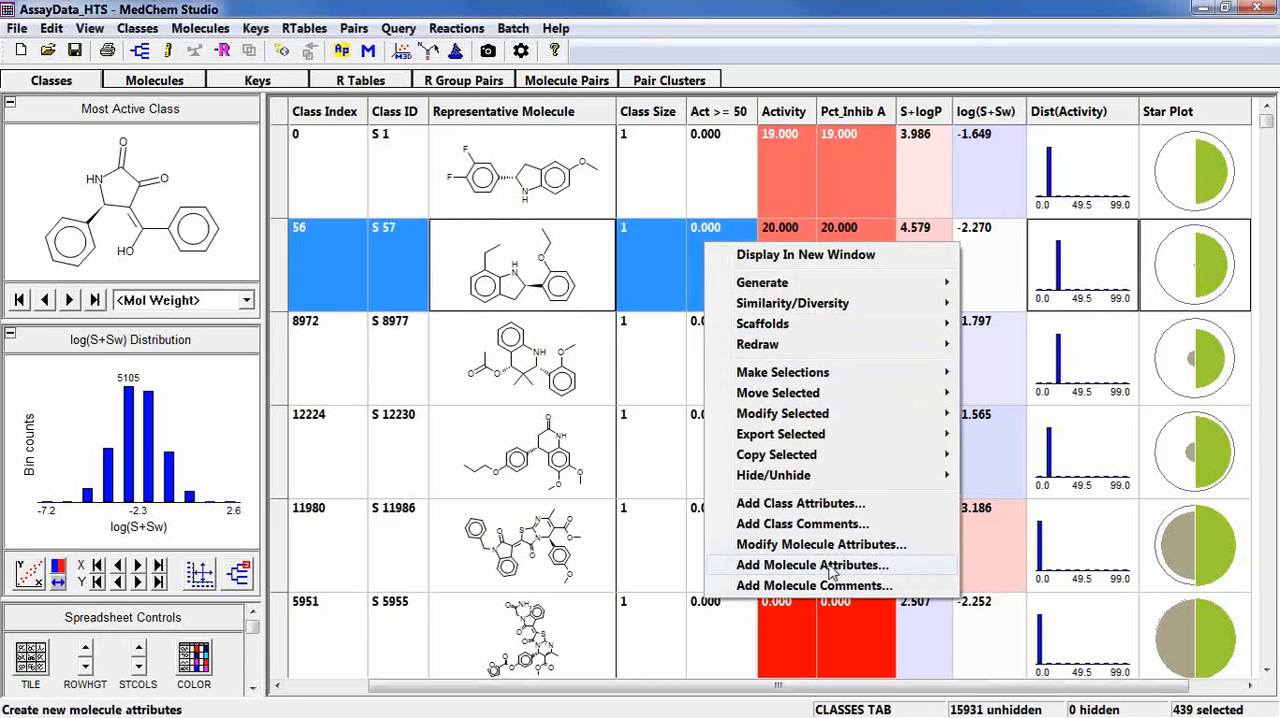
{"action": "left_click", "coordinate": [830, 566]}
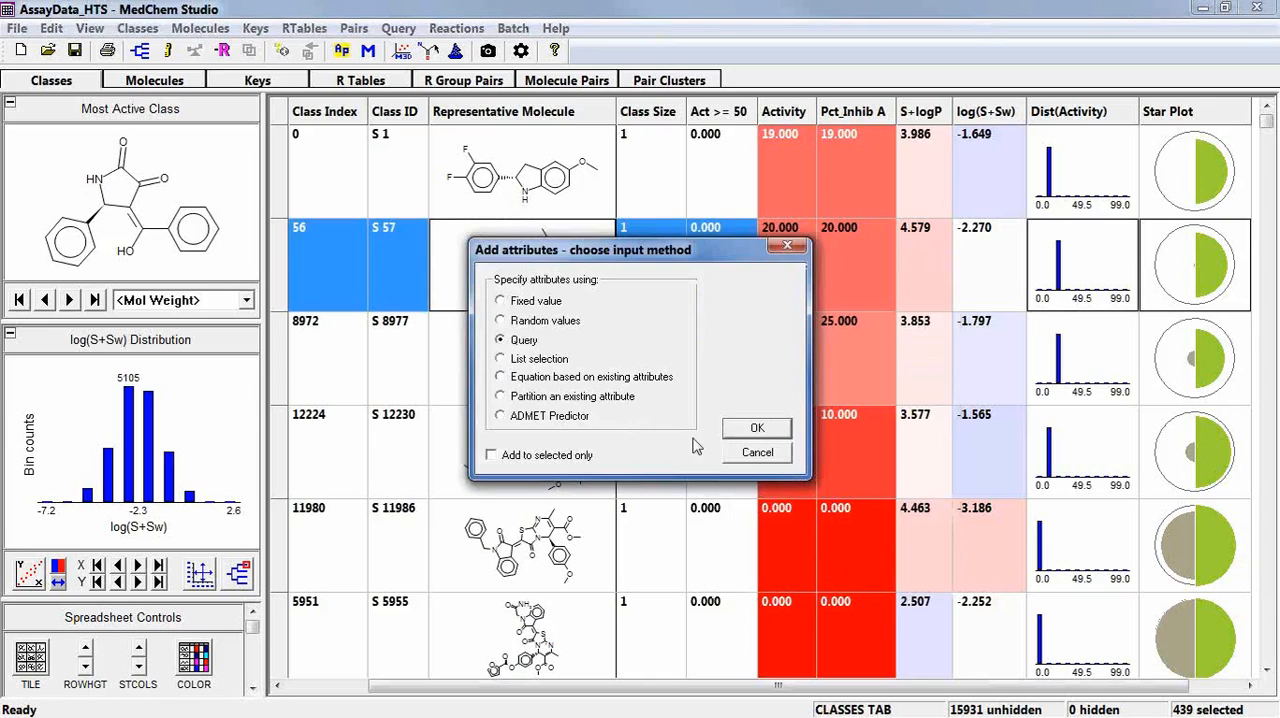
{"action": "left_click", "coordinate": [757, 428]}
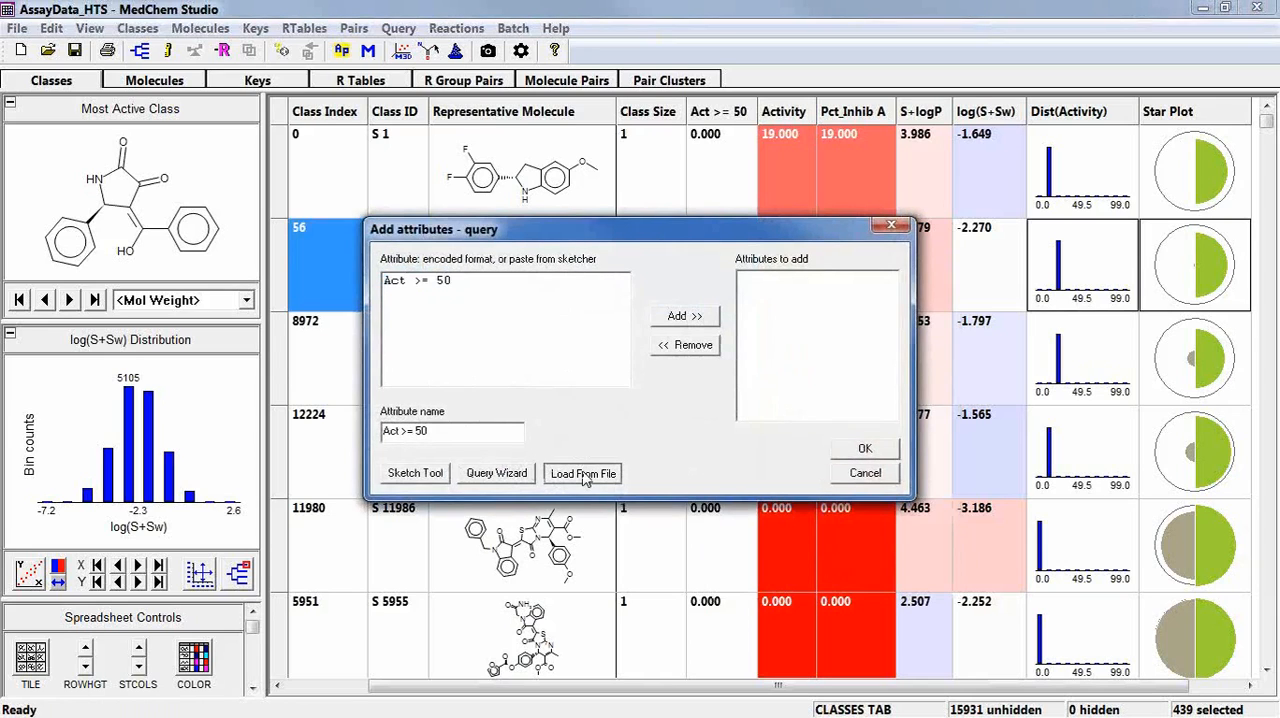
{"action": "left_click", "coordinate": [583, 474]}
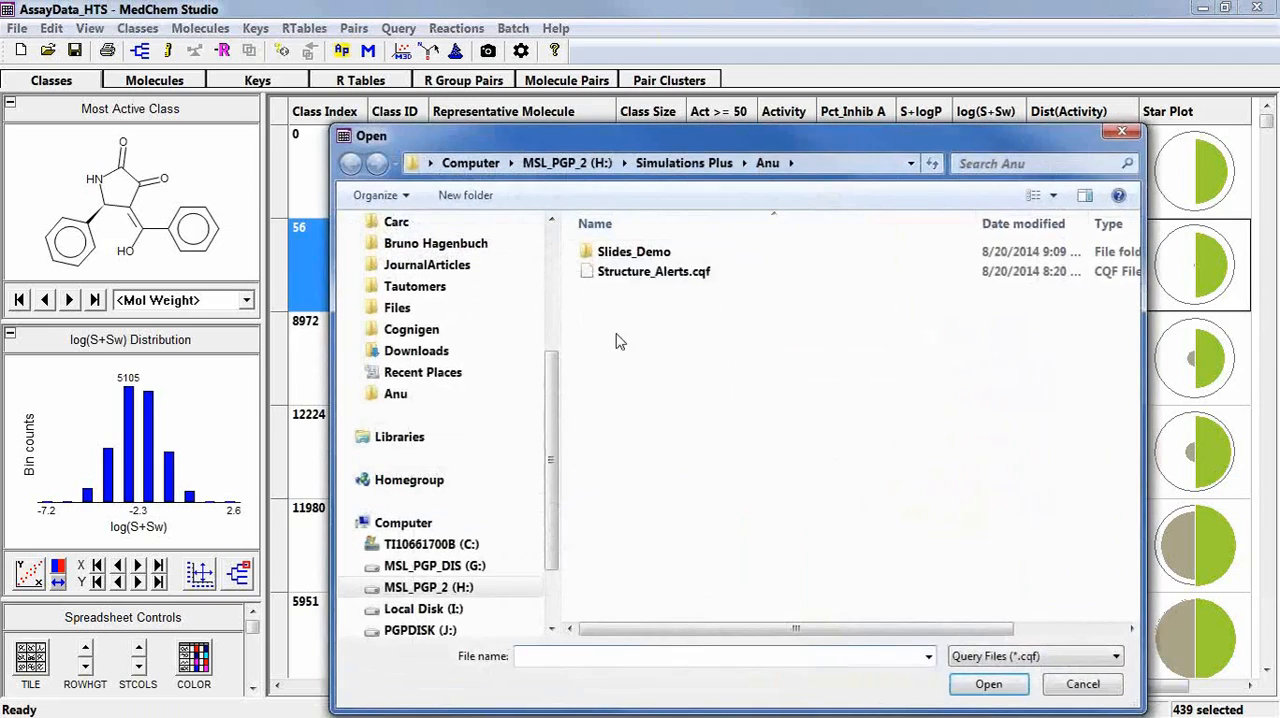
{"action": "double_click", "coordinate": [628, 274]}
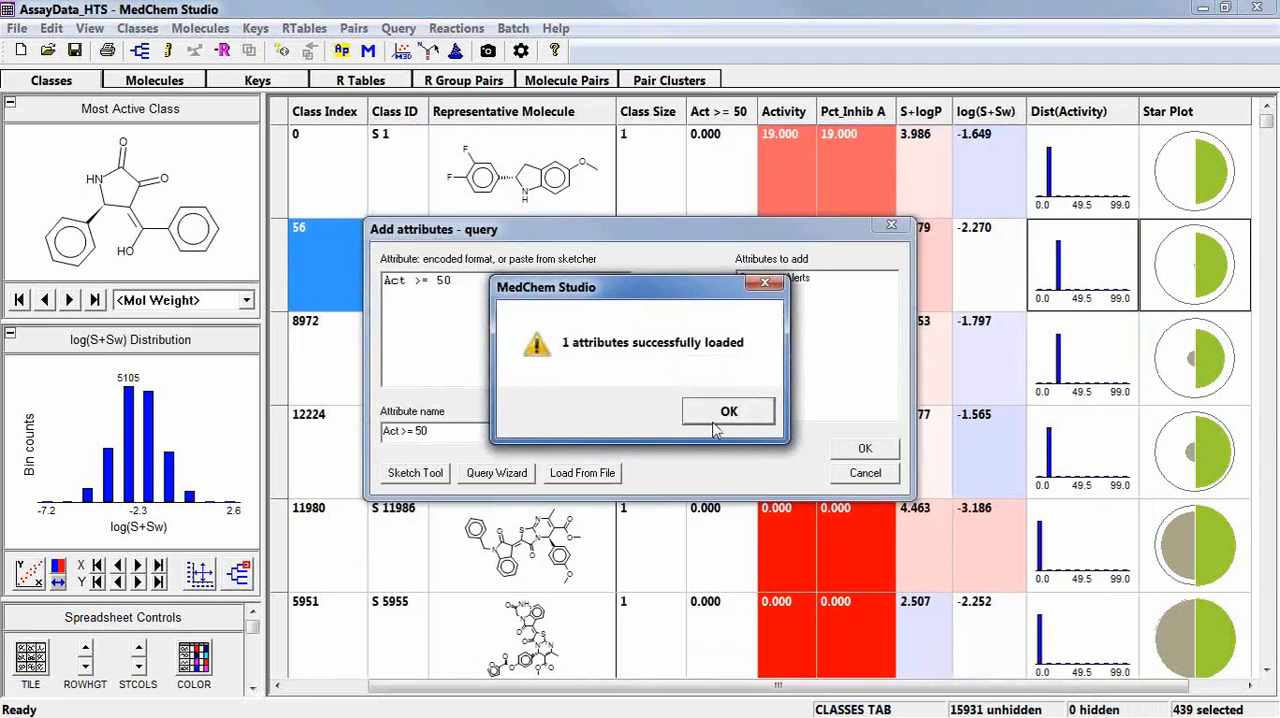
{"action": "left_click", "coordinate": [716, 426]}
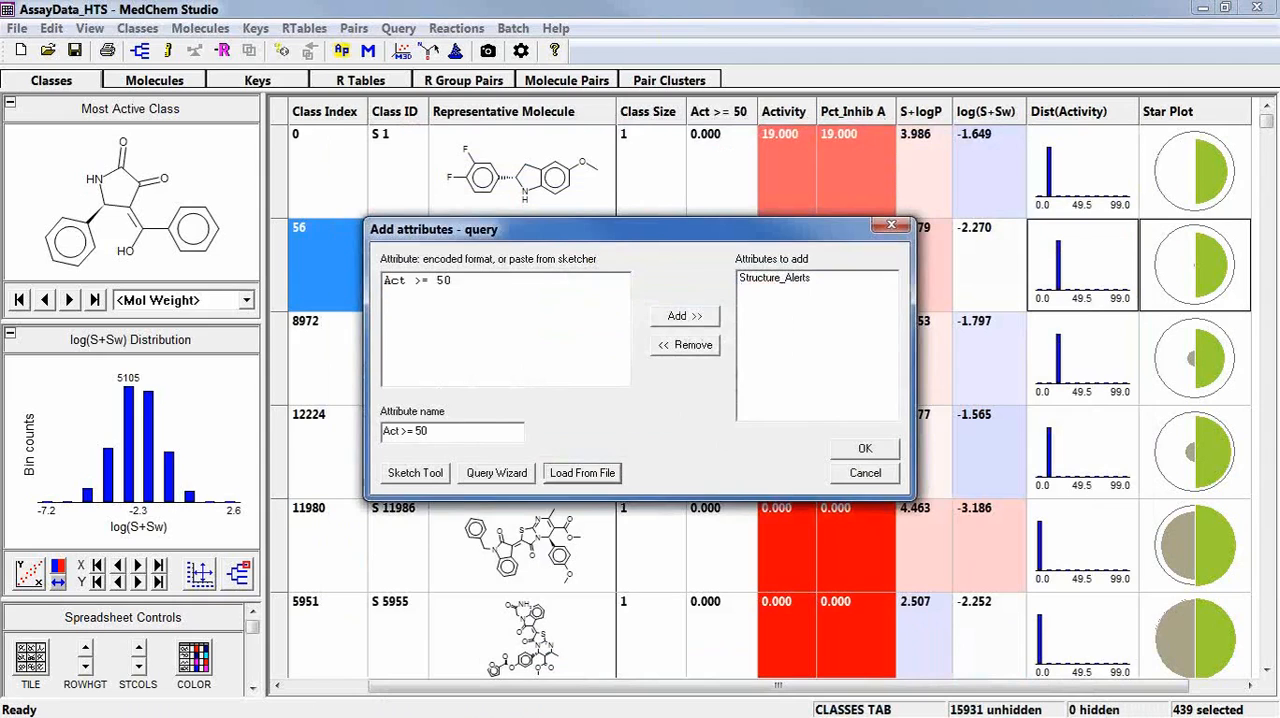
Switch to the shell2 window and examine the alert rules and their thresholds in Structure_Alerts.cqf, from the nitro group to predicted solubility.
{"action": "left_click_drag", "start_coordinate": [1279, 190], "coordinate": [517, 62]}
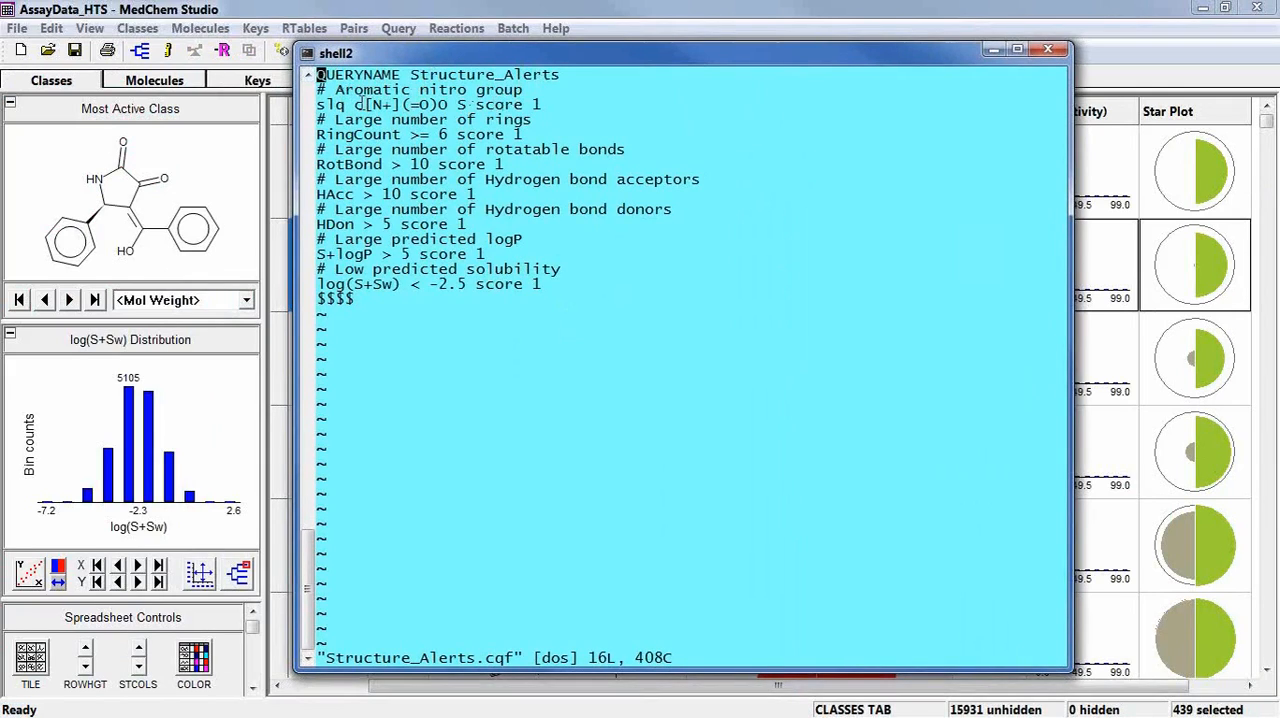
{"action": "left_click_drag", "start_coordinate": [355, 104], "coordinate": [448, 104]}
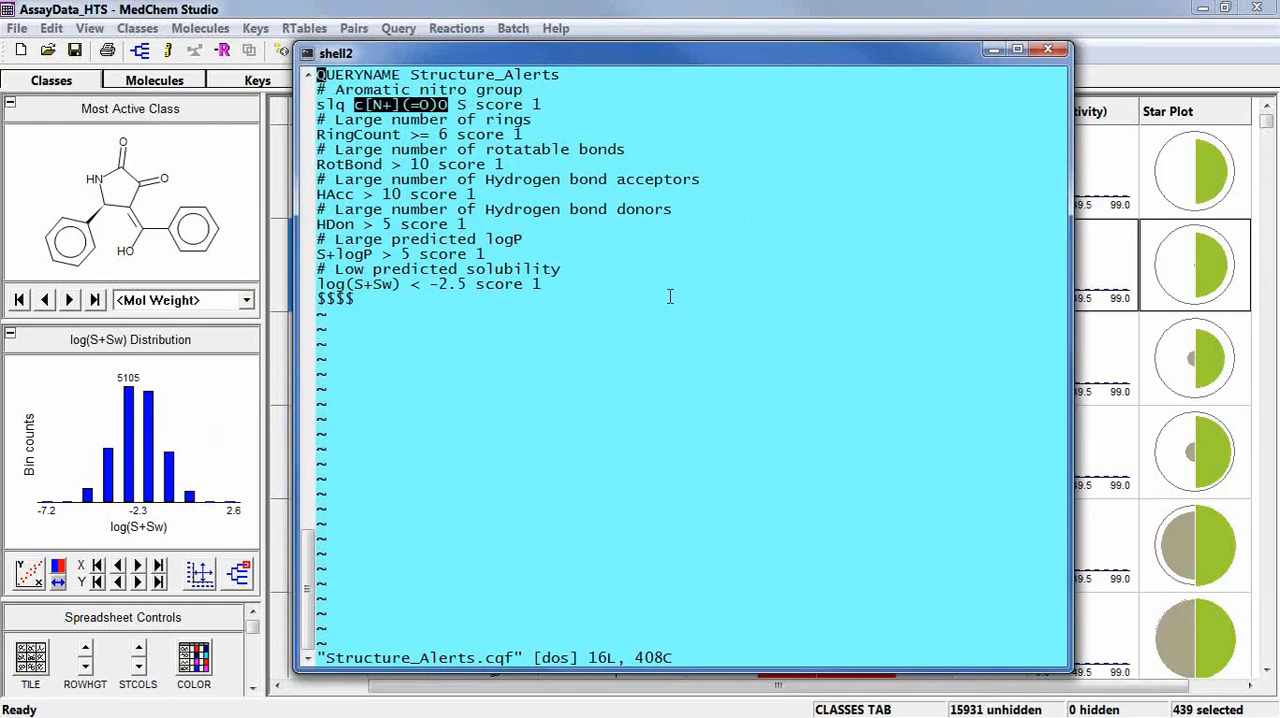
{"action": "left_click_drag", "start_coordinate": [350, 118], "coordinate": [568, 121]}
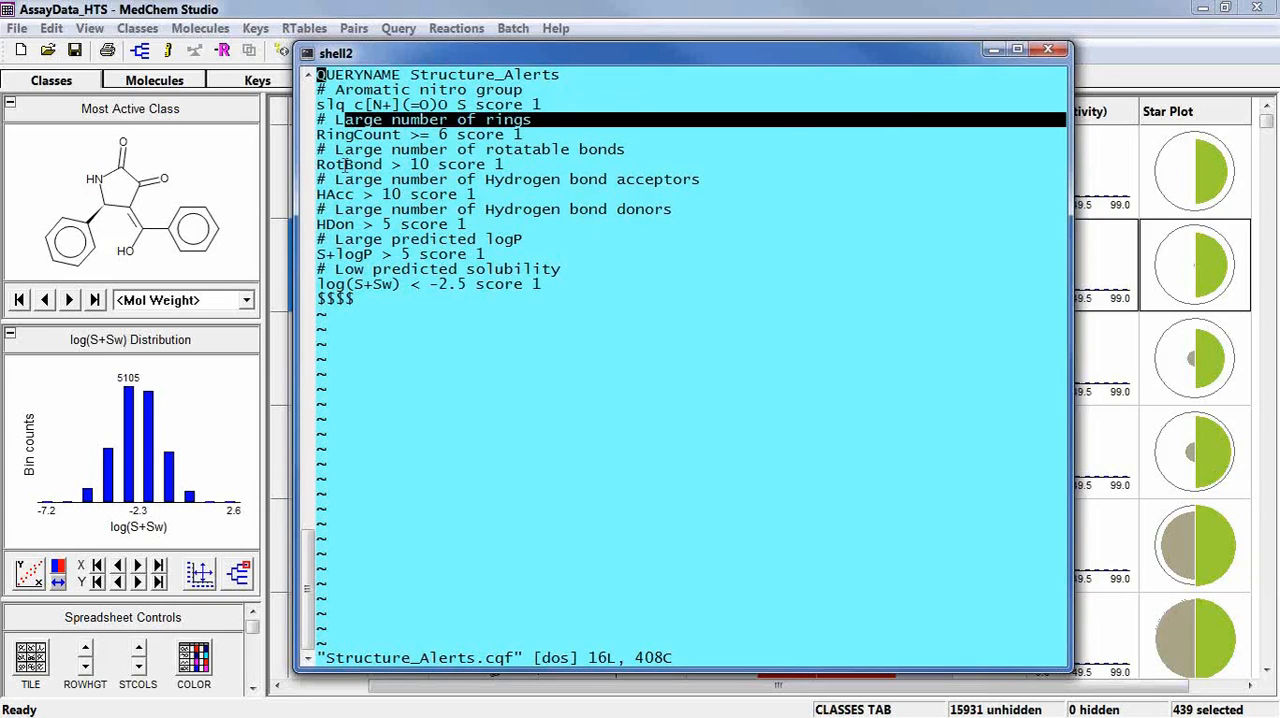
{"action": "left_click_drag", "start_coordinate": [317, 165], "coordinate": [428, 168]}
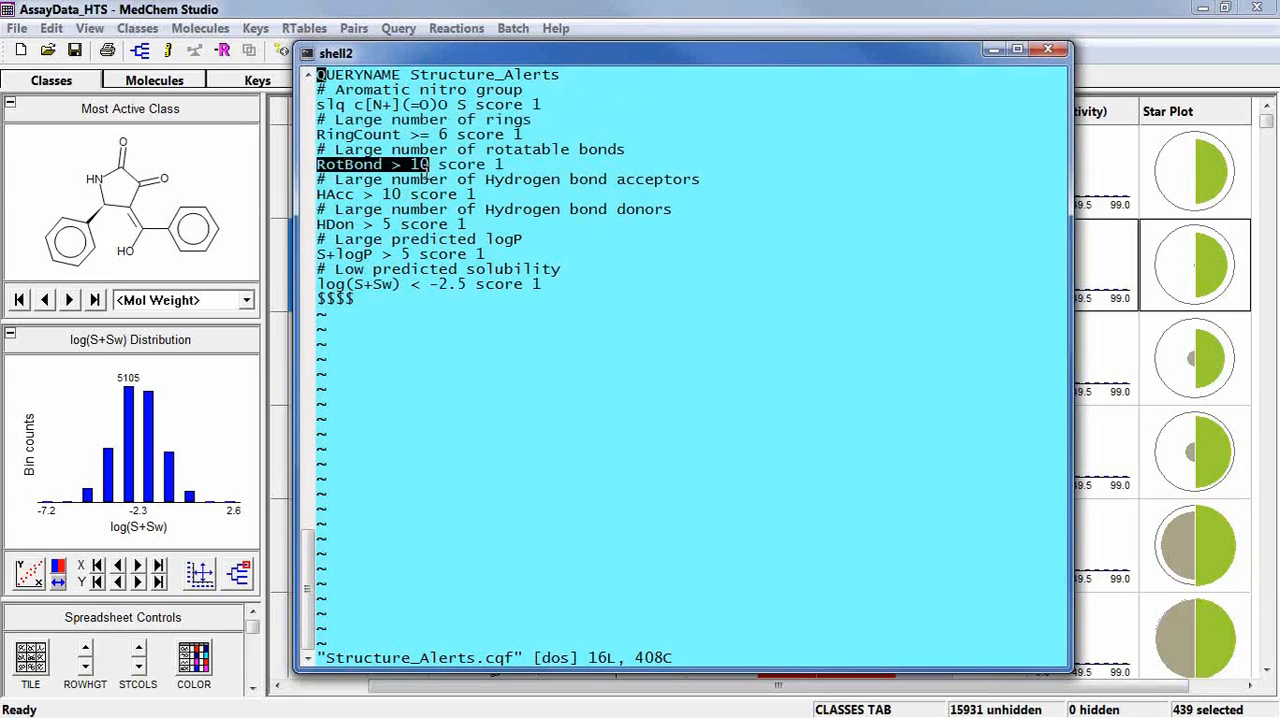
{"action": "left_click_drag", "start_coordinate": [317, 195], "coordinate": [392, 226]}
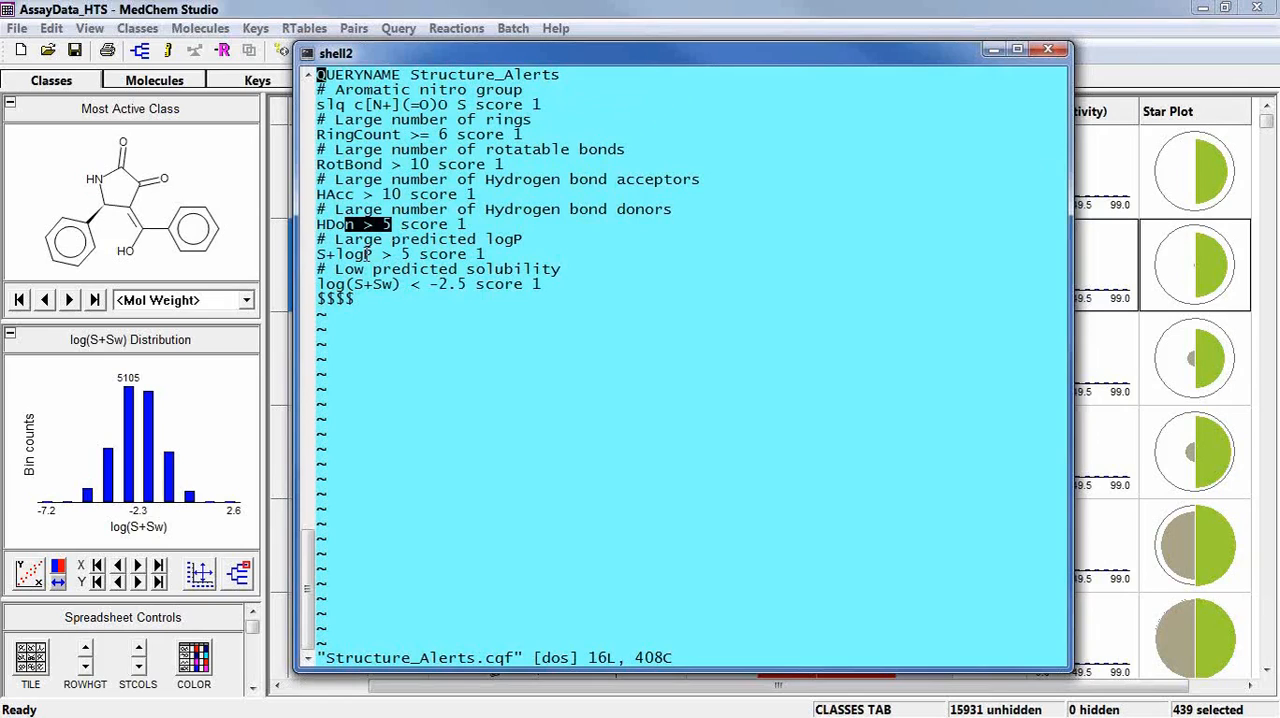
{"action": "left_click_drag", "start_coordinate": [317, 254], "coordinate": [410, 254]}
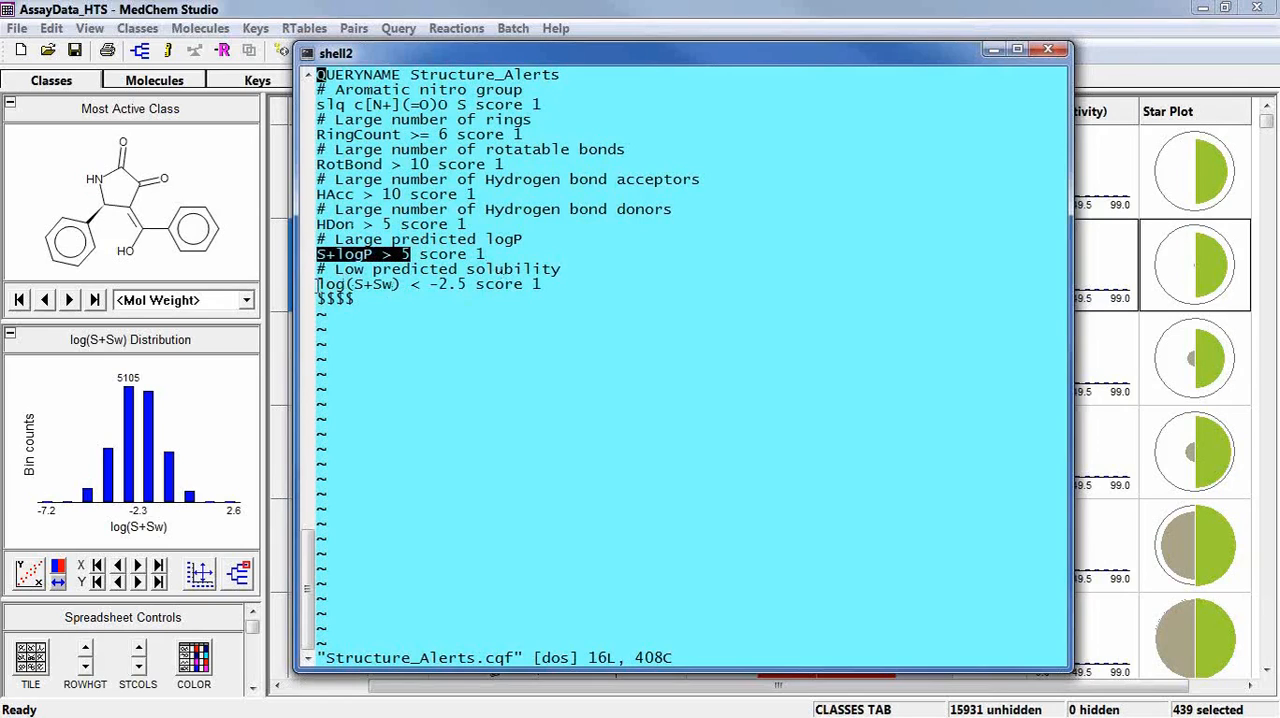
{"action": "left_click_drag", "start_coordinate": [317, 284], "coordinate": [472, 284]}
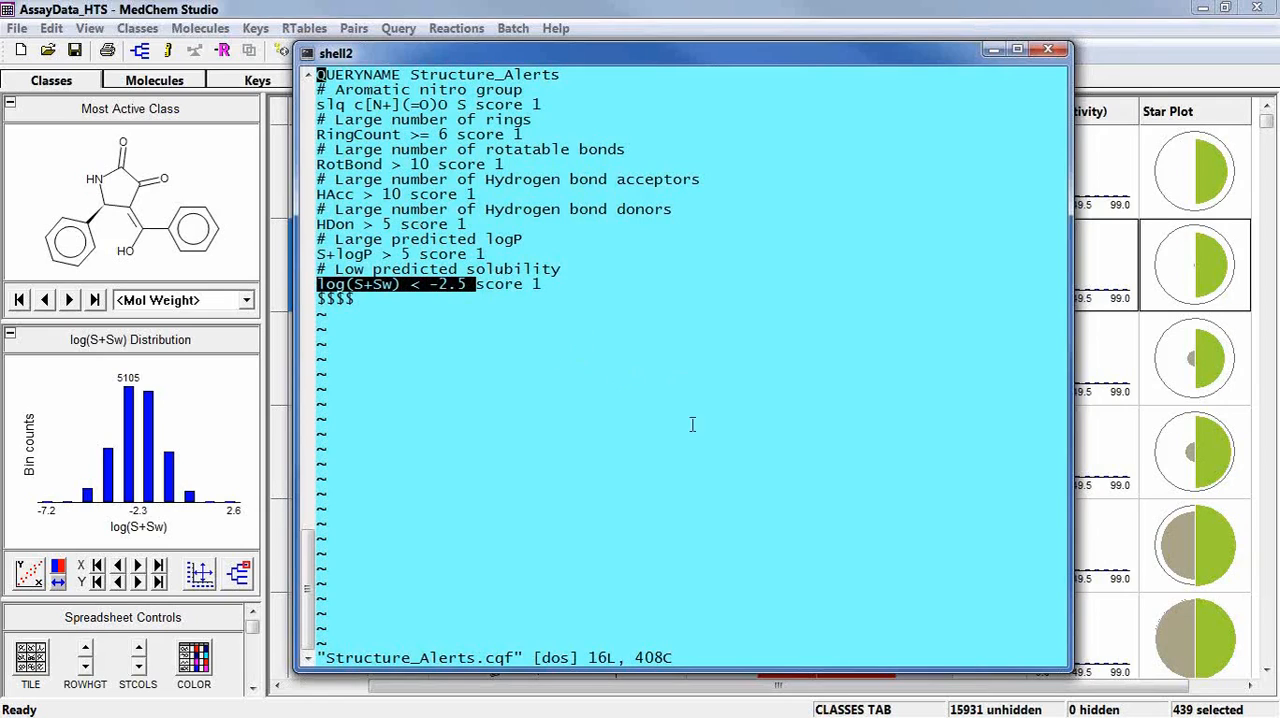
{"action": "left_click", "coordinate": [993, 49]}
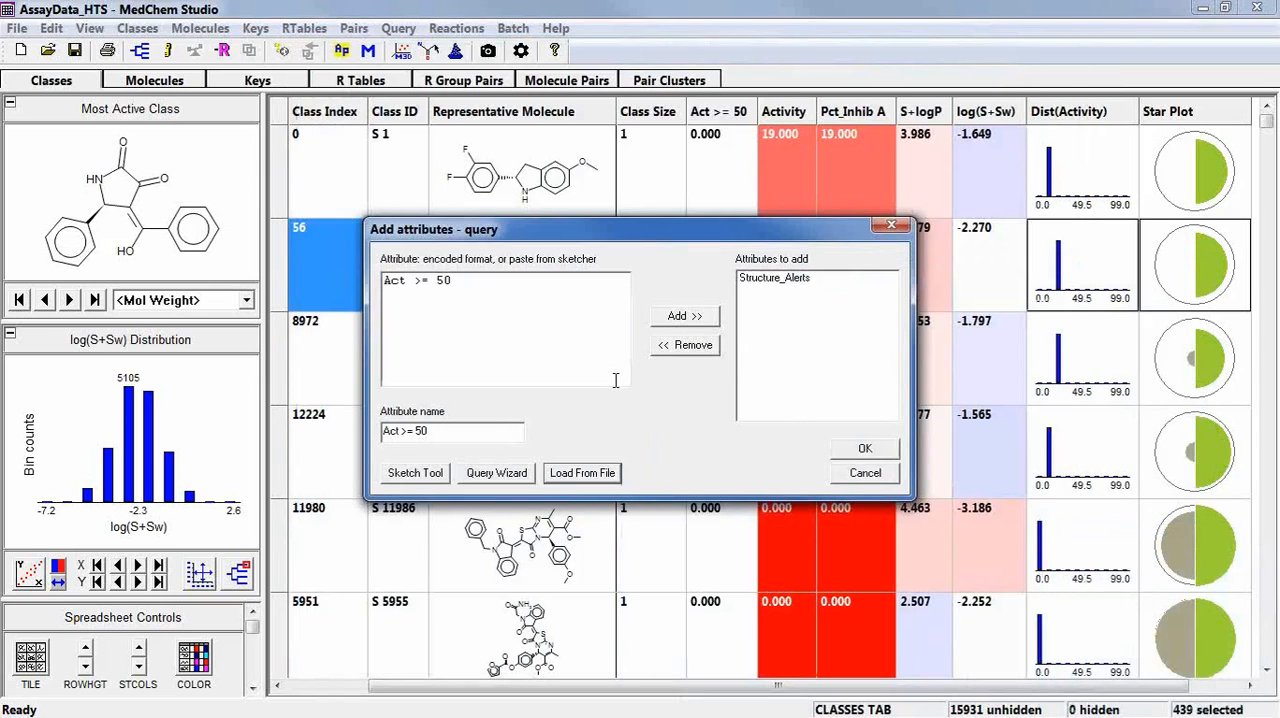
Add the loaded Structure_Alerts attribute to the classes spreadsheet without loading another query file.
{"action": "left_click", "coordinate": [604, 477]}
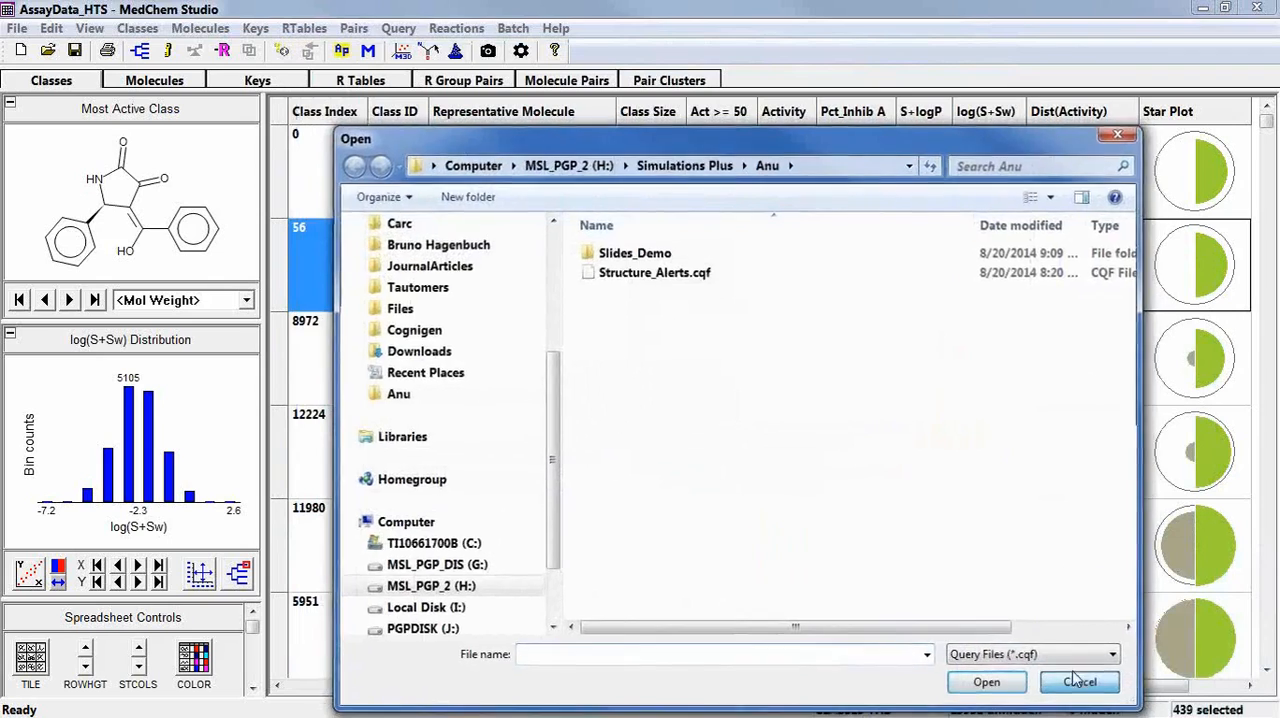
{"action": "left_click", "coordinate": [1080, 681]}
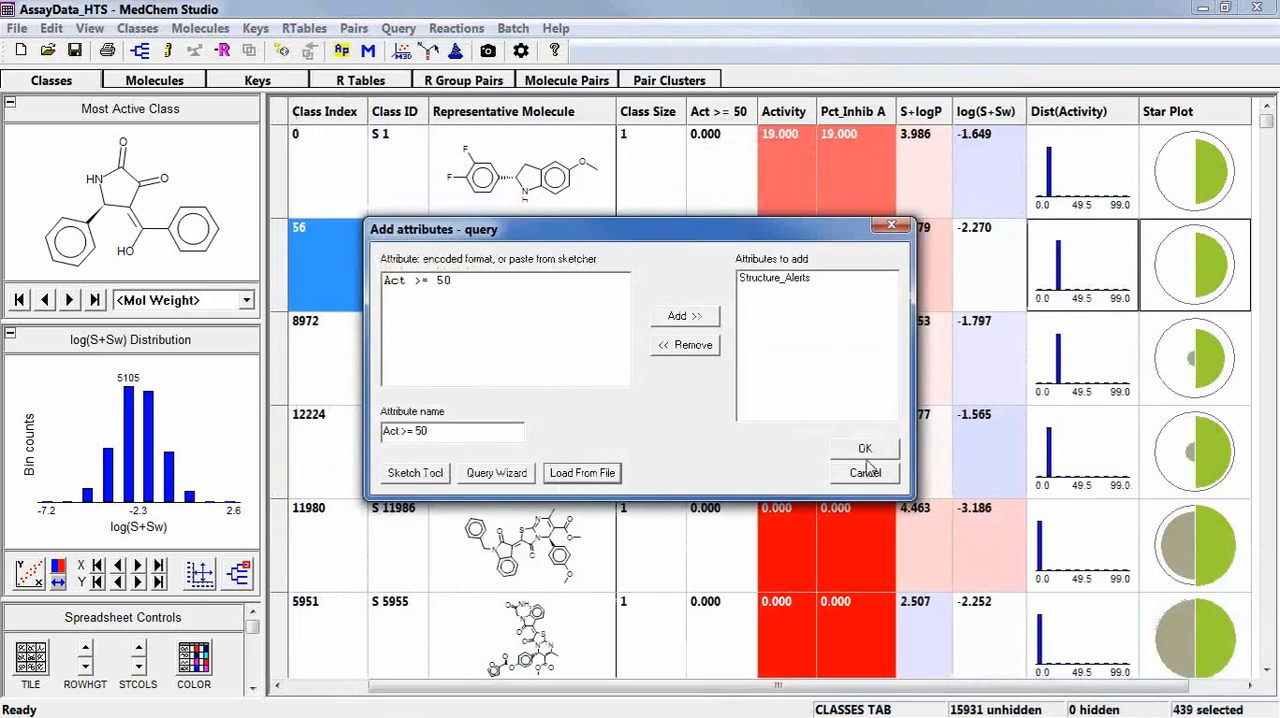
{"action": "left_click", "coordinate": [882, 452]}
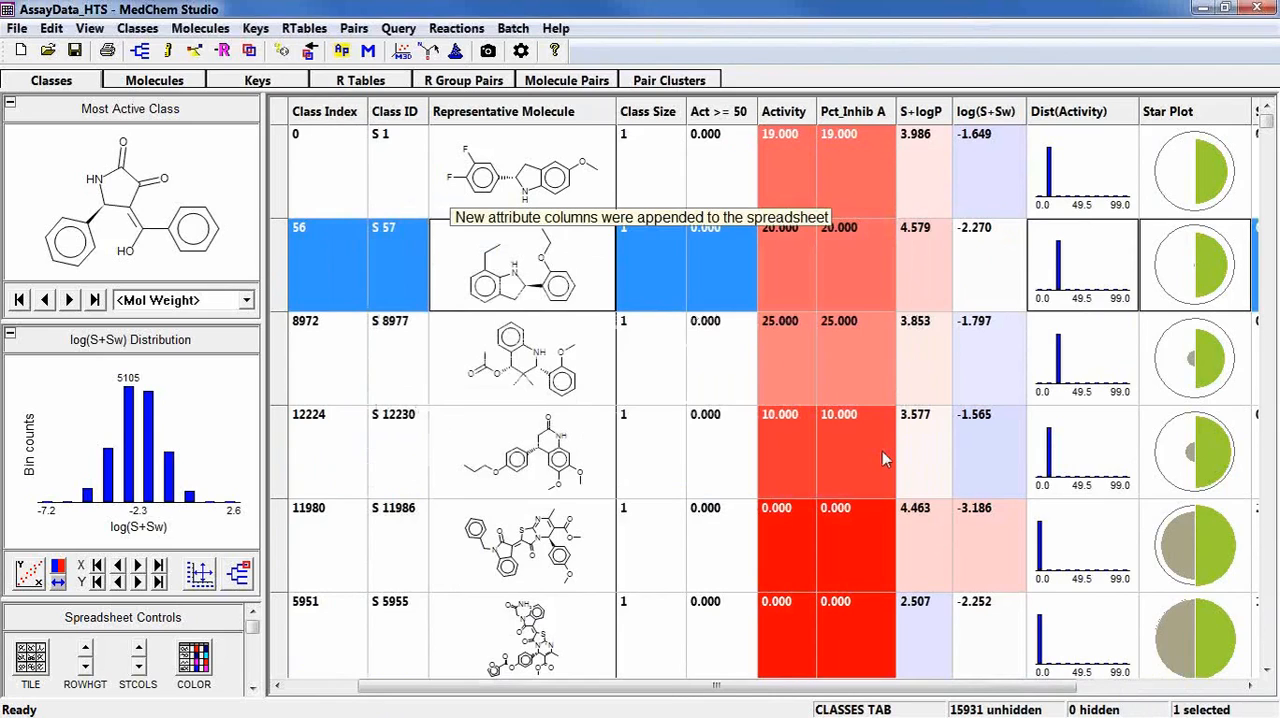
Move the Structure_Alerts column between Class Size and Act >= 50 in the classes spreadsheet.
{"action": "left_click", "coordinate": [1190, 674]}
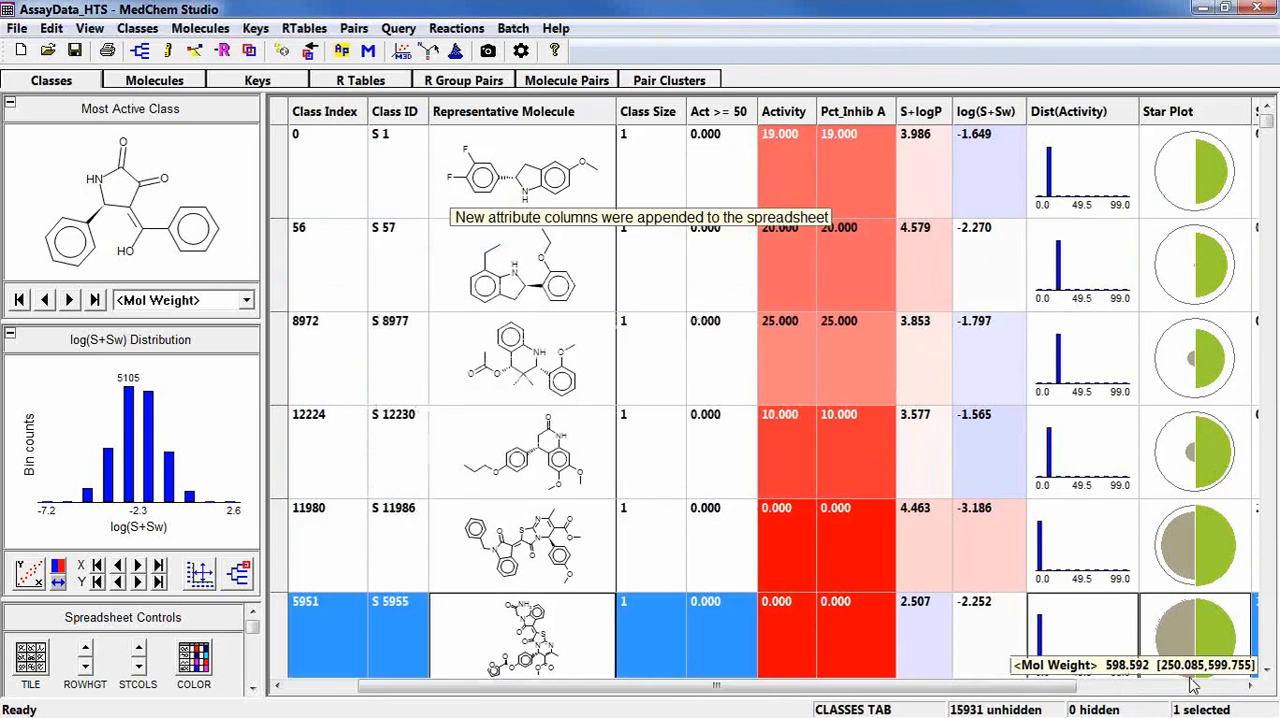
{"action": "left_click", "coordinate": [1190, 686]}
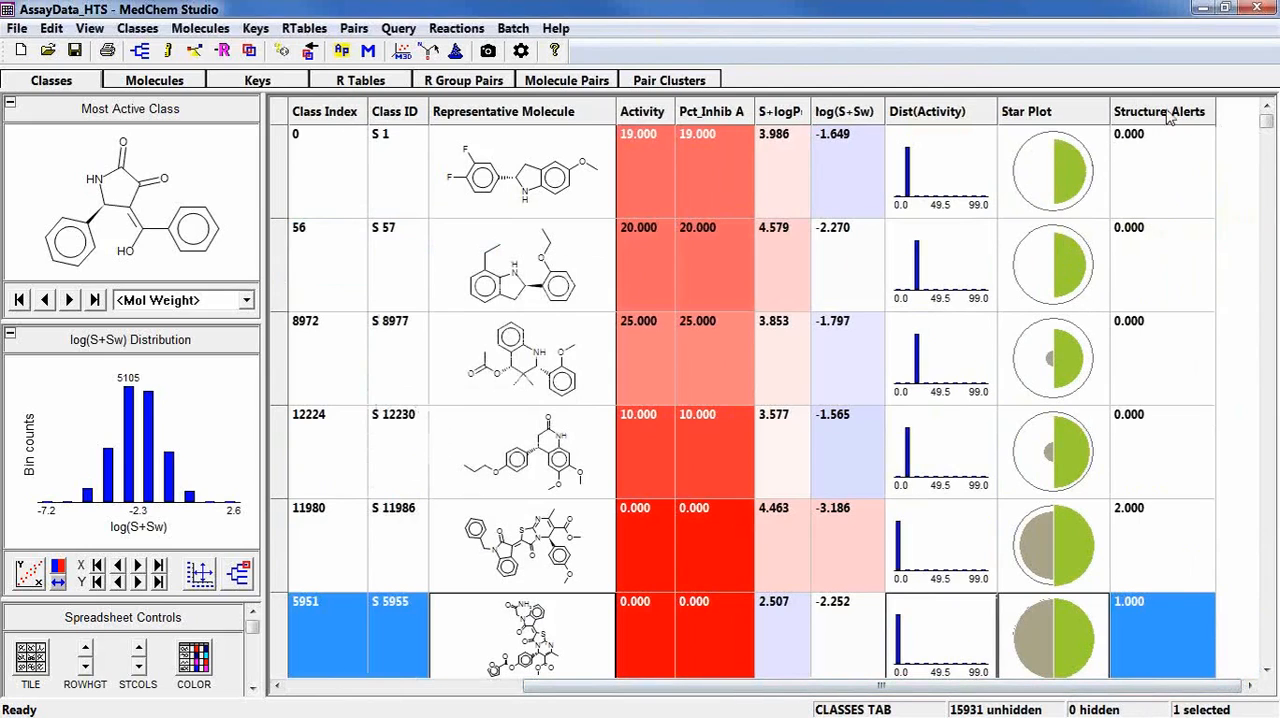
{"action": "left_click_drag", "start_coordinate": [762, 100], "coordinate": [675, 120]}
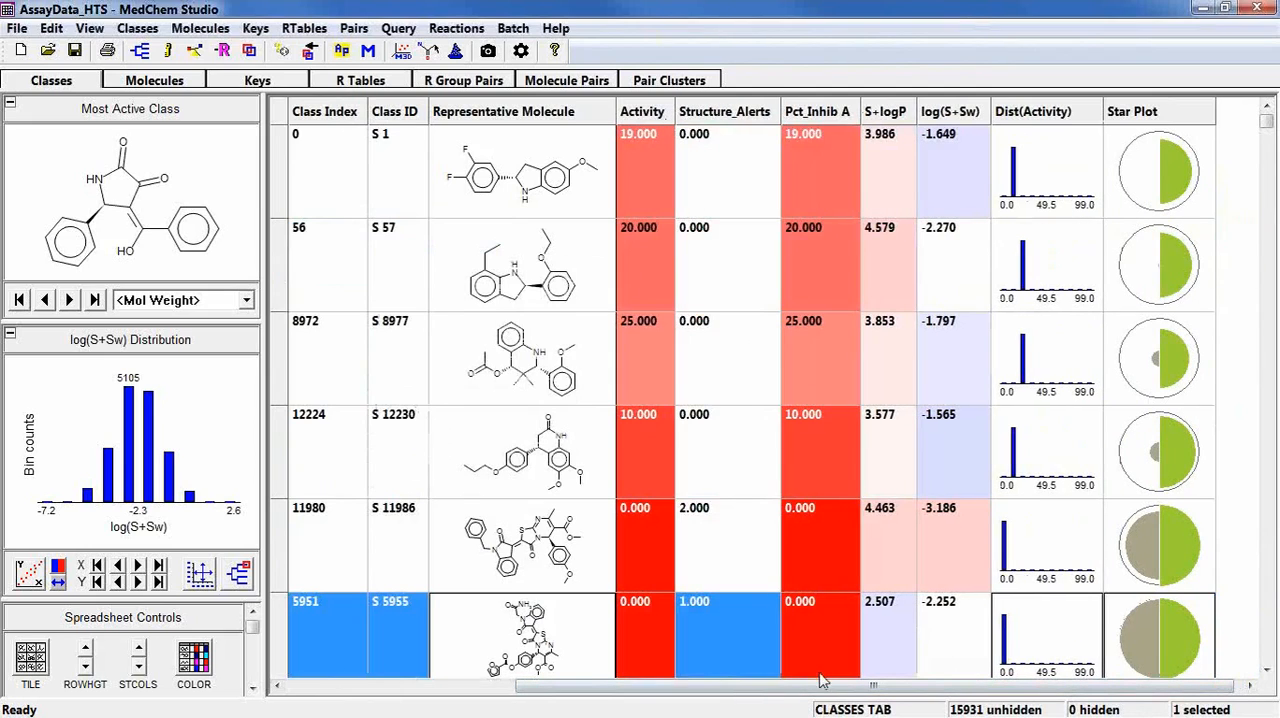
{"action": "left_click_drag", "start_coordinate": [800, 690], "coordinate": [520, 700]}
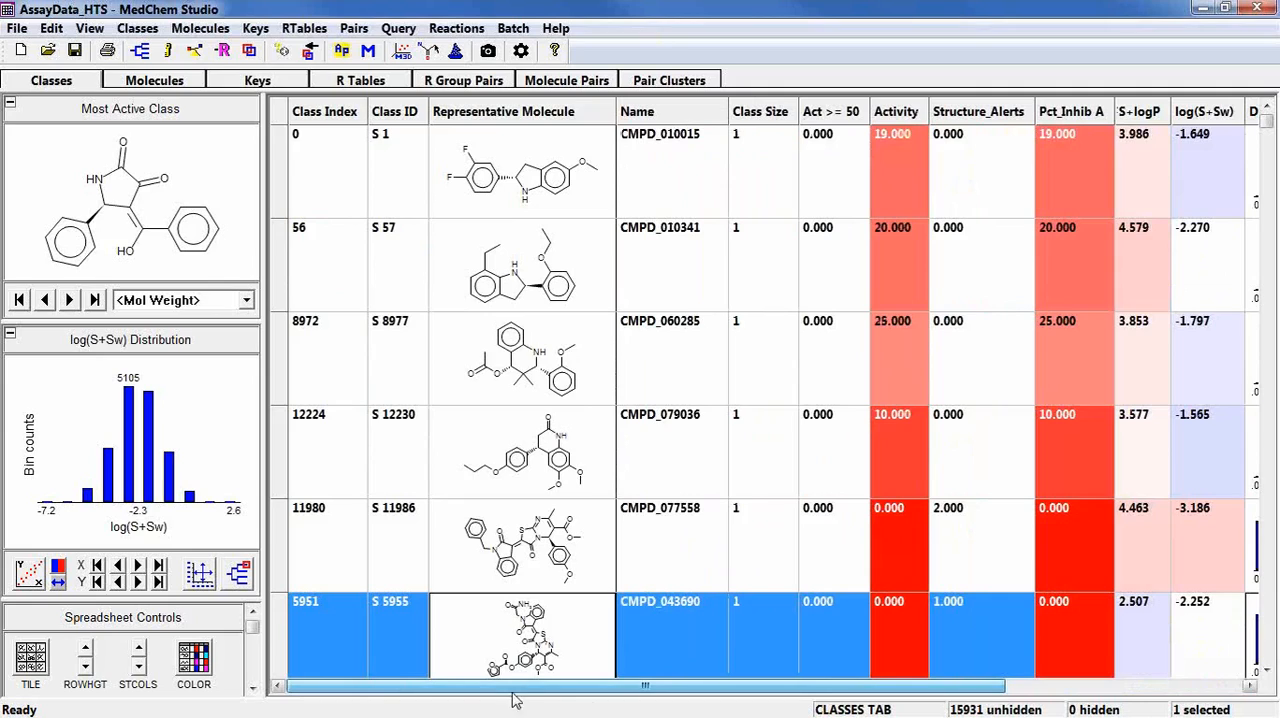
{"action": "left_click_drag", "start_coordinate": [989, 117], "coordinate": [775, 113]}
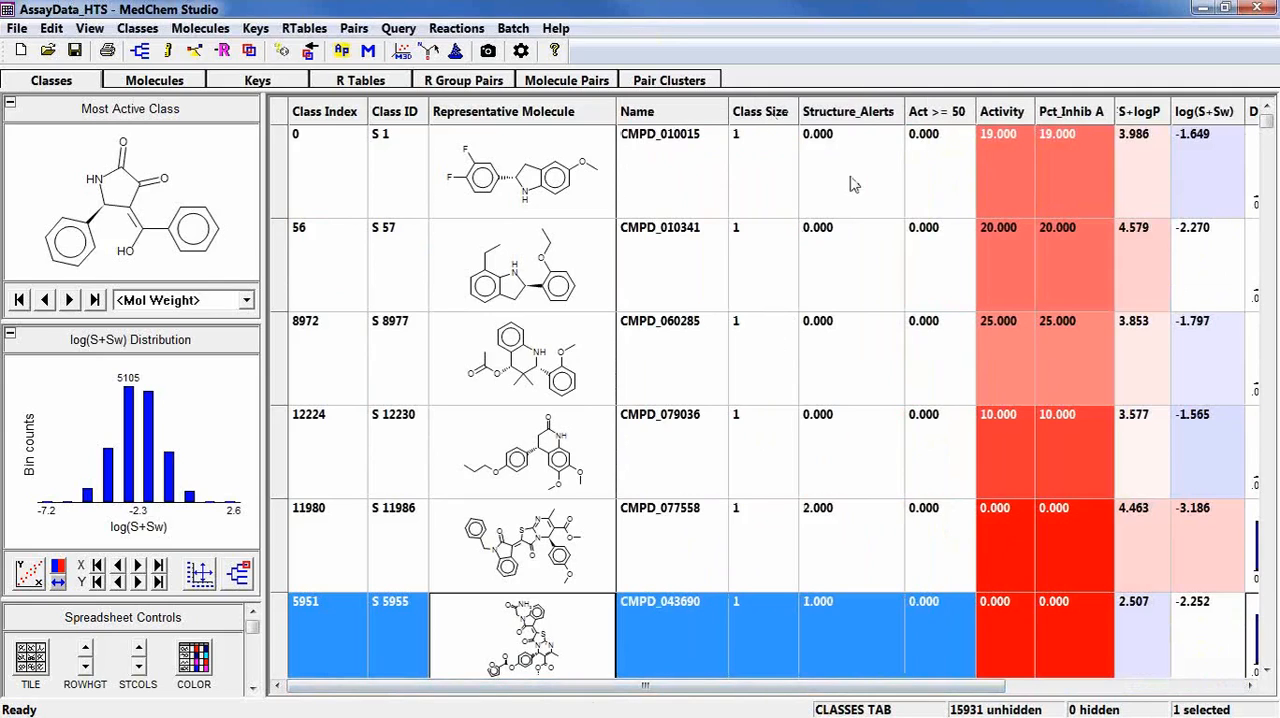
Sort the classes by Structure_Alerts in ascending and descending order to examine the scores, and restore the original order.
{"action": "left_click", "coordinate": [858, 116]}
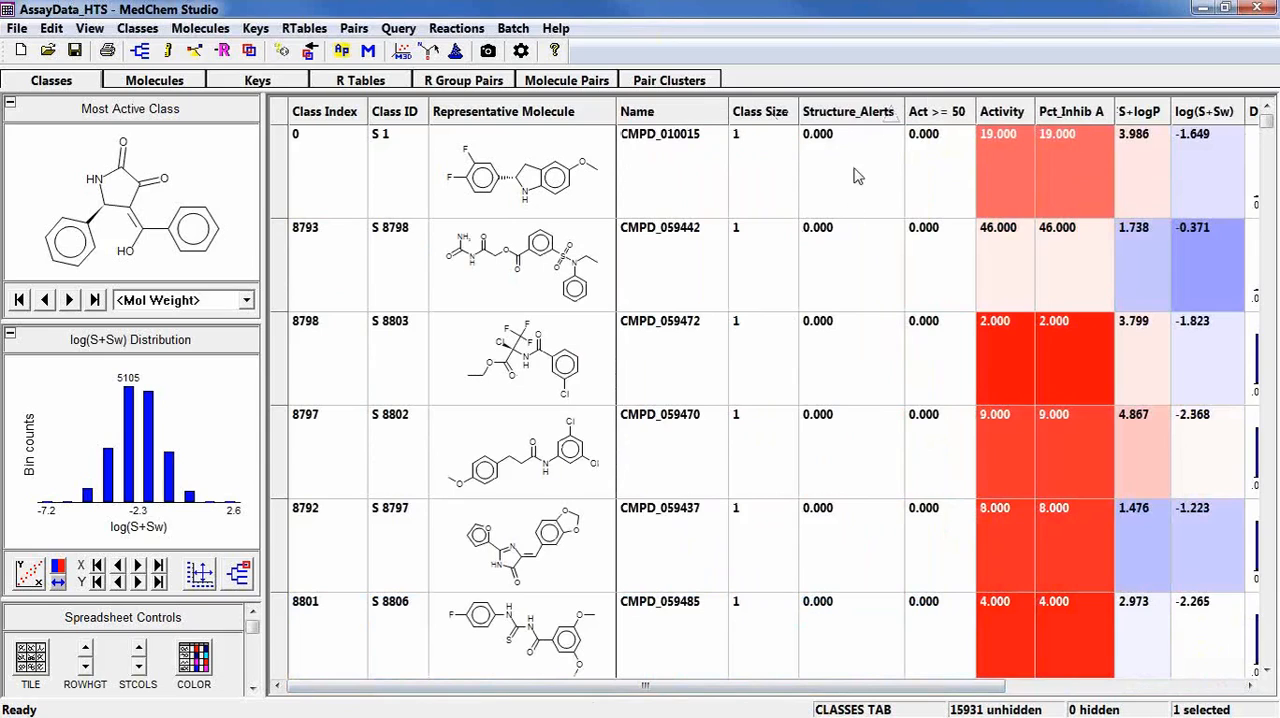
{"action": "left_click", "coordinate": [852, 114]}
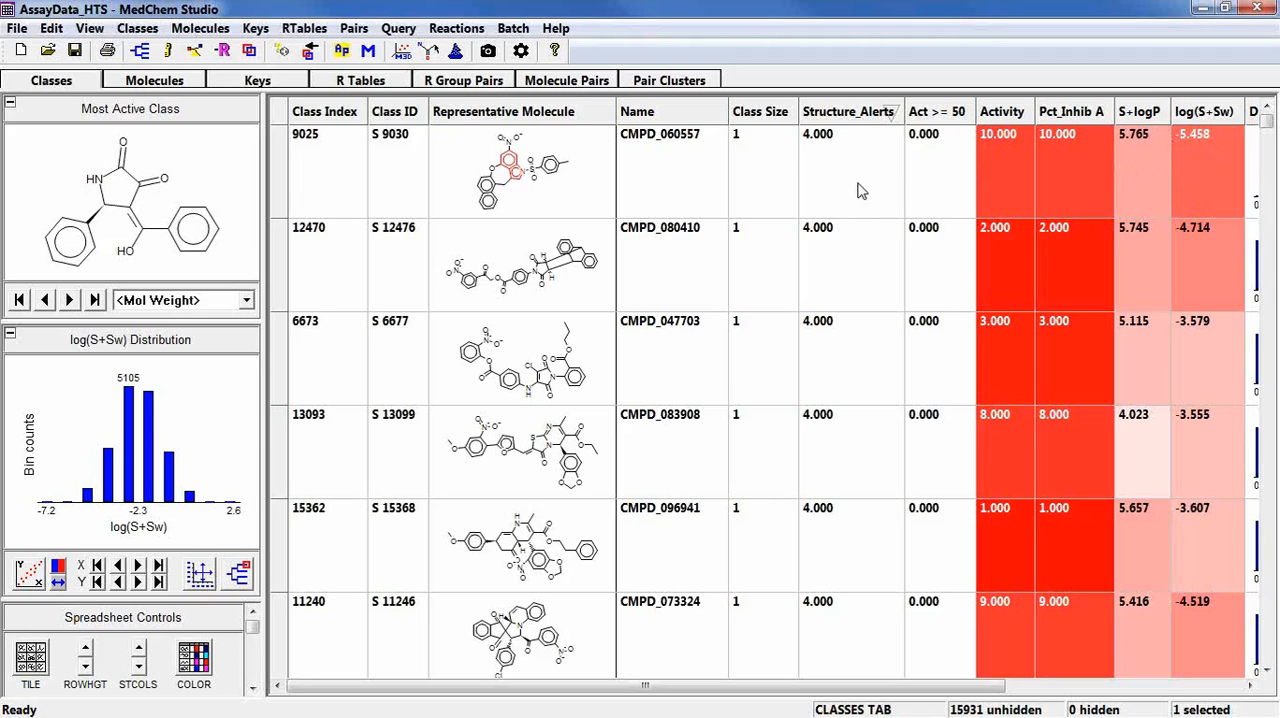
{"action": "left_click", "coordinate": [840, 114]}
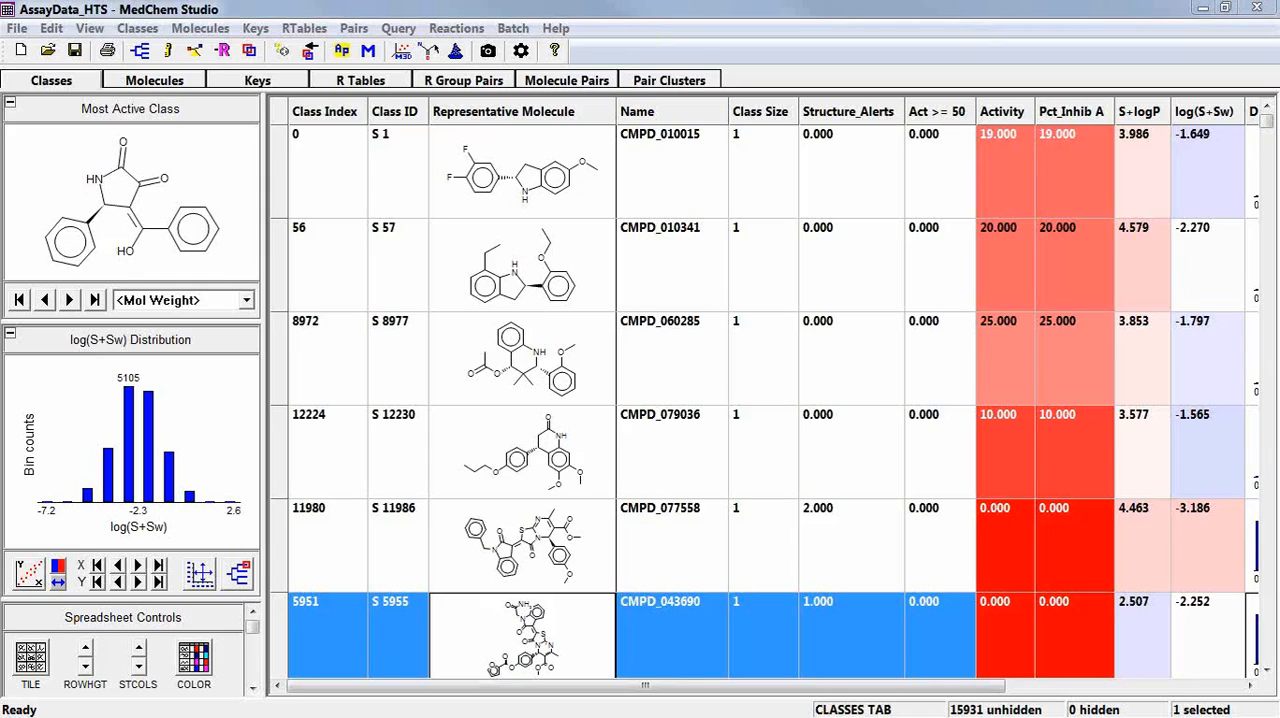
{"action": "left_click", "coordinate": [488, 7]}
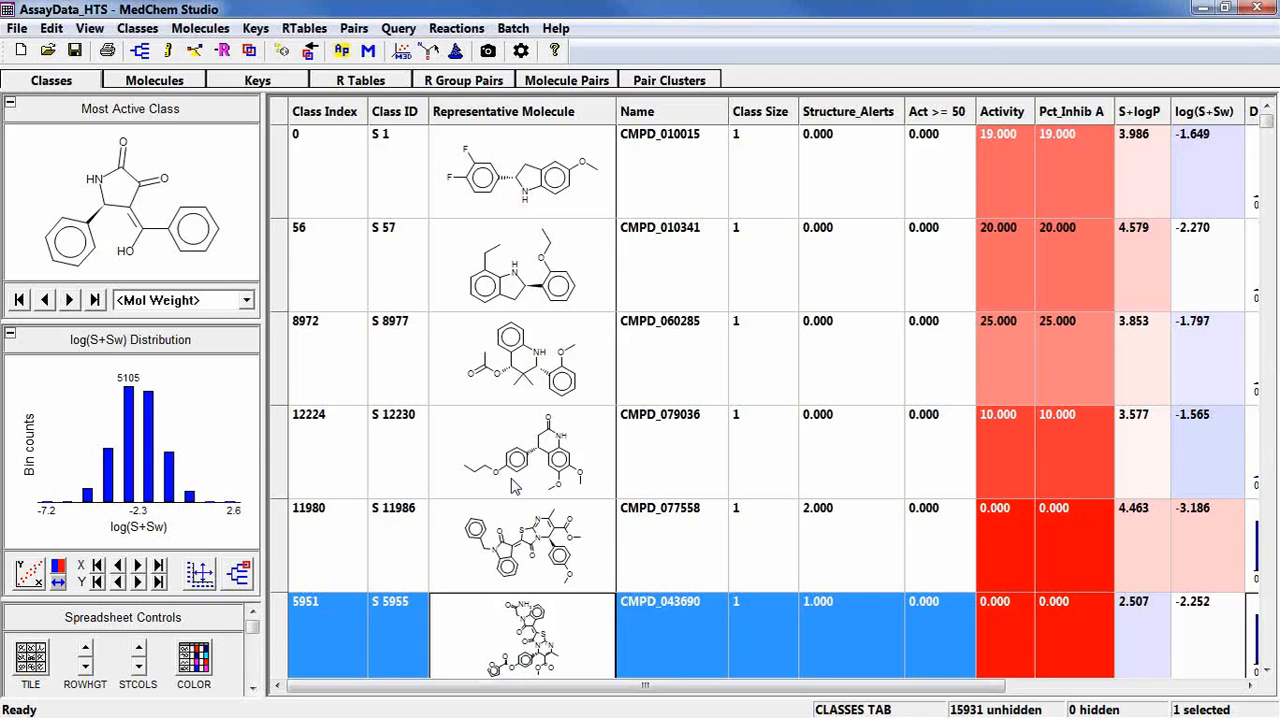
Select all classes and generate a single superclass from them.
{"action": "key", "text": "ctrl+a"}
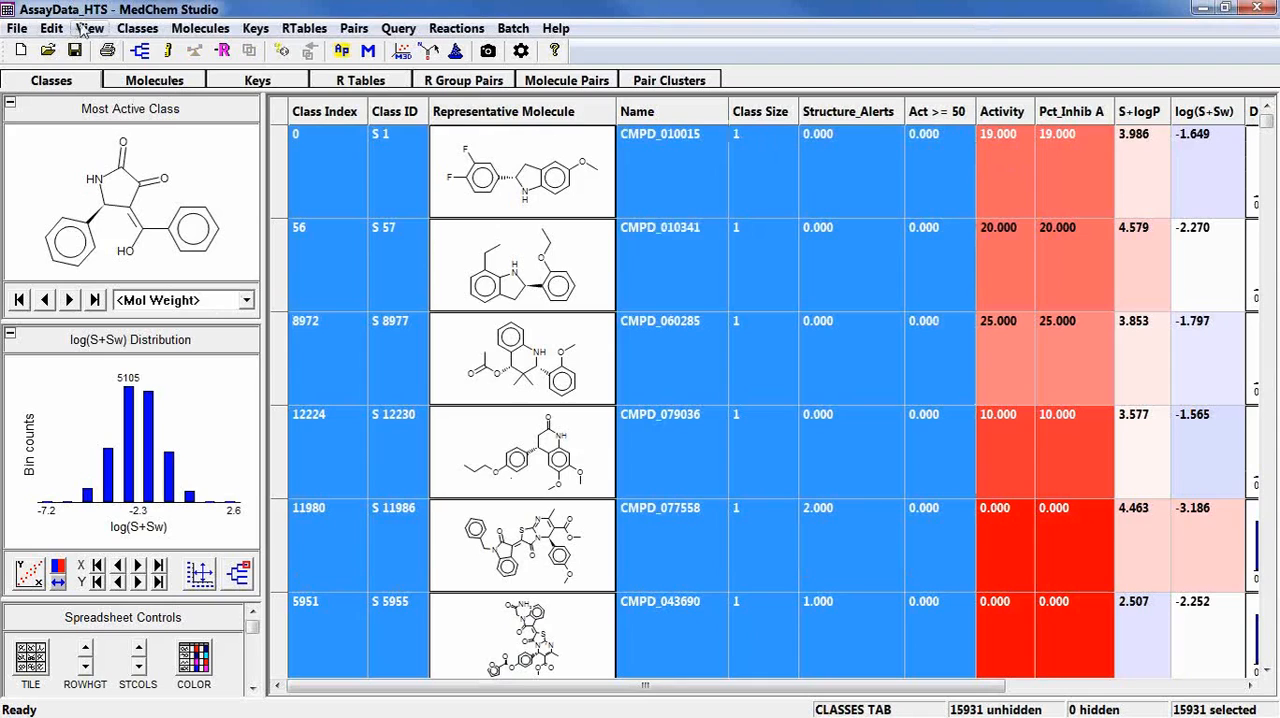
{"action": "left_click", "coordinate": [141, 50]}
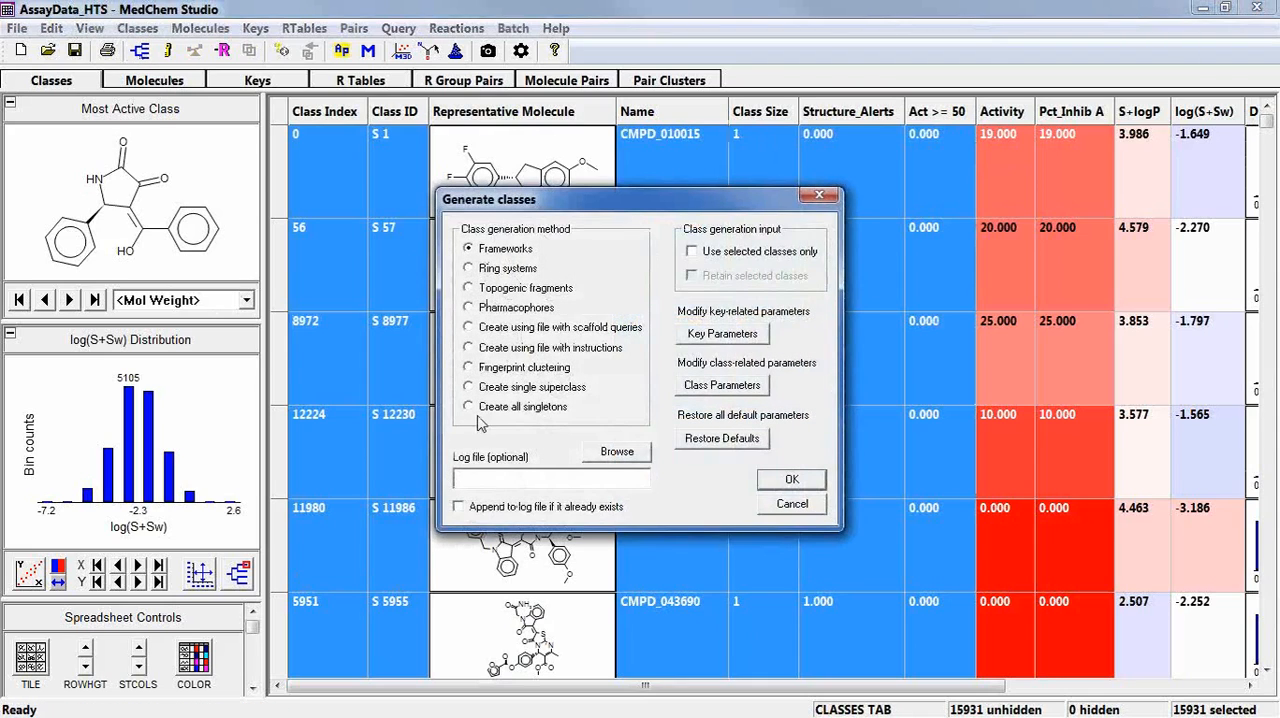
{"action": "left_click", "coordinate": [503, 394]}
{"action": "left_click", "coordinate": [773, 482]}
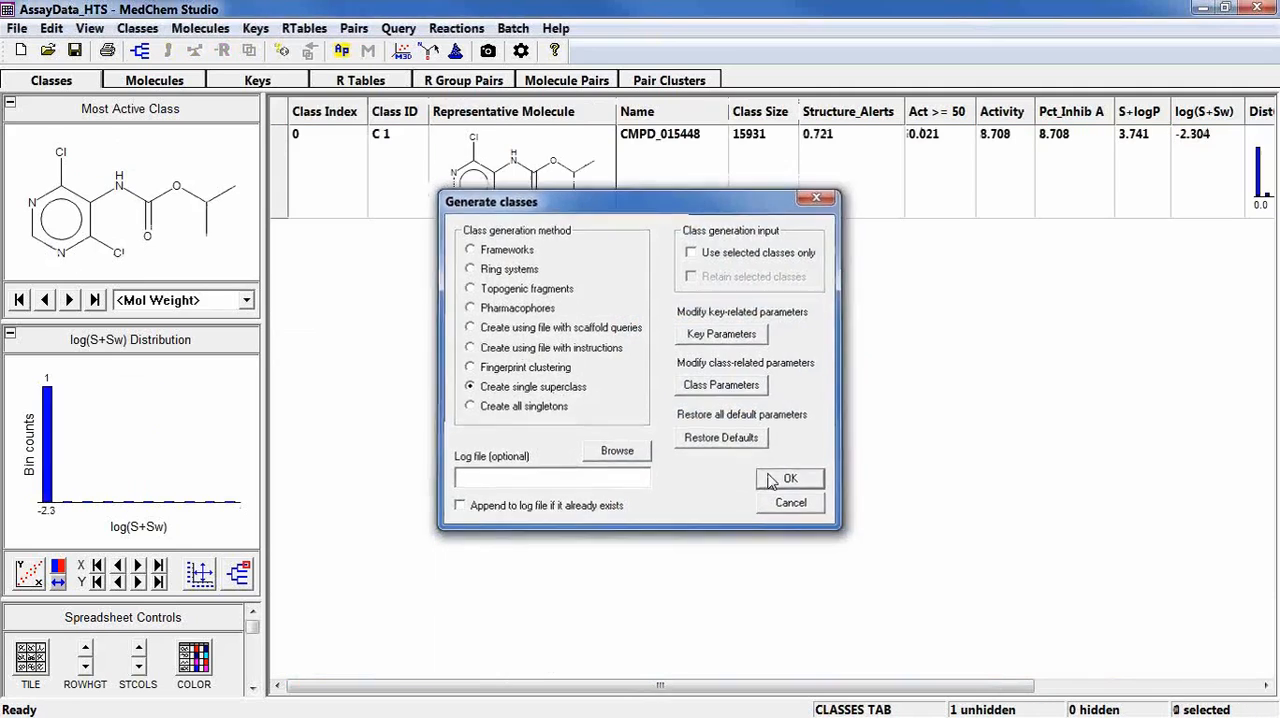
Set up matched molecular pairs for the superclass with at most 4 unmatched atoms and bonds, minimum Tanimoto similarity 0.8 and 1 change site.
{"action": "left_click", "coordinate": [541, 194]}
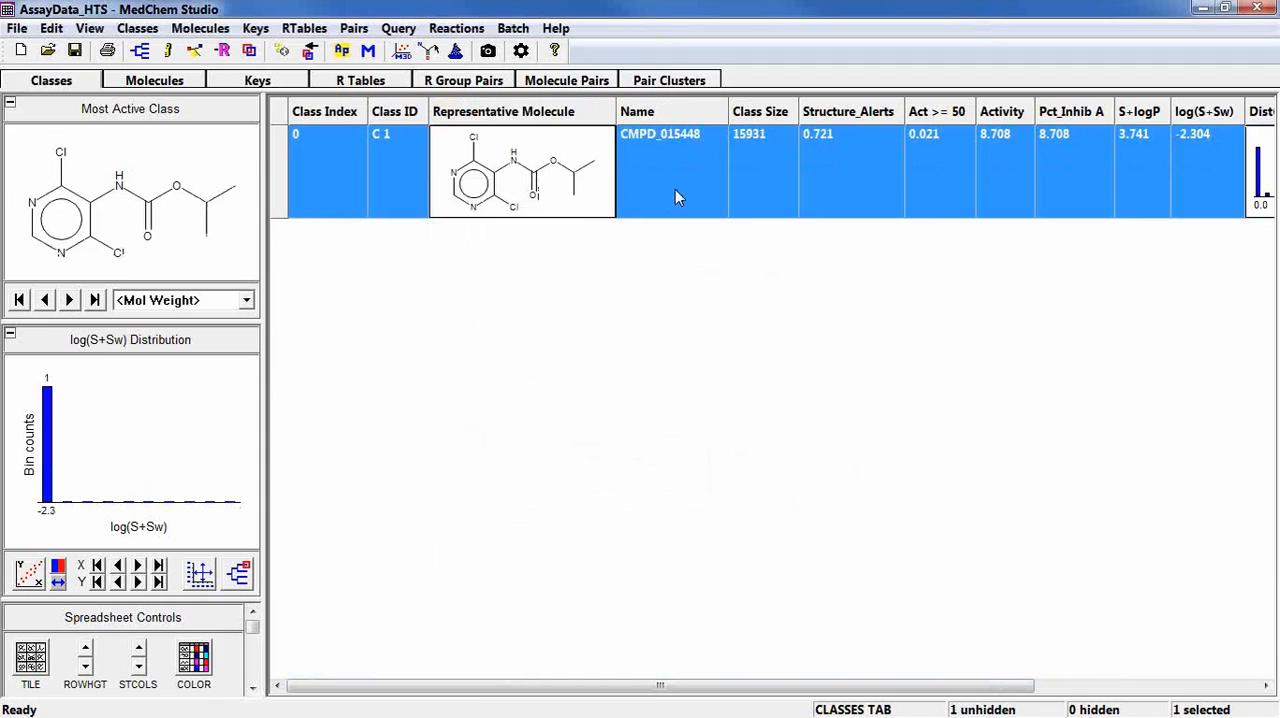
{"action": "left_click", "coordinate": [568, 84]}
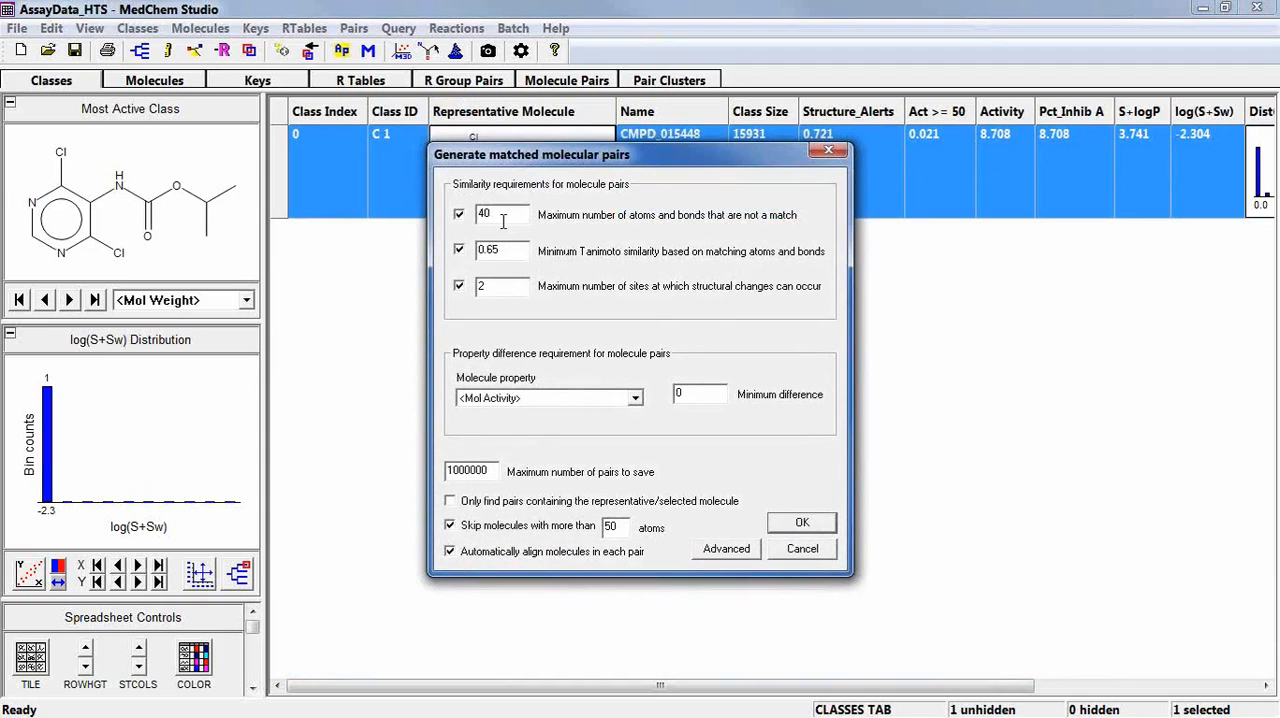
{"action": "left_click_drag", "start_coordinate": [503, 218], "coordinate": [462, 214]}
{"action": "type", "text": "4"}
{"action": "left_click", "coordinate": [501, 251]}
{"action": "key", "text": "BackSpace"}
{"action": "key", "text": "BackSpace"}
{"action": "type", "text": "8"}
{"action": "left_click", "coordinate": [502, 290]}
{"action": "key", "text": "BackSpace"}
{"action": "type", "text": "1"}
Require a minimum molecule activity difference of 50 and generate the matched molecular pairs.
{"action": "left_click", "coordinate": [678, 394]}
{"action": "key", "text": "BackSpace"}
{"action": "type", "text": "50"}
{"action": "left_click", "coordinate": [801, 524]}
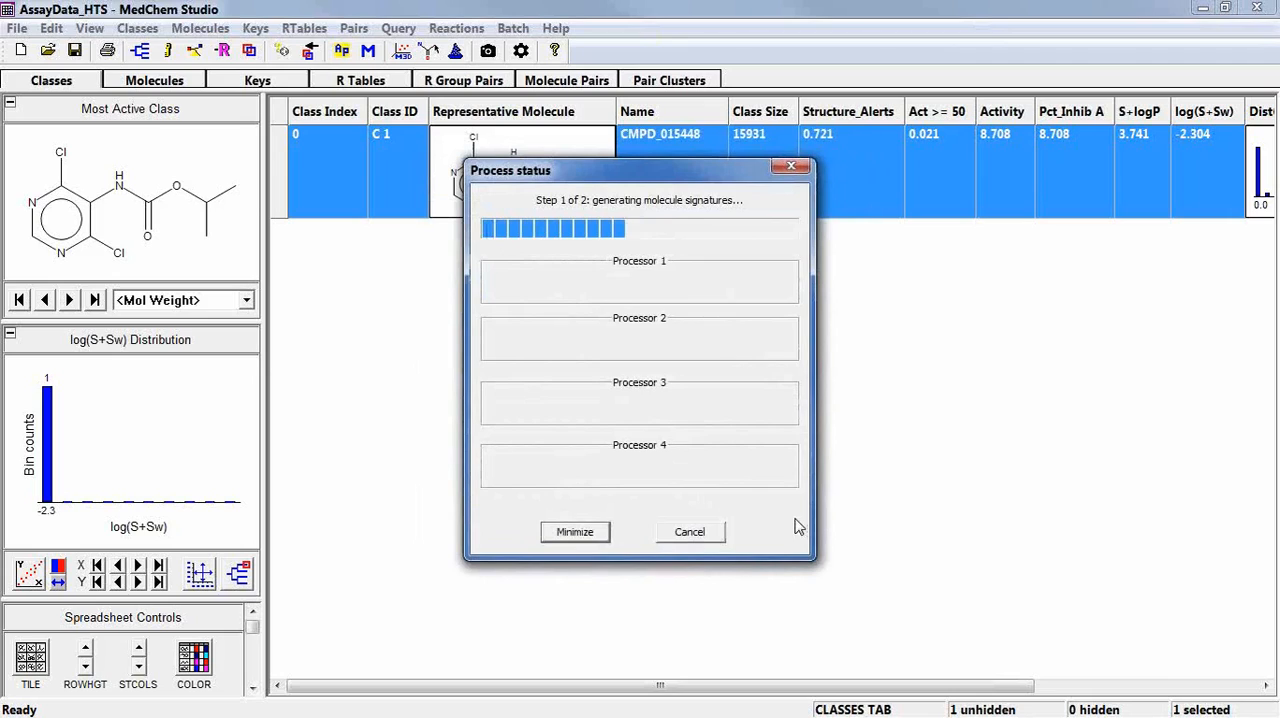
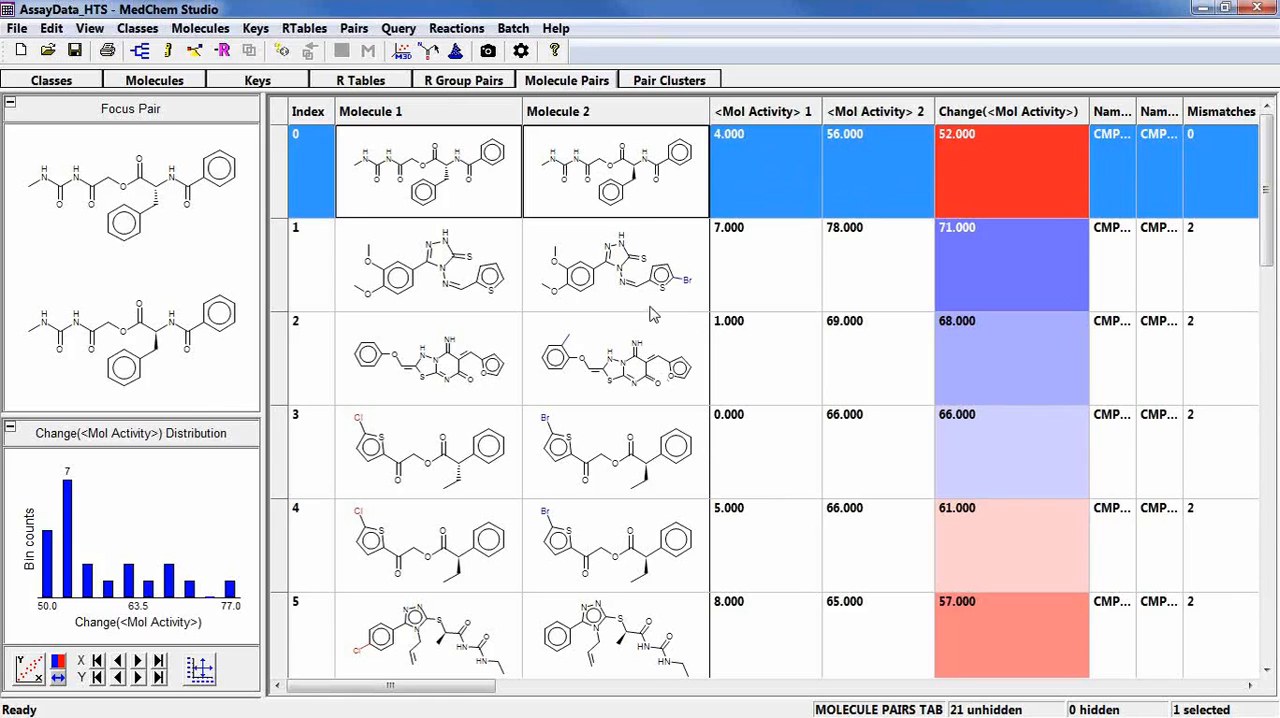
Look through the generated matched molecular pairs and compare their activity changes.
{"action": "left_click", "coordinate": [650, 308]}
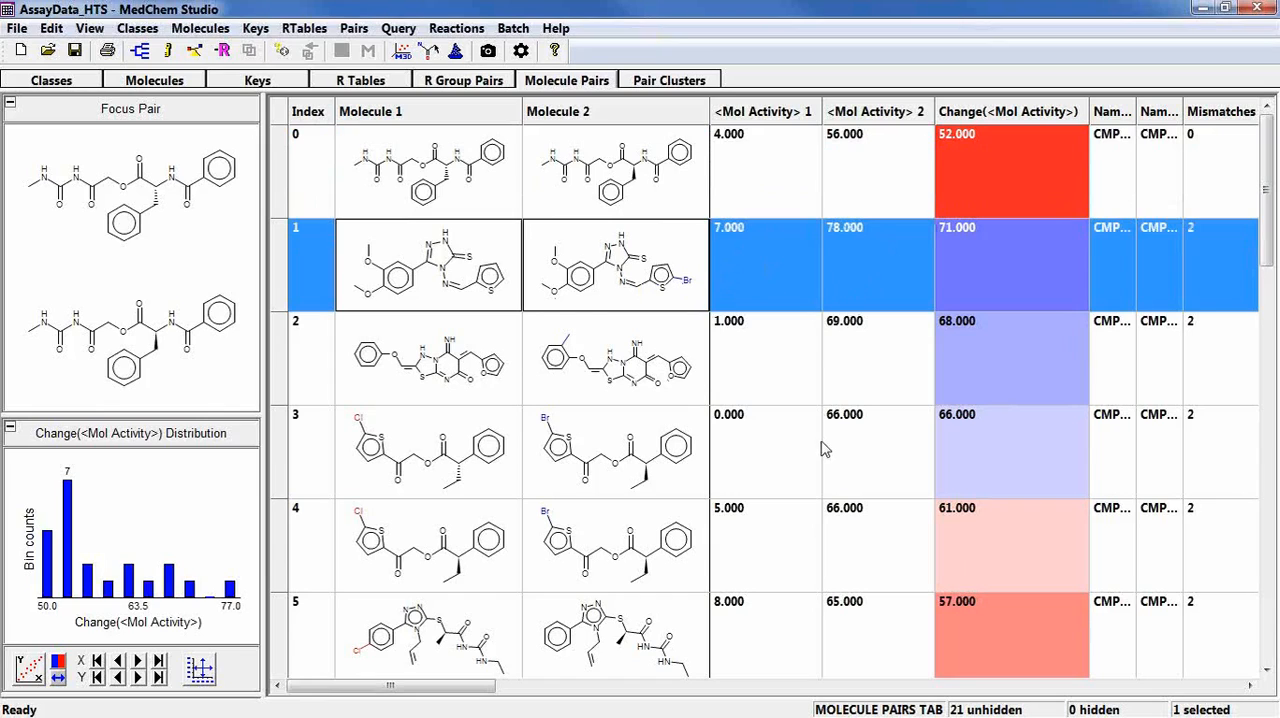
{"action": "scroll", "coordinate": [820, 450], "scroll_direction": "down", "scroll_amount": 2}
{"action": "scroll", "coordinate": [816, 452], "scroll_direction": "down", "scroll_amount": 2}
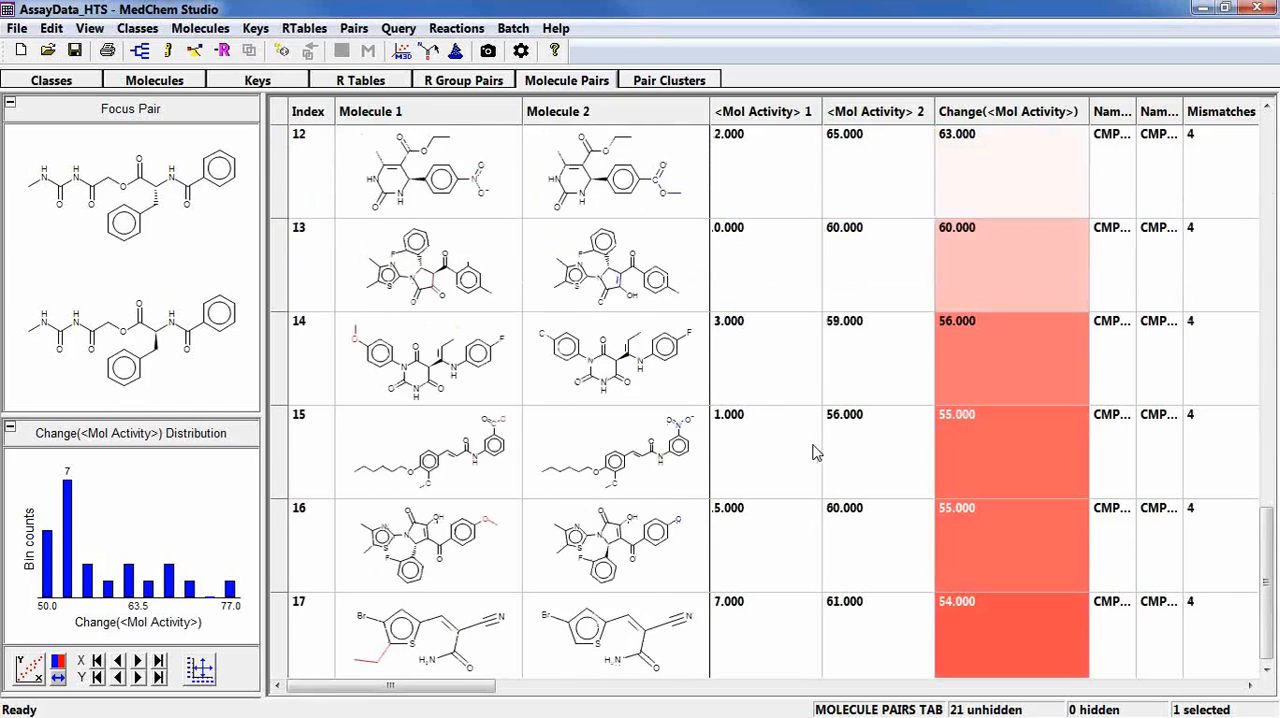
{"action": "scroll", "coordinate": [816, 452], "scroll_direction": "down", "scroll_amount": 1}
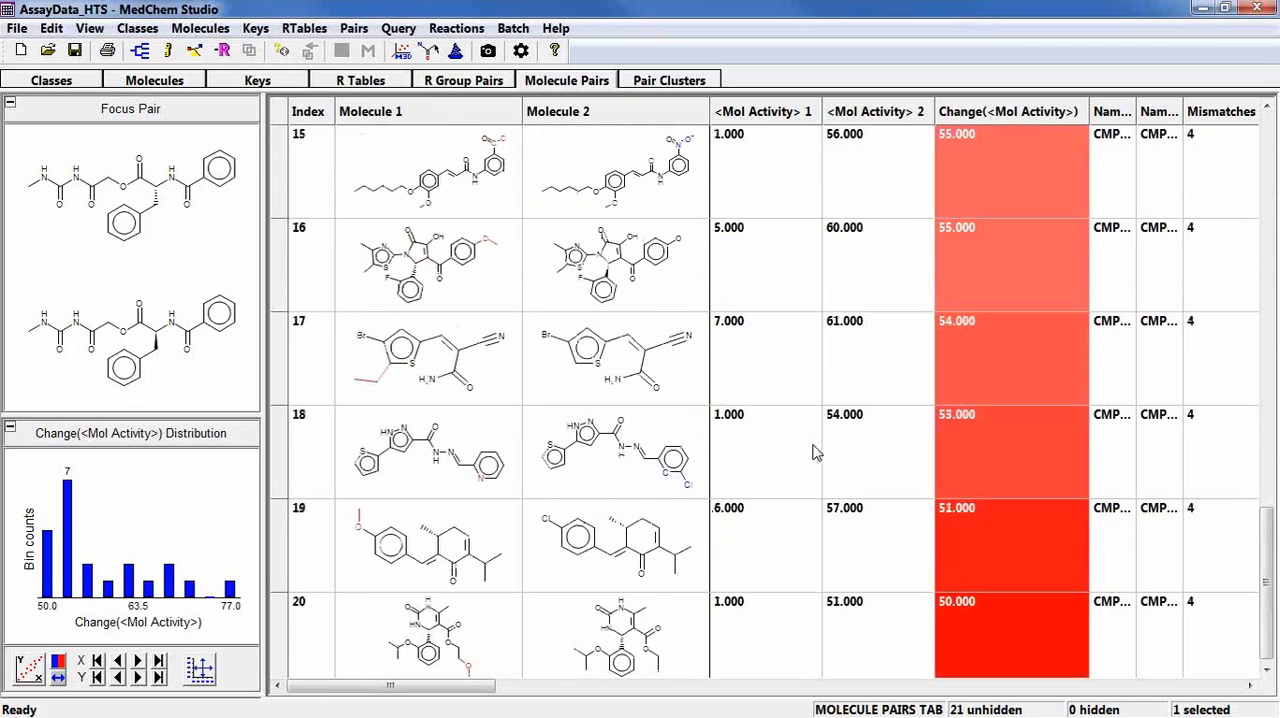
{"action": "scroll", "coordinate": [816, 452], "scroll_direction": "up", "scroll_amount": 5}
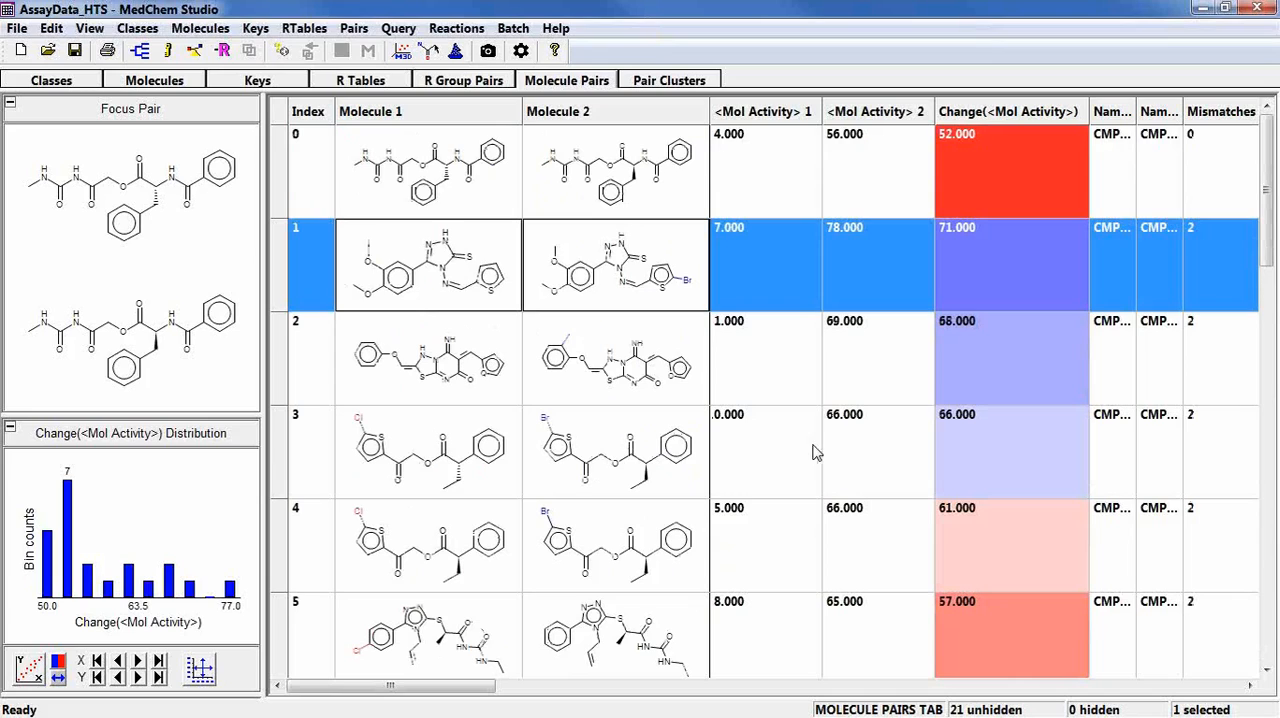
Generate new classes from the superclass with the Create all singletons method.
{"action": "left_click", "coordinate": [58, 82]}
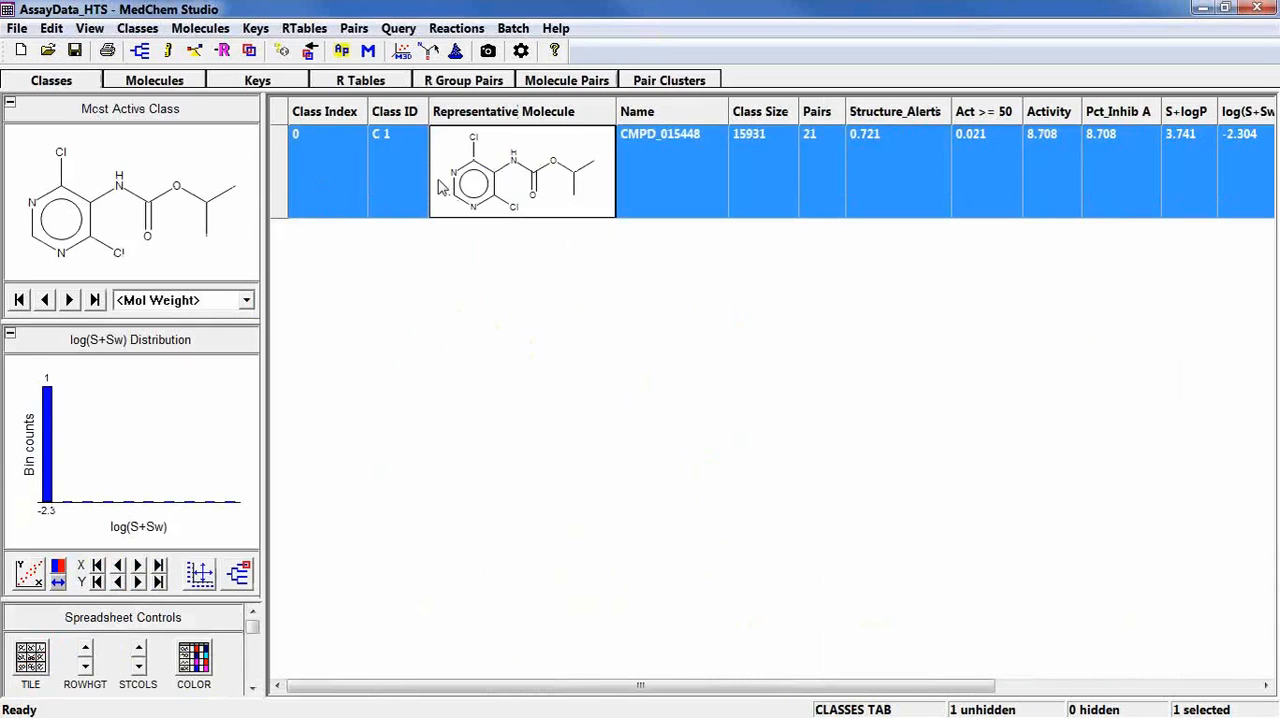
{"action": "left_click", "coordinate": [143, 53]}
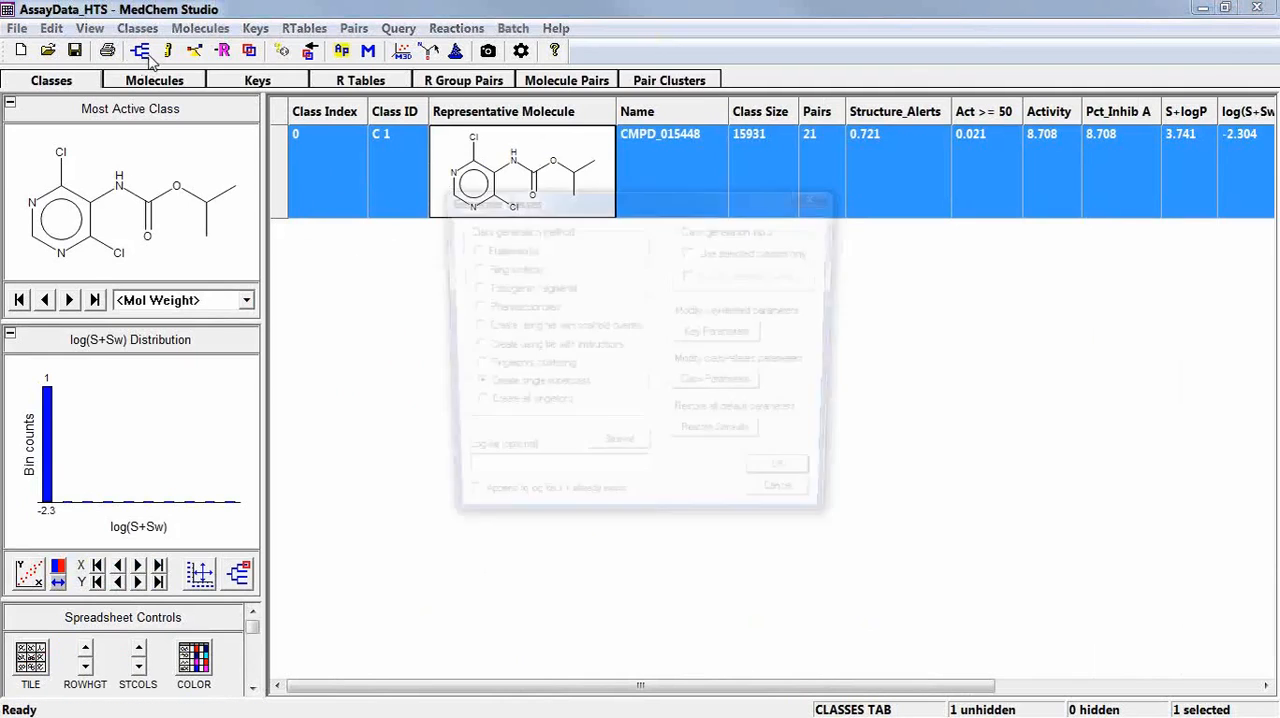
{"action": "left_click", "coordinate": [469, 407]}
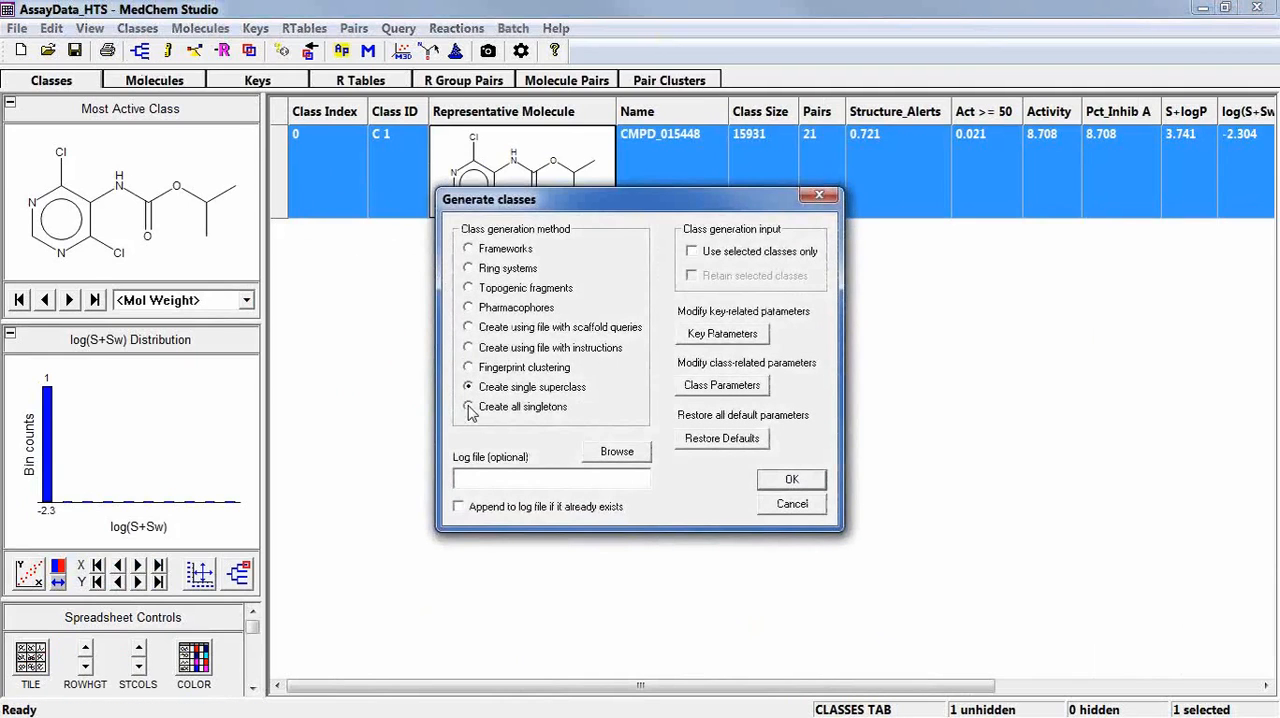
{"action": "left_click", "coordinate": [789, 482]}
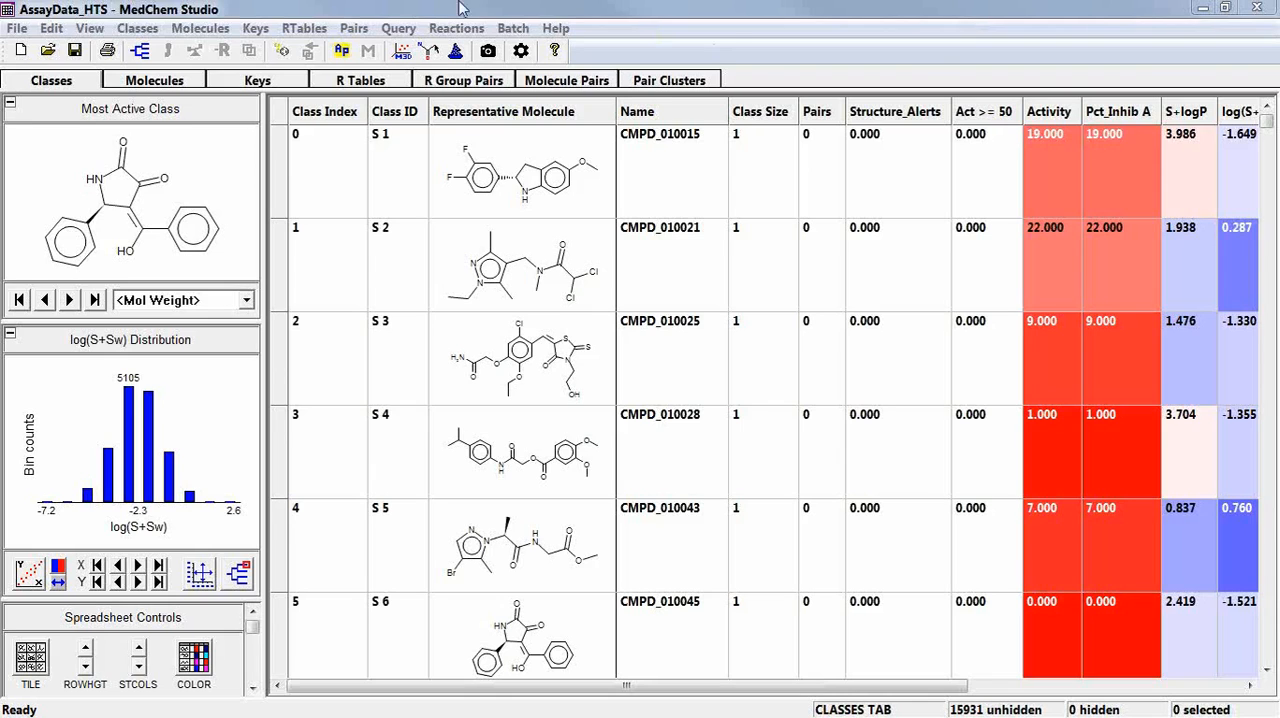
Generate classes from the singletons with the Frameworks method.
{"action": "left_click", "coordinate": [139, 51]}
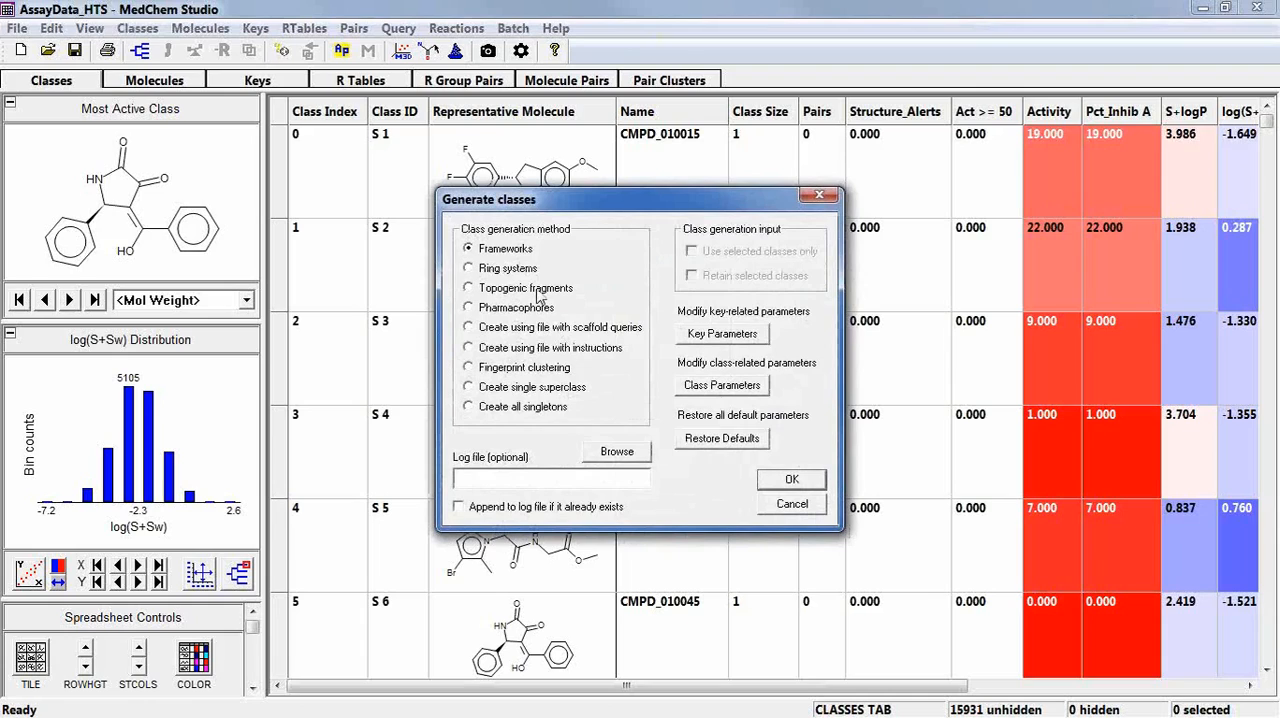
{"action": "mouse_move", "coordinate": [537, 292]}
{"action": "left_click", "coordinate": [786, 480]}
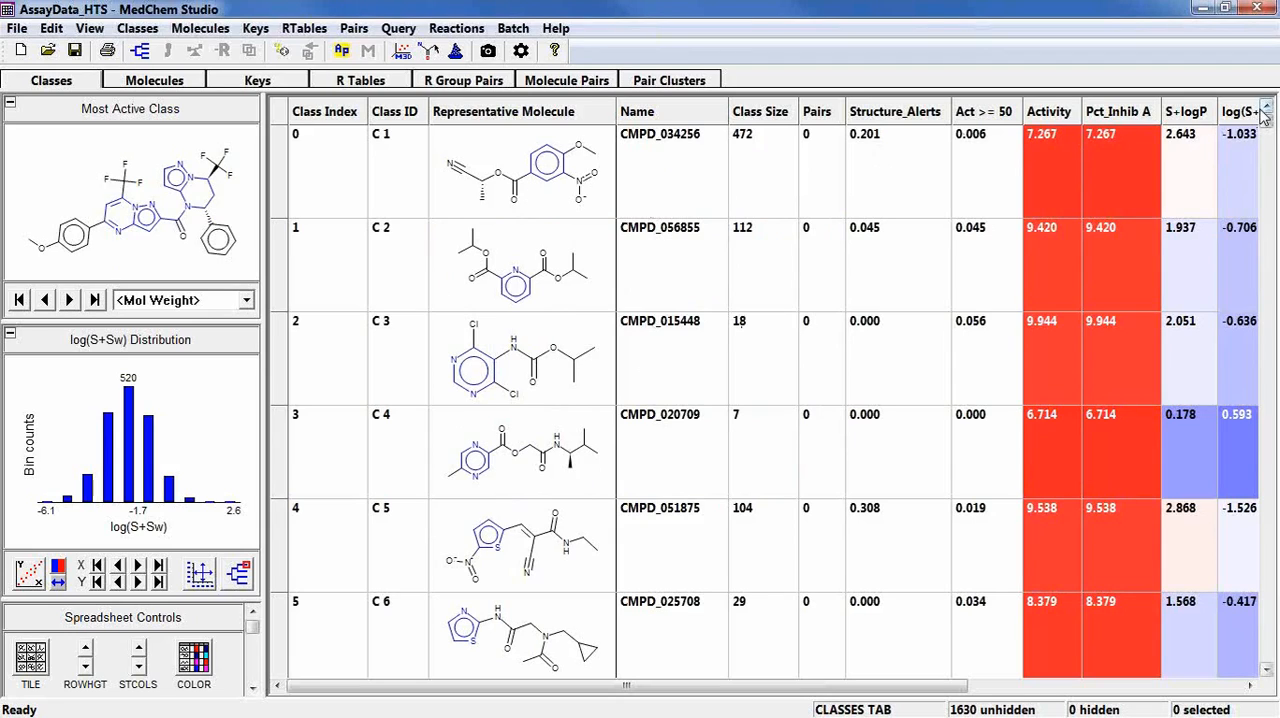
Select class C 1, browse its member molecules for the shared framework, and return to the class list.
{"action": "left_click", "coordinate": [547, 203]}
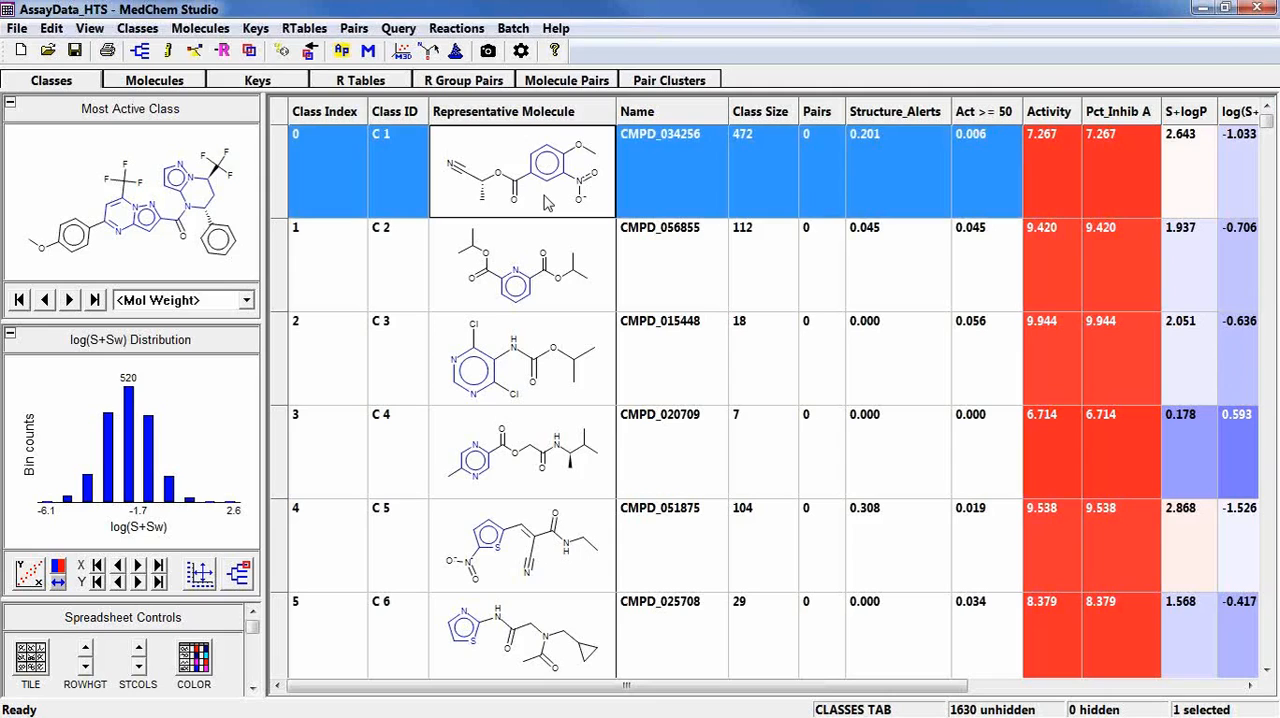
{"action": "left_click", "coordinate": [185, 82]}
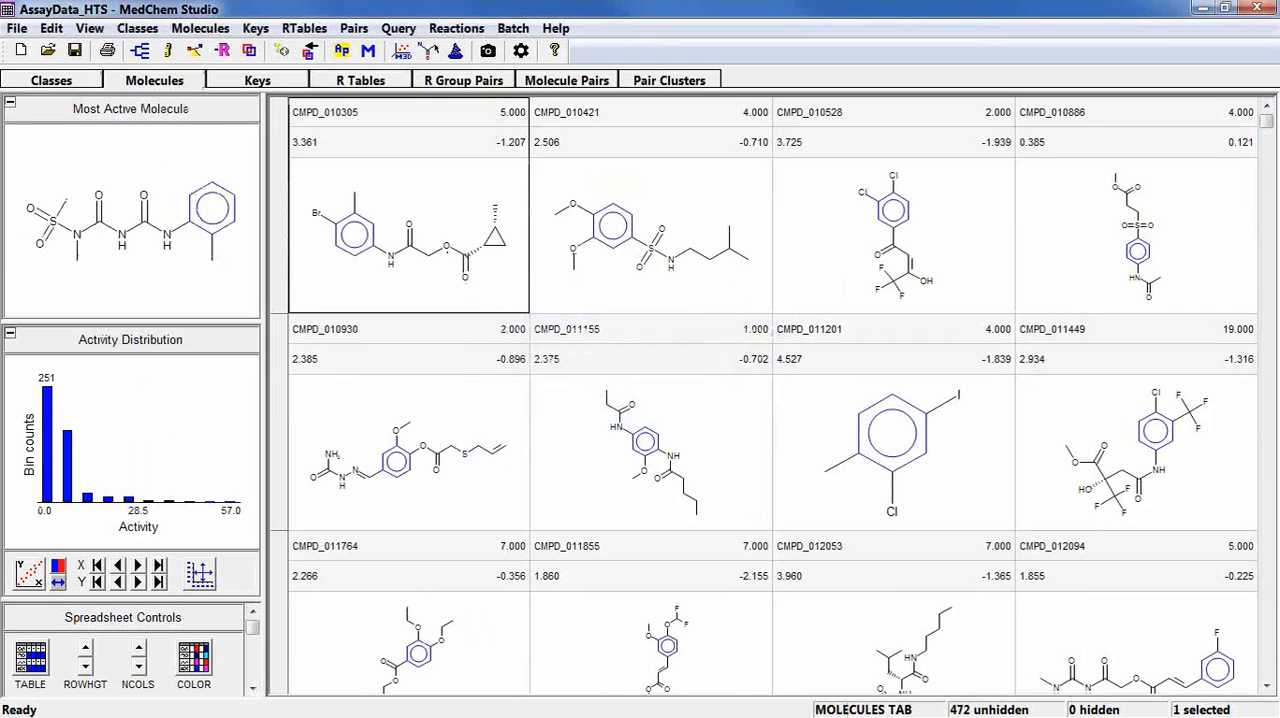
{"action": "left_click", "coordinate": [1263, 610]}
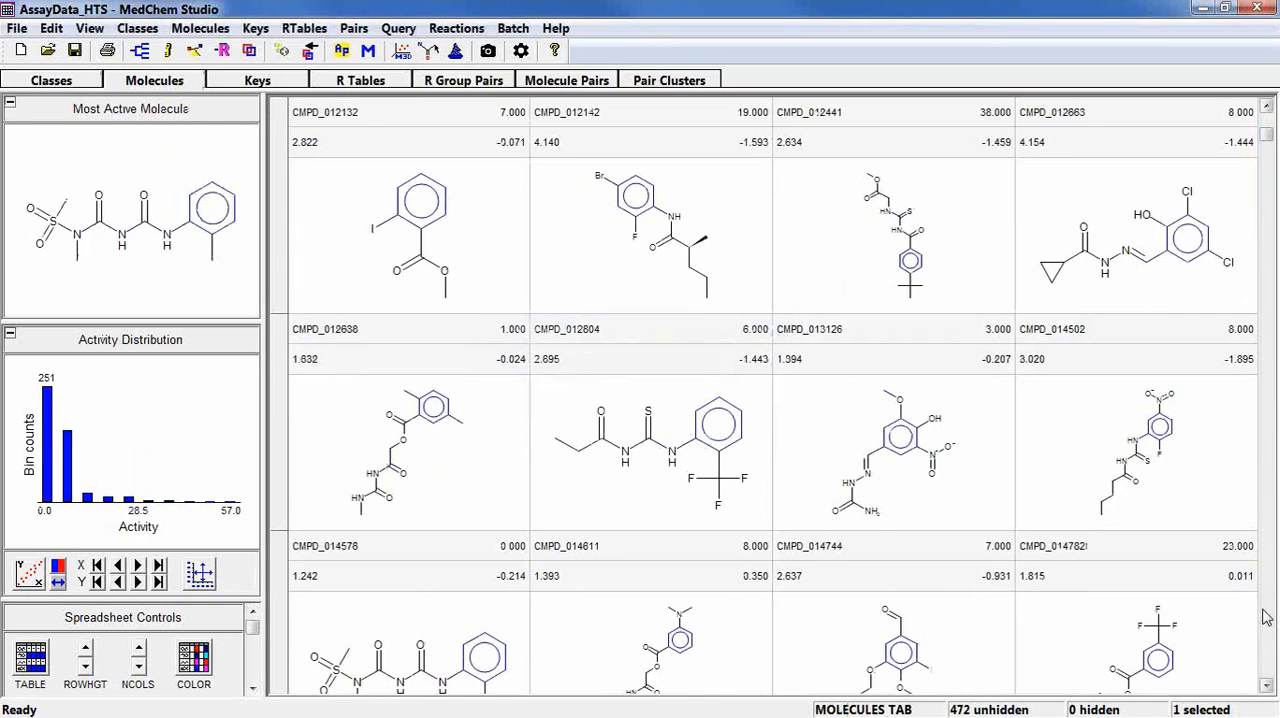
{"action": "left_click", "coordinate": [1263, 610]}
{"action": "left_click", "coordinate": [1265, 615]}
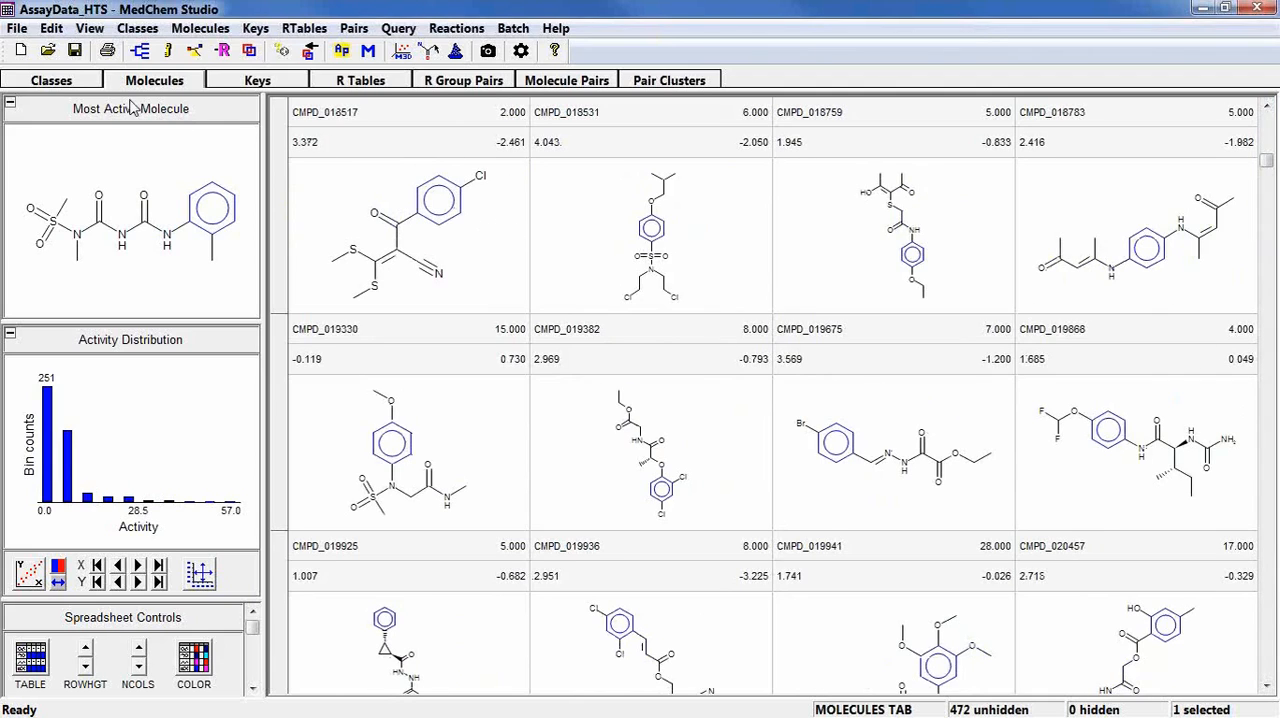
{"action": "left_click", "coordinate": [52, 81]}
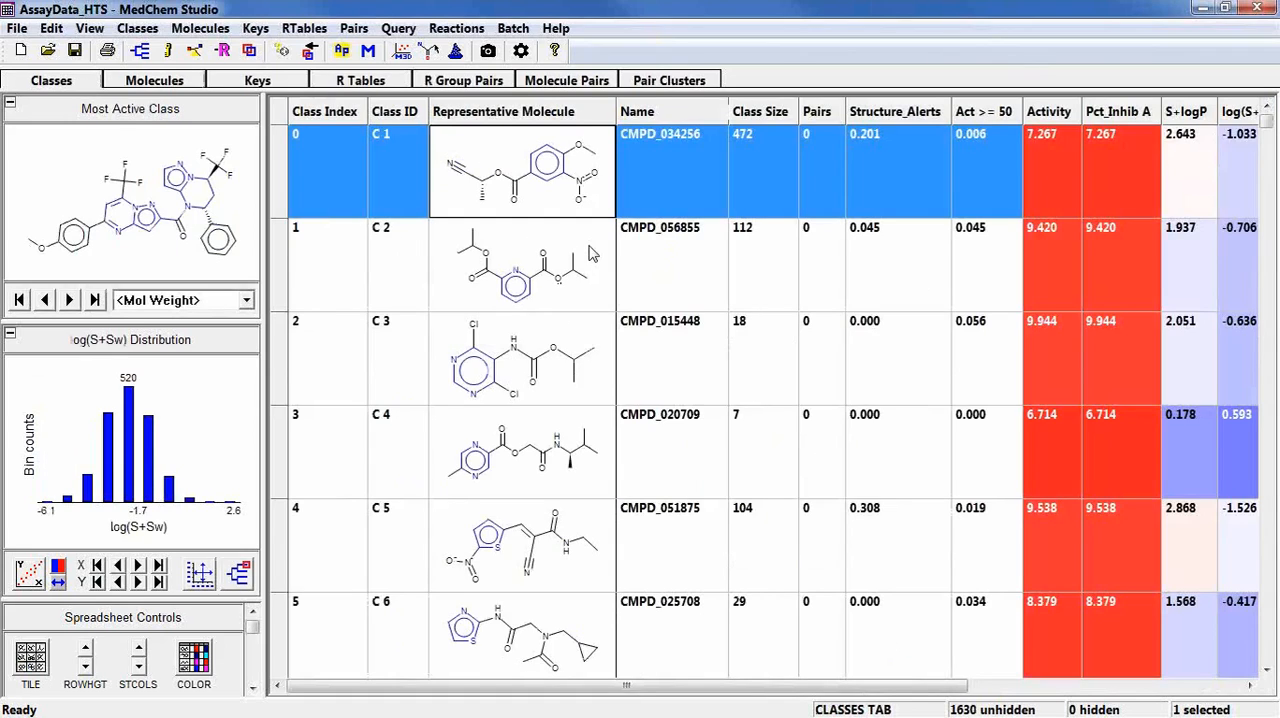
Select class C 2, view its member molecules, and return to the class list.
{"action": "left_click", "coordinate": [550, 290]}
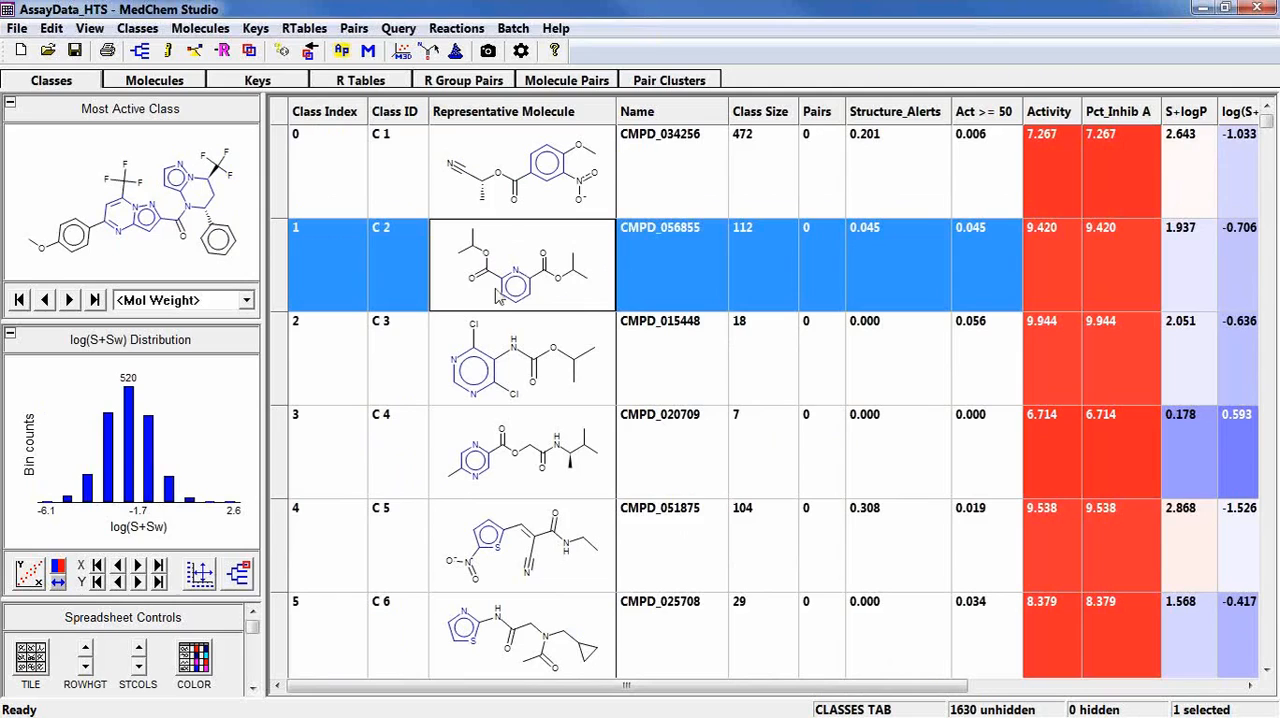
{"action": "left_click", "coordinate": [187, 86]}
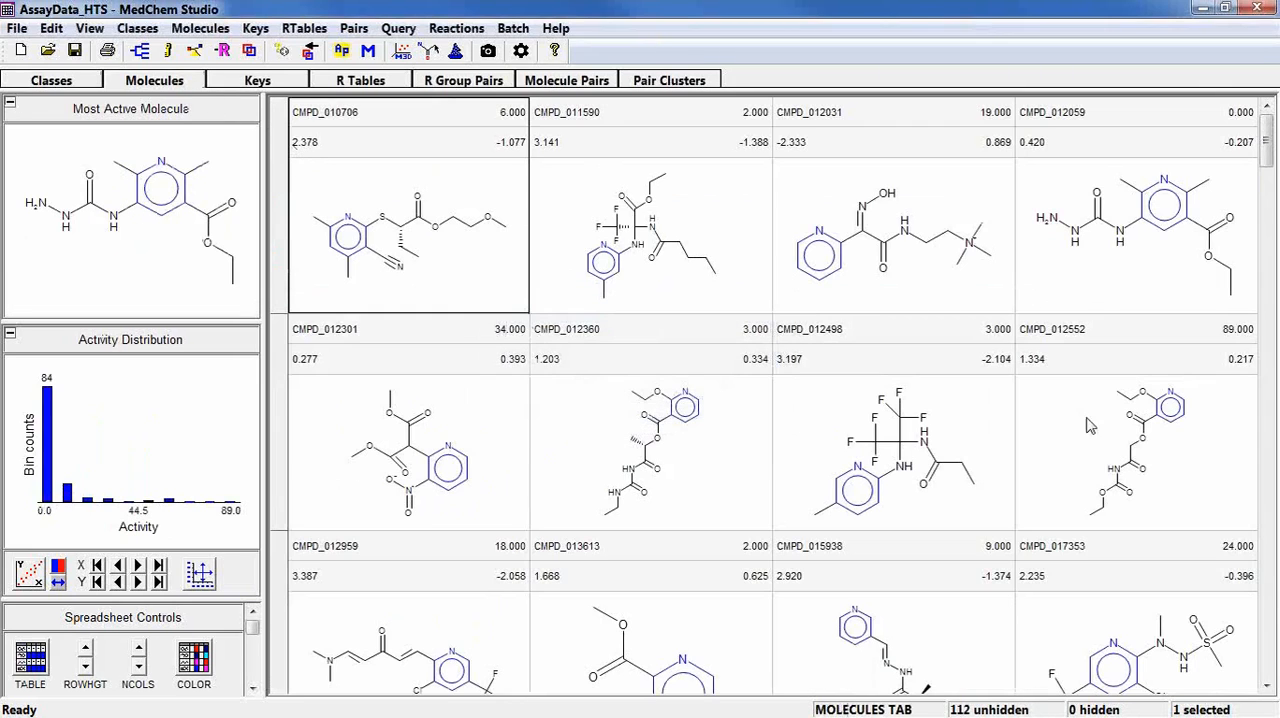
{"action": "left_click", "coordinate": [82, 82]}
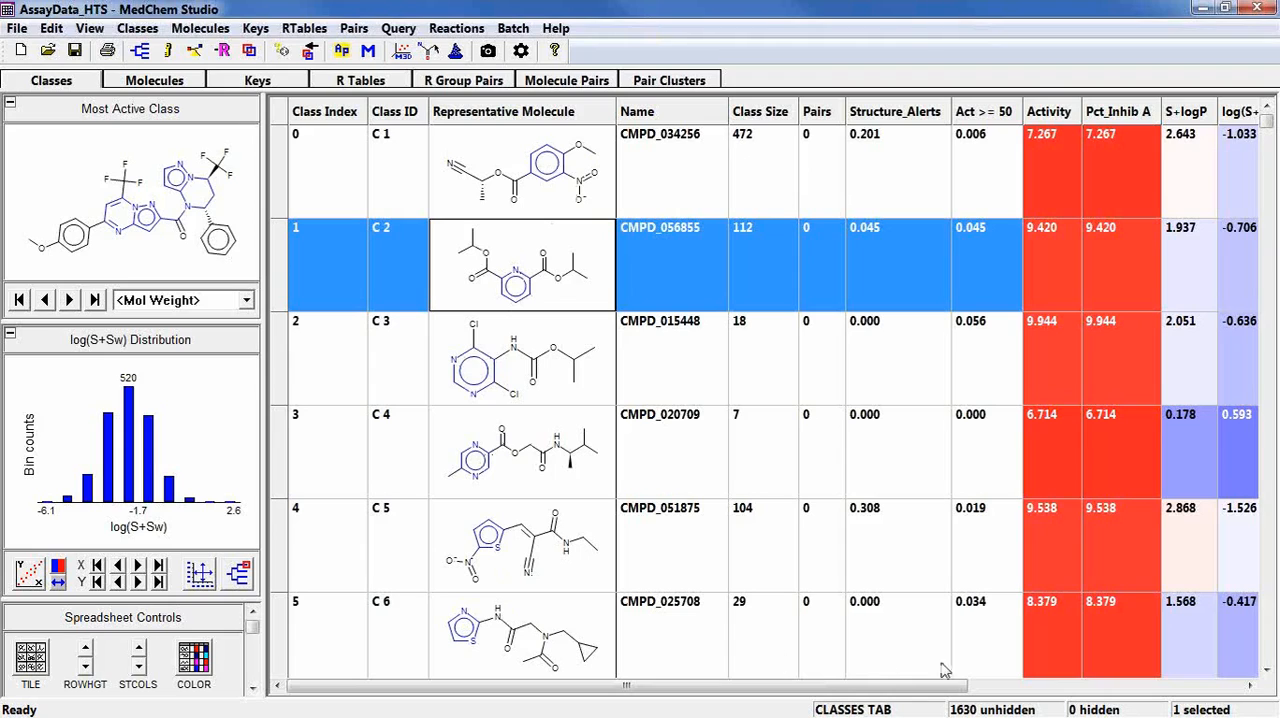
Browse the framework classes, sort them by Class Size in ascending and descending order, and restore the original order.
{"action": "left_click", "coordinate": [1266, 634]}
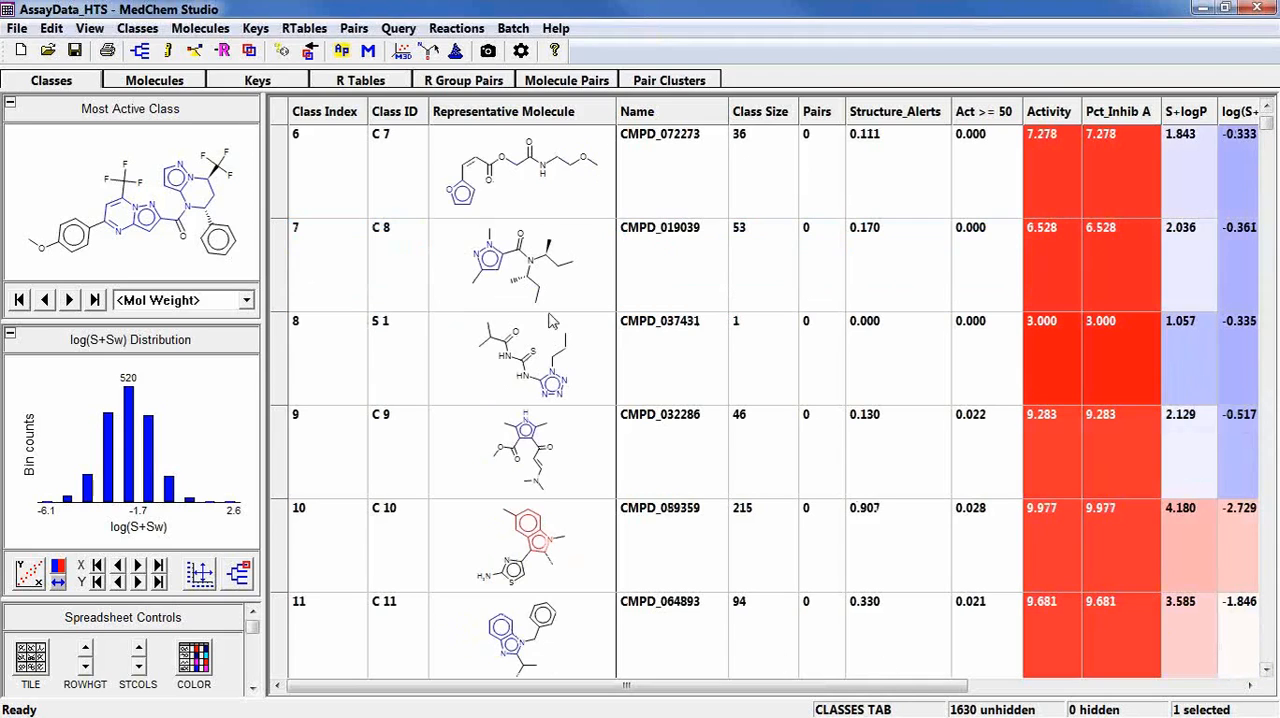
{"action": "left_click", "coordinate": [1267, 126]}
{"action": "scroll", "coordinate": [1003, 330], "scroll_direction": "down", "scroll_amount": 9}
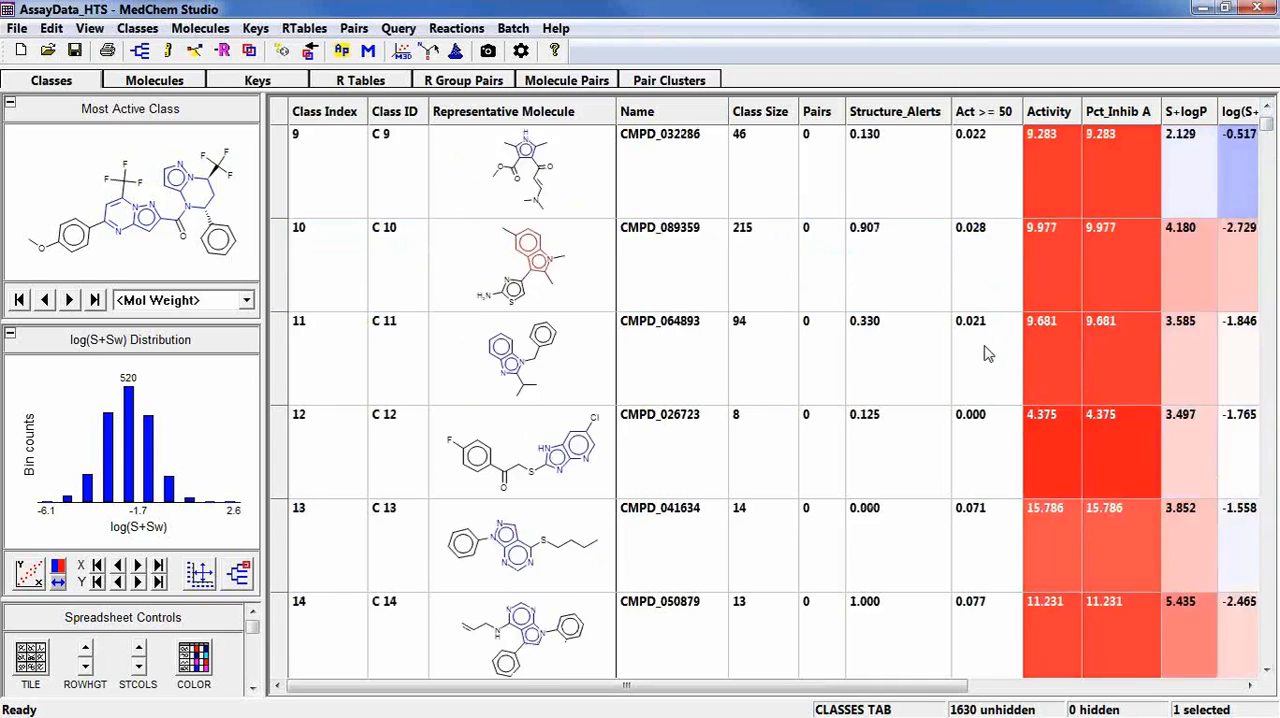
{"action": "scroll", "coordinate": [928, 395], "scroll_direction": "down", "scroll_amount": 3}
{"action": "scroll", "coordinate": [922, 392], "scroll_direction": "up", "scroll_amount": 12}
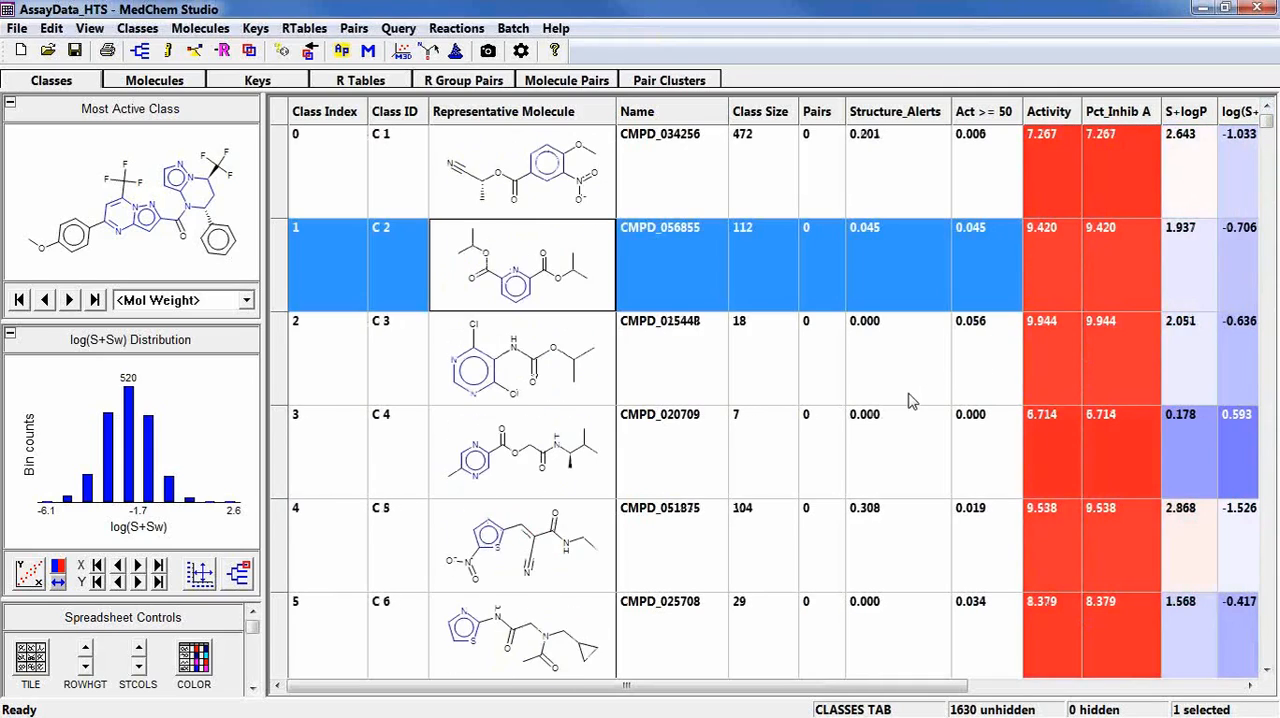
{"action": "left_click", "coordinate": [757, 118]}
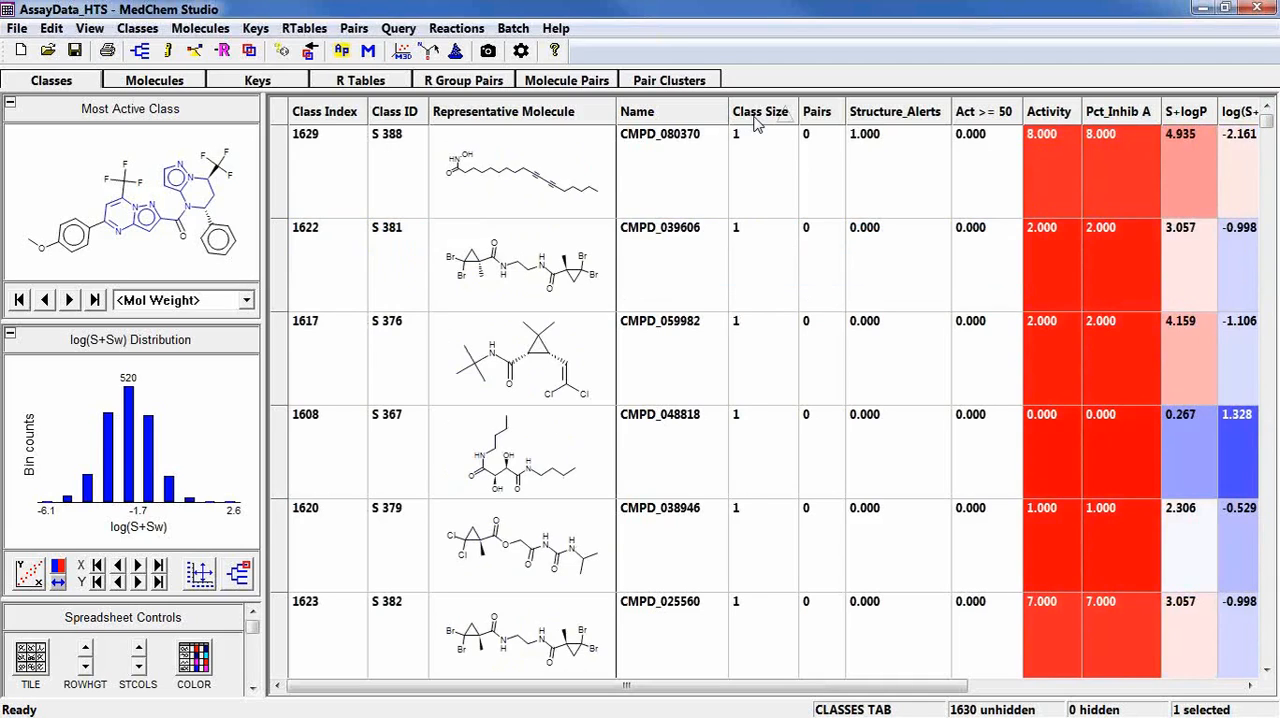
{"action": "left_click", "coordinate": [757, 118]}
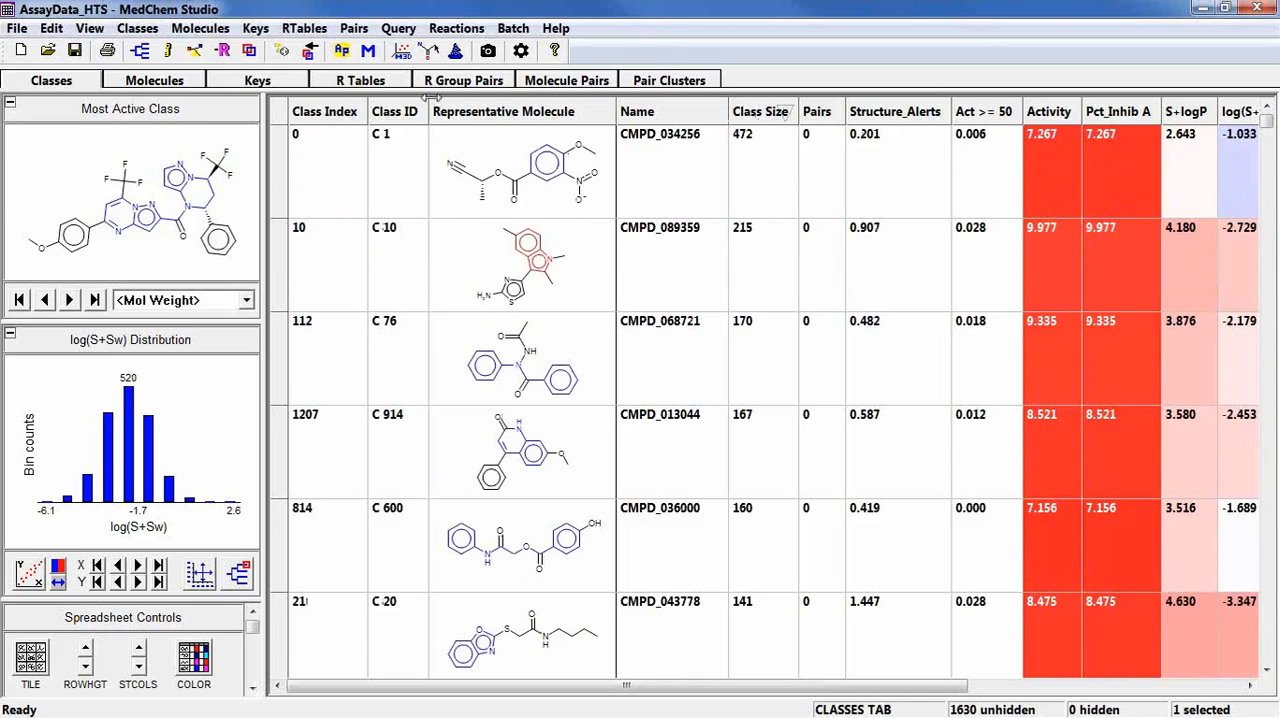
{"action": "left_click", "coordinate": [756, 114]}
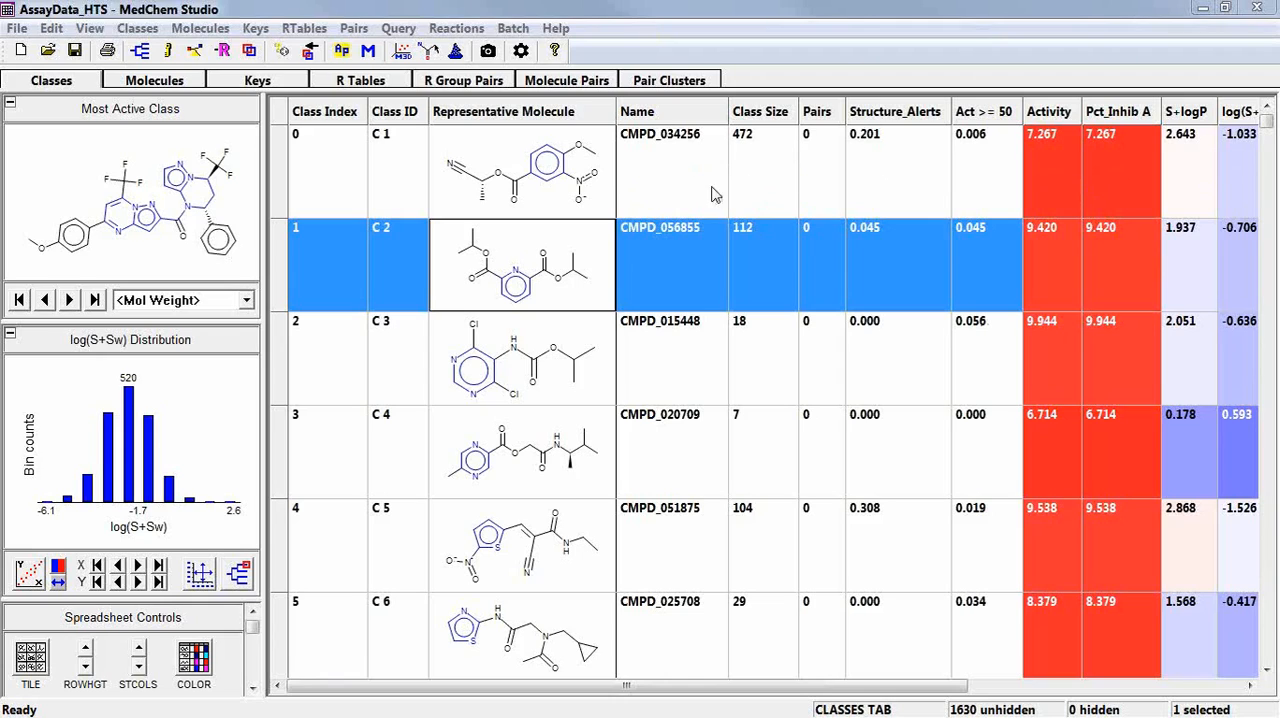
Sort the classes by S+logP in ascending order to examine the values, and restore the original order.
{"action": "left_click", "coordinate": [1196, 688]}
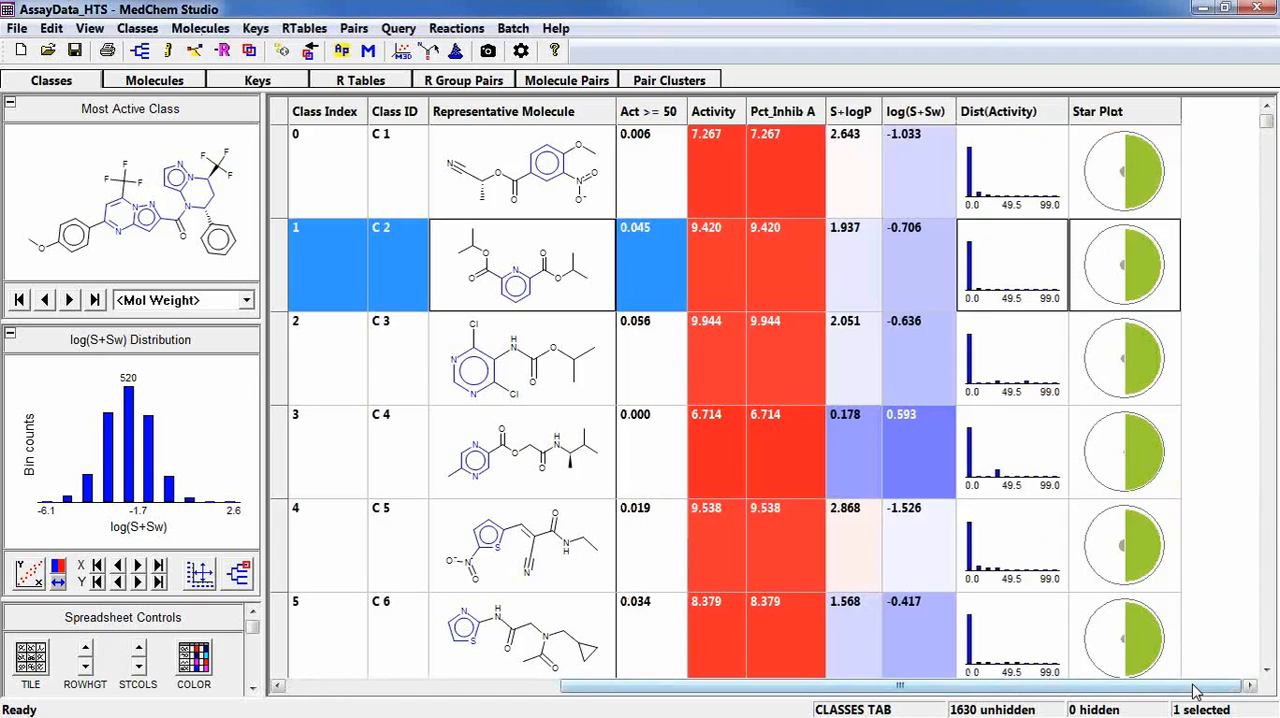
{"action": "left_click", "coordinate": [866, 115]}
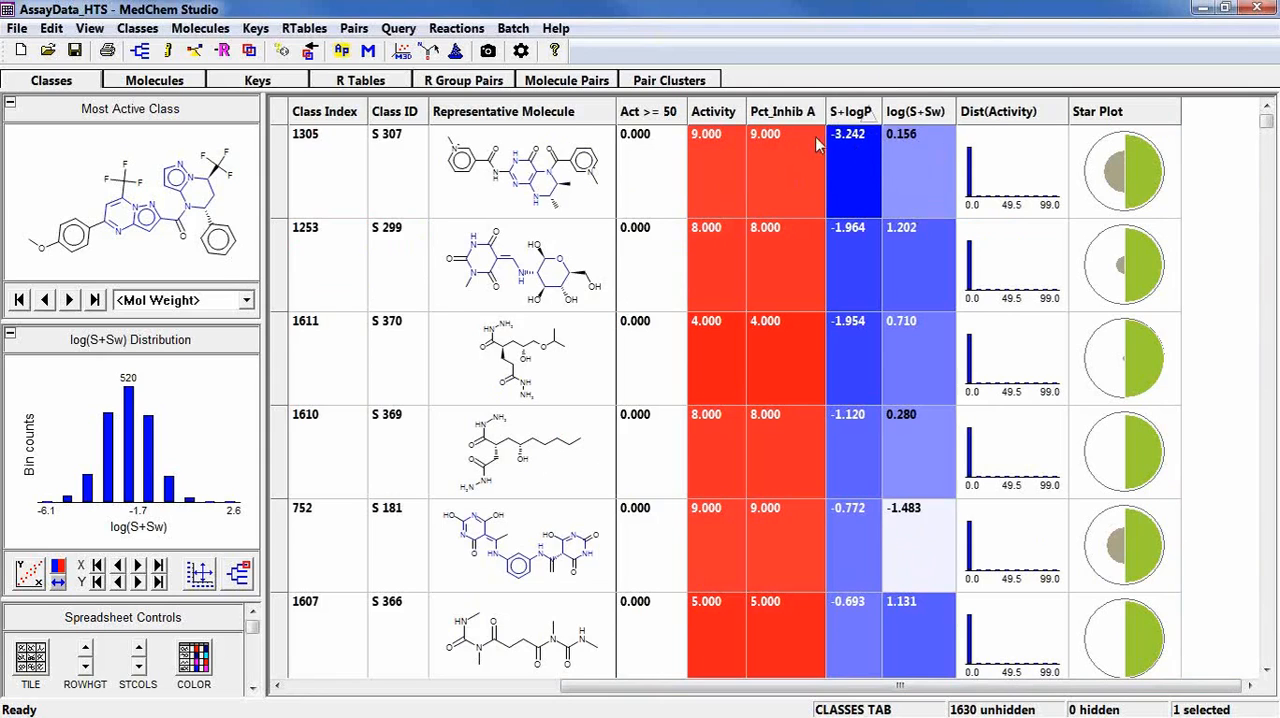
{"action": "scroll", "coordinate": [847, 217], "scroll_direction": "down", "scroll_amount": 1}
{"action": "scroll", "coordinate": [847, 217], "scroll_direction": "down", "scroll_amount": 3}
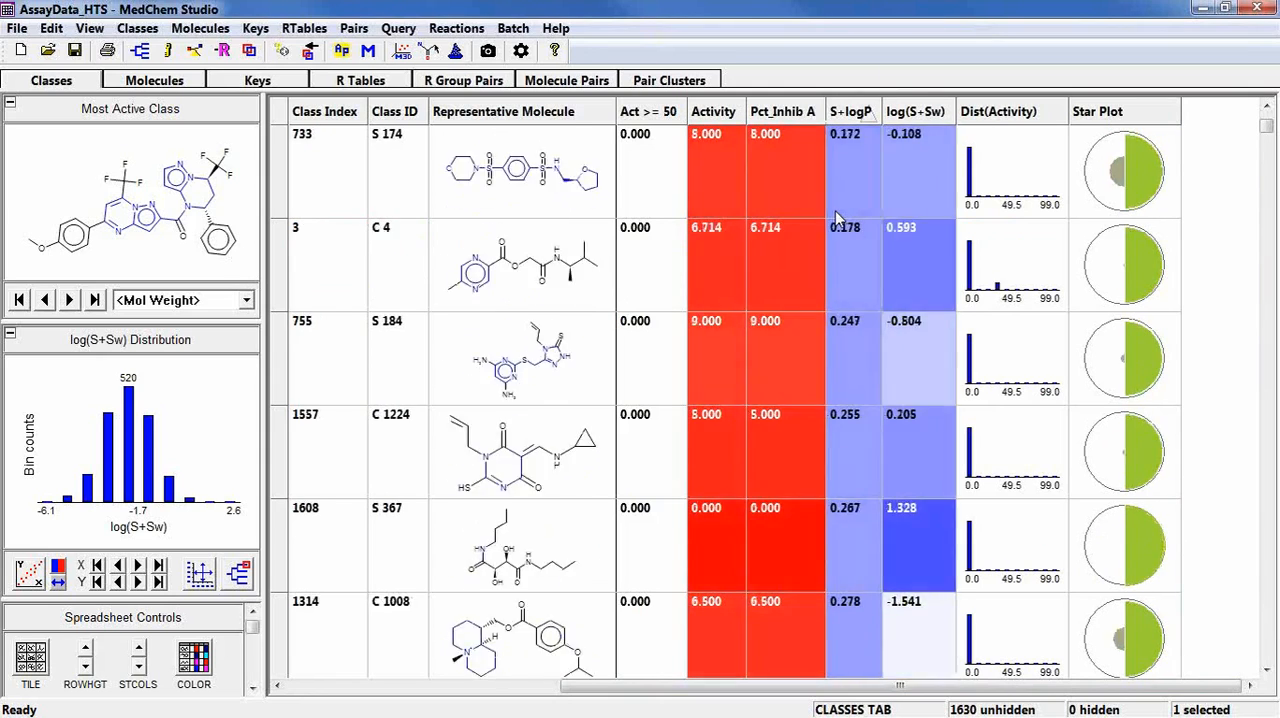
{"action": "scroll", "coordinate": [836, 217], "scroll_direction": "up", "scroll_amount": 4}
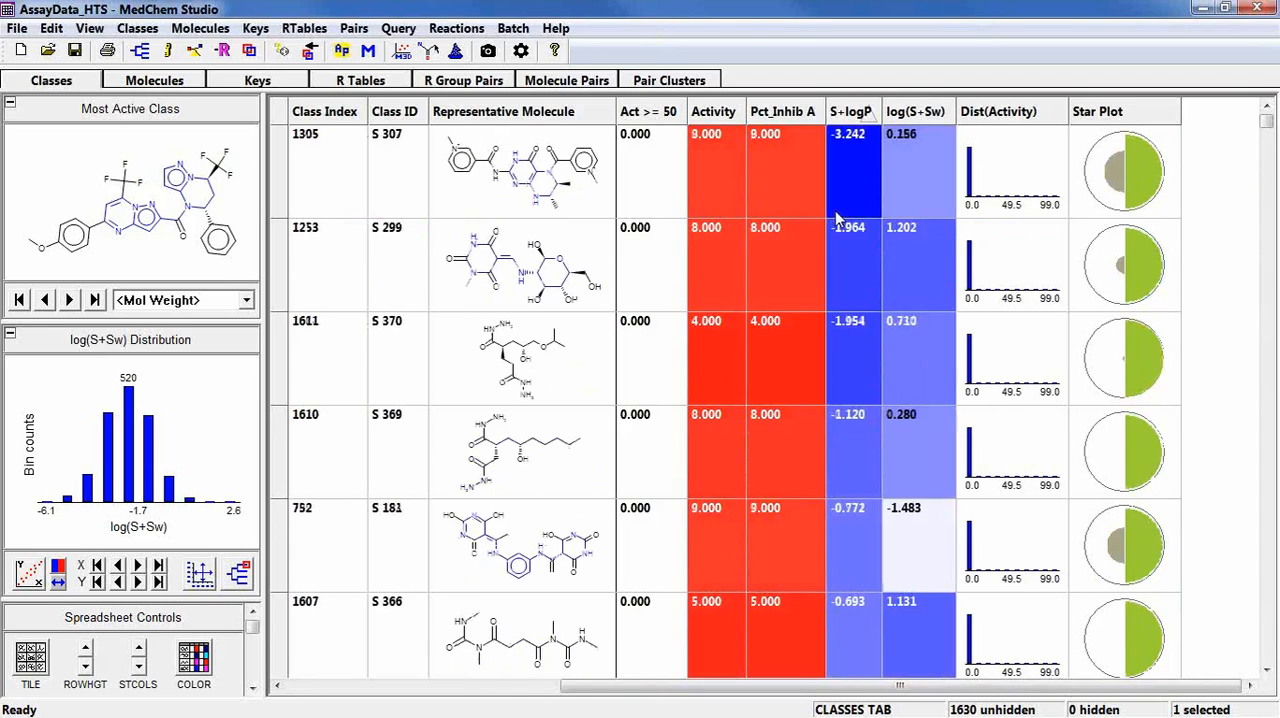
{"action": "left_click", "coordinate": [854, 117]}
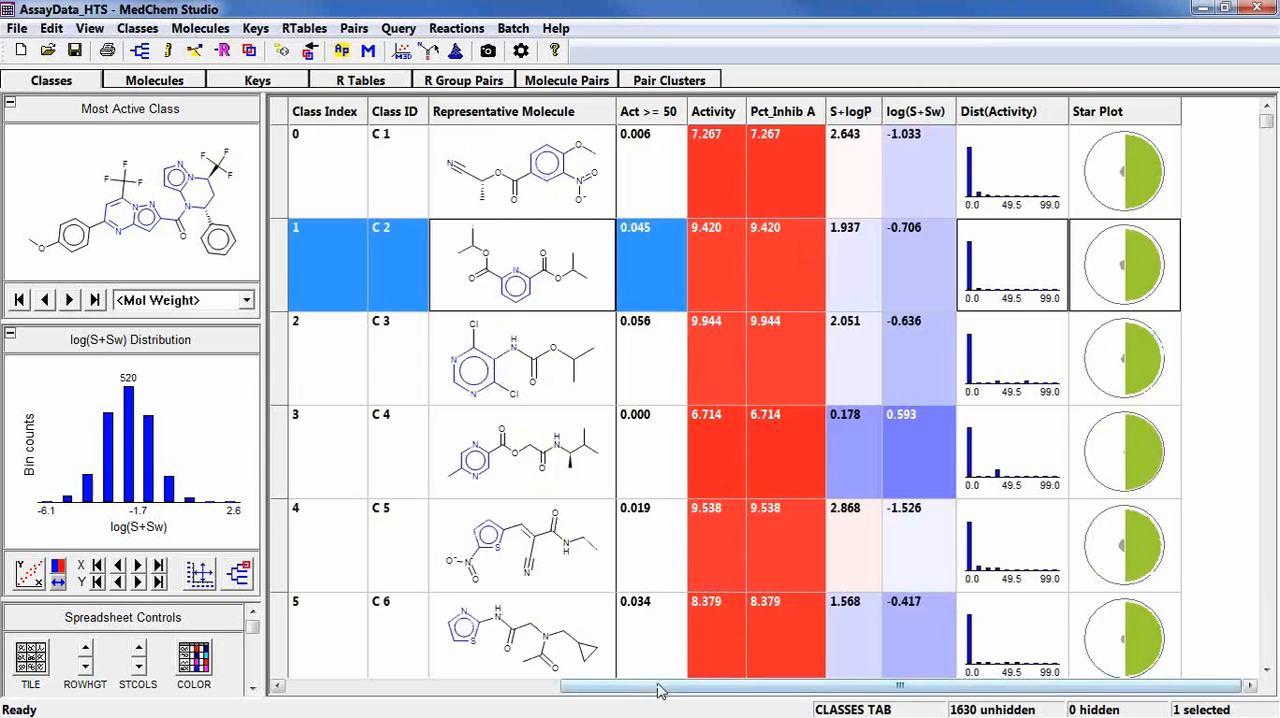
{"action": "left_click_drag", "start_coordinate": [634, 686], "coordinate": [299, 666]}
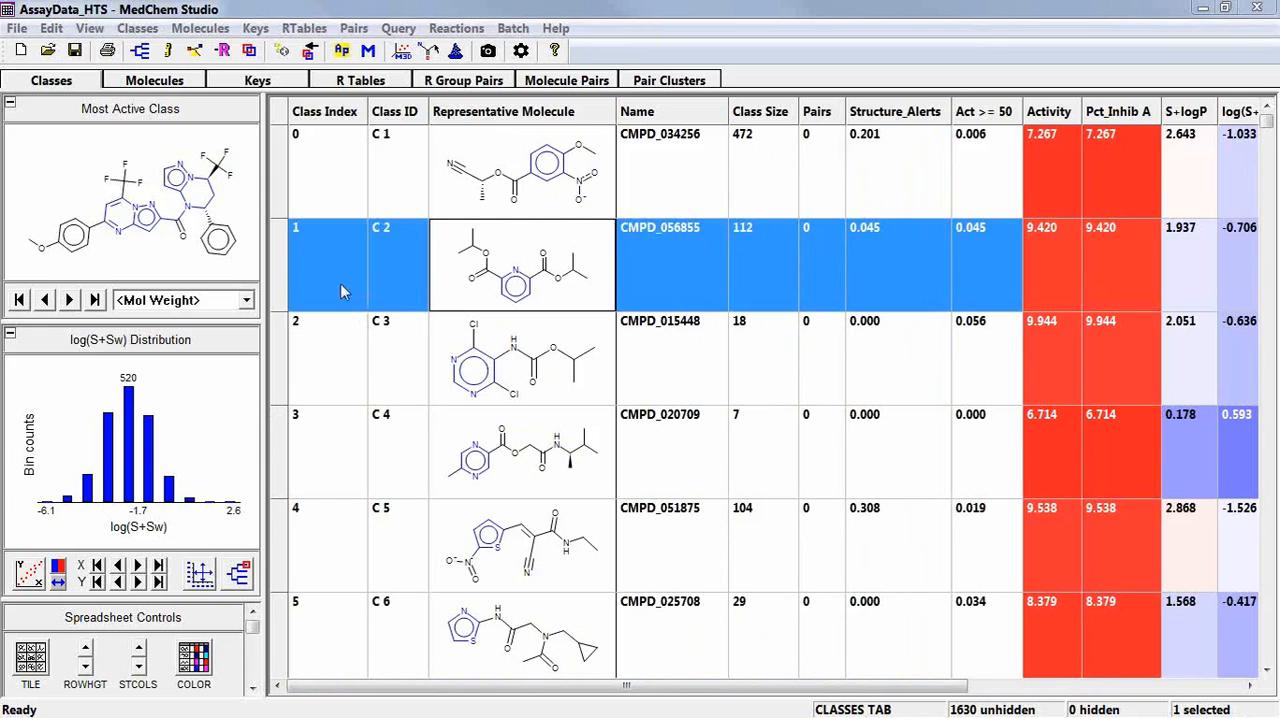
View the molecules of class C 2 and inspect the structures in the second bar of the Activity Distribution.
{"action": "left_click", "coordinate": [179, 84]}
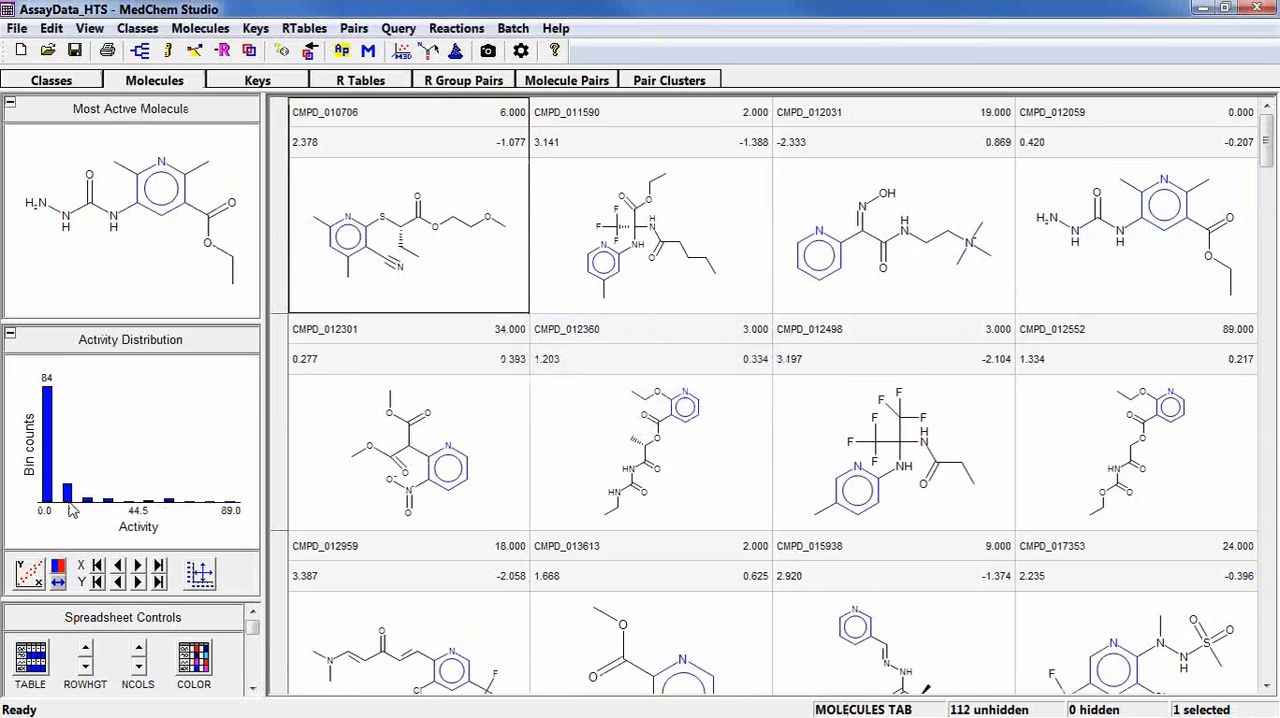
{"action": "left_click", "coordinate": [66, 495]}
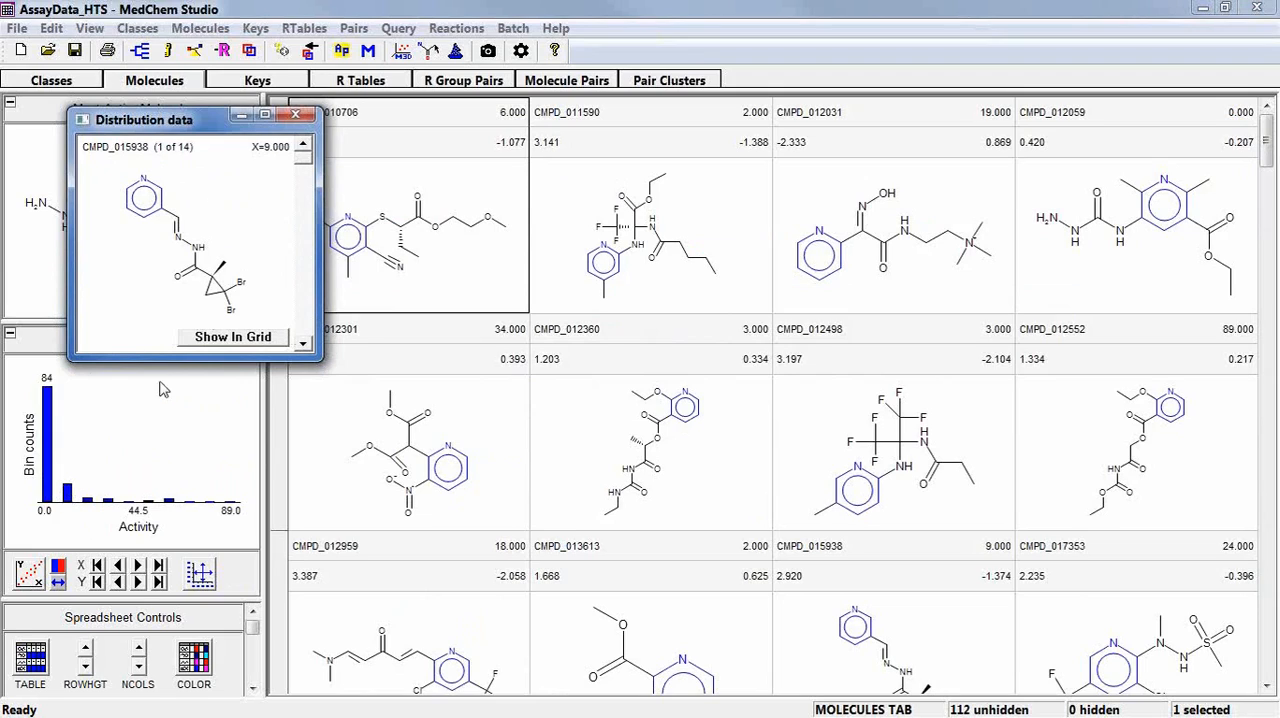
{"action": "left_click", "coordinate": [307, 302]}
{"action": "left_click", "coordinate": [307, 302]}
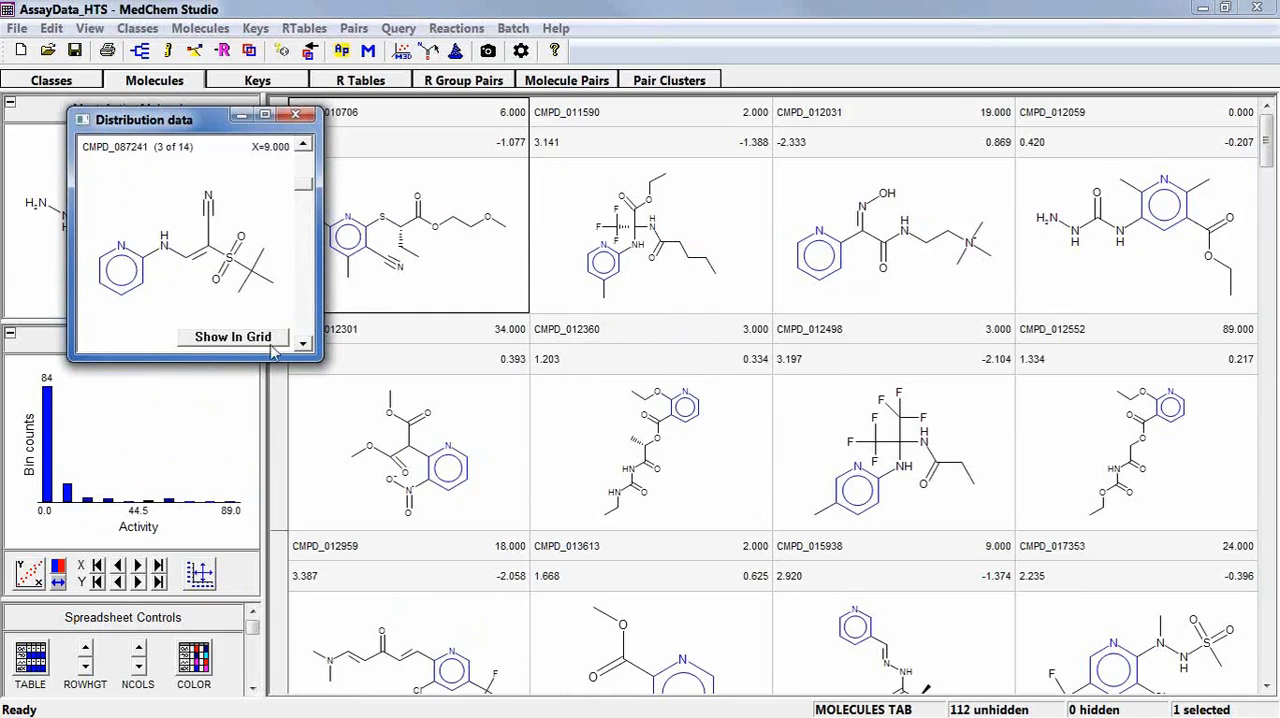
{"action": "left_click", "coordinate": [296, 115]}
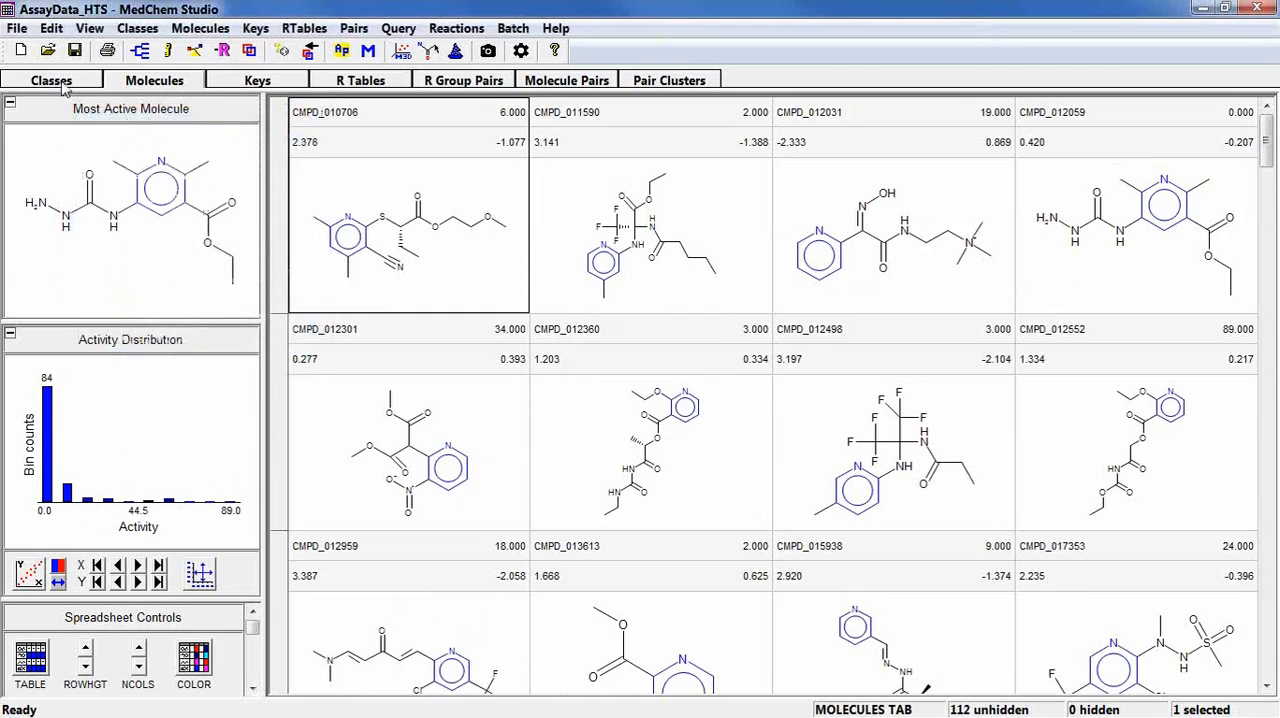
View the molecules of class C 3, inspect the structure in the highest-activity bar of the Activity Distribution, and return to the class list.
{"action": "left_click", "coordinate": [51, 80]}
{"action": "left_click", "coordinate": [520, 375]}
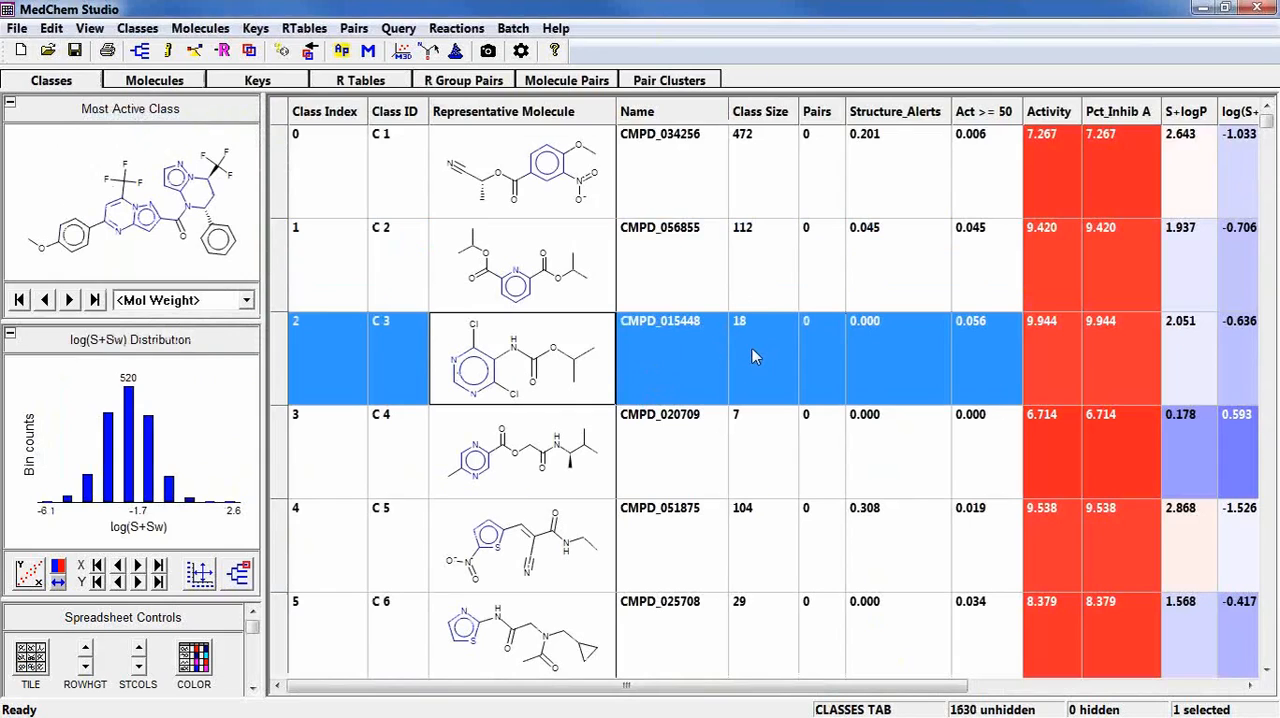
{"action": "left_click", "coordinate": [111, 84]}
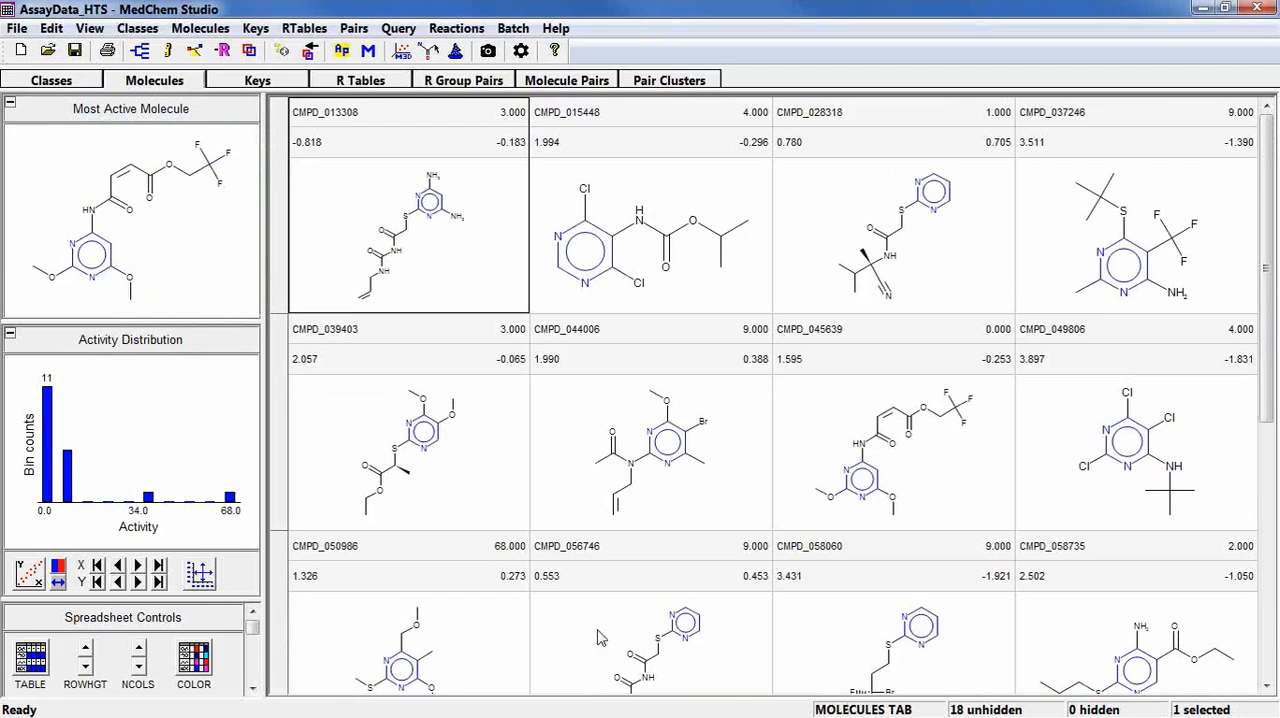
{"action": "left_click", "coordinate": [229, 498]}
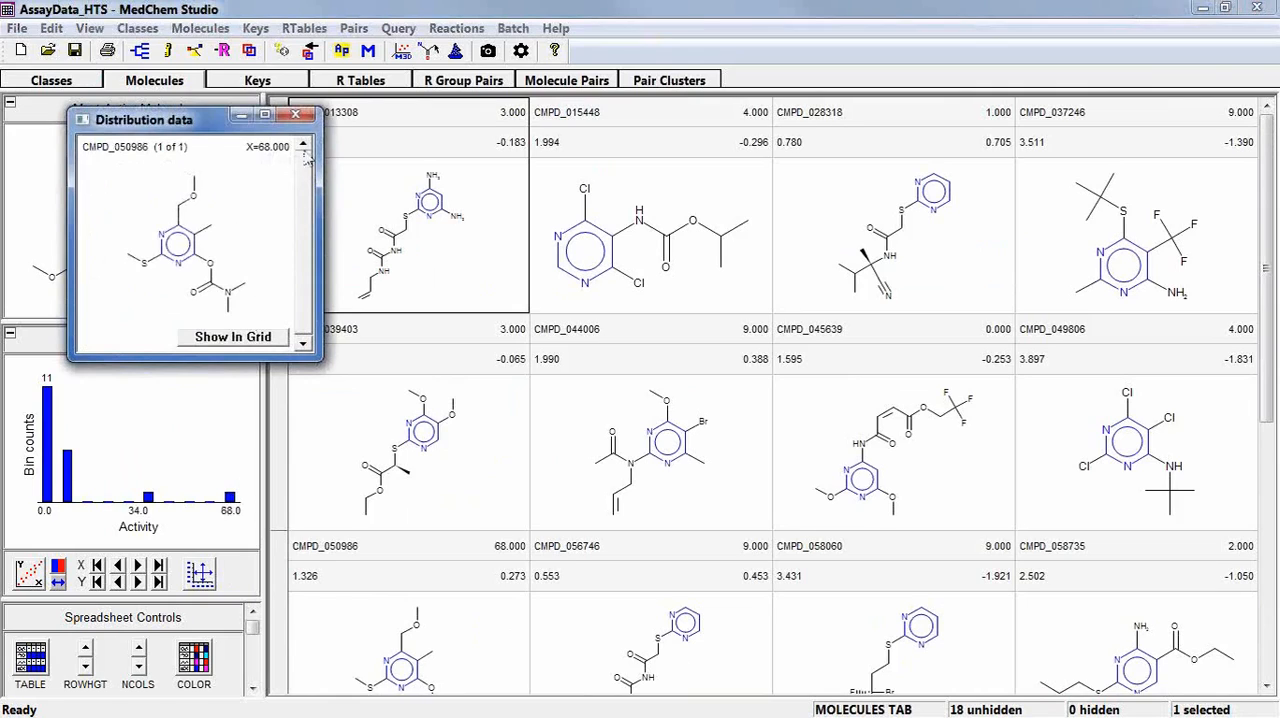
{"action": "left_click", "coordinate": [296, 118]}
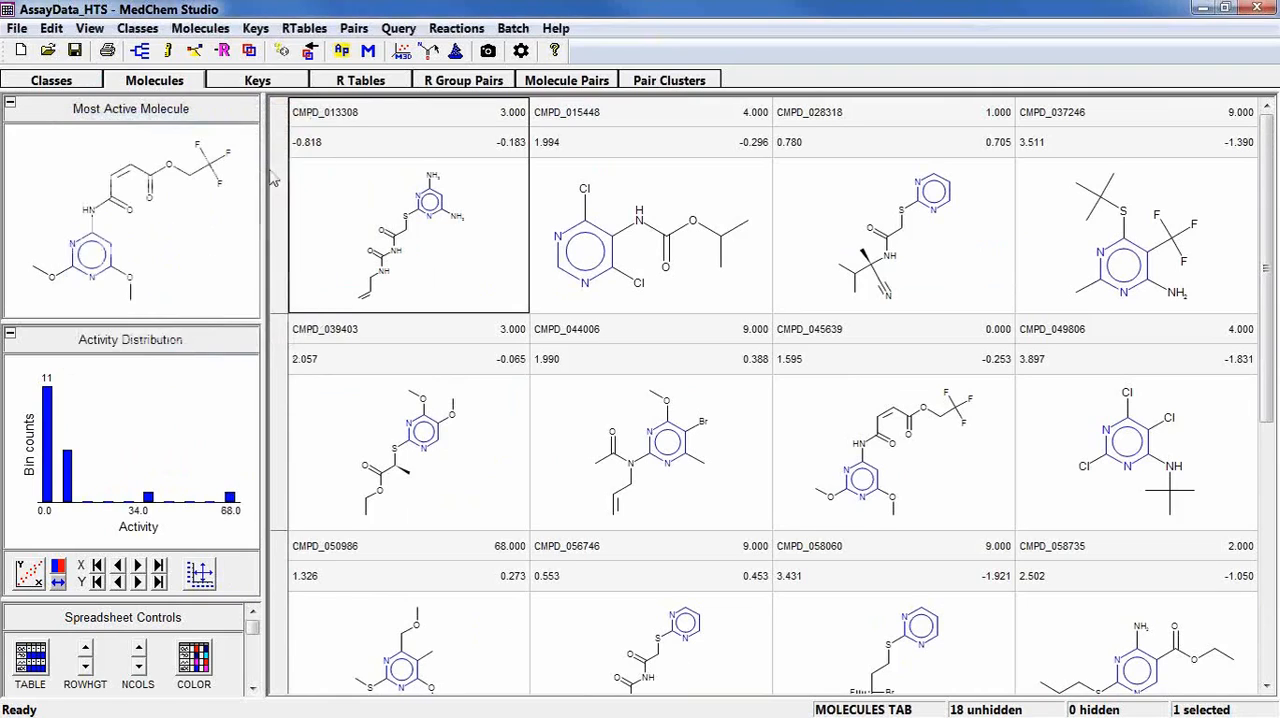
{"action": "left_click", "coordinate": [98, 88]}
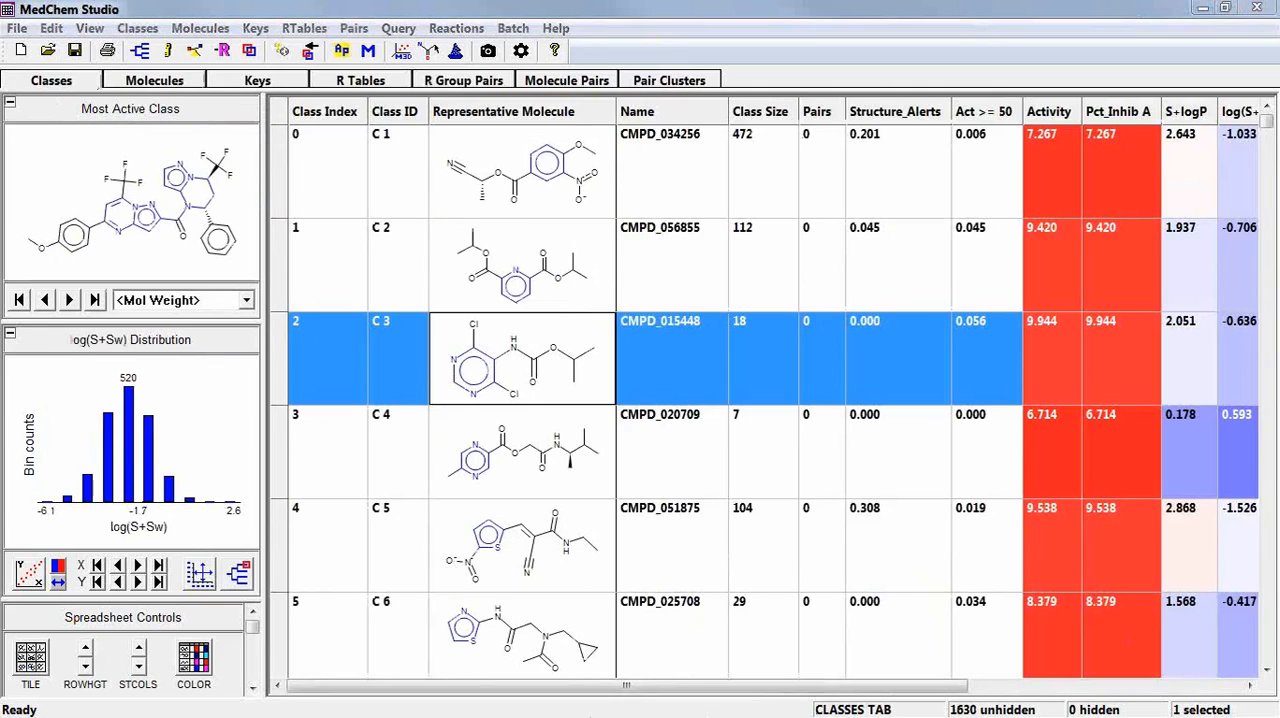
Move the Star Plot column directly after Class Size and check which properties the wedges of class C 1 represent.
{"action": "left_click", "coordinate": [1230, 686]}
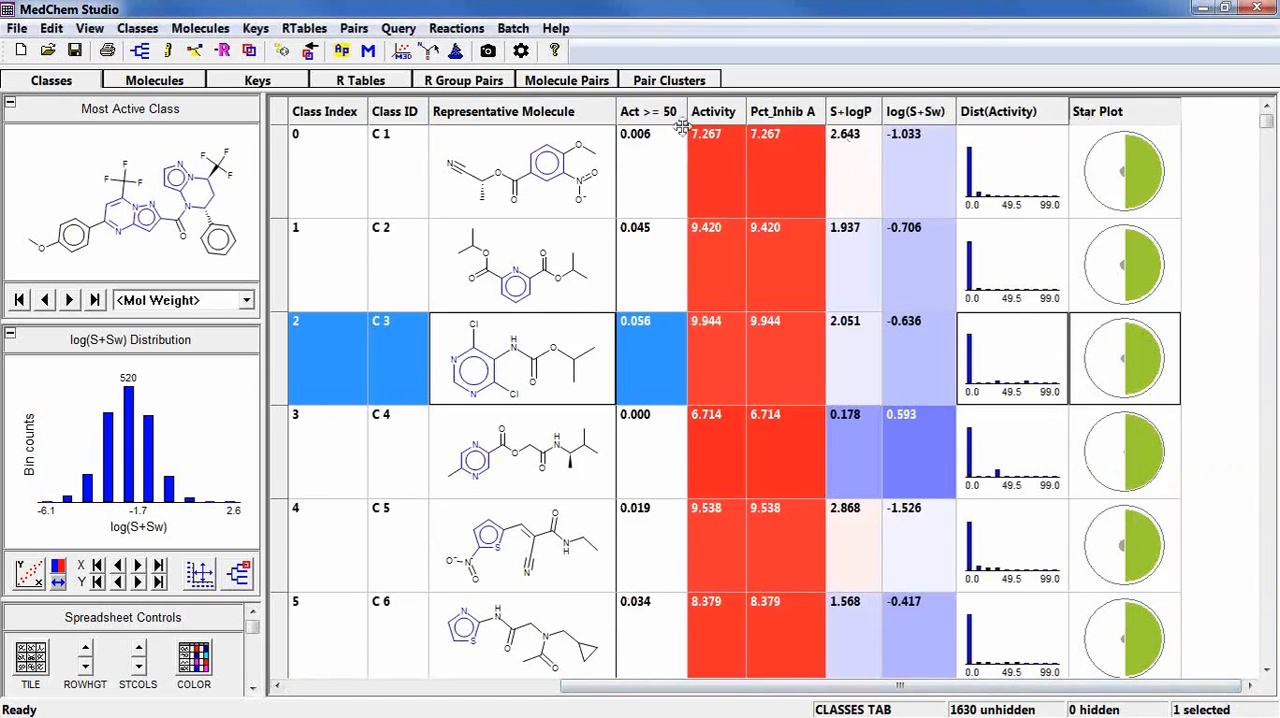
{"action": "left_click_drag", "start_coordinate": [681, 127], "coordinate": [680, 125]}
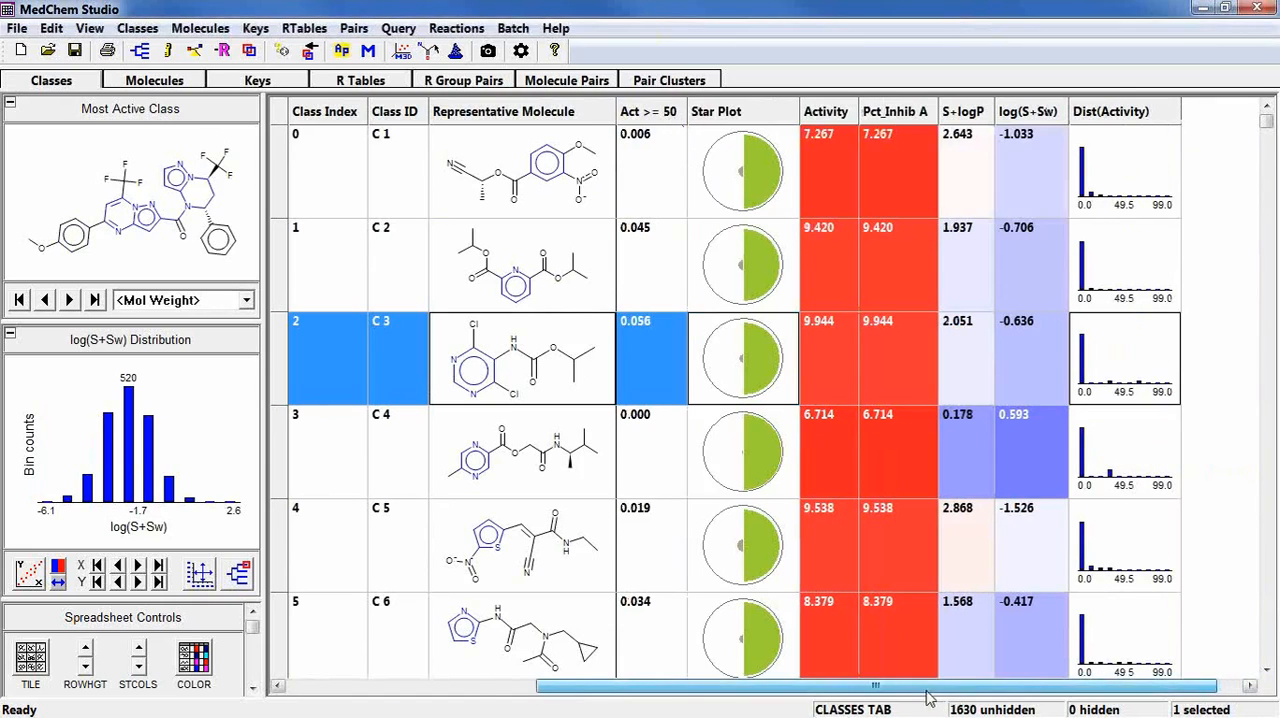
{"action": "left_click_drag", "start_coordinate": [926, 690], "coordinate": [615, 690]}
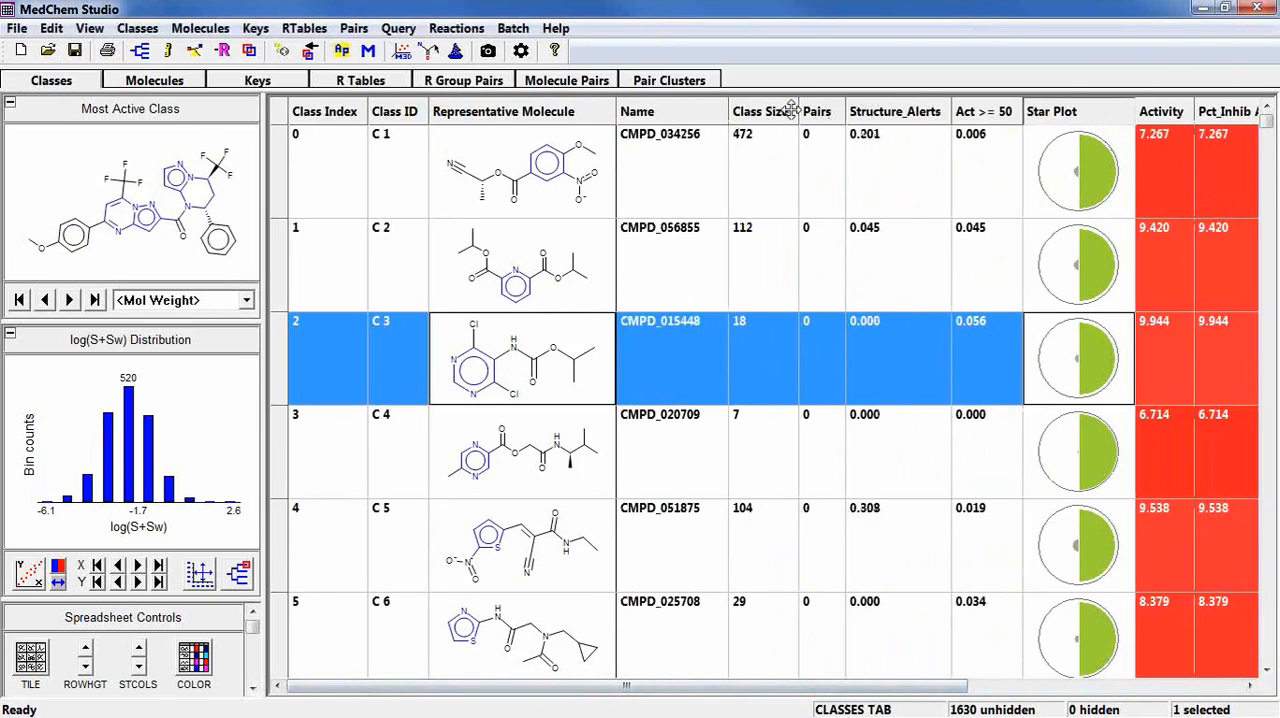
{"action": "left_click_drag", "start_coordinate": [791, 111], "coordinate": [797, 112]}
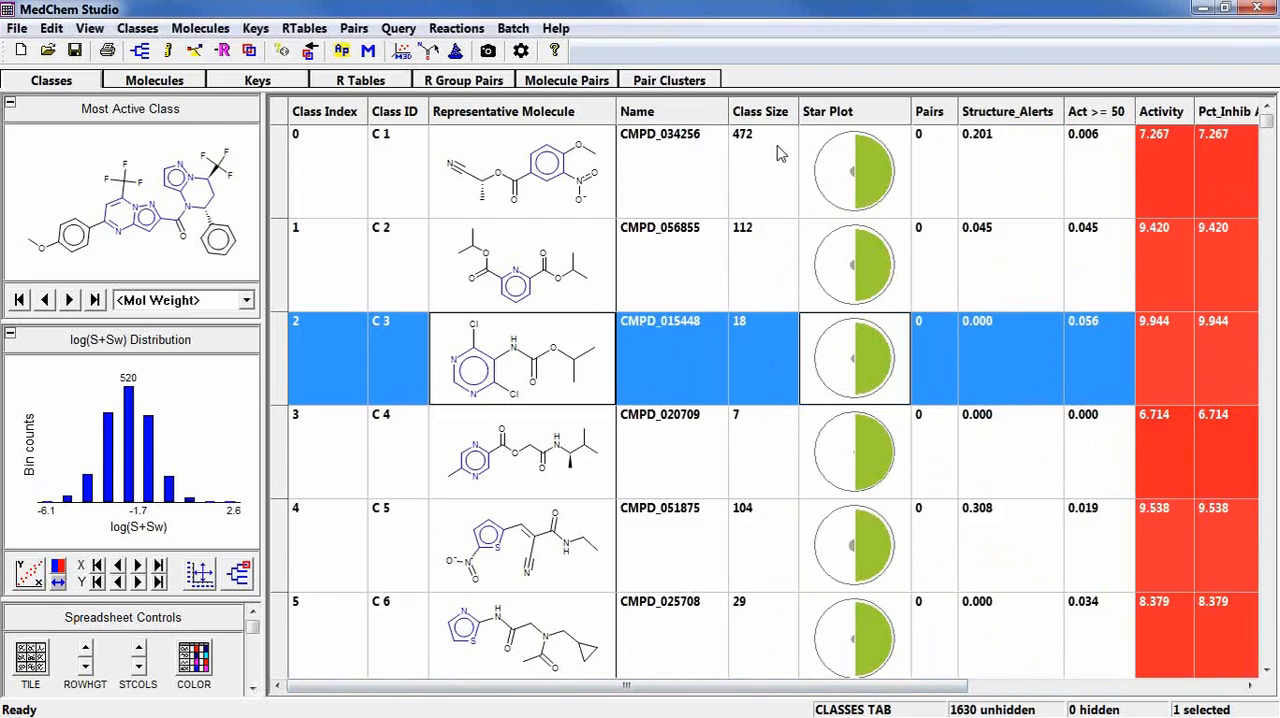
{"action": "mouse_move", "coordinate": [852, 150]}
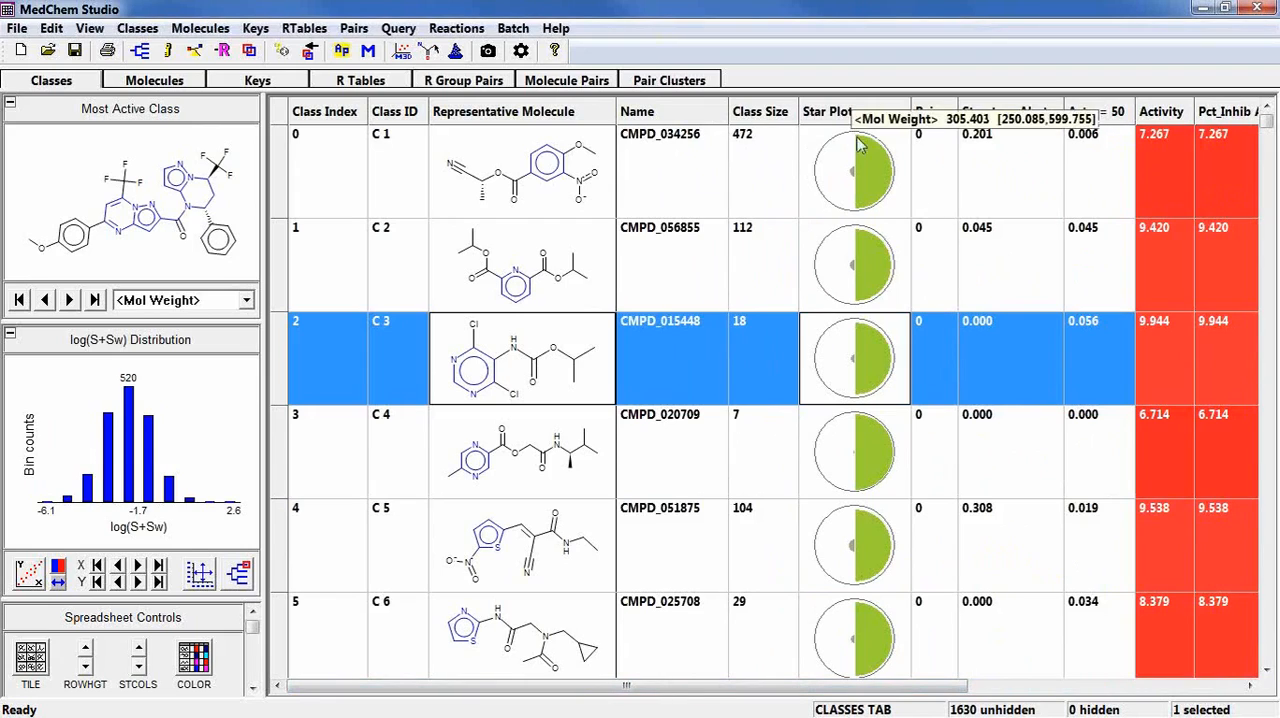
{"action": "mouse_move", "coordinate": [872, 170]}
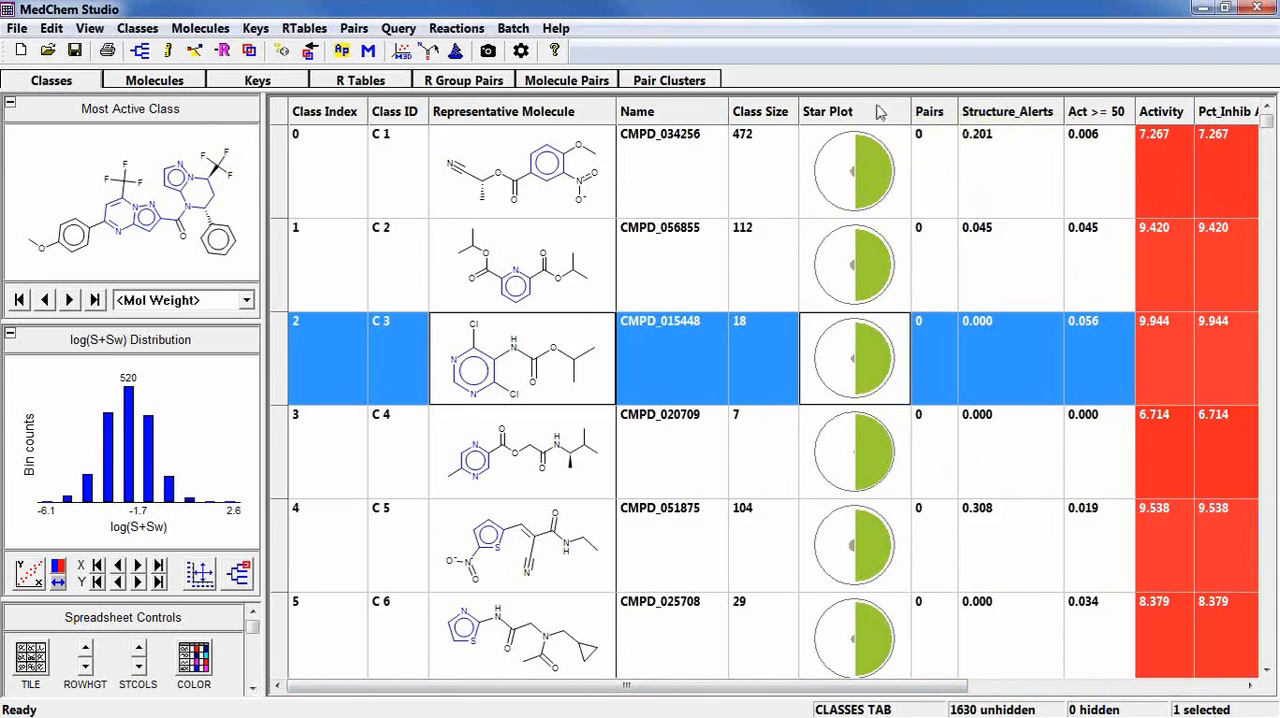
Modify the star plot by adding S+logP, log(S+Sw) and Structure_Alerts to its selected properties.
{"action": "right_click", "coordinate": [874, 118]}
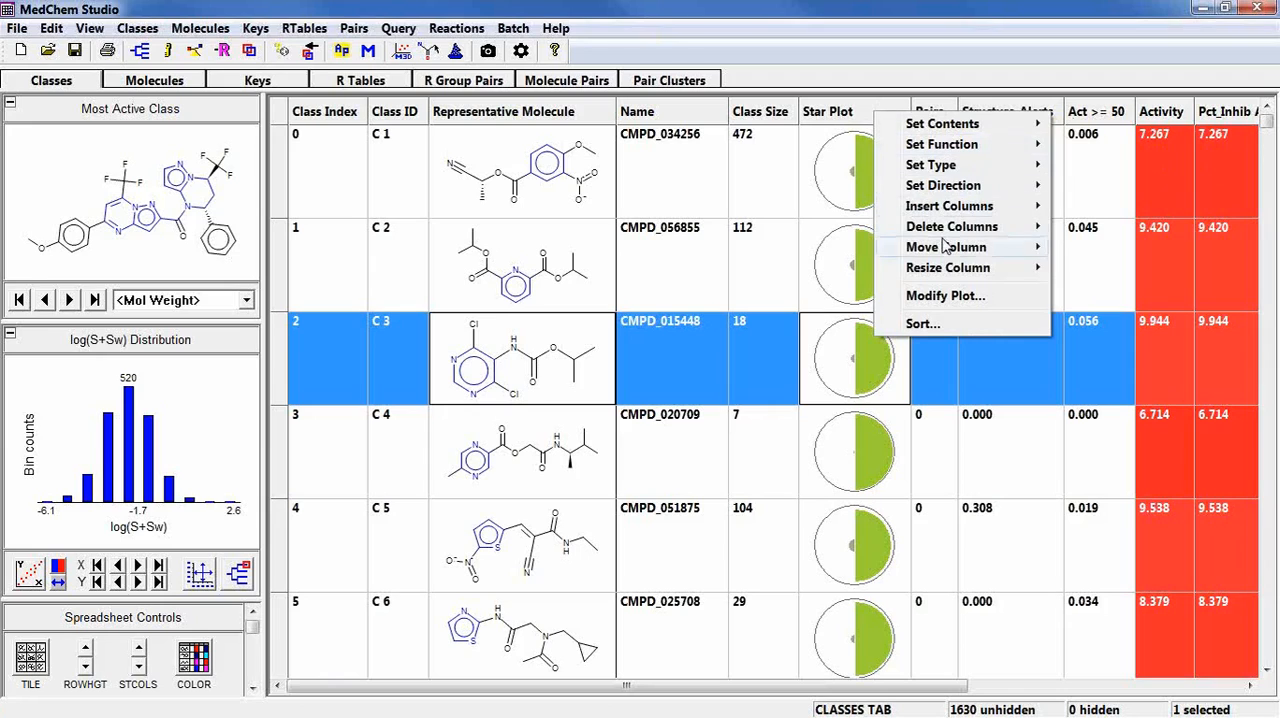
{"action": "mouse_move", "coordinate": [950, 272]}
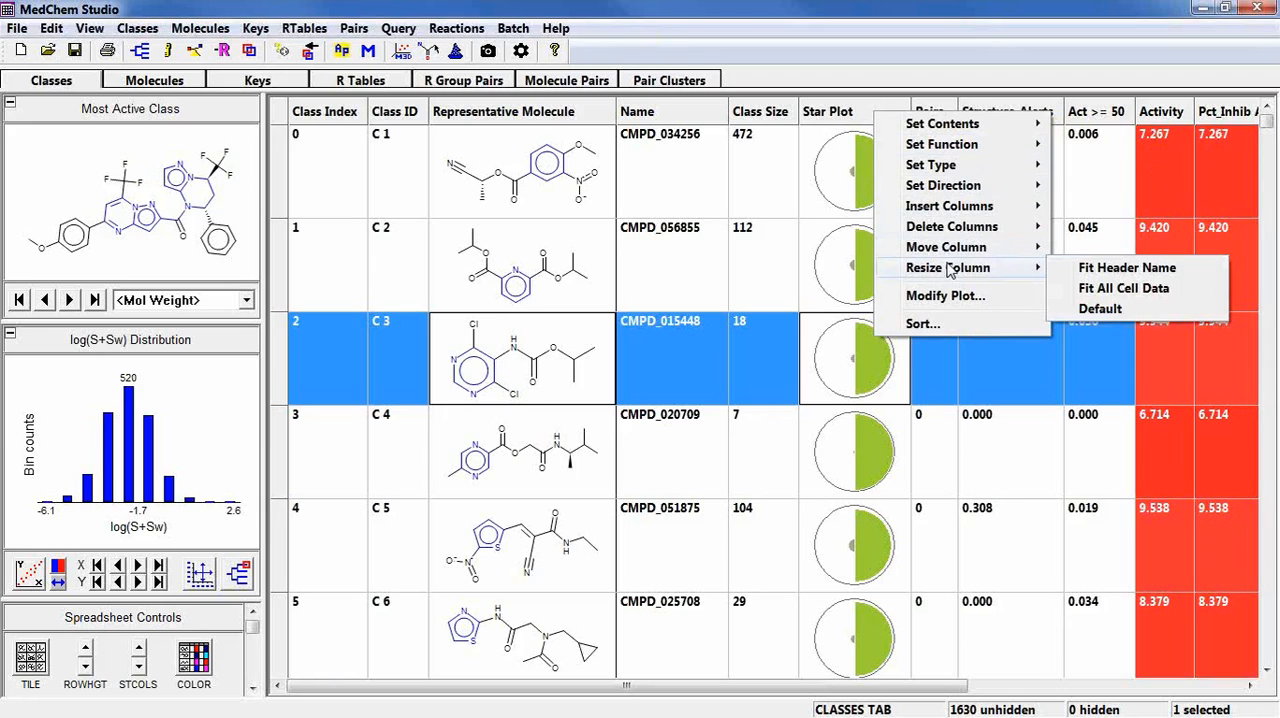
{"action": "left_click", "coordinate": [948, 296]}
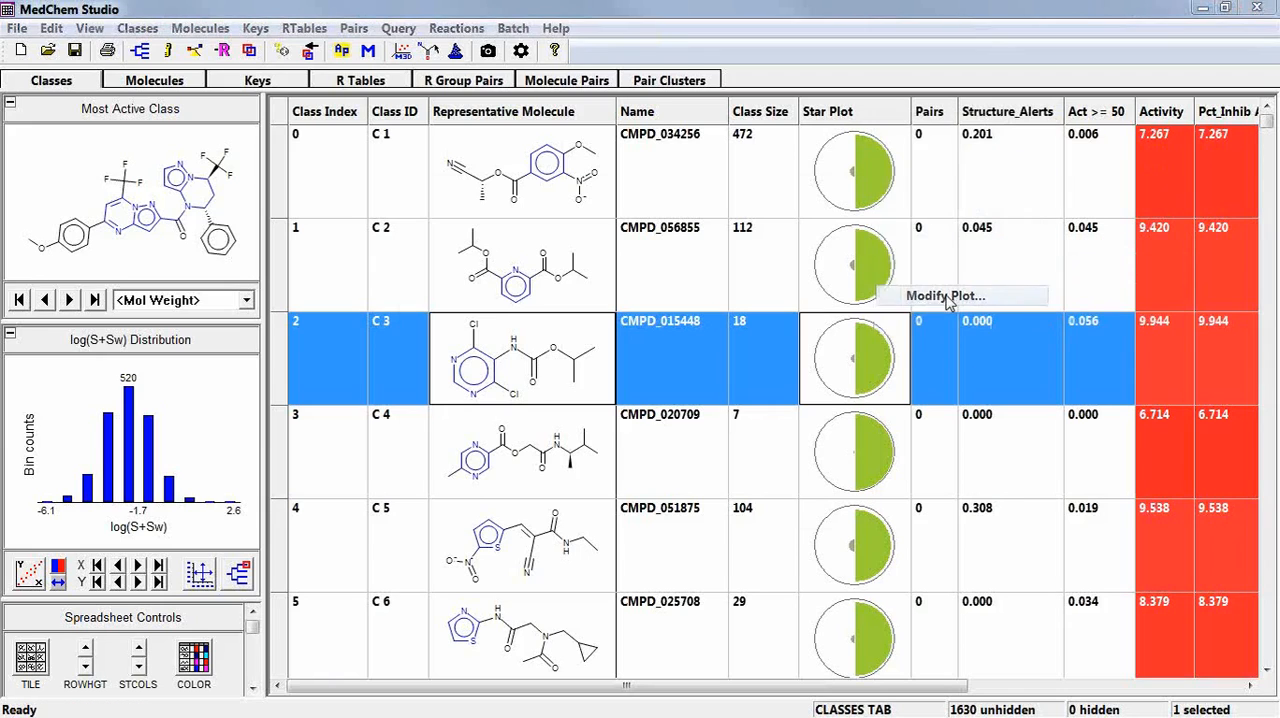
{"action": "left_click_drag", "start_coordinate": [748, 191], "coordinate": [752, 168]}
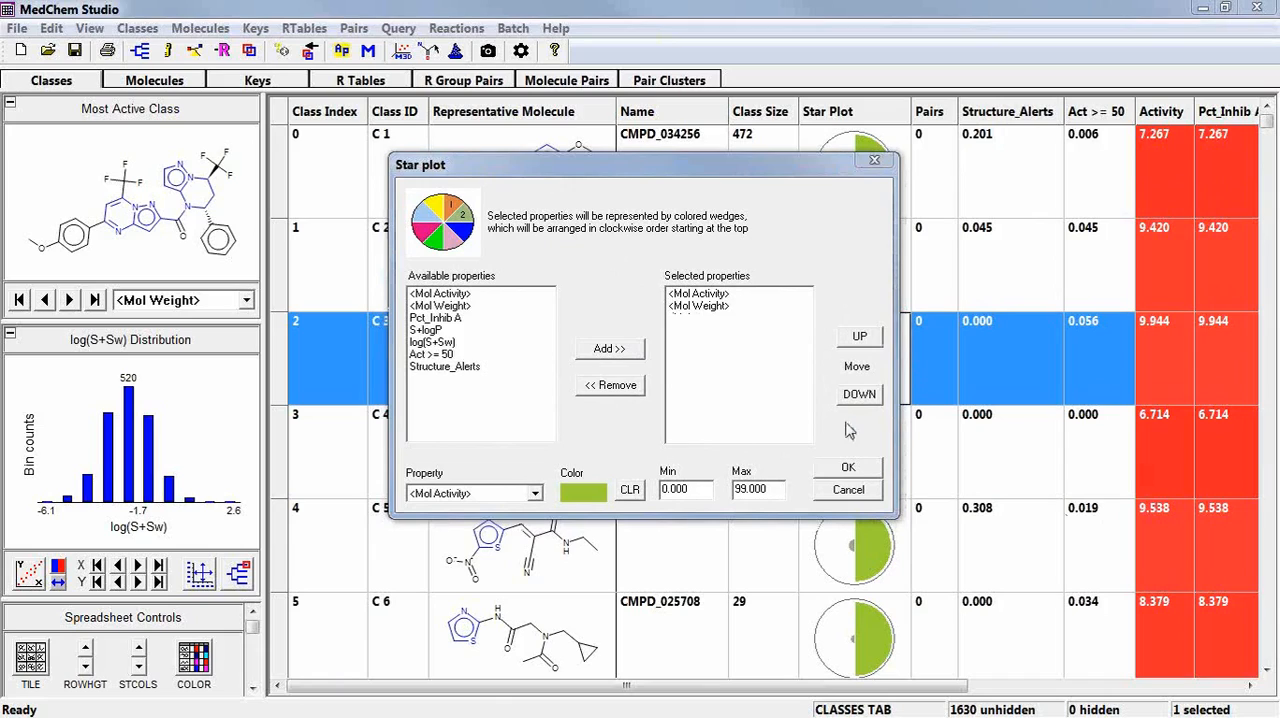
{"action": "left_click", "coordinate": [435, 333]}
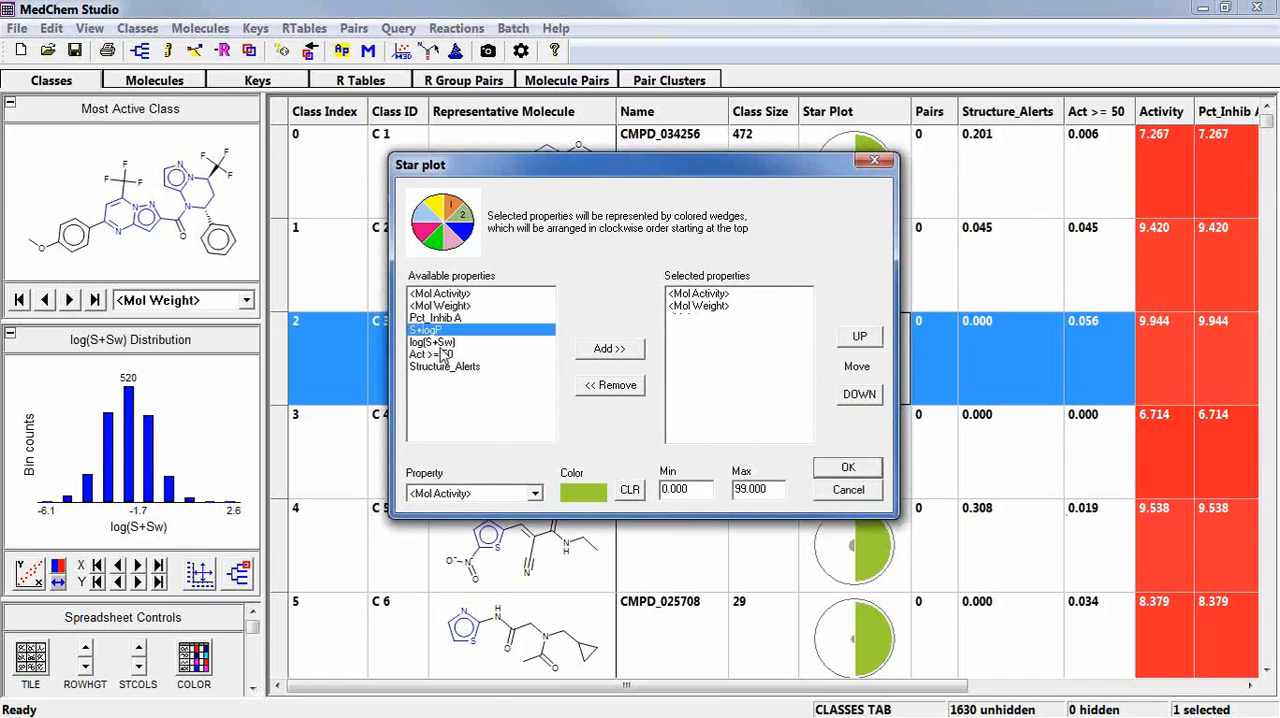
{"action": "left_click", "coordinate": [440, 342], "text": "ctrl"}
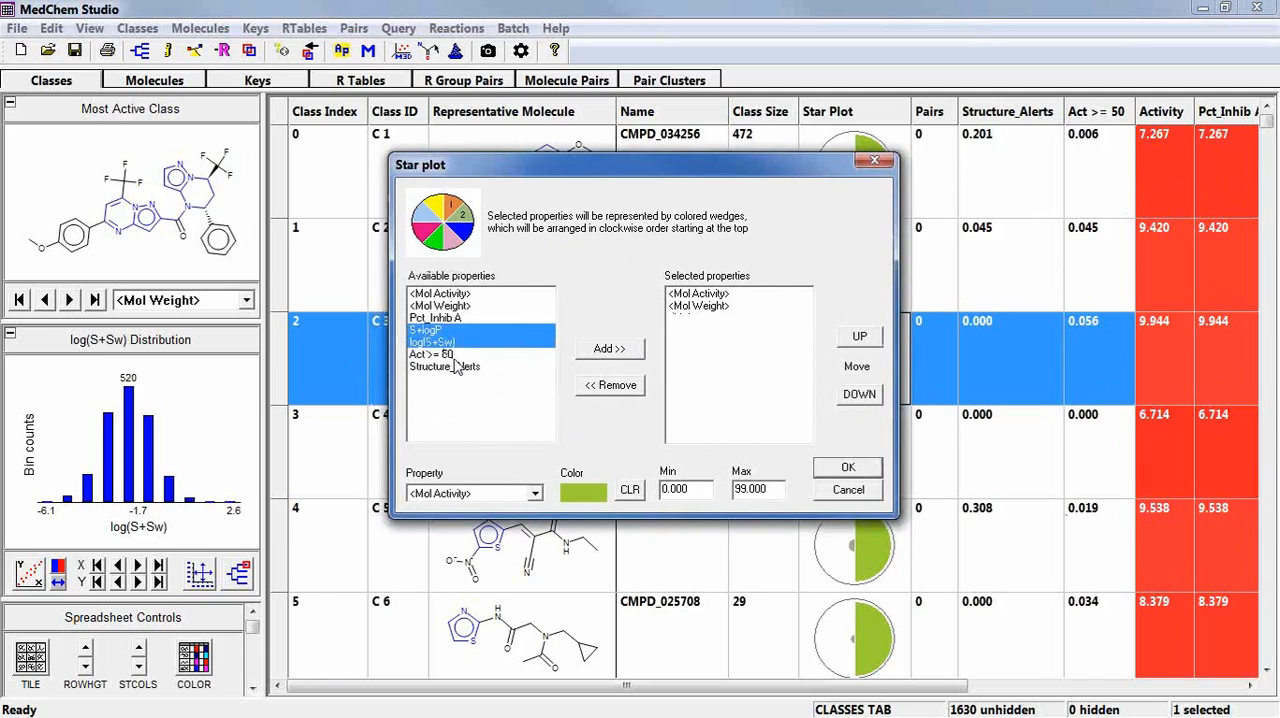
{"action": "left_click", "coordinate": [455, 367], "text": "ctrl"}
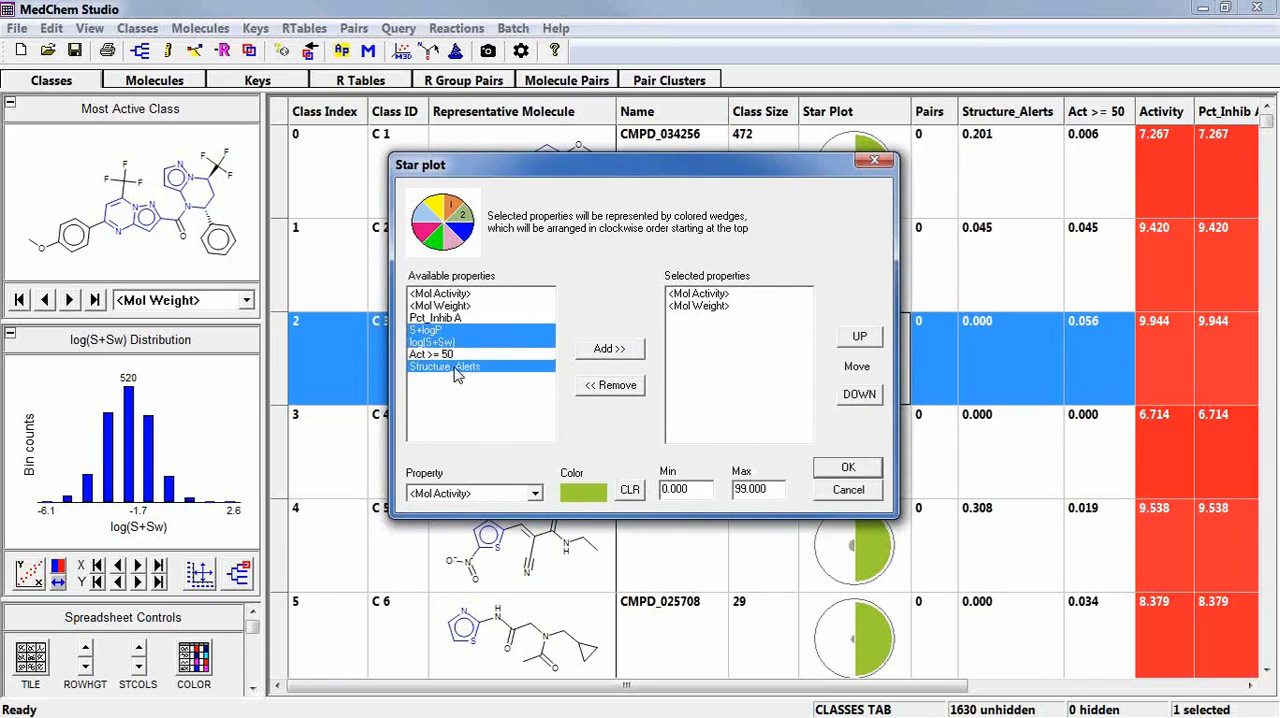
{"action": "left_click", "coordinate": [609, 350]}
{"action": "left_click", "coordinate": [838, 472]}
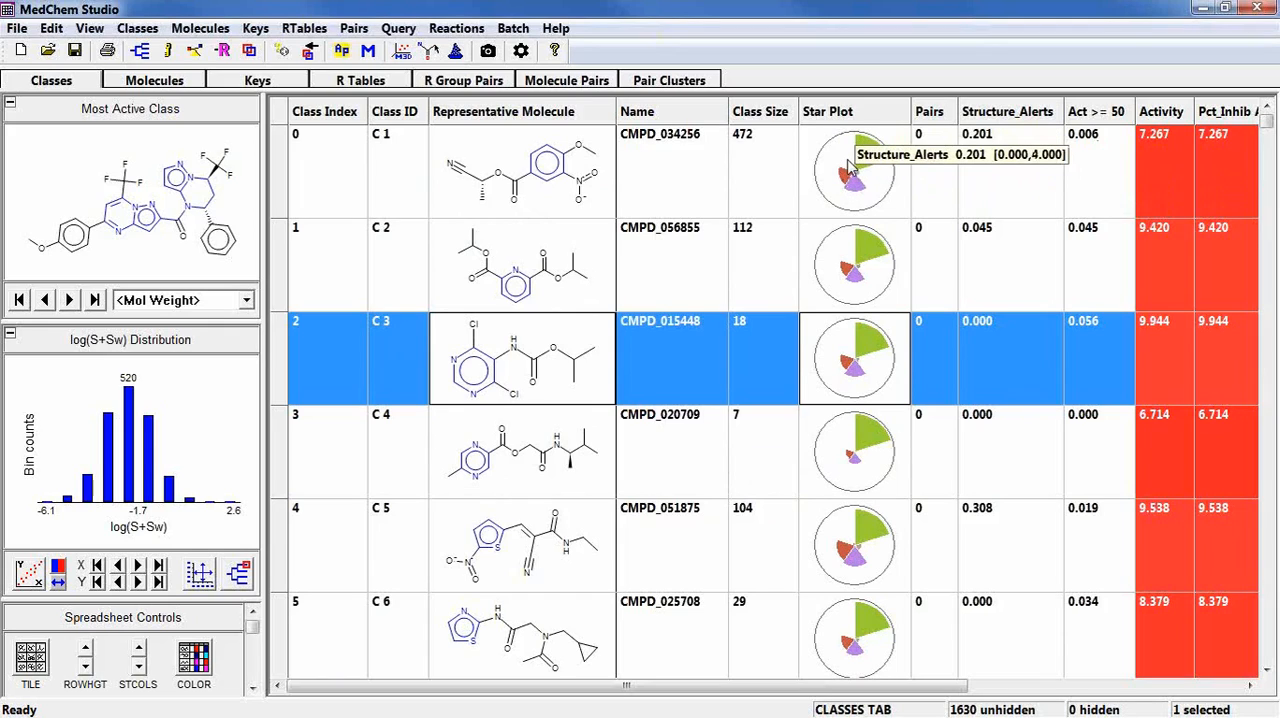
Sort the classes by Structure_Alerts in descending order, compare their star plots, and restore the original order.
{"action": "left_click", "coordinate": [984, 114]}
{"action": "left_click", "coordinate": [1008, 114]}
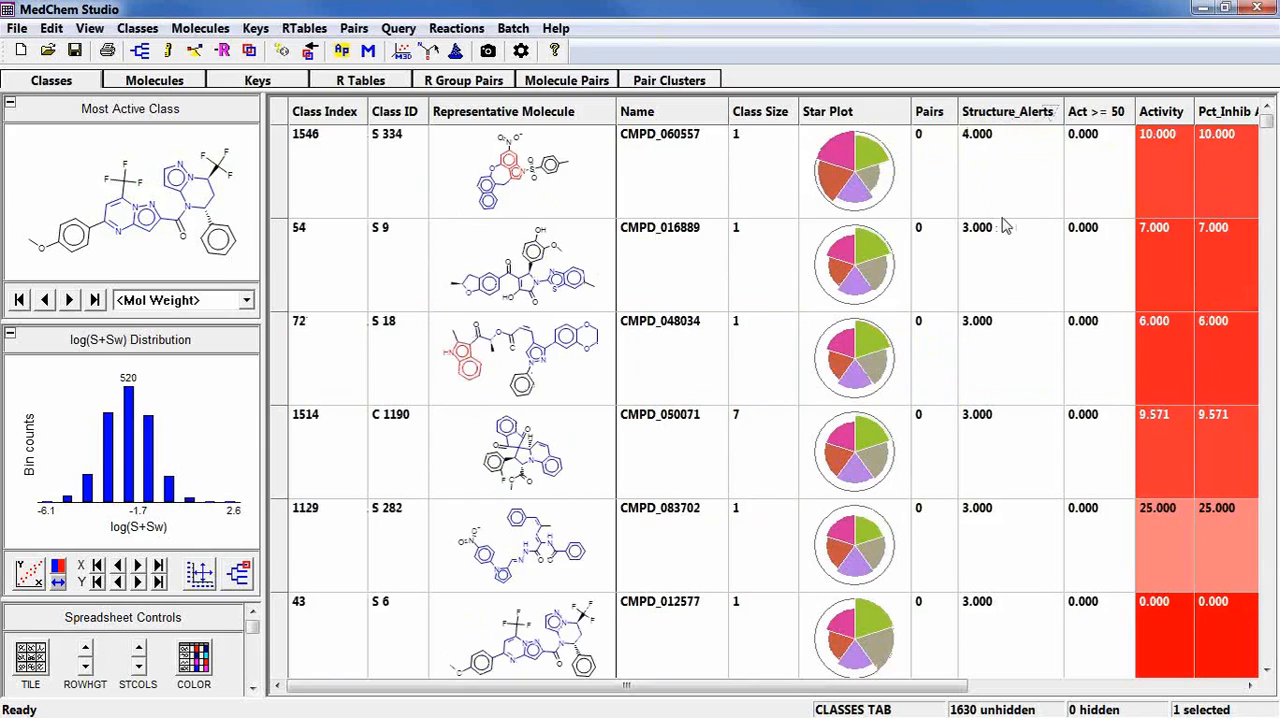
{"action": "mouse_move", "coordinate": [836, 158]}
{"action": "left_click", "coordinate": [980, 115]}
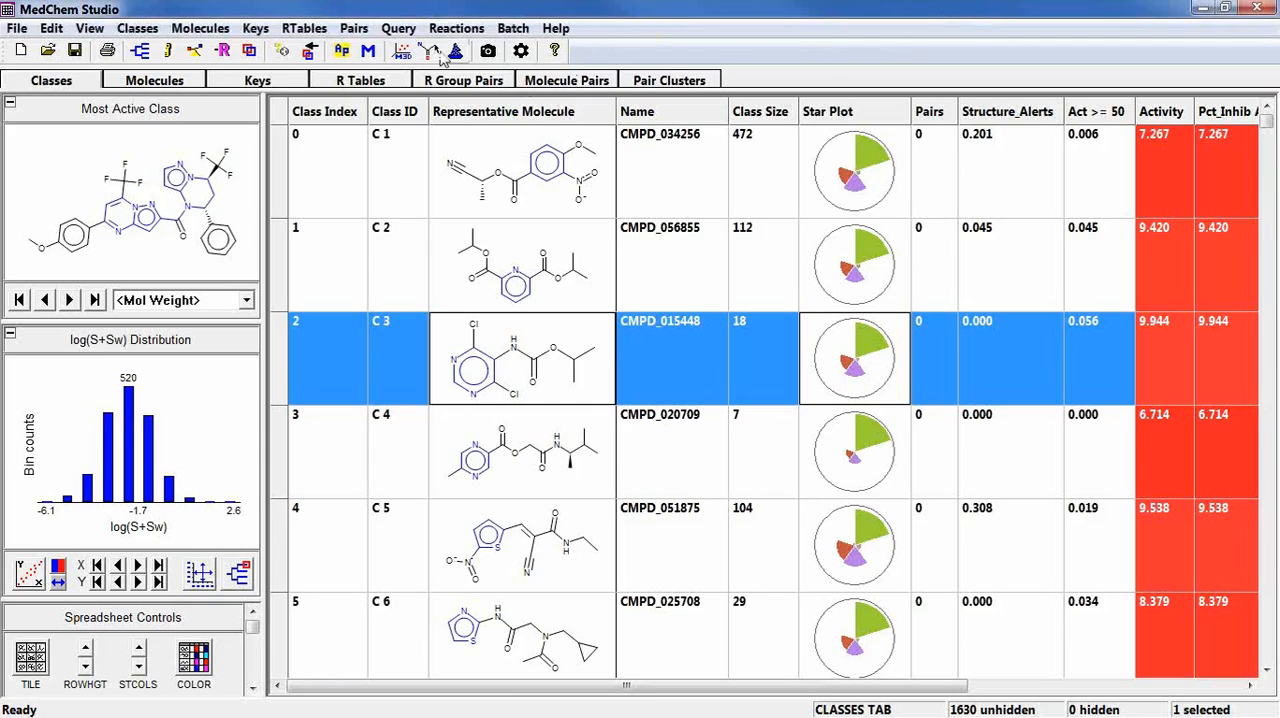
Start a scaffold query and sketch a benzene ring fused with a five-membered ring as its structure.
{"action": "left_click", "coordinate": [398, 30]}
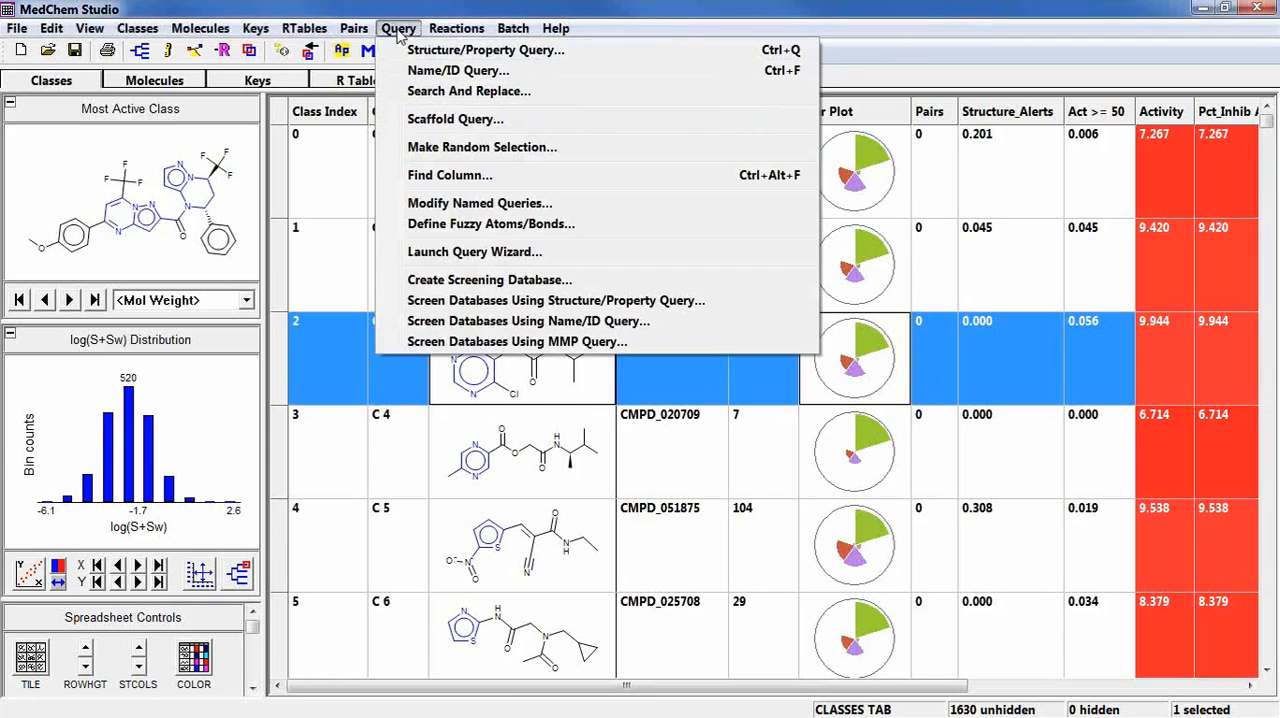
{"action": "left_click", "coordinate": [447, 128]}
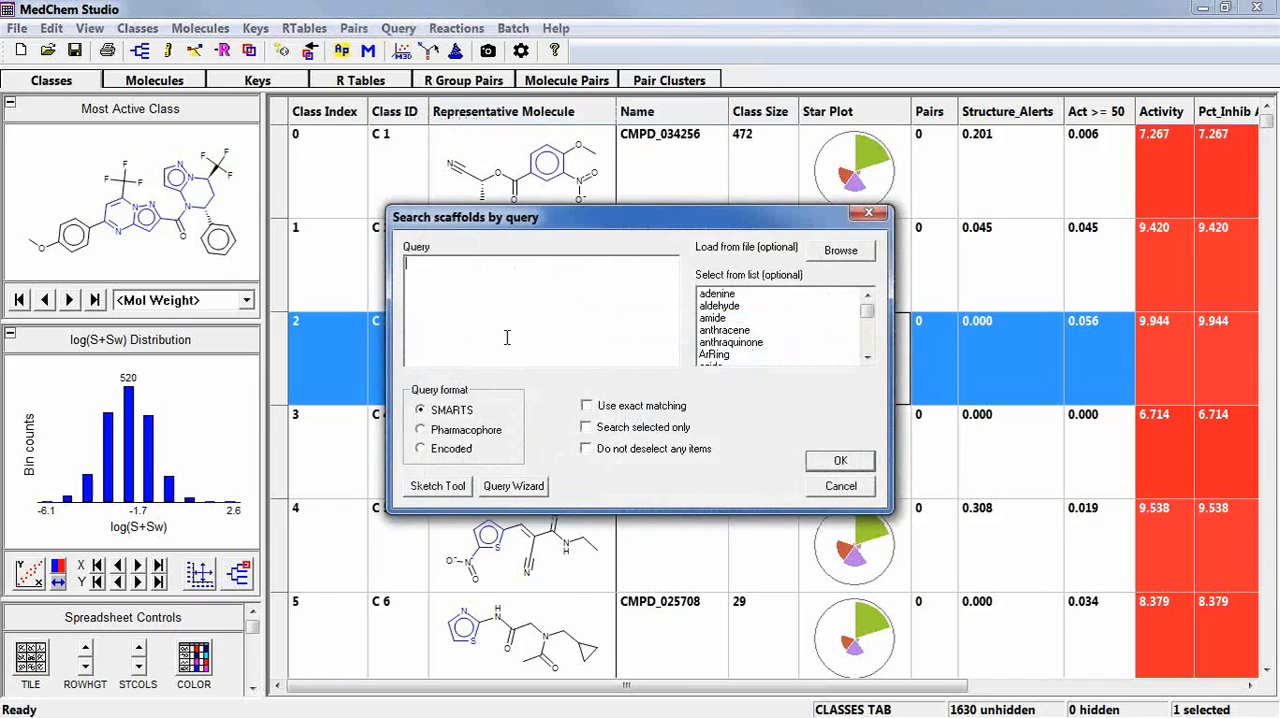
{"action": "mouse_move", "coordinate": [507, 337]}
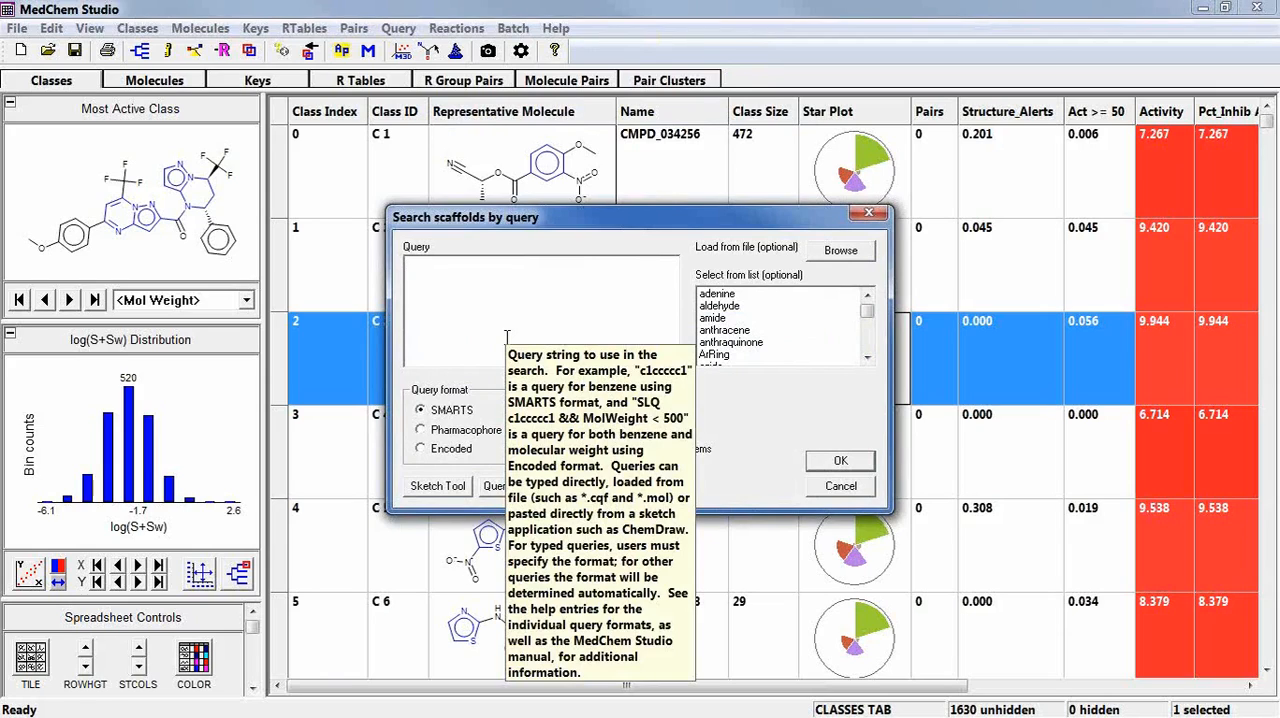
{"action": "left_click", "coordinate": [430, 488]}
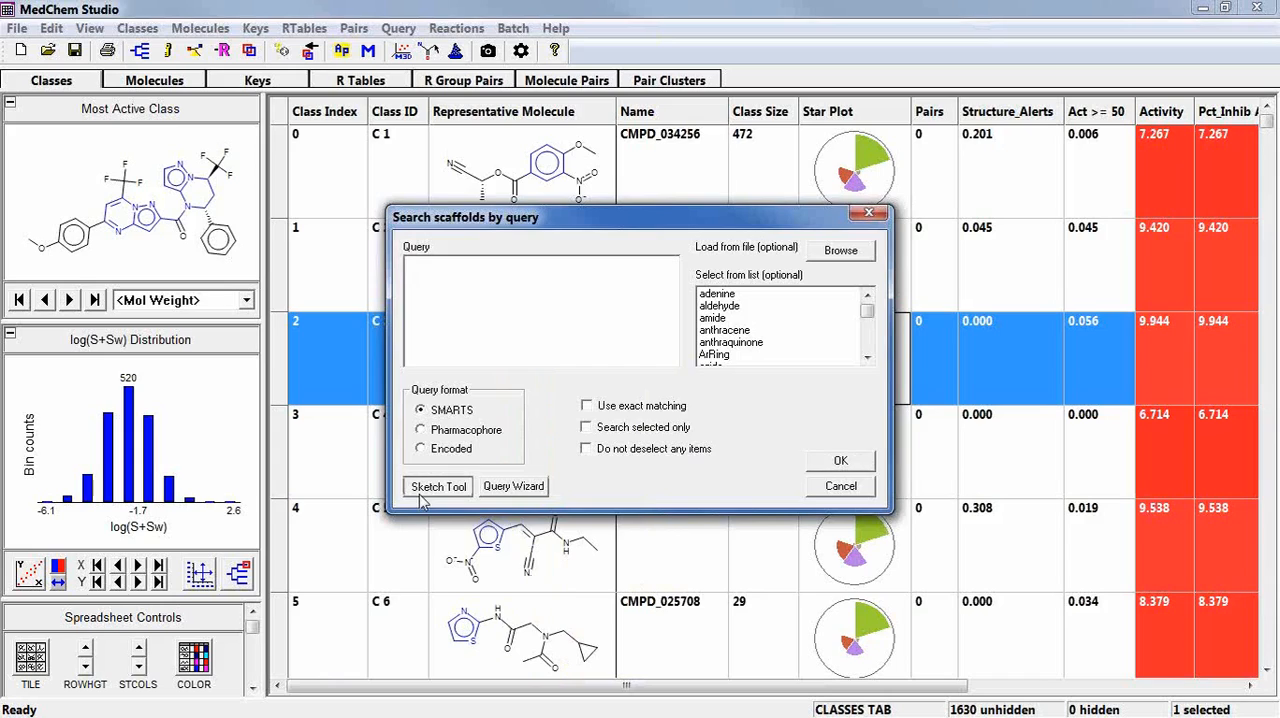
{"action": "left_click", "coordinate": [303, 362]}
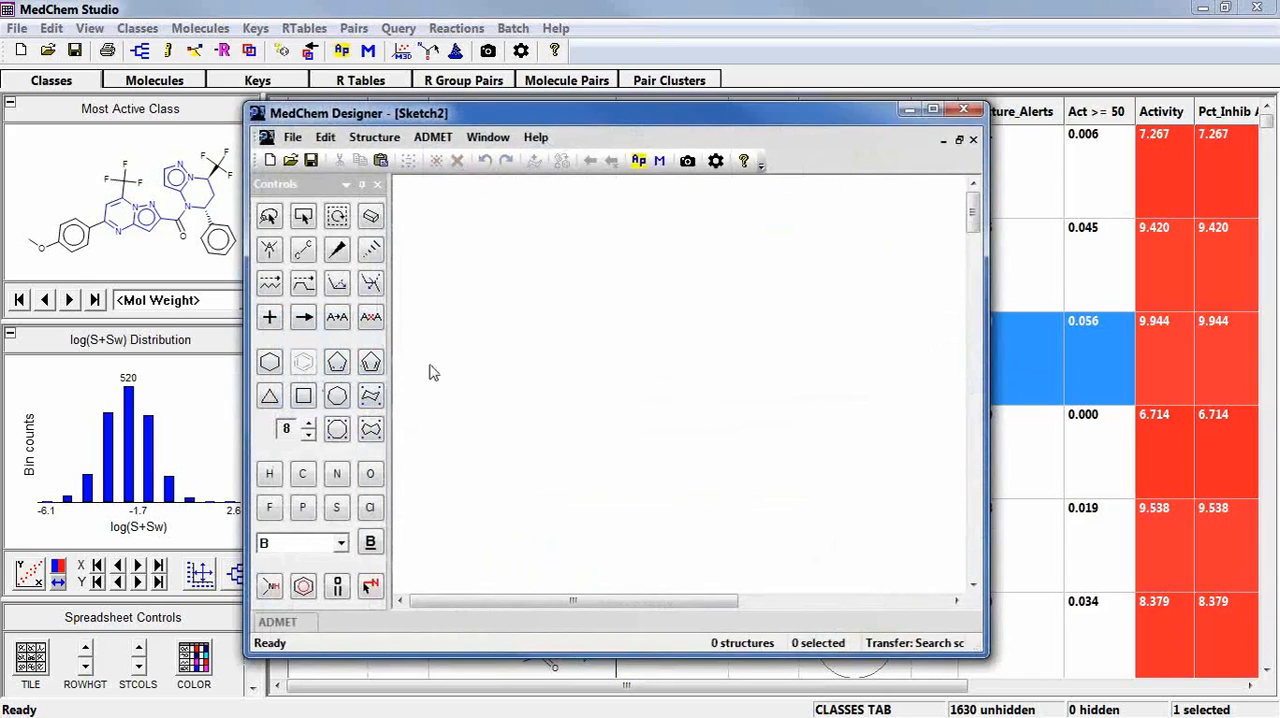
{"action": "left_click", "coordinate": [443, 366]}
{"action": "left_click", "coordinate": [337, 362]}
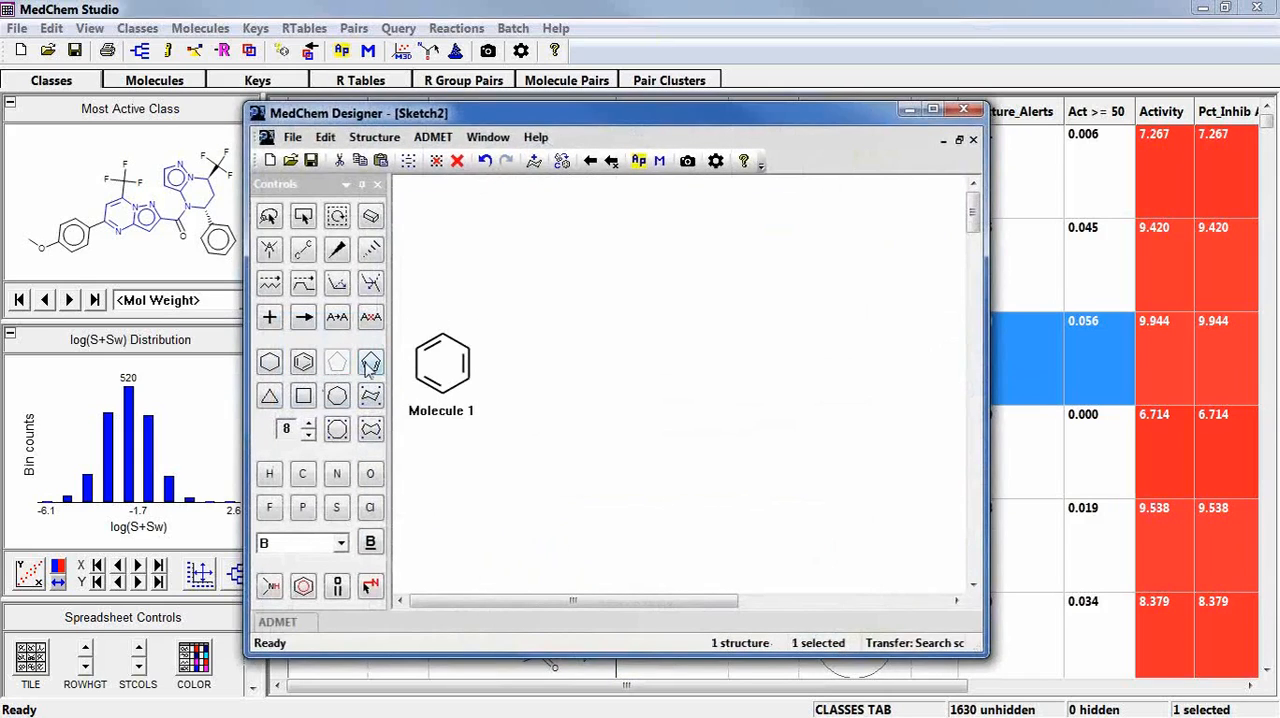
{"action": "left_click", "coordinate": [470, 364]}
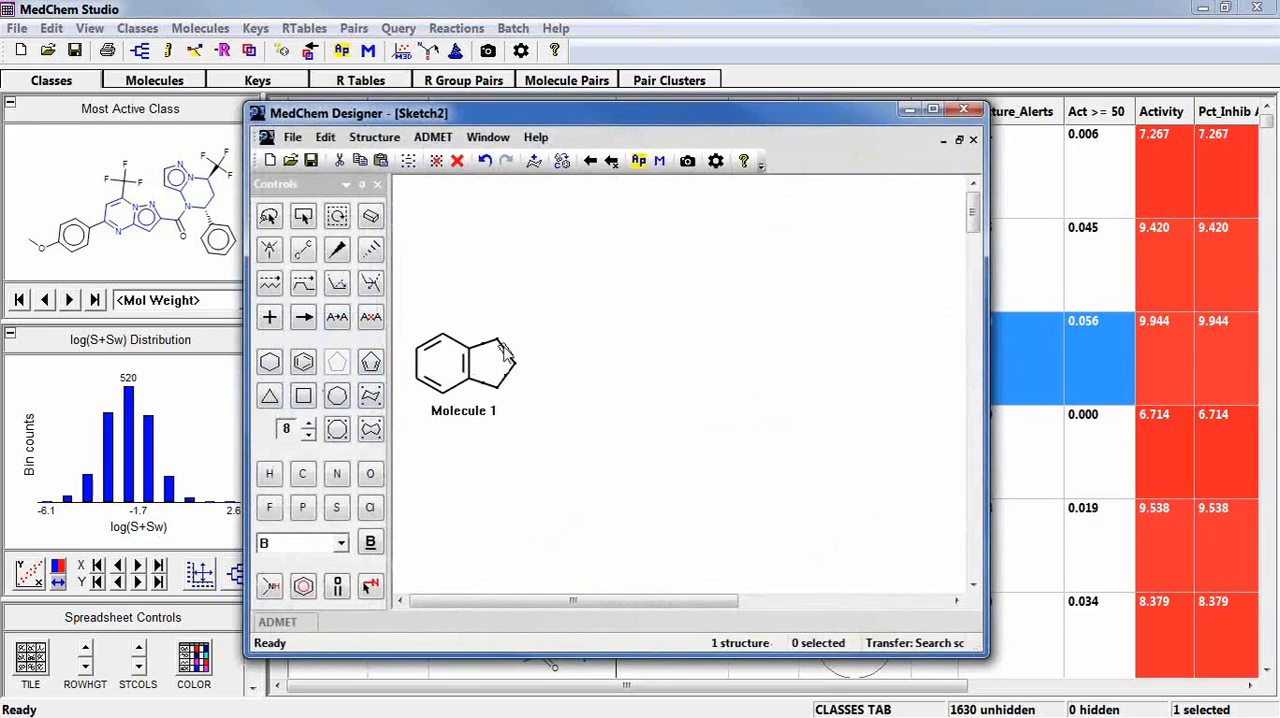
Complete the sketch as indole with a ring nitrogen and a double bond, and run the scaffold search with it.
{"action": "key", "text": "n"}
{"action": "left_click", "coordinate": [508, 386]}
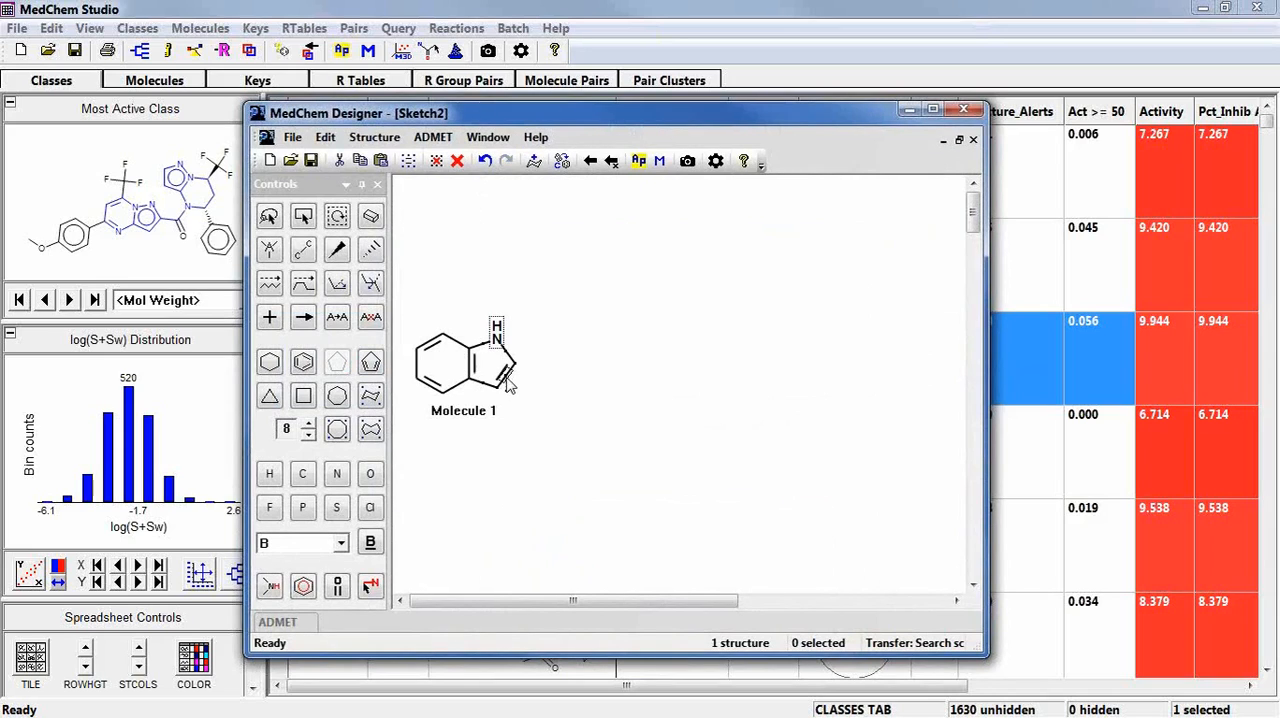
{"action": "left_click", "coordinate": [610, 162]}
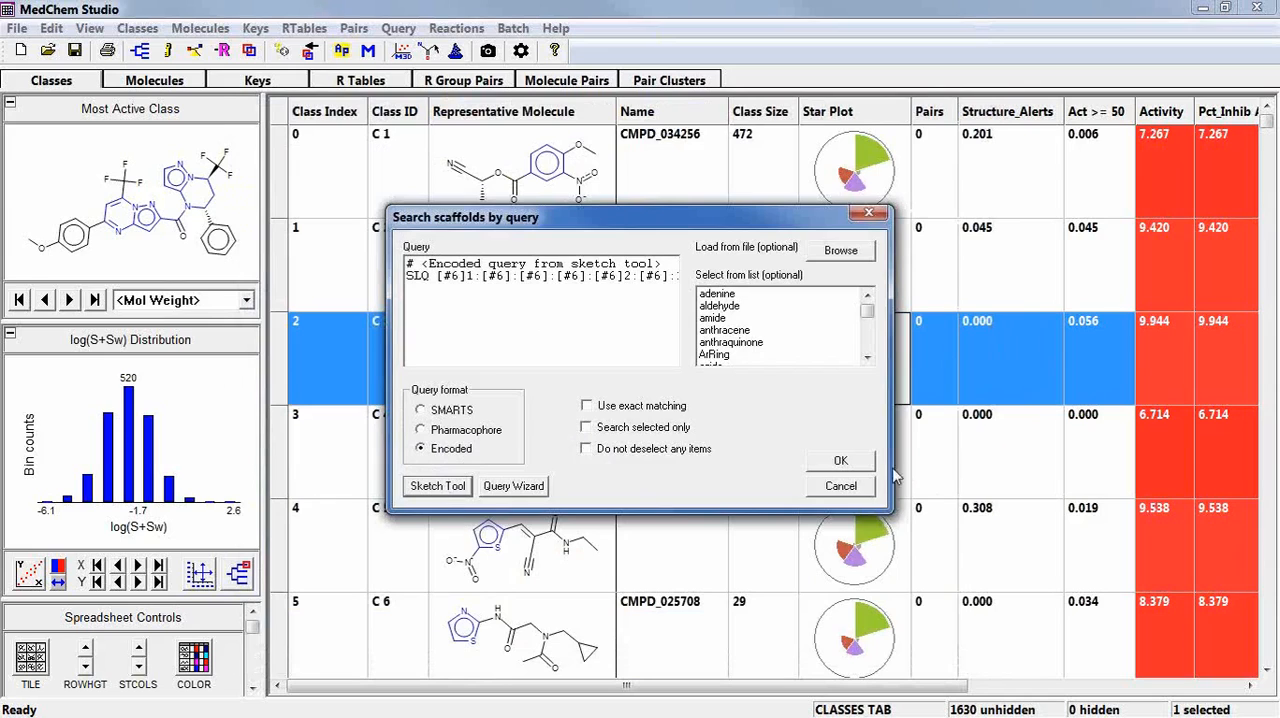
{"action": "left_click", "coordinate": [838, 461]}
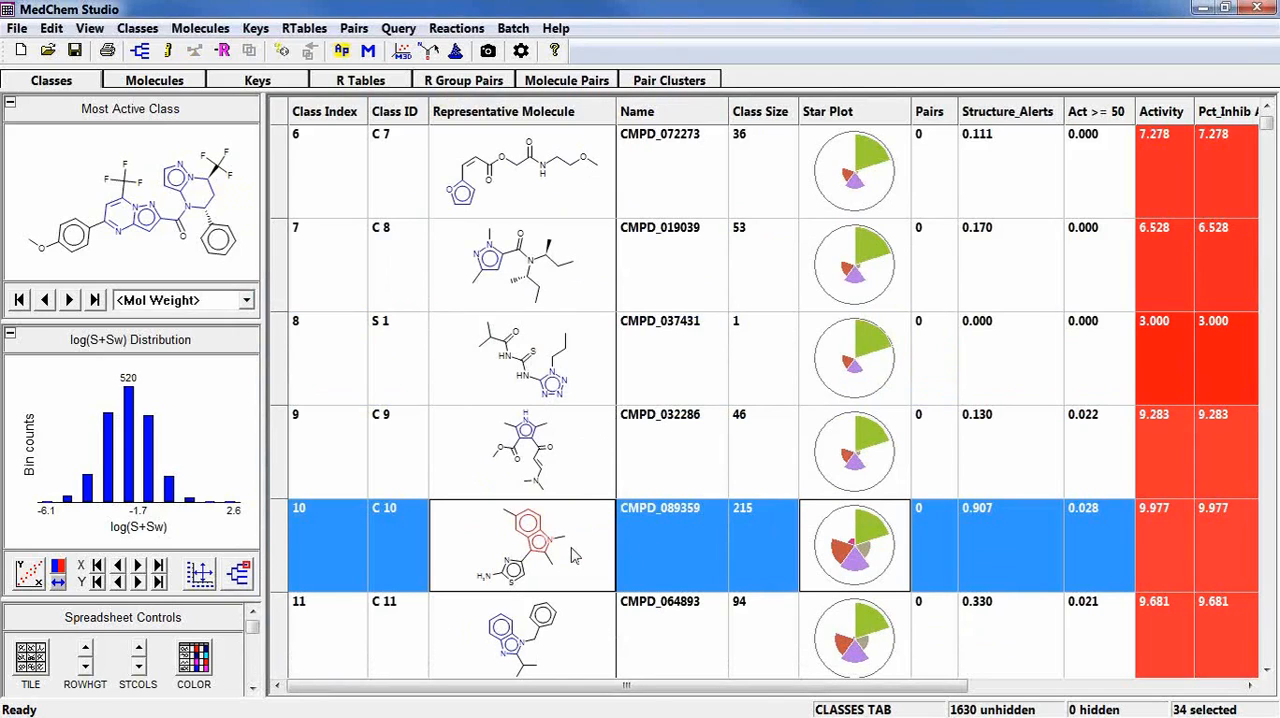
Move the selected indole classes to the top of the class list and browse them.
{"action": "right_click", "coordinate": [691, 557]}
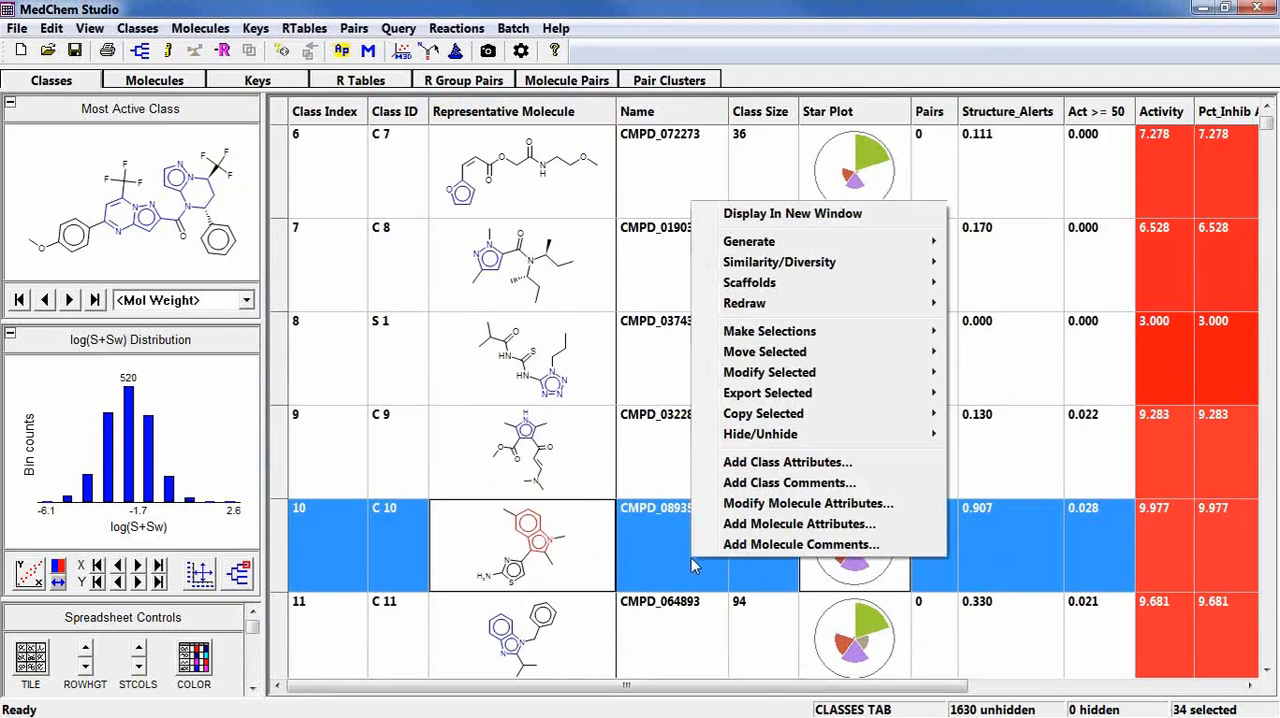
{"action": "mouse_move", "coordinate": [740, 358]}
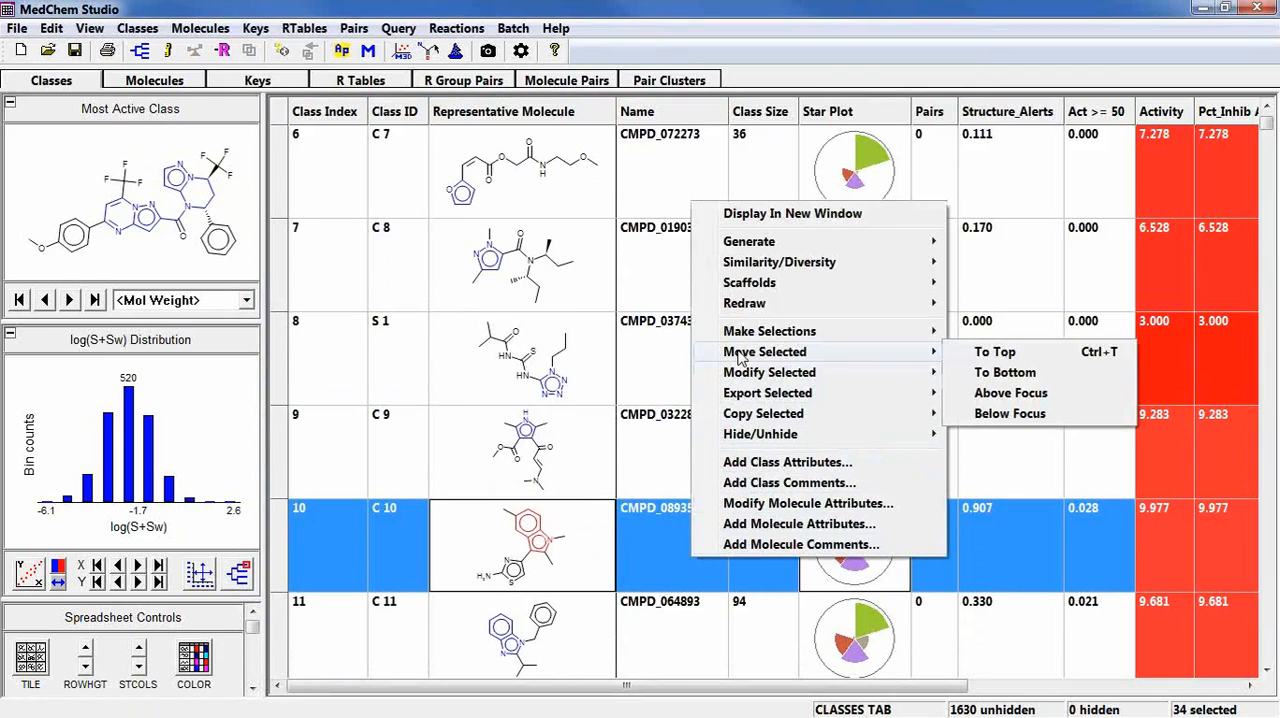
{"action": "left_click", "coordinate": [993, 360]}
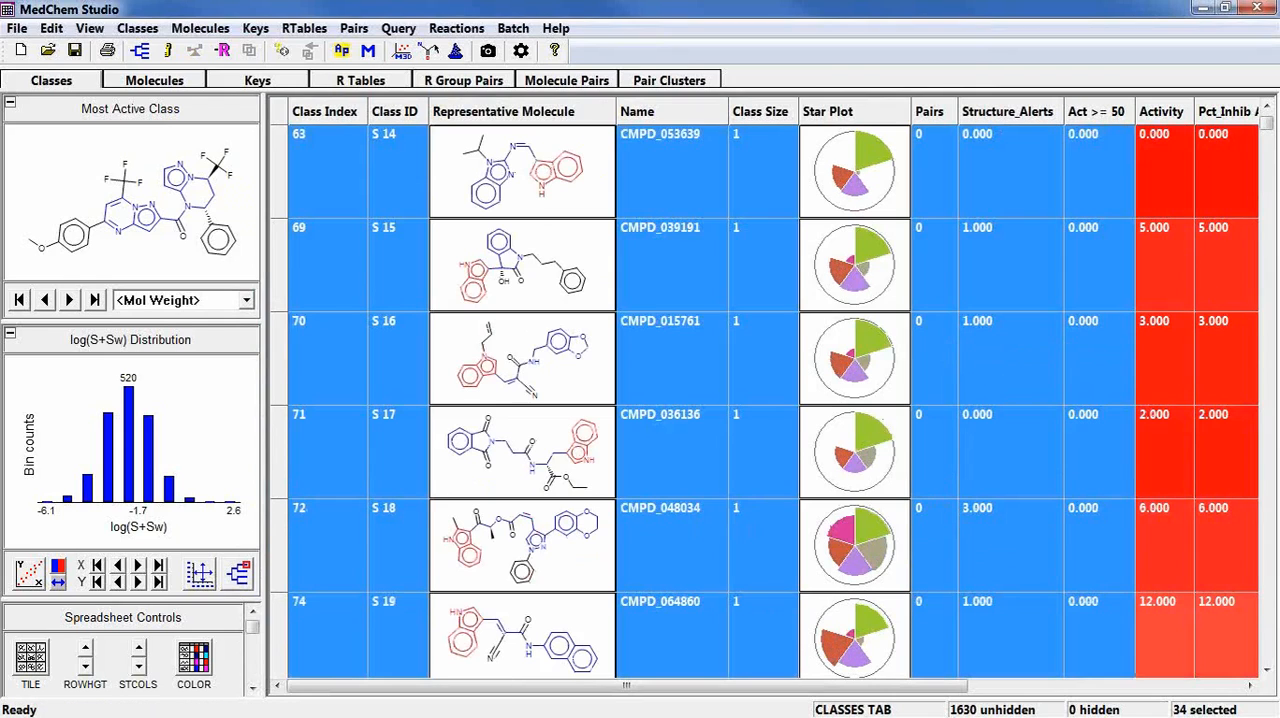
{"action": "left_click", "coordinate": [1266, 107]}
Browse the selected indole classes and their star plots, and look through their member molecules.
{"action": "left_click", "coordinate": [1266, 107]}
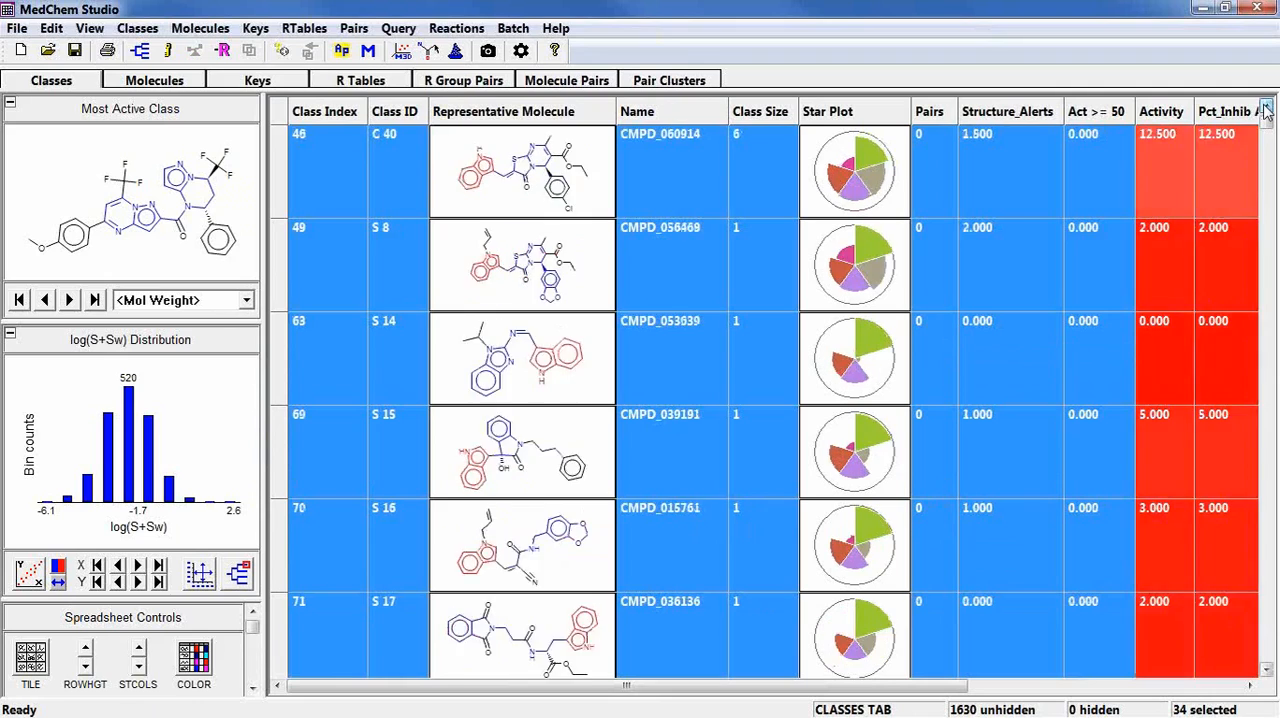
{"action": "left_click", "coordinate": [1266, 107]}
{"action": "left_click", "coordinate": [1266, 107]}
{"action": "left_click", "coordinate": [1266, 107]}
{"action": "left_click", "coordinate": [1266, 107]}
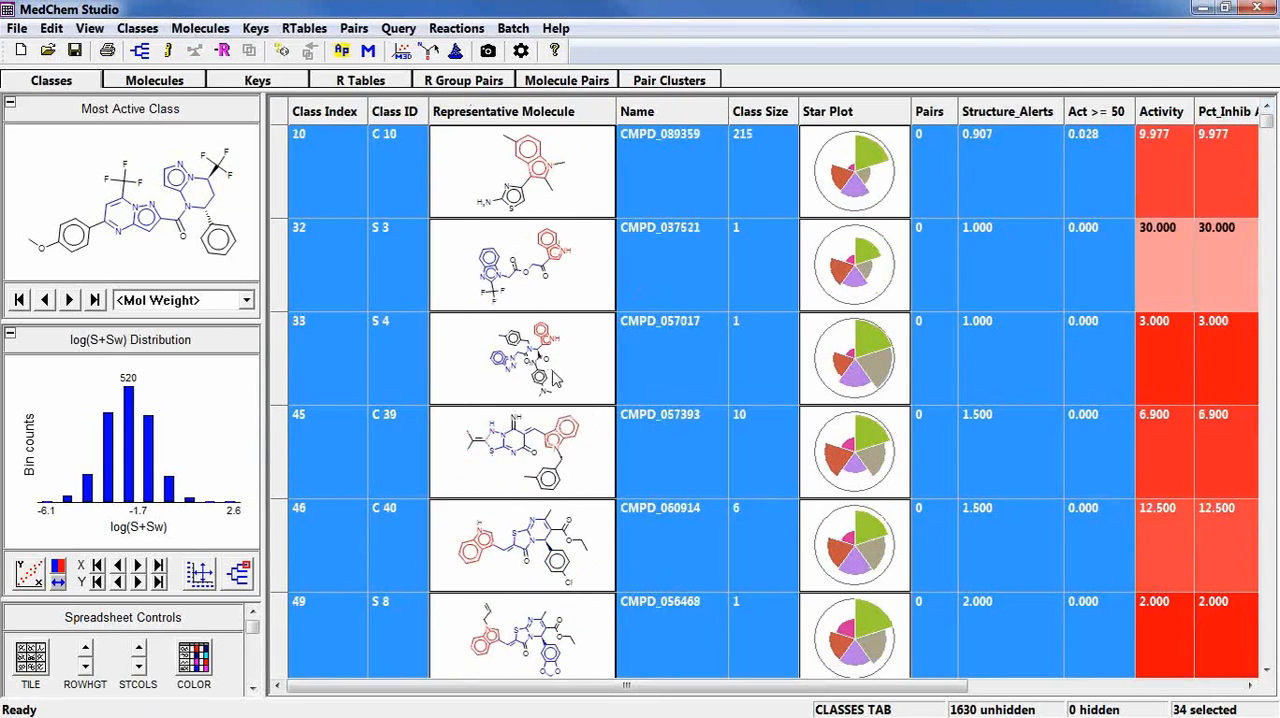
{"action": "scroll", "coordinate": [567, 357], "scroll_direction": "down", "scroll_amount": 7}
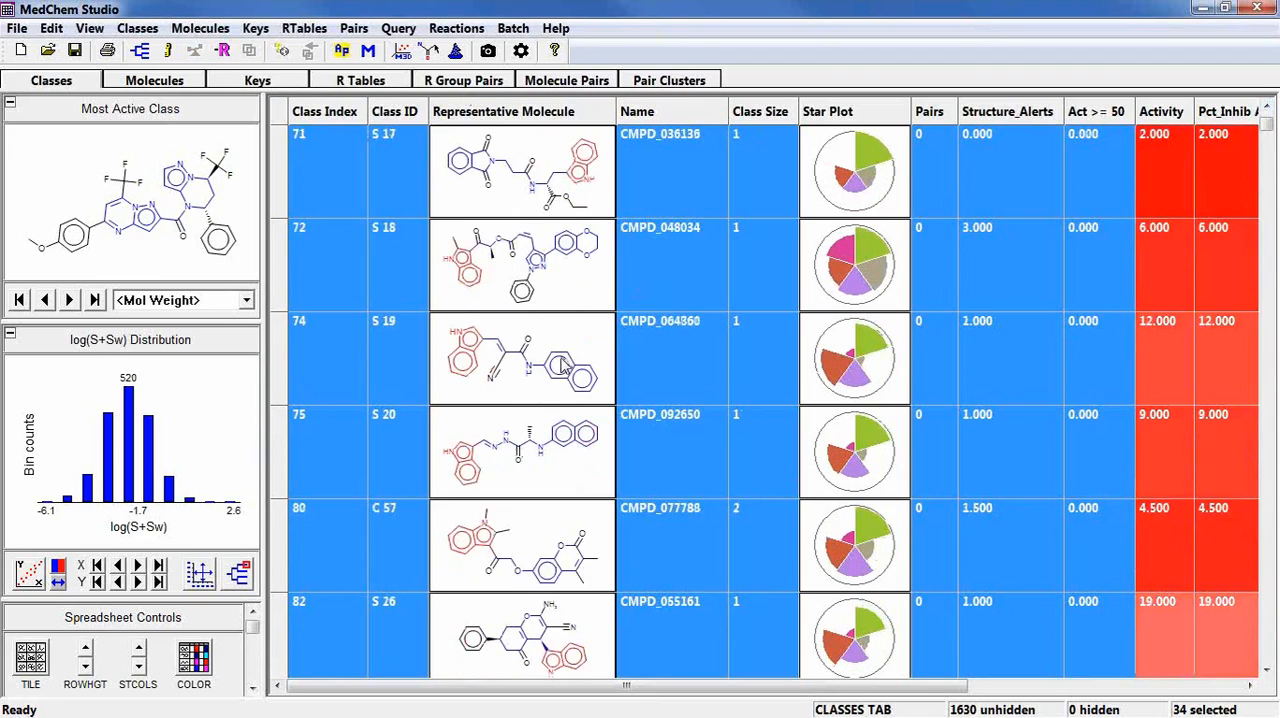
{"action": "scroll", "coordinate": [522, 413], "scroll_direction": "down", "scroll_amount": 6}
{"action": "scroll", "coordinate": [522, 413], "scroll_direction": "up", "scroll_amount": 3}
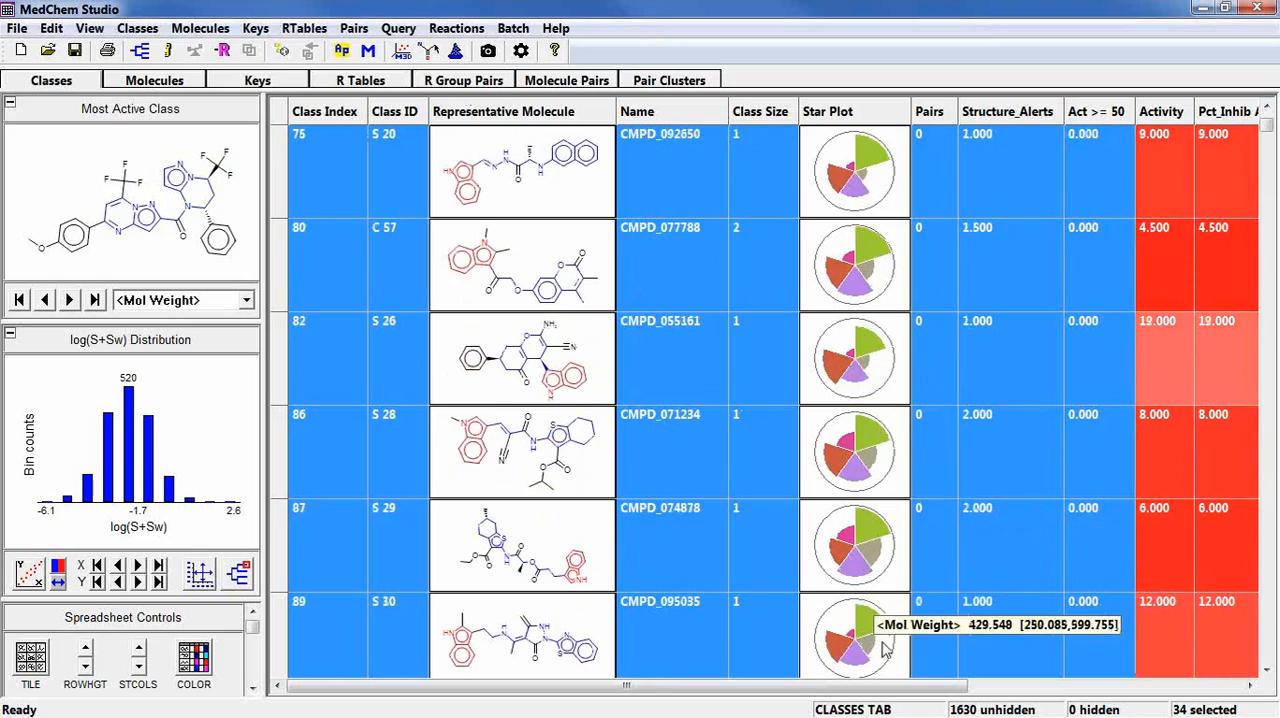
{"action": "left_click", "coordinate": [155, 81]}
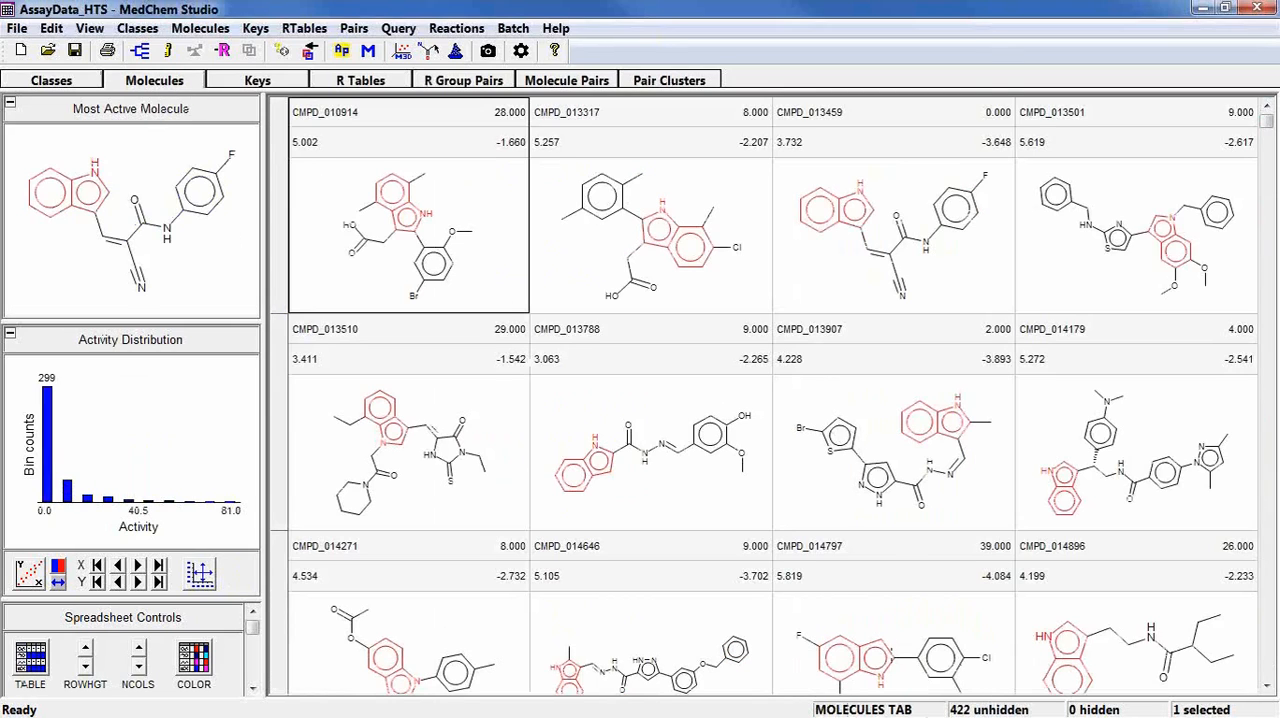
{"action": "left_click", "coordinate": [72, 81]}
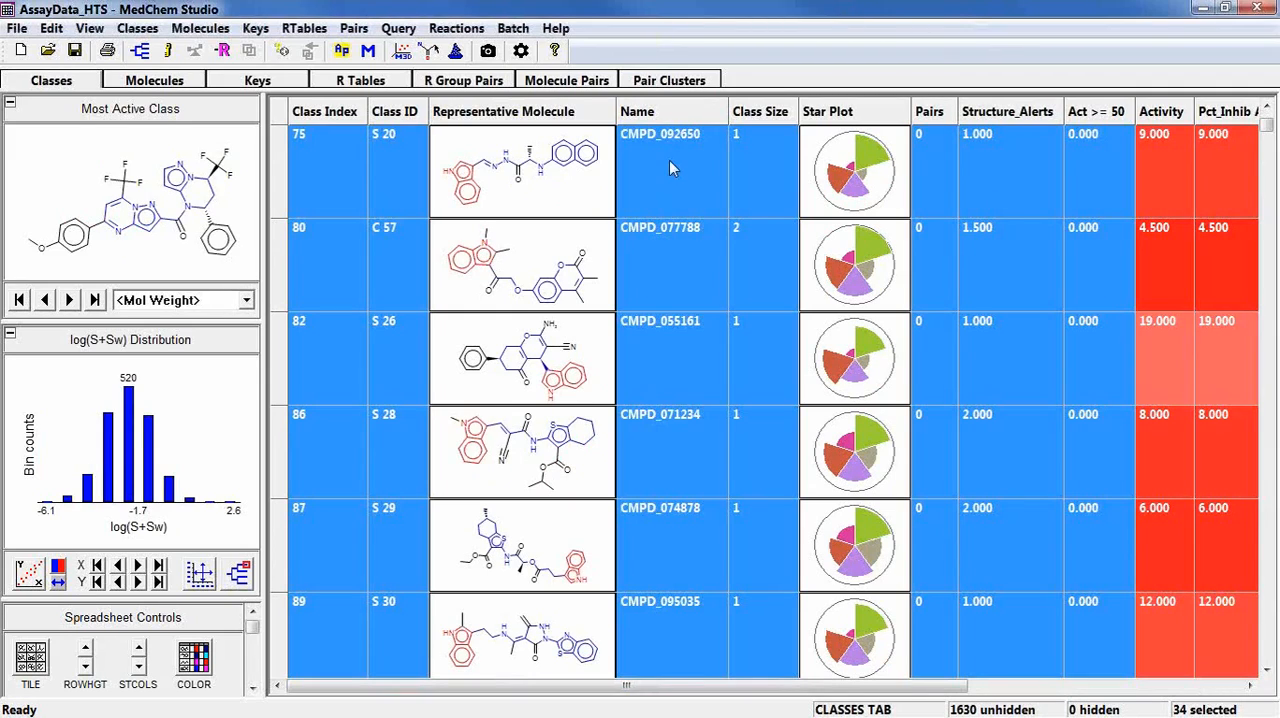
{"action": "left_click", "coordinate": [1266, 110]}
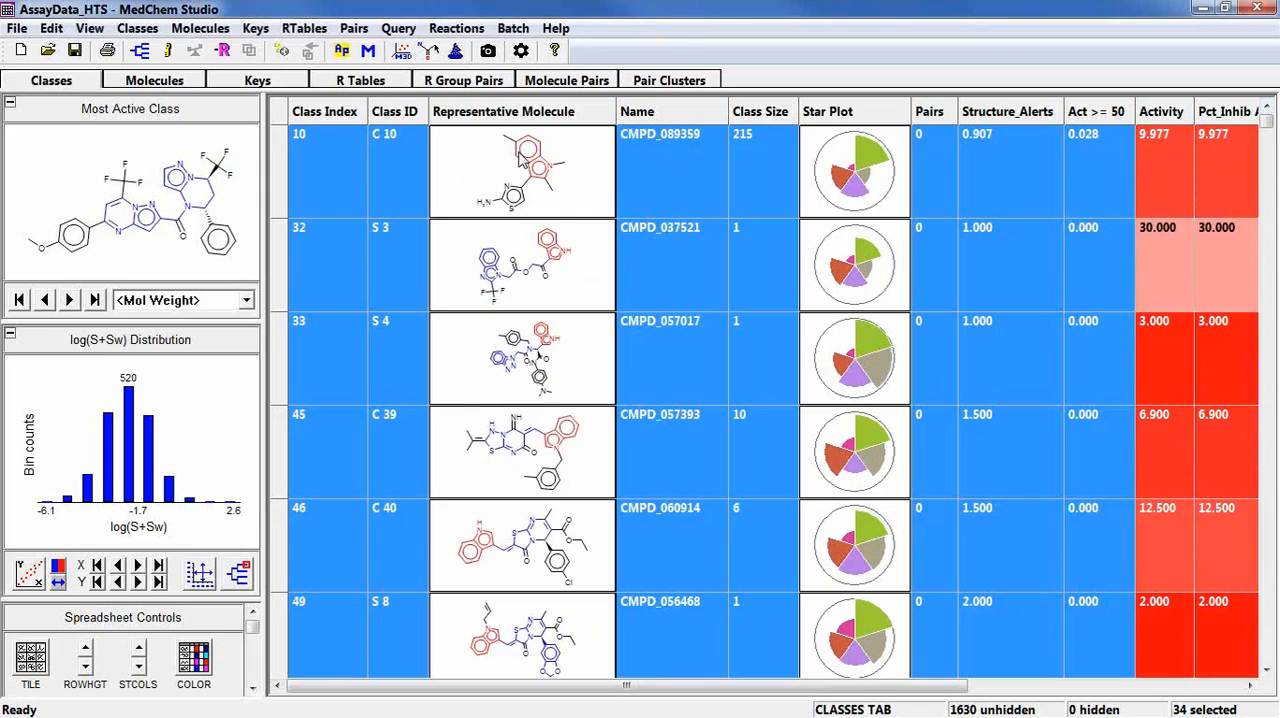
Add new classes using the encoded query loaded from the Kinase_Inhibitor_Scaffolds SD file, placing them first in the list.
{"action": "left_click", "coordinate": [123, 33]}
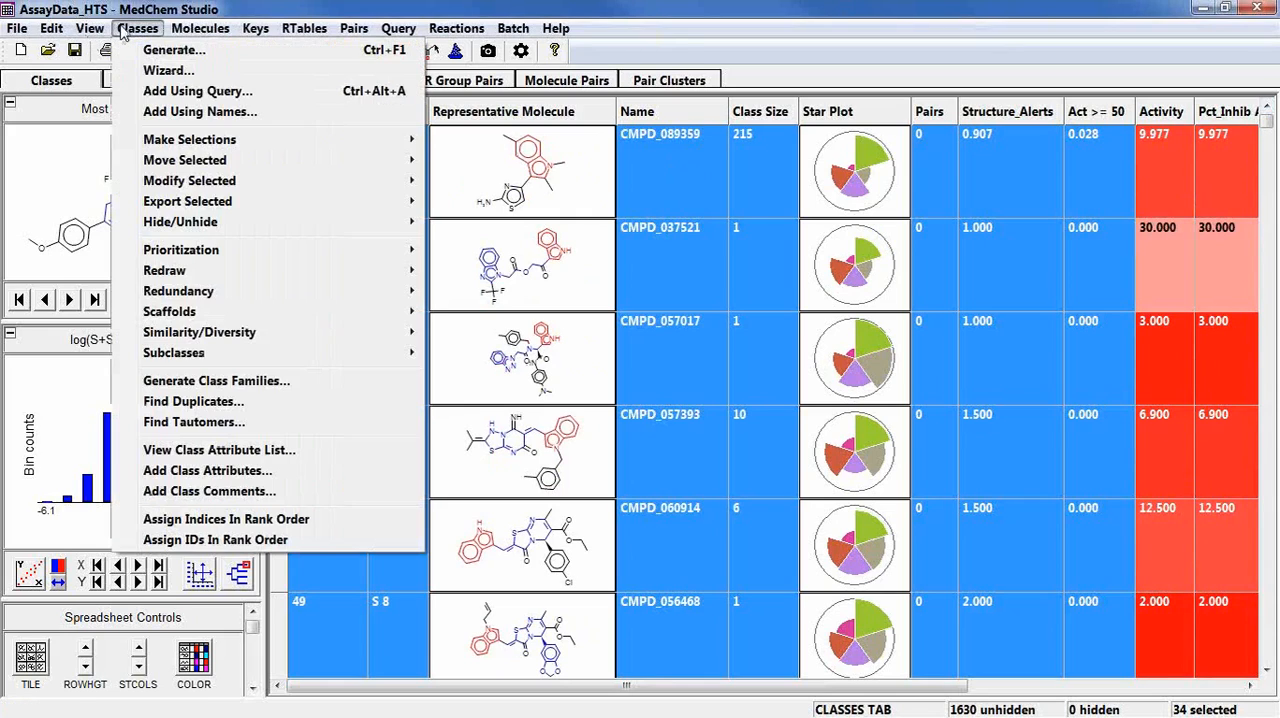
{"action": "left_click", "coordinate": [168, 92]}
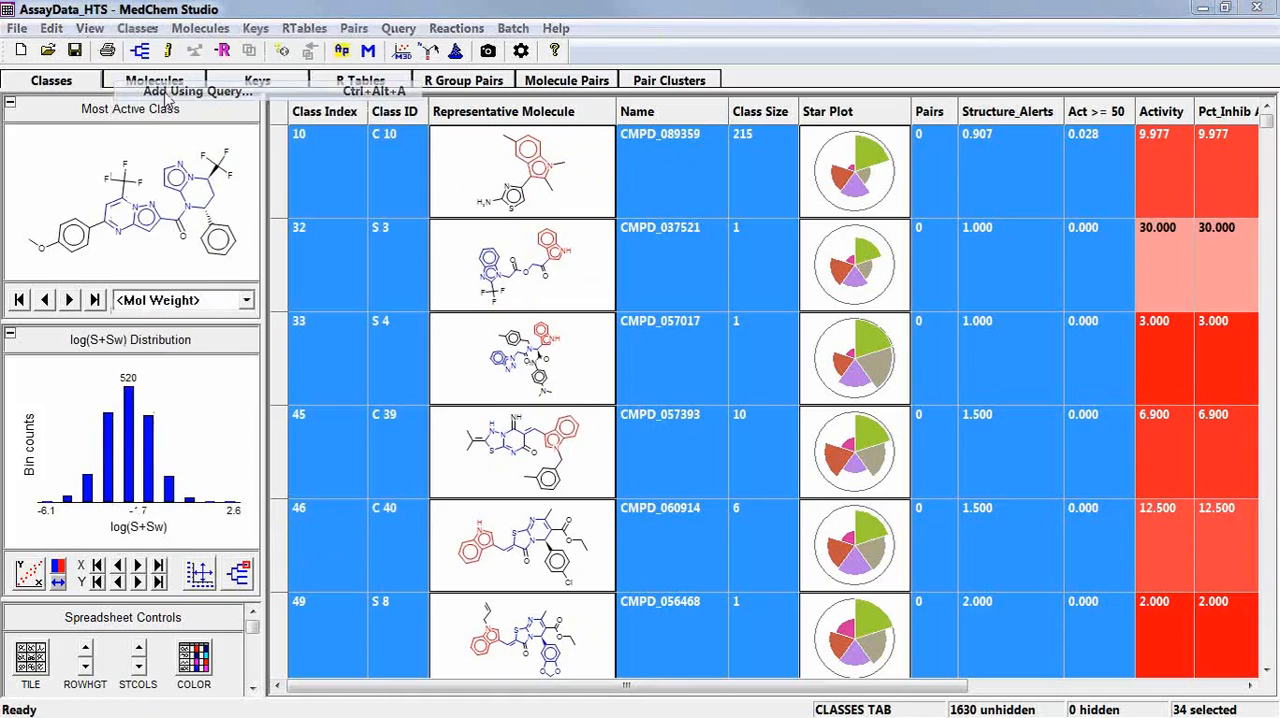
{"action": "left_click", "coordinate": [845, 241]}
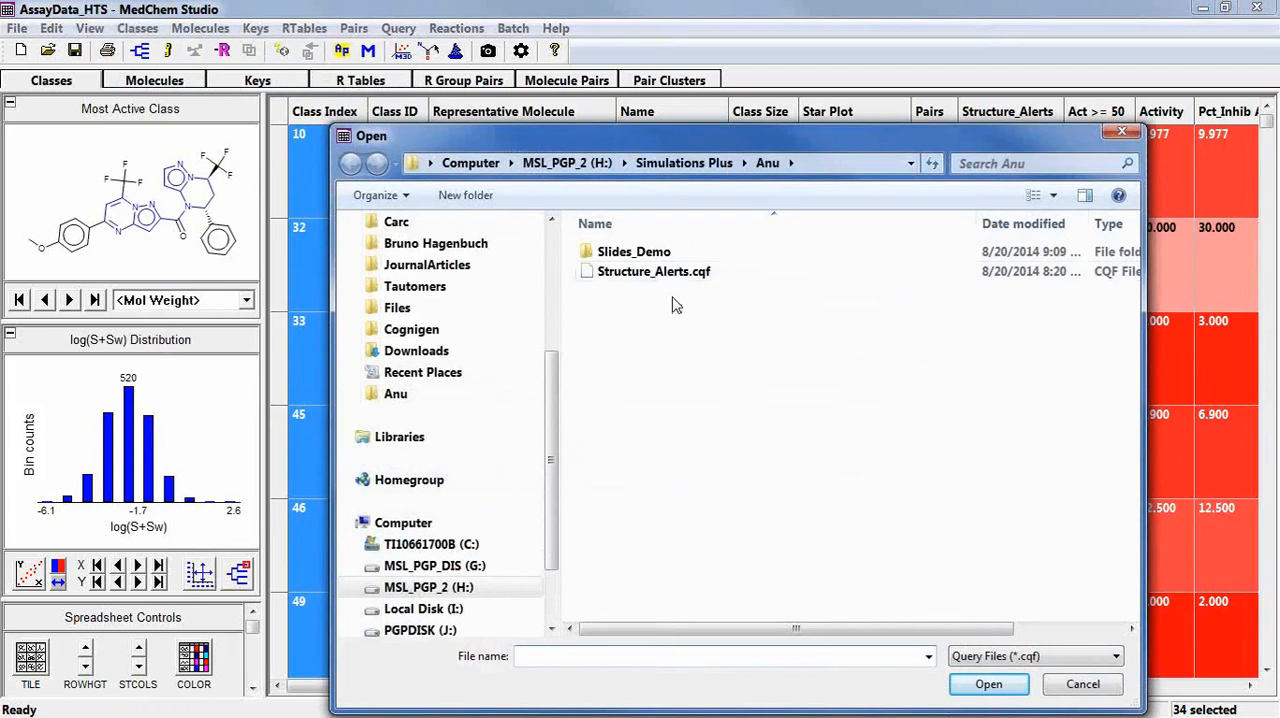
{"action": "left_click", "coordinate": [955, 660]}
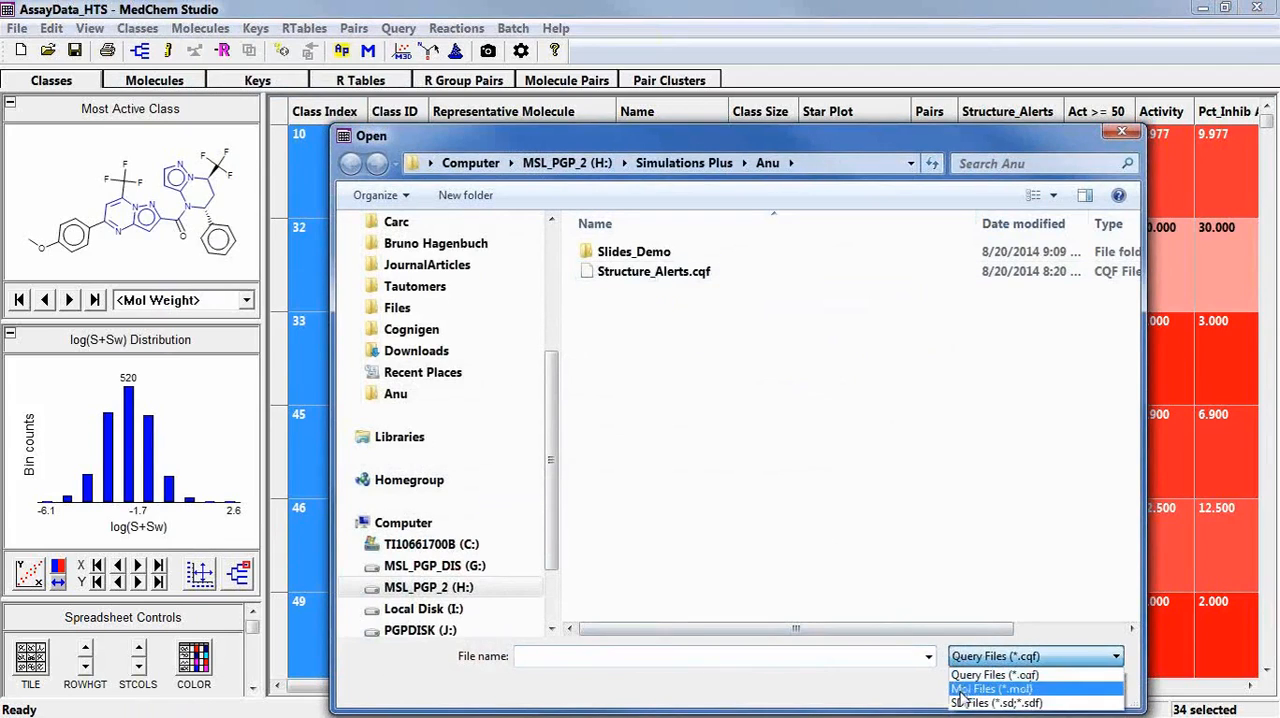
{"action": "left_click", "coordinate": [965, 702]}
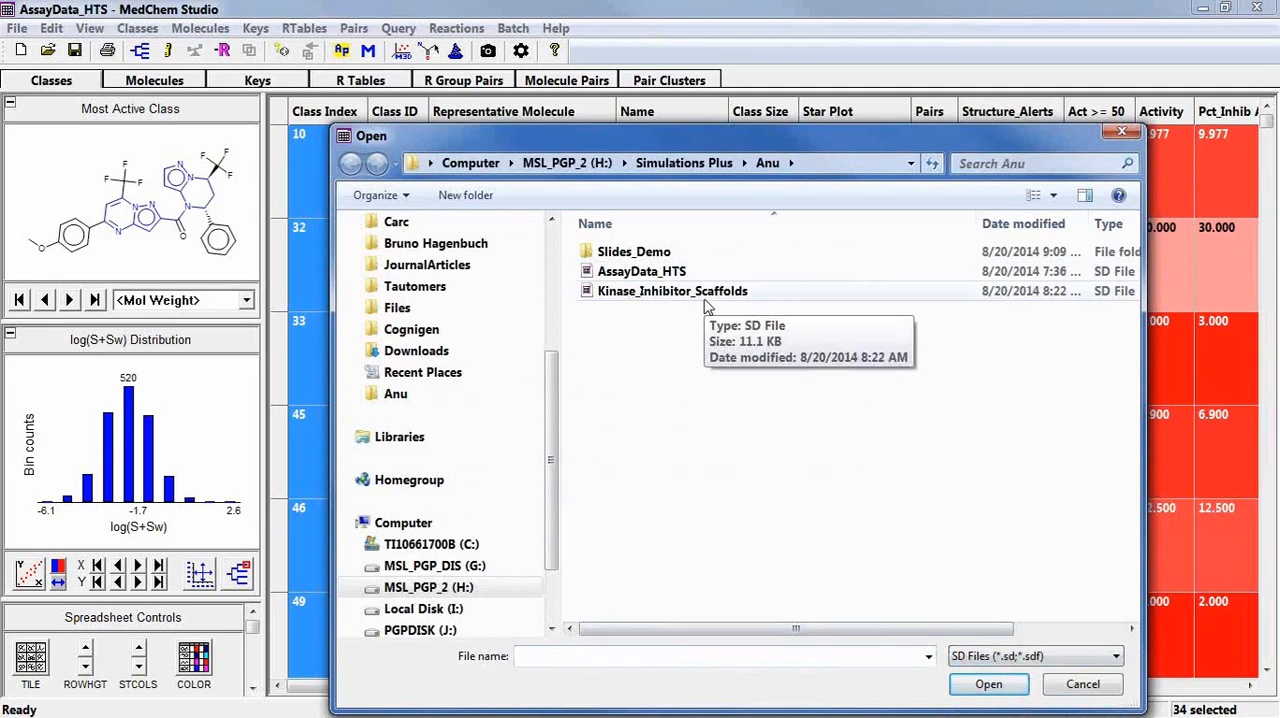
{"action": "double_click", "coordinate": [668, 291]}
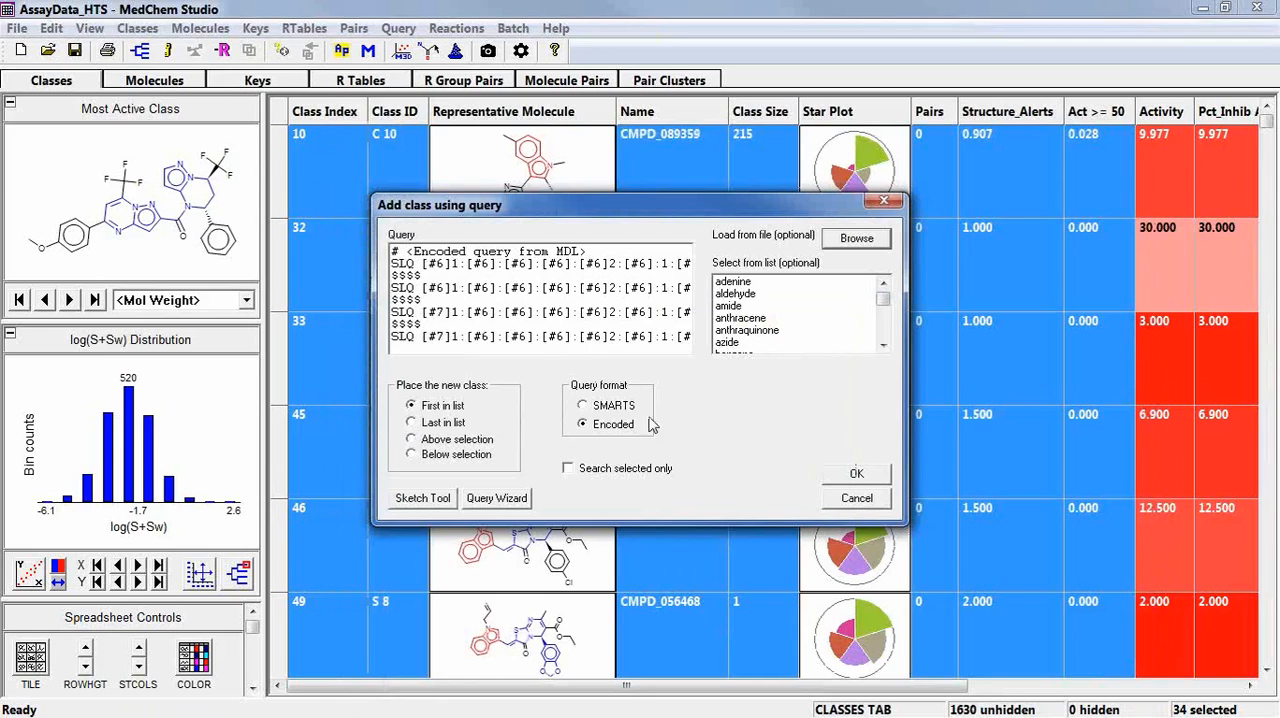
{"action": "left_click", "coordinate": [855, 477]}
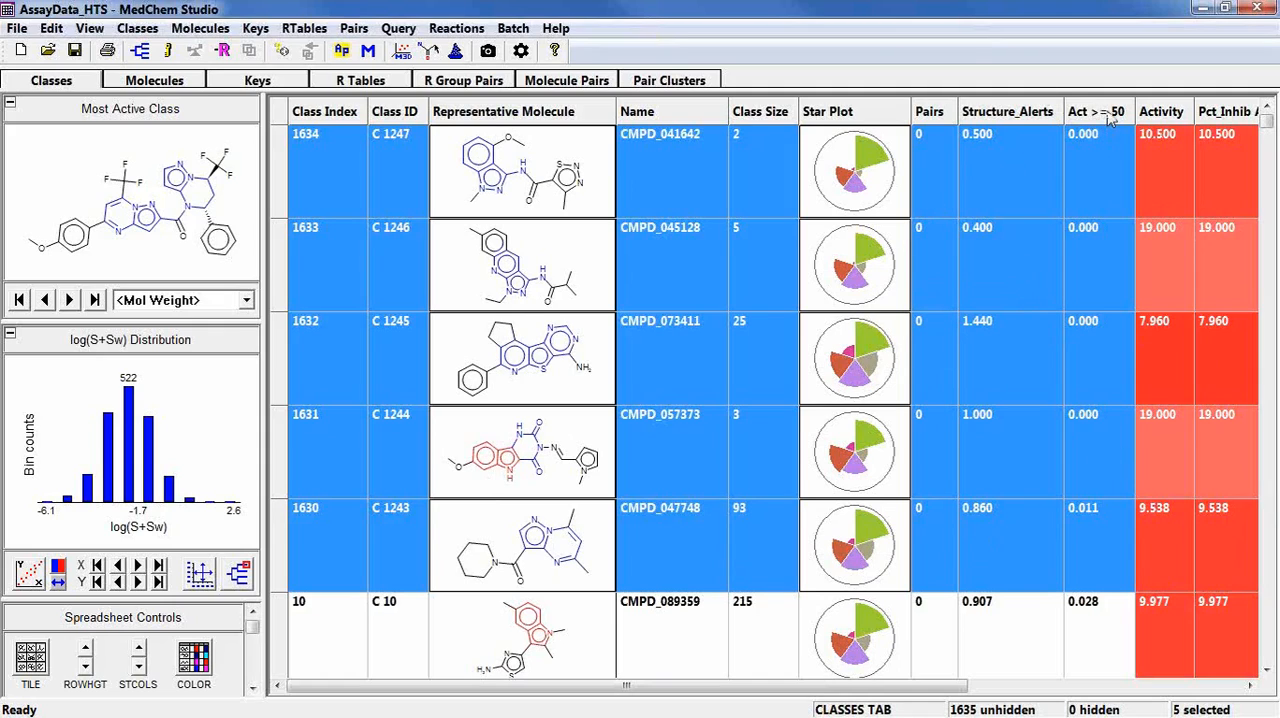
Move the Act >= 50 column next to Class Size and set its function to Number With Non-Zero Value.
{"action": "left_click_drag", "start_coordinate": [1108, 113], "coordinate": [796, 106]}
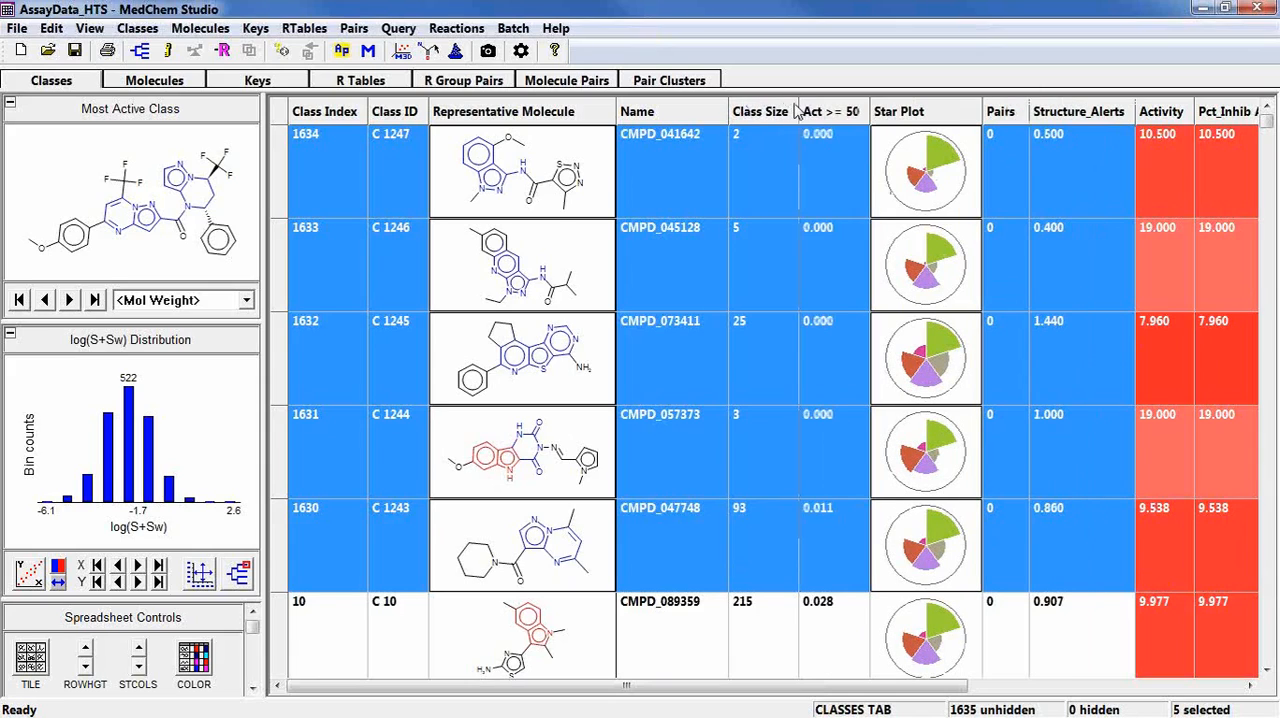
{"action": "right_click", "coordinate": [810, 113]}
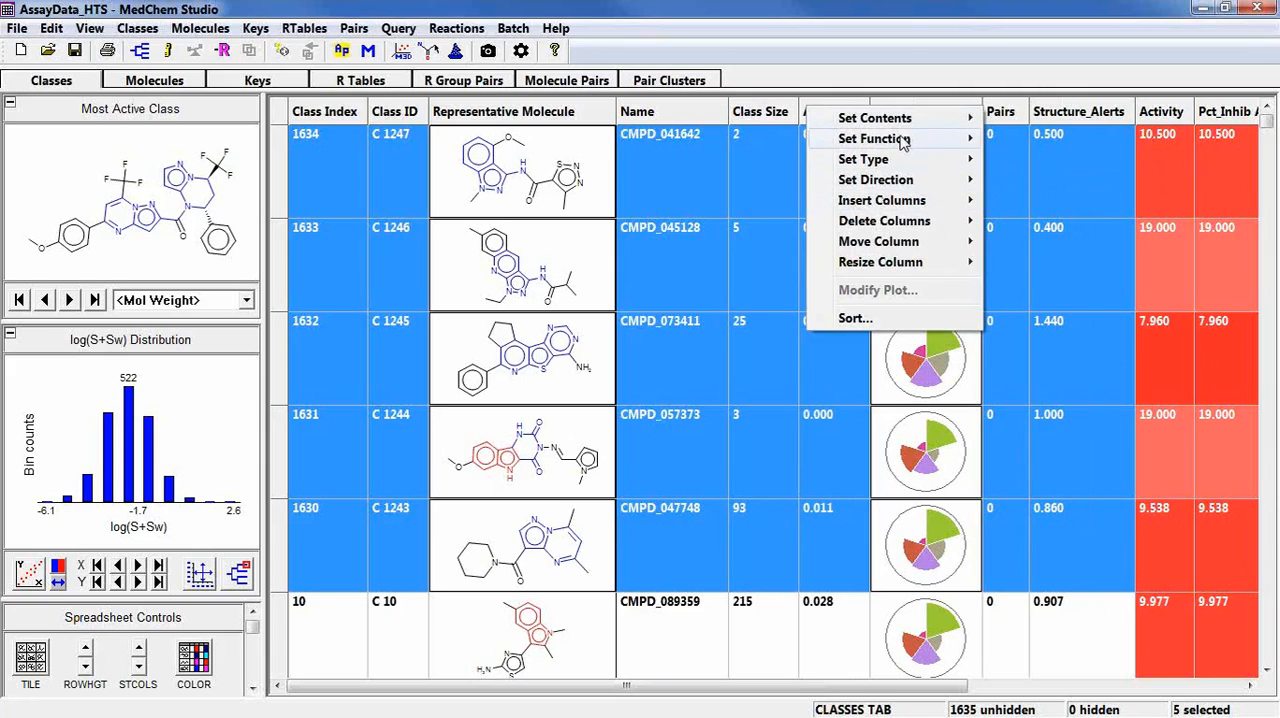
{"action": "mouse_move", "coordinate": [903, 143]}
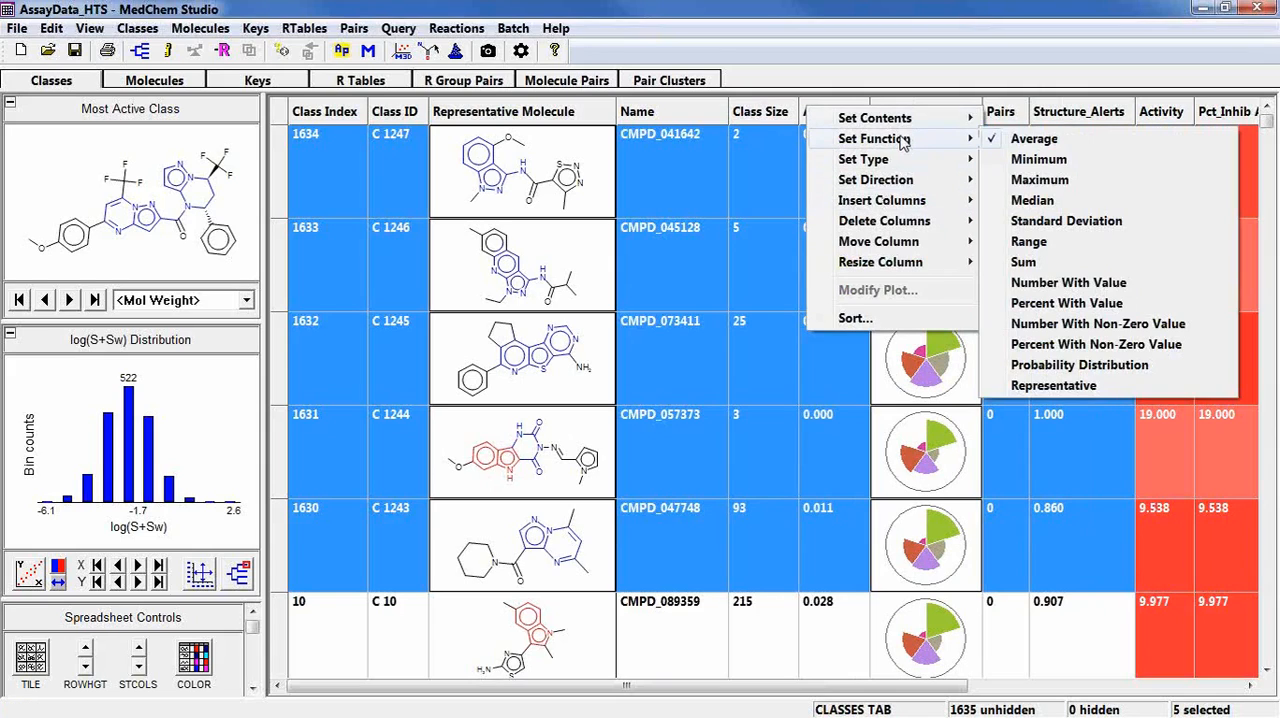
{"action": "left_click", "coordinate": [1098, 330]}
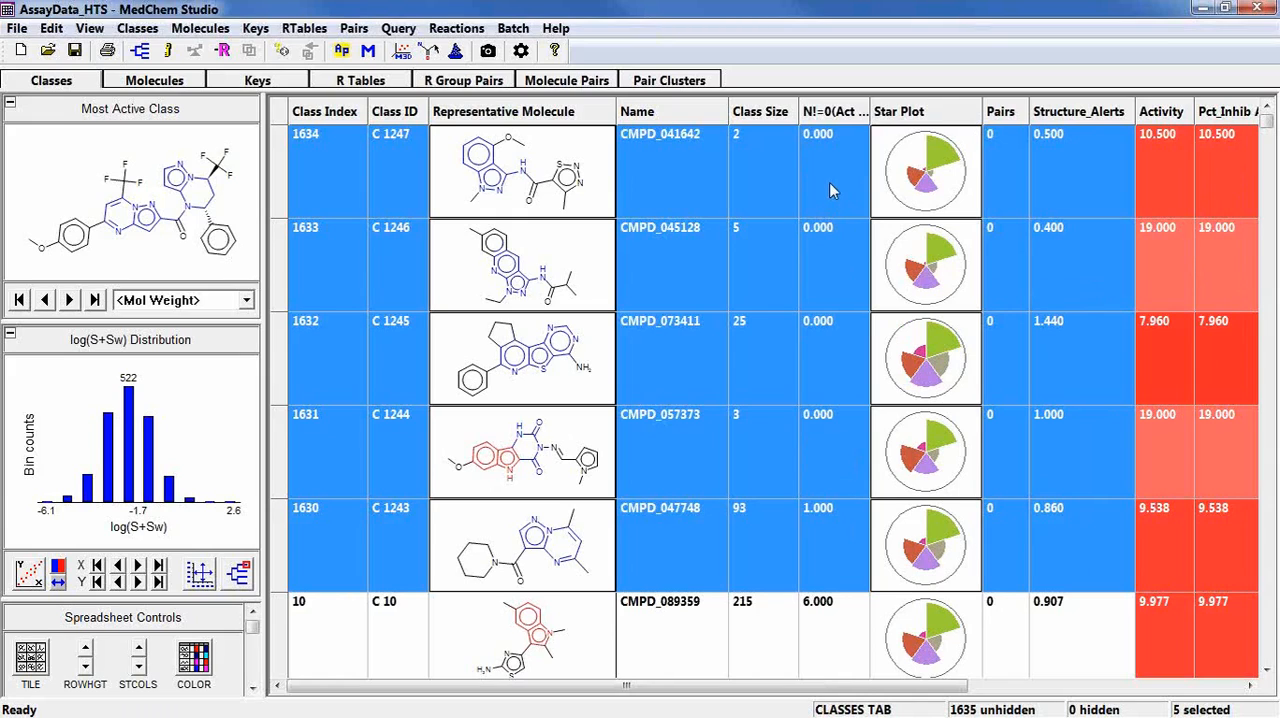
Show the molecules of class C 1243 as a table and sort them by Activity in descending order.
{"action": "left_click", "coordinate": [810, 575]}
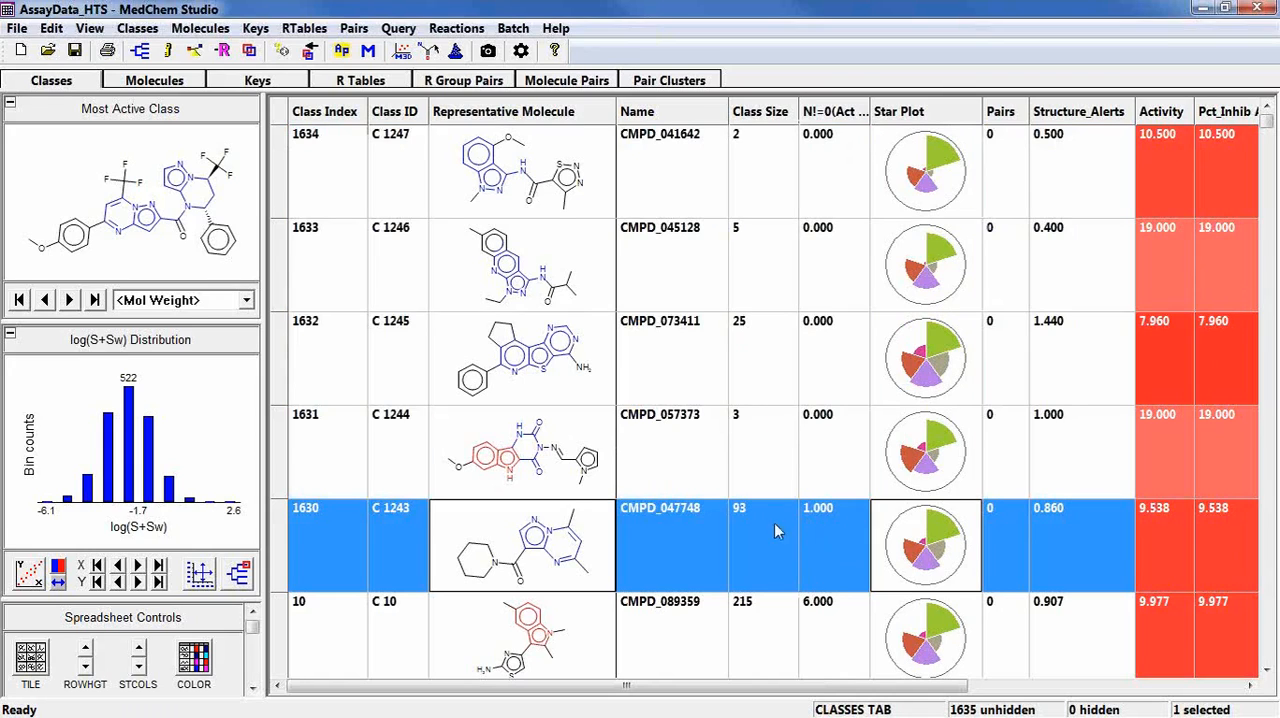
{"action": "left_click", "coordinate": [138, 82]}
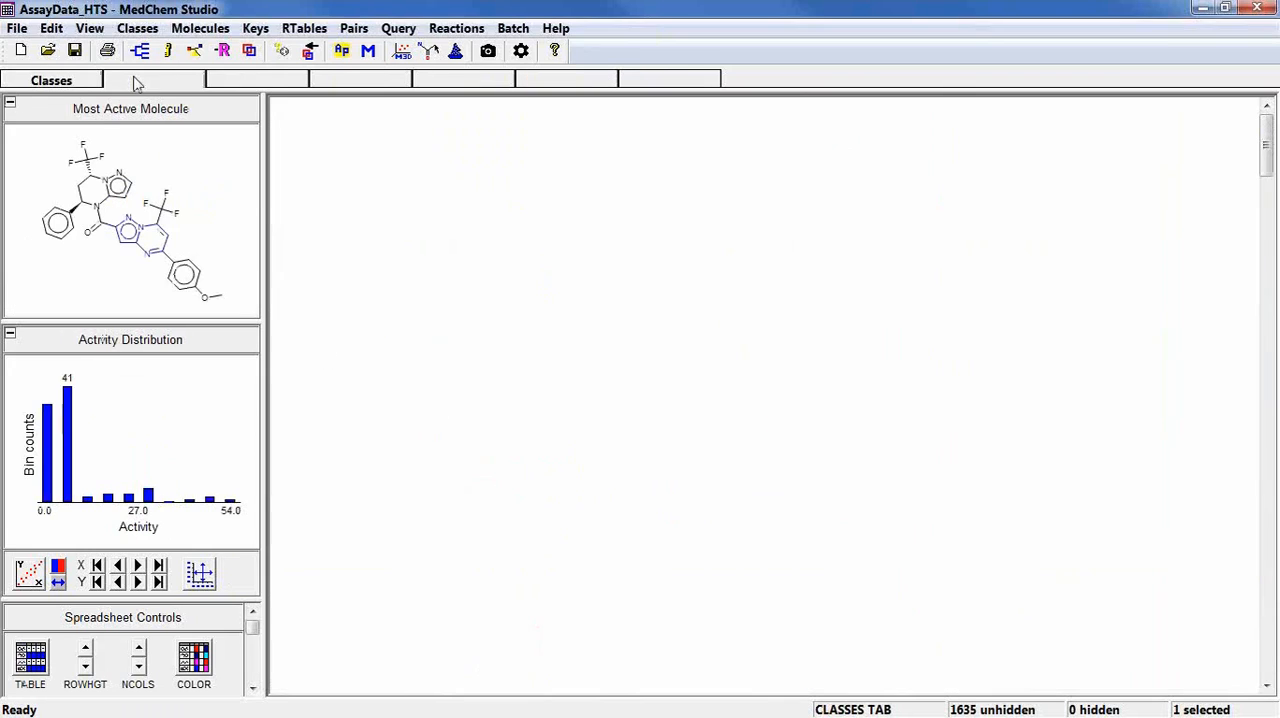
{"action": "left_click", "coordinate": [38, 662]}
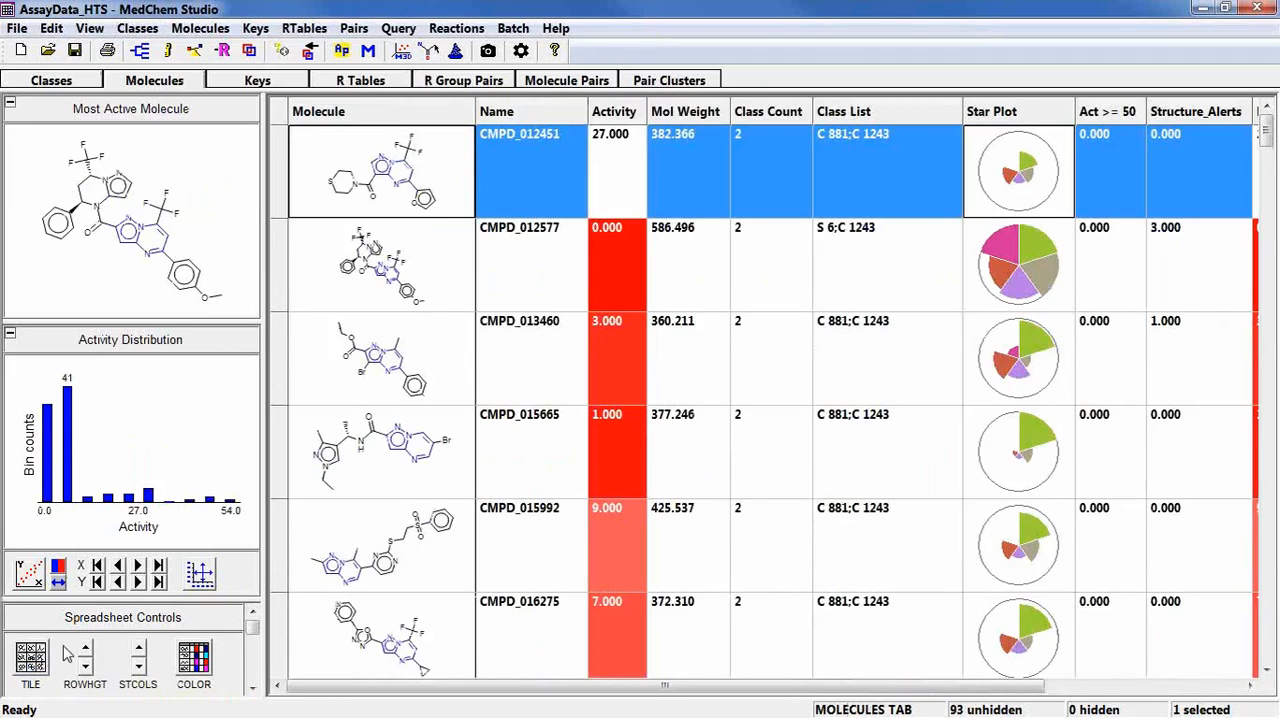
{"action": "left_click", "coordinate": [626, 113]}
{"action": "left_click", "coordinate": [630, 114]}
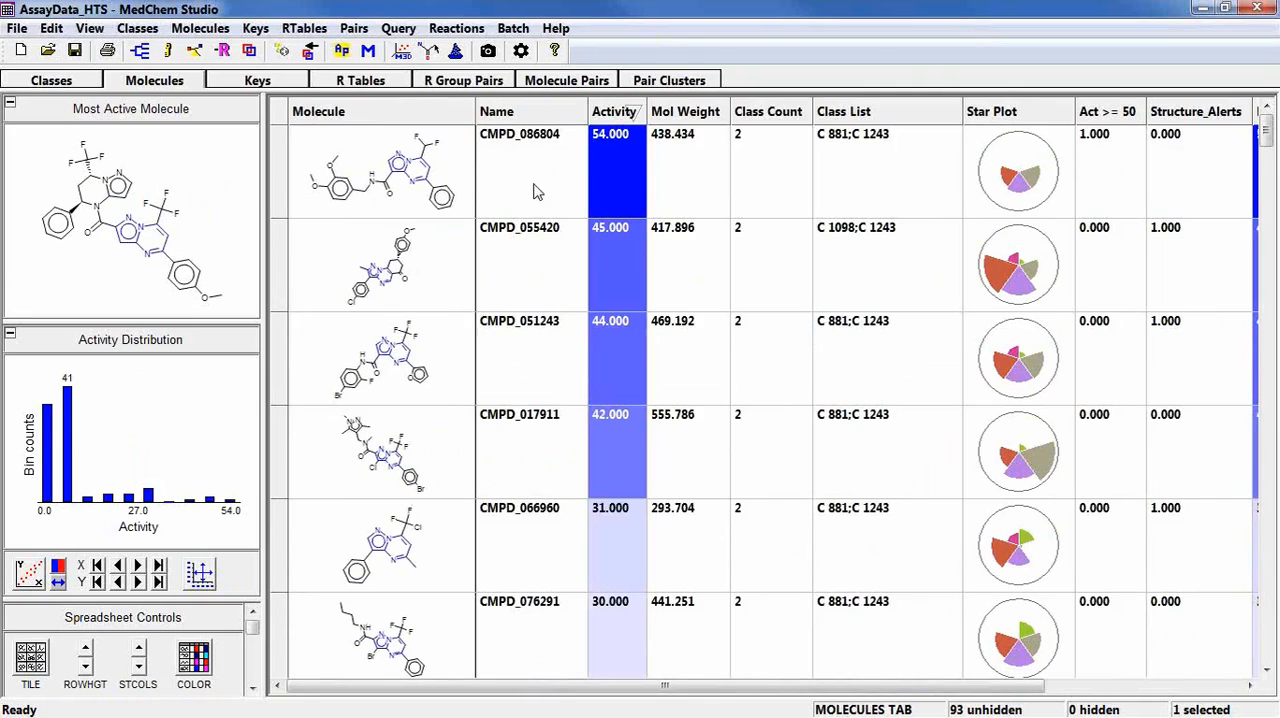
Return to the class list and sort it in descending order by the number of members with Act >= 50.
{"action": "left_click", "coordinate": [84, 82]}
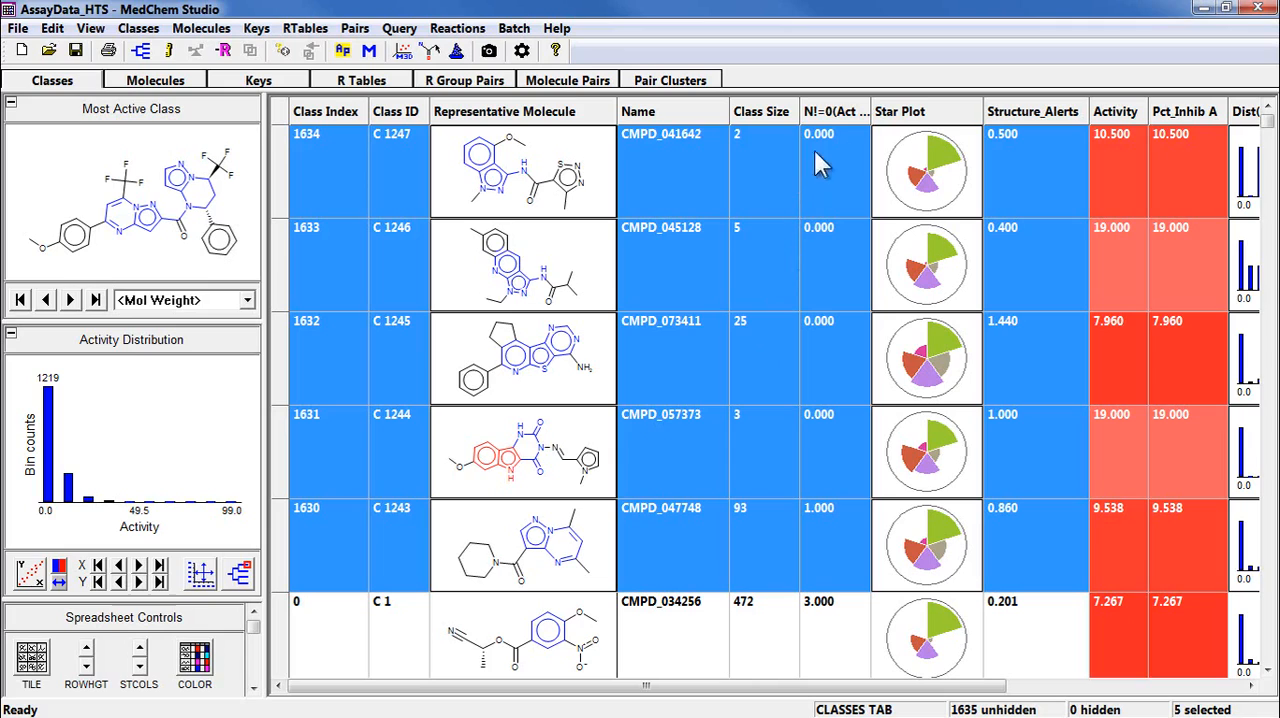
{"action": "left_click", "coordinate": [848, 114]}
{"action": "left_click", "coordinate": [846, 116]}
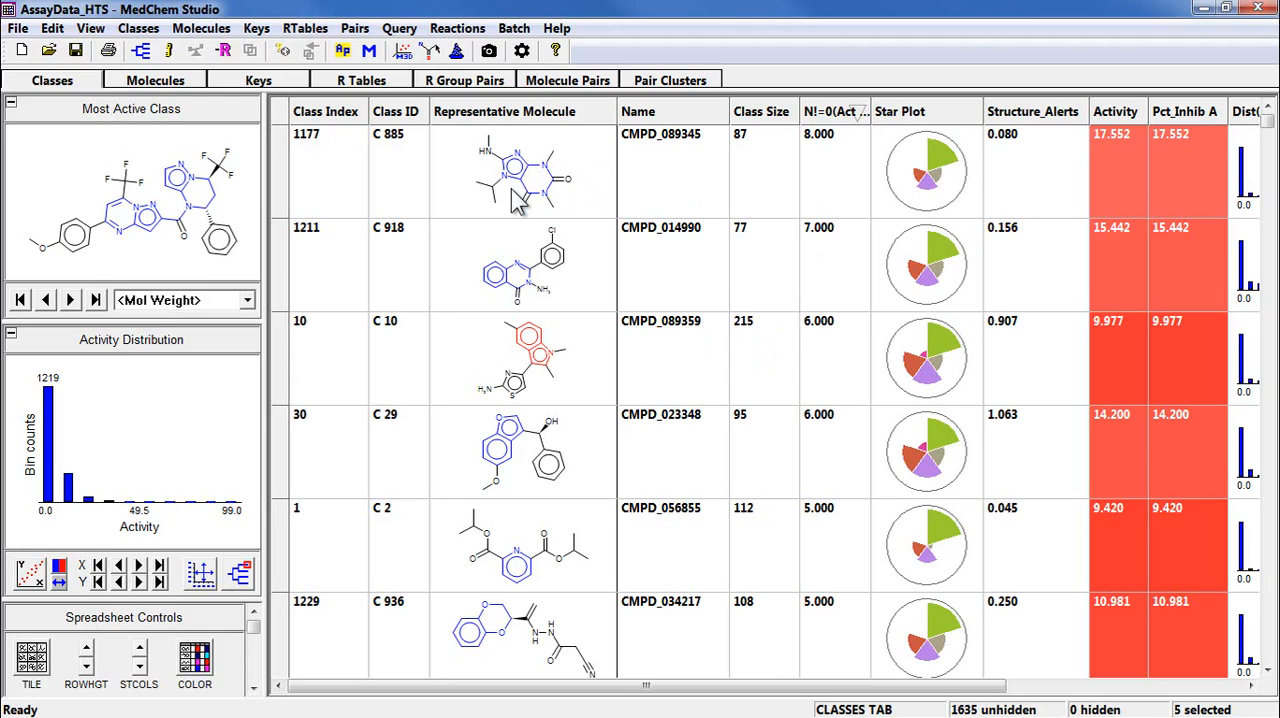
Generate the R table for class C 918 and open it.
{"action": "left_click", "coordinate": [565, 302]}
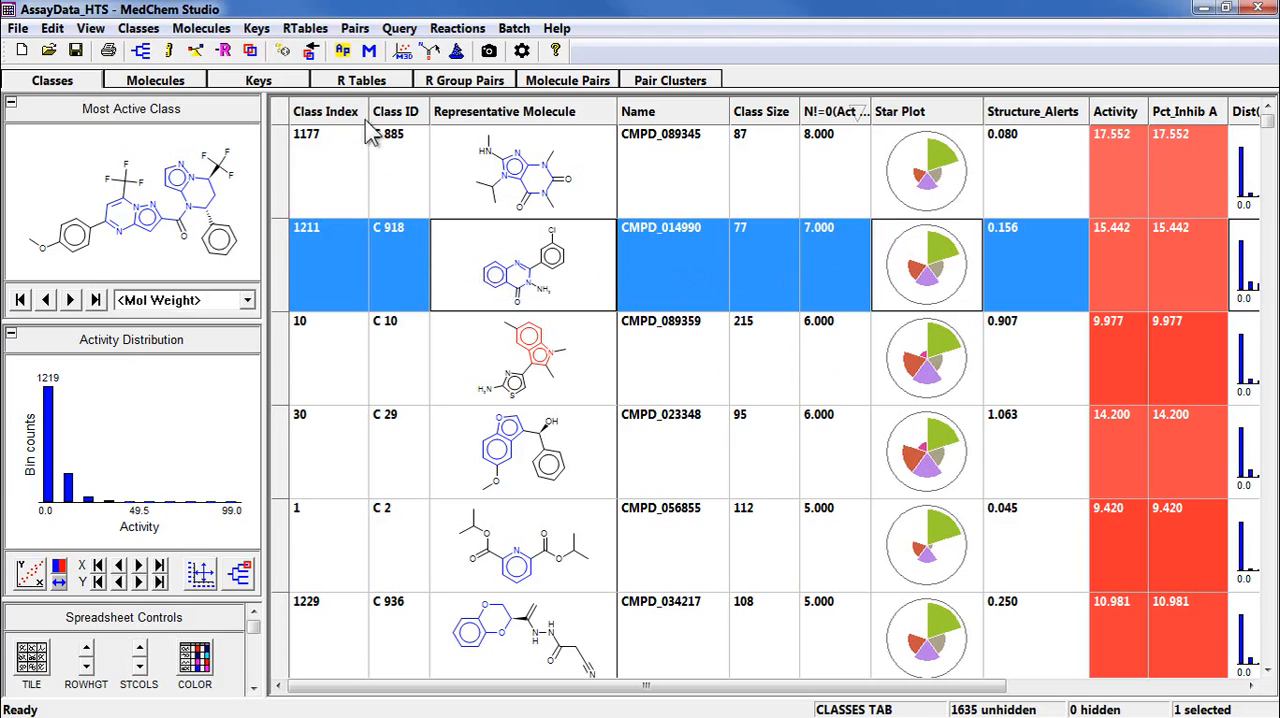
{"action": "left_click", "coordinate": [322, 30]}
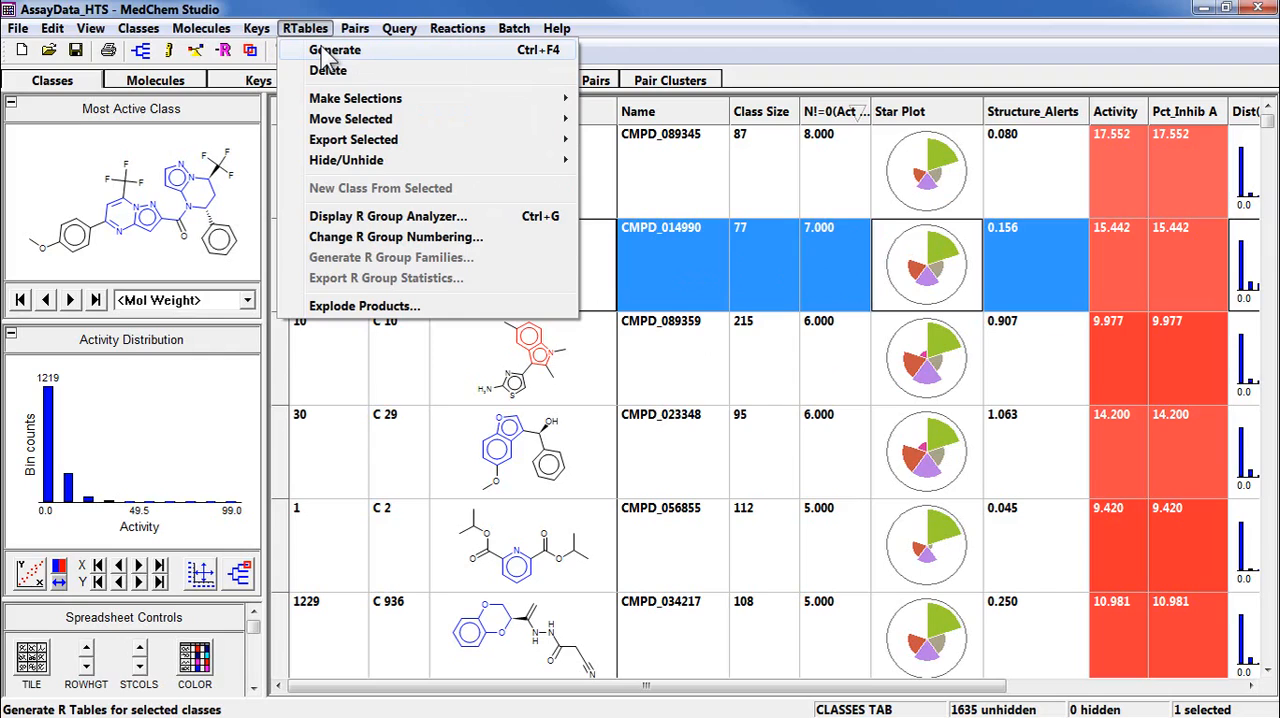
{"action": "left_click", "coordinate": [325, 54]}
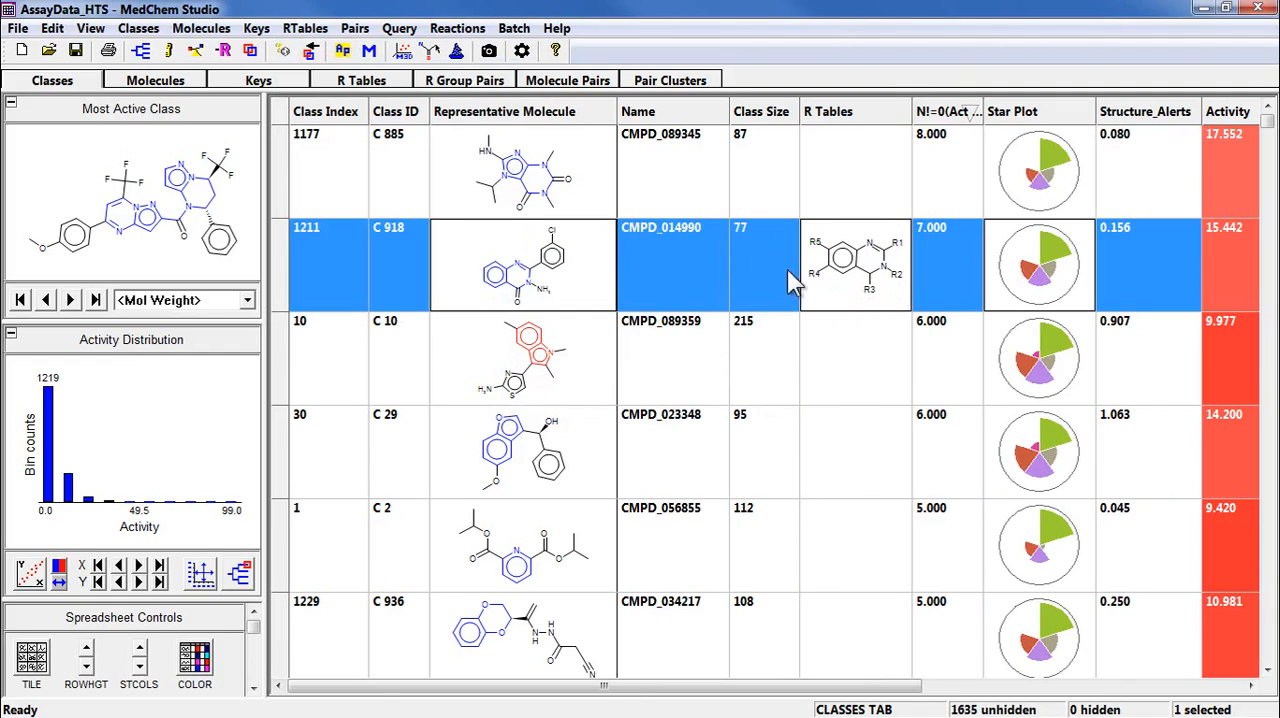
{"action": "left_click", "coordinate": [366, 84]}
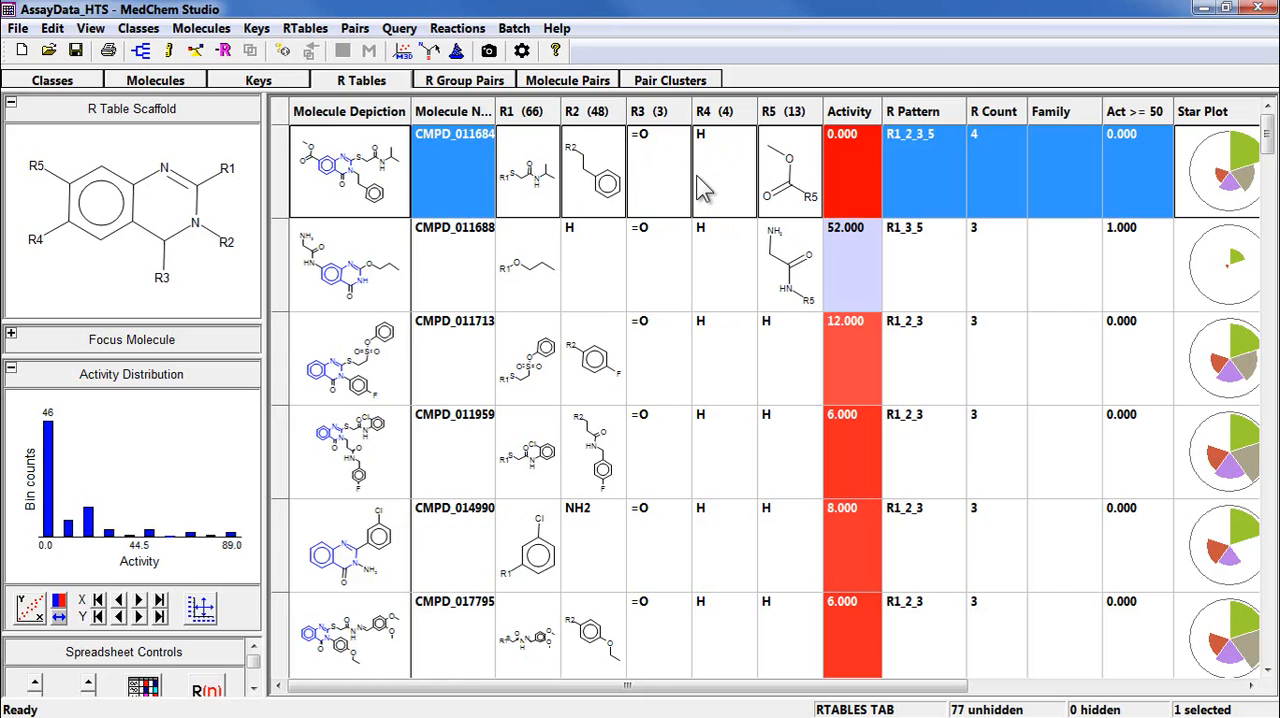
Sort the R table by Activity in descending order and select the five most active molecules.
{"action": "left_click", "coordinate": [850, 118]}
{"action": "left_click", "coordinate": [851, 119]}
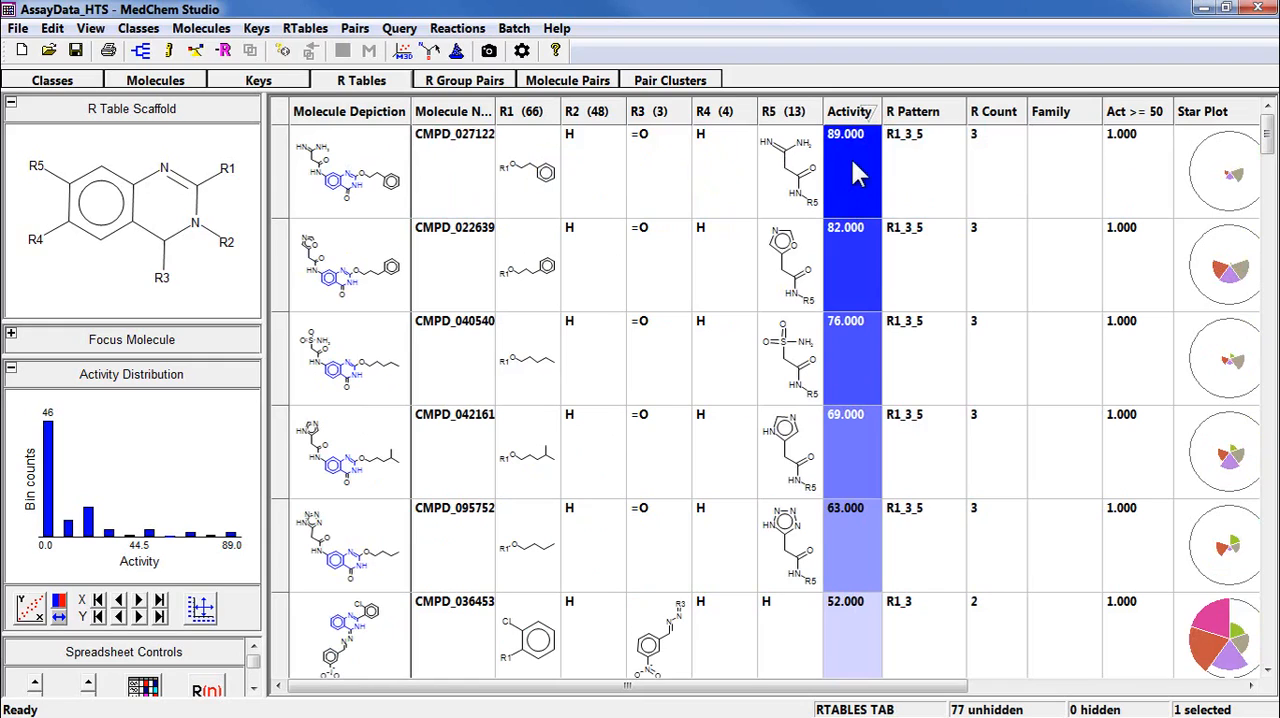
{"action": "left_click_drag", "start_coordinate": [855, 174], "coordinate": [815, 632]}
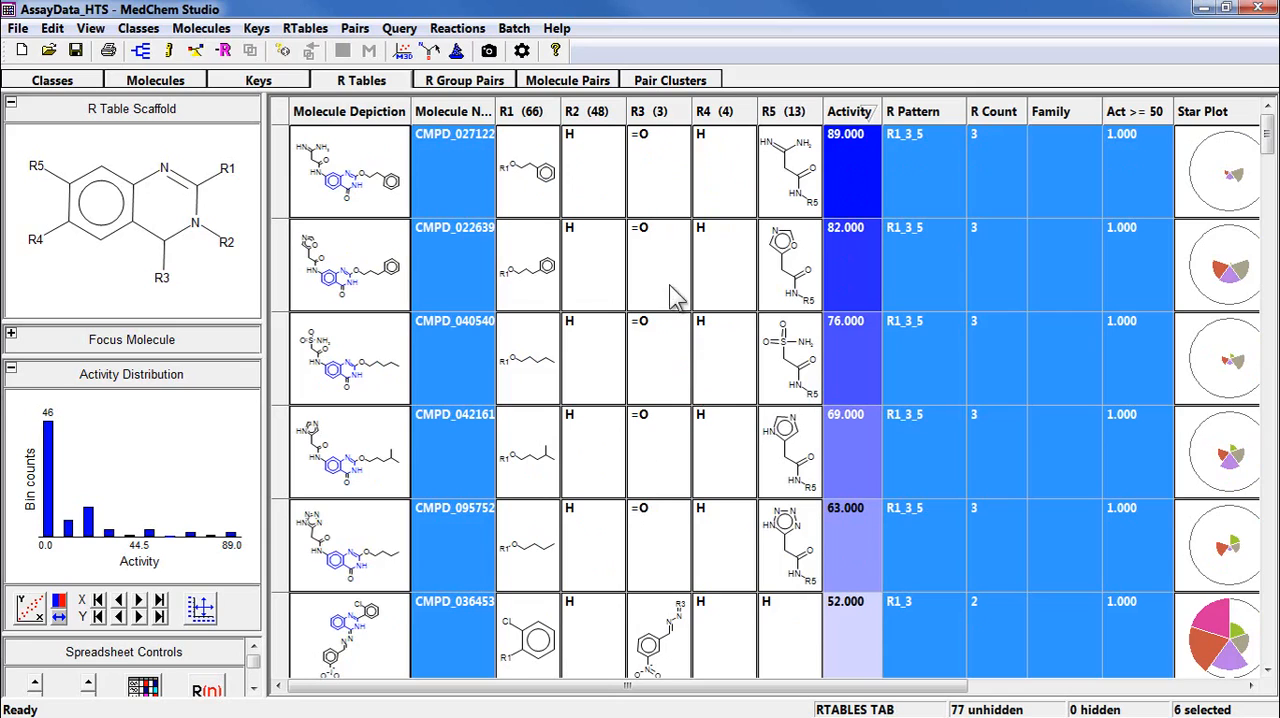
{"action": "left_click_drag", "start_coordinate": [664, 214], "coordinate": [668, 541]}
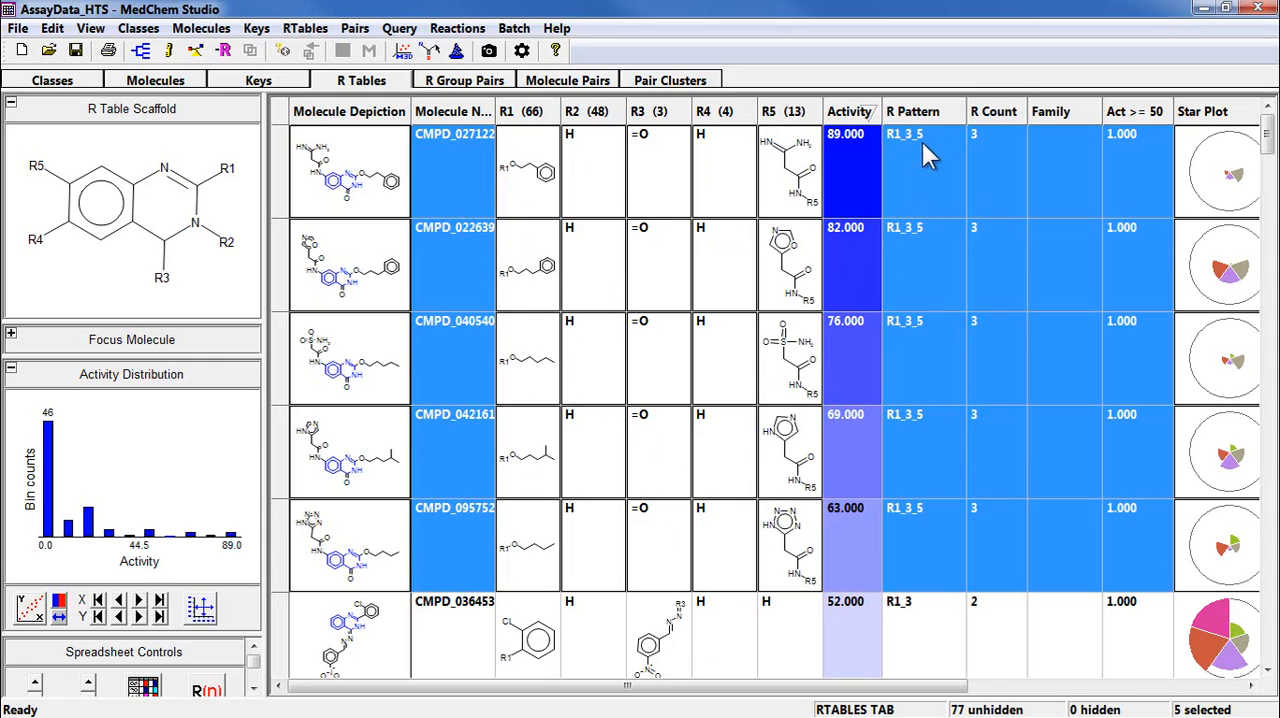
With the R table sorted by R Pattern, select all R1_3_5 molecules and create a new class from them in the class list.
{"action": "left_click", "coordinate": [940, 112]}
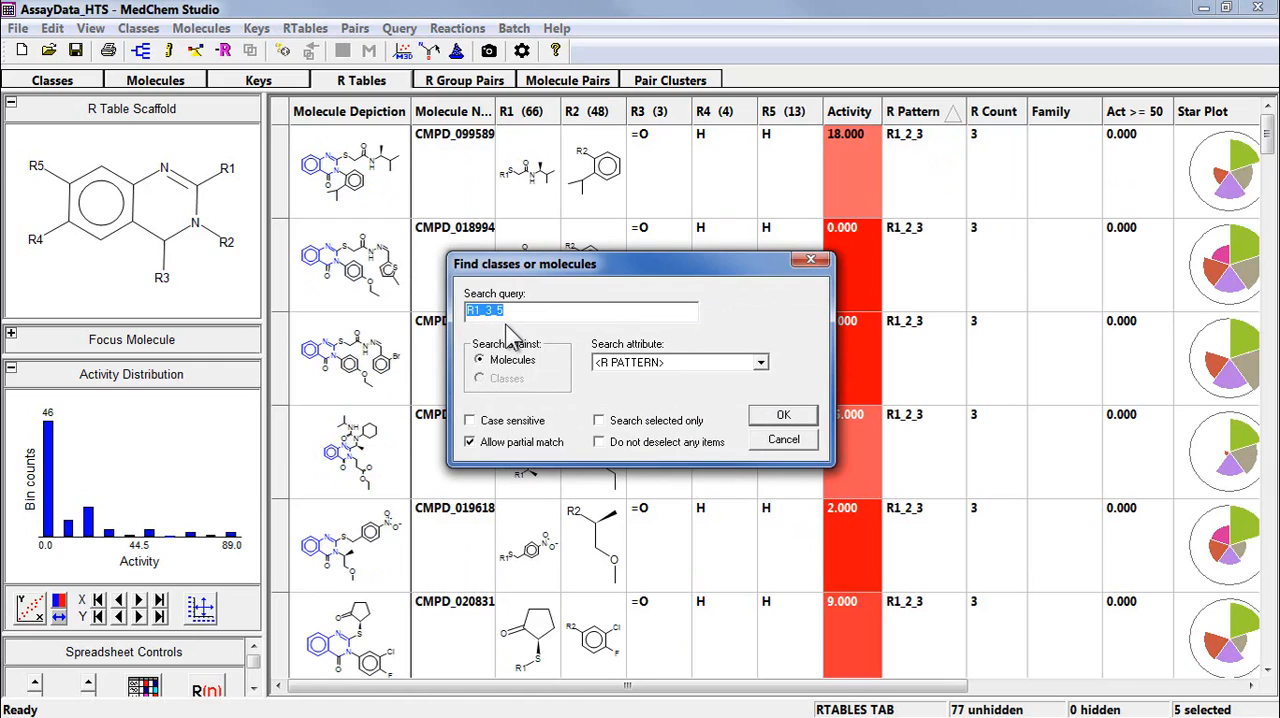
{"action": "left_click", "coordinate": [778, 420]}
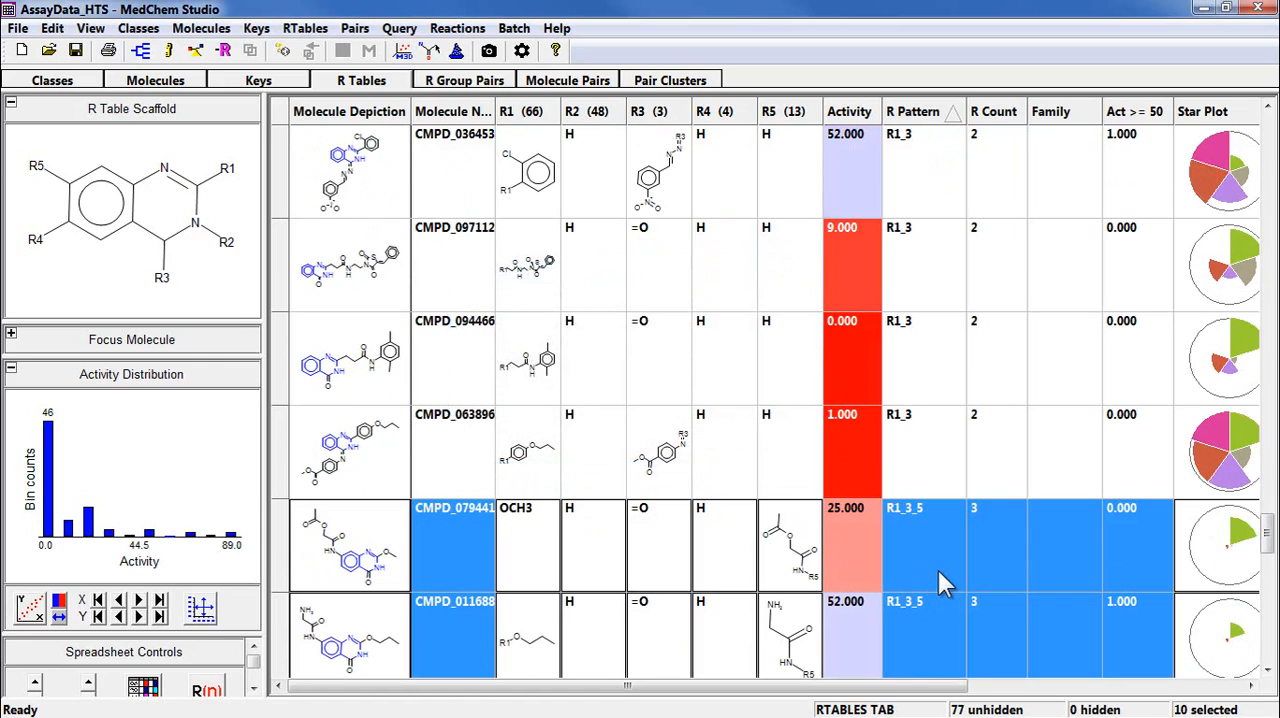
{"action": "left_click", "coordinate": [305, 28]}
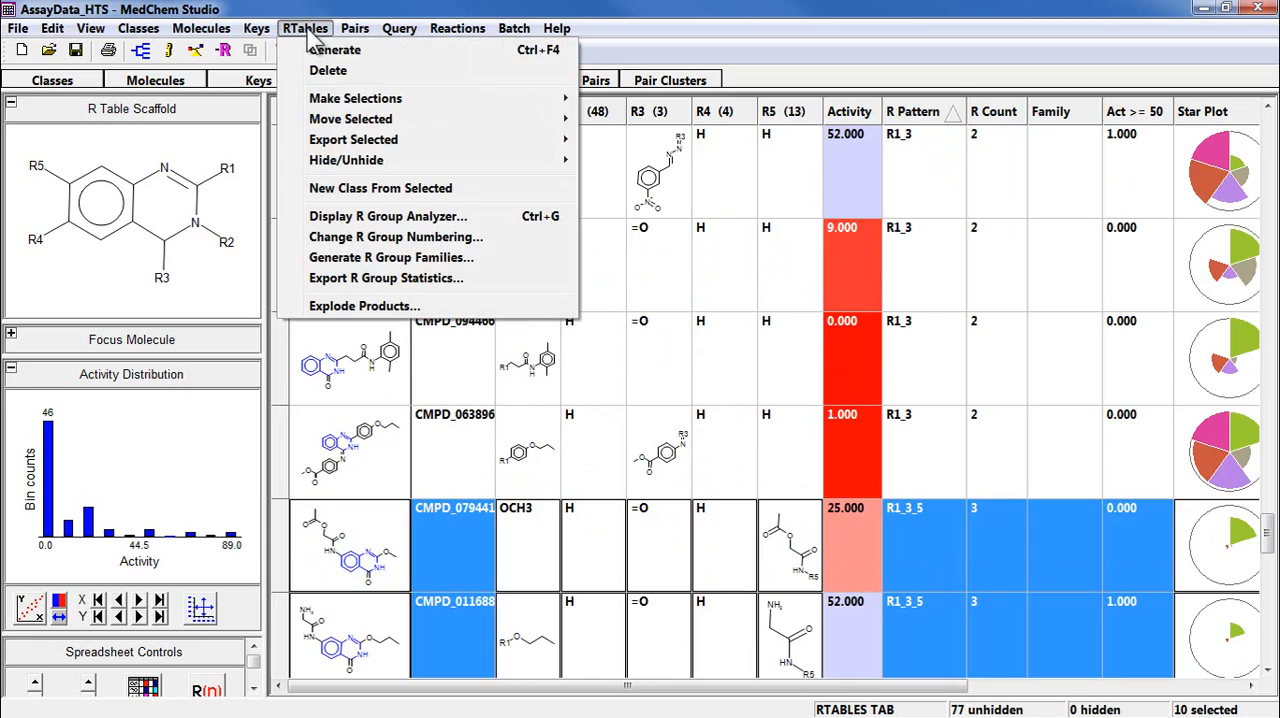
{"action": "left_click", "coordinate": [338, 195]}
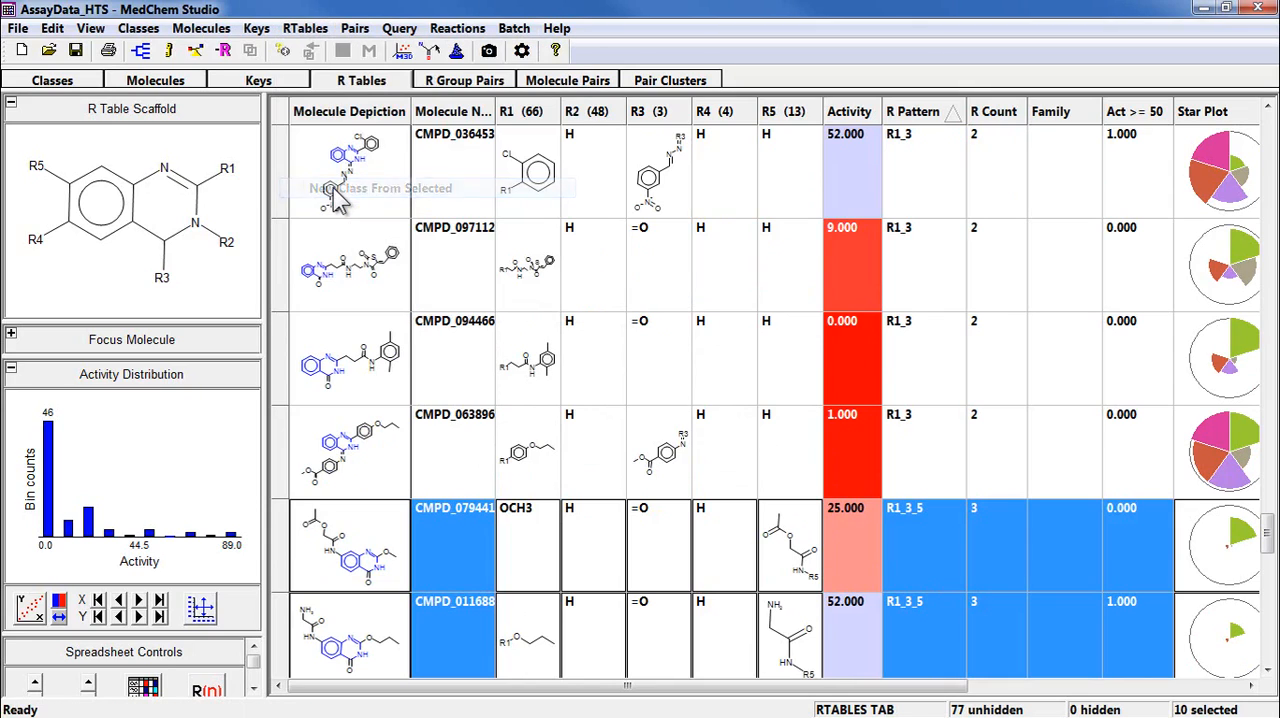
{"action": "left_click", "coordinate": [52, 80]}
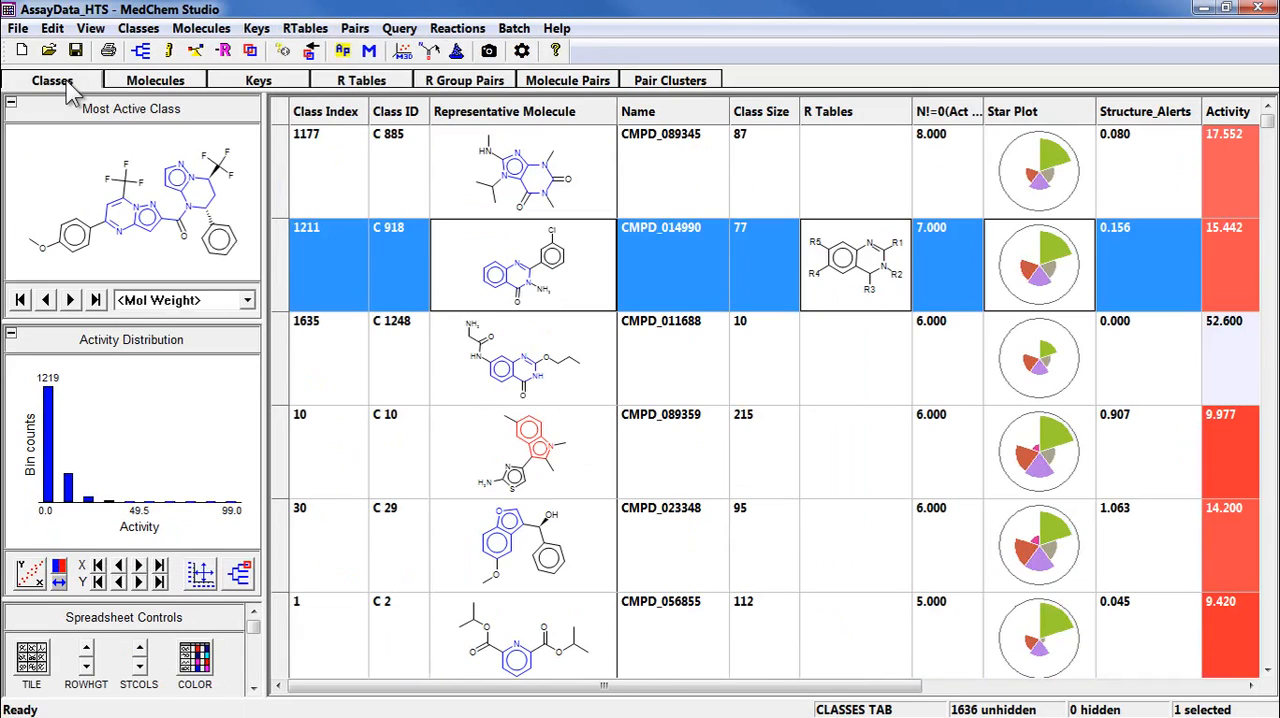
Generate the Markush MCS for class C 1248, allowing a maximum of 5 mismatched atoms and bonds.
{"action": "left_click", "coordinate": [458, 370]}
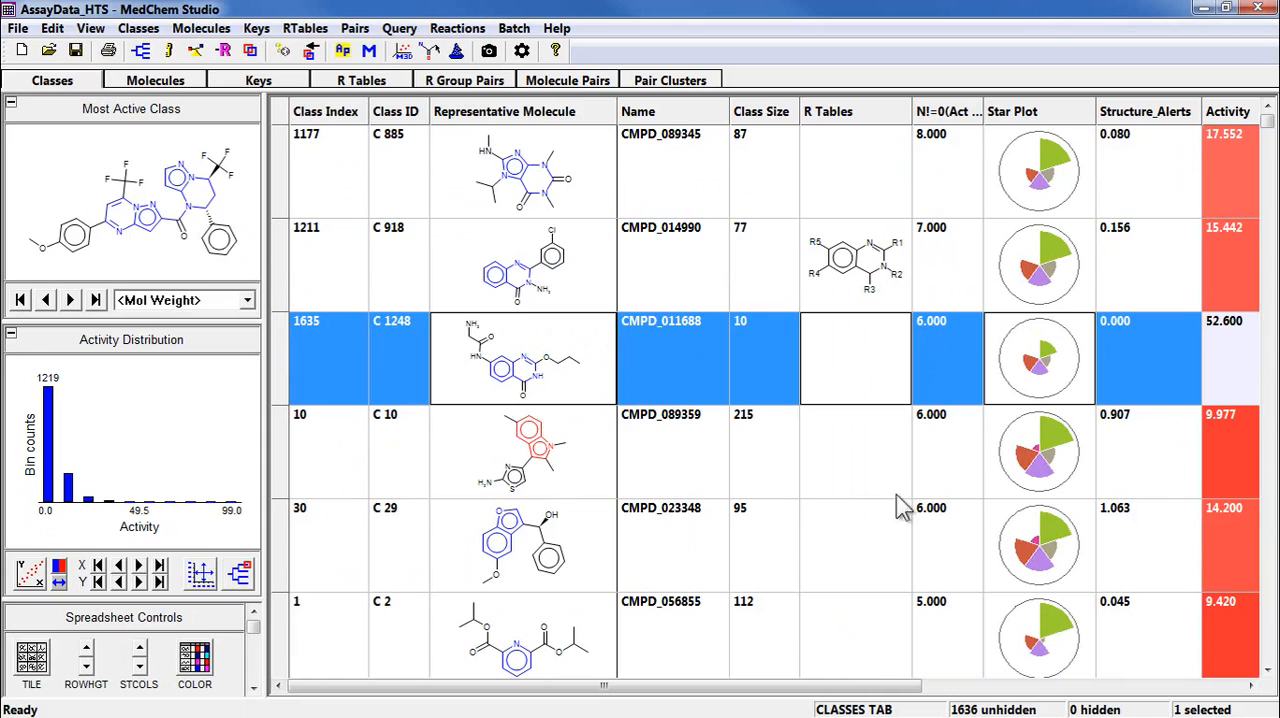
{"action": "right_click", "coordinate": [578, 396]}
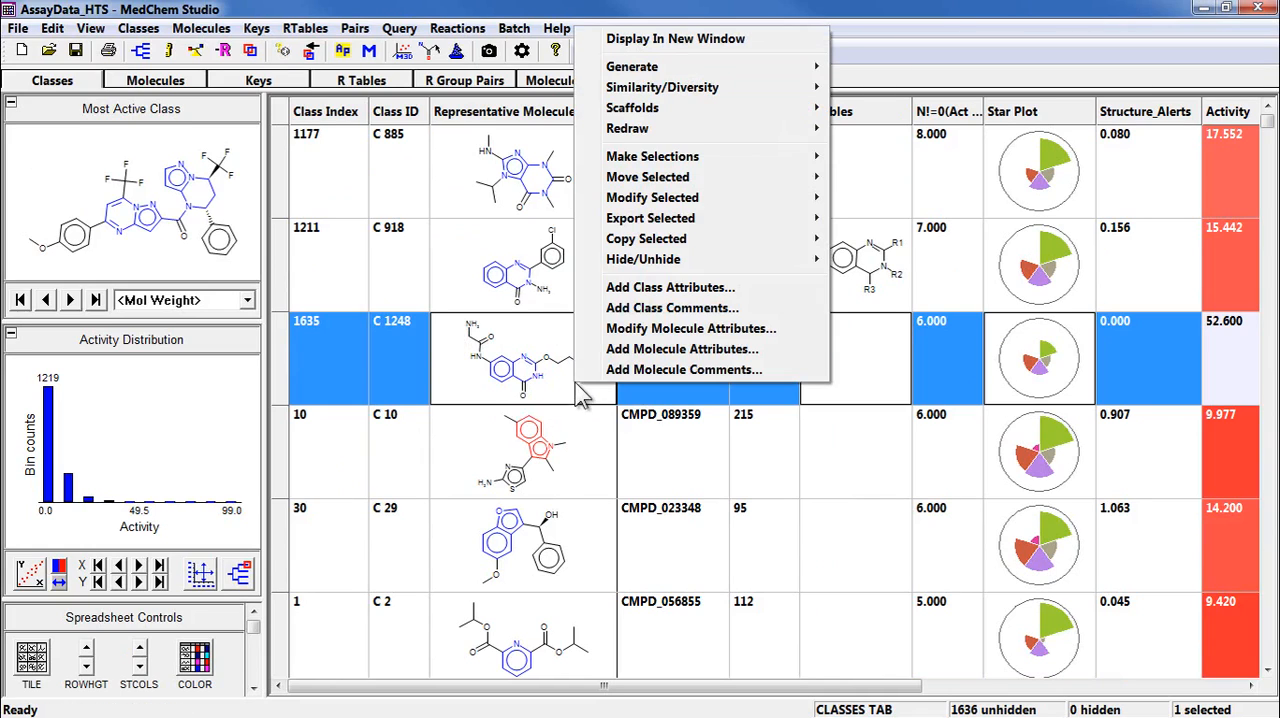
{"action": "mouse_move", "coordinate": [768, 75]}
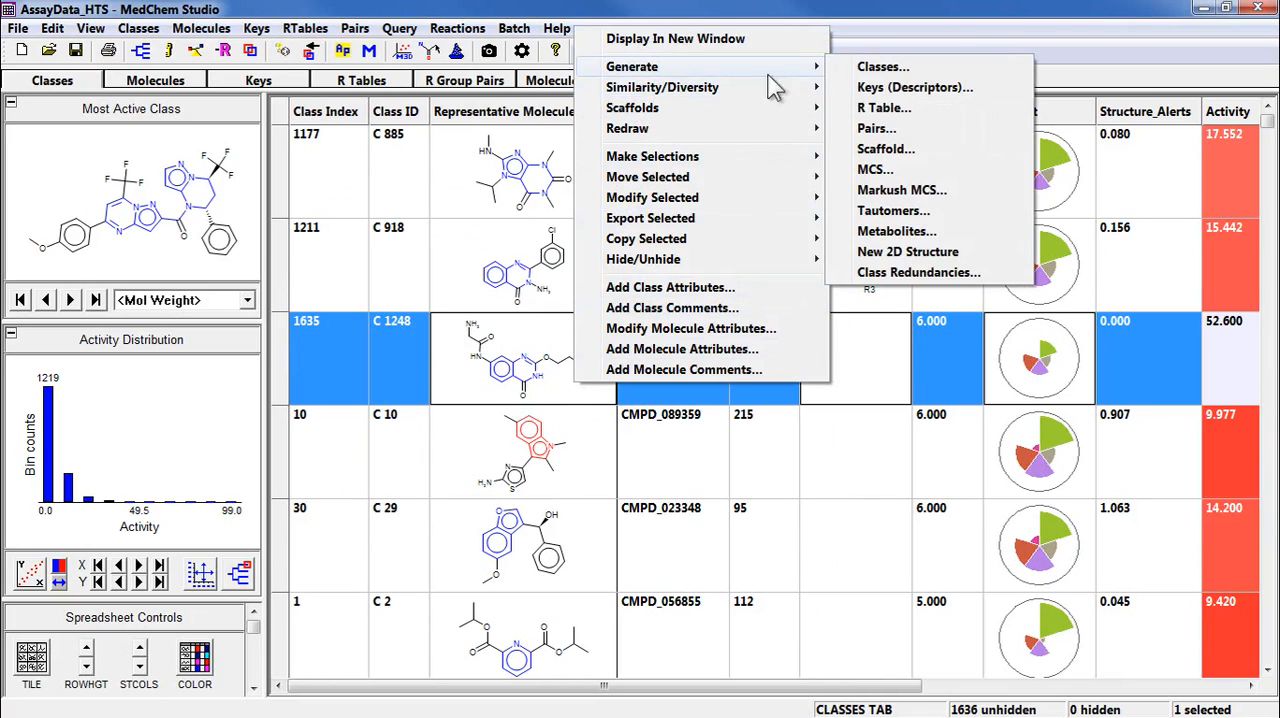
{"action": "left_click", "coordinate": [900, 190]}
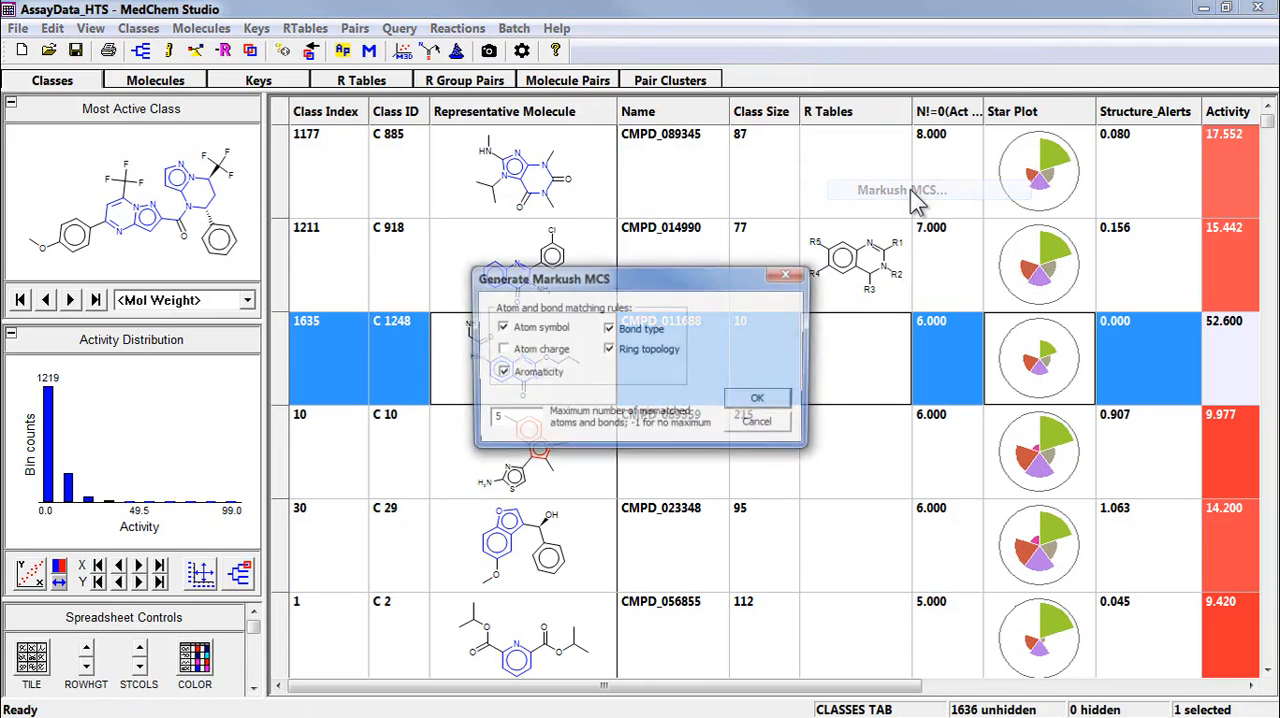
{"action": "left_click", "coordinate": [764, 403]}
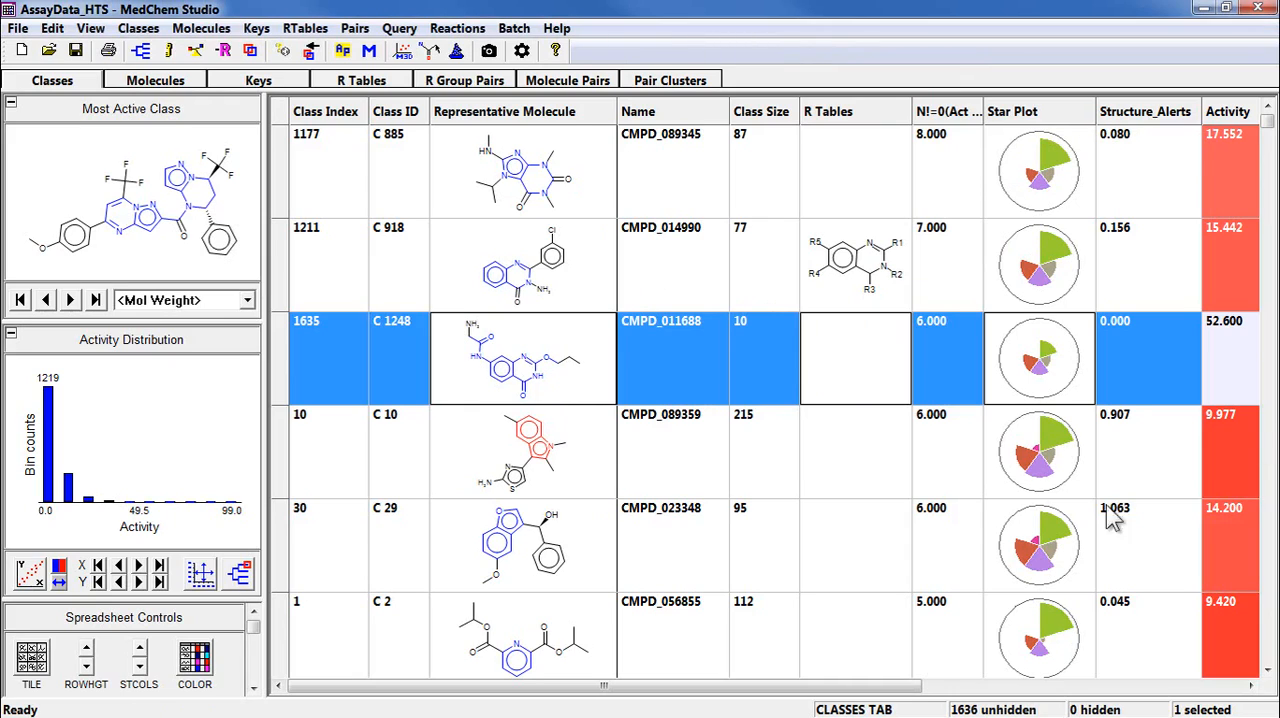
Open the R table of class C 1248 and sort its molecules by Activity.
{"action": "left_click", "coordinate": [396, 86]}
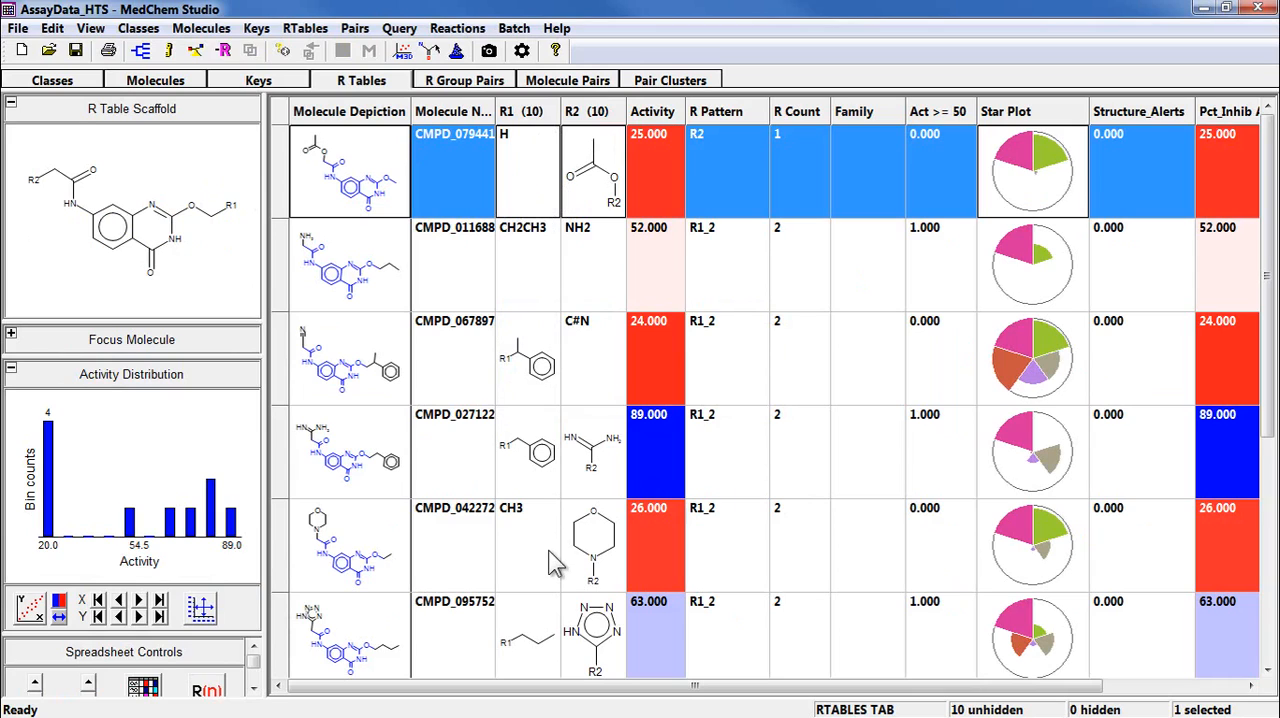
{"action": "left_click", "coordinate": [670, 118]}
{"action": "left_click", "coordinate": [670, 118]}
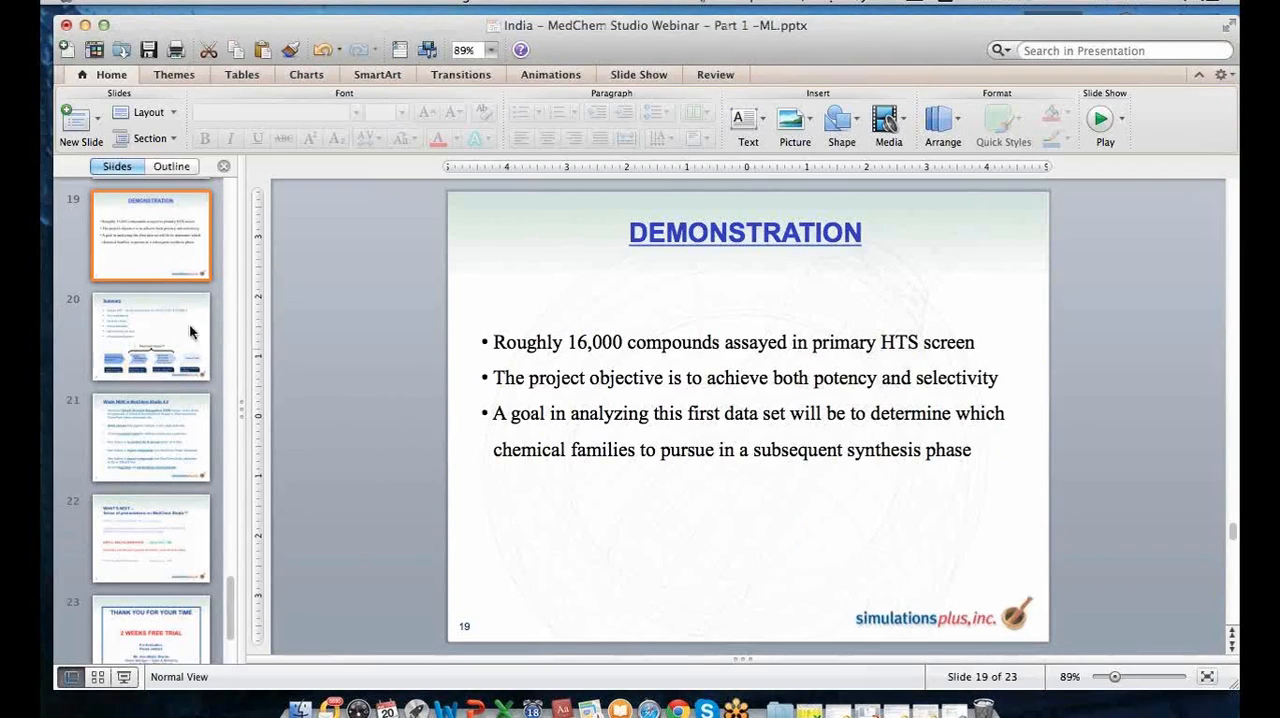
Start the PowerPoint slide show from the Demonstration slide, slide 19.
{"action": "left_click", "coordinate": [124, 677]}
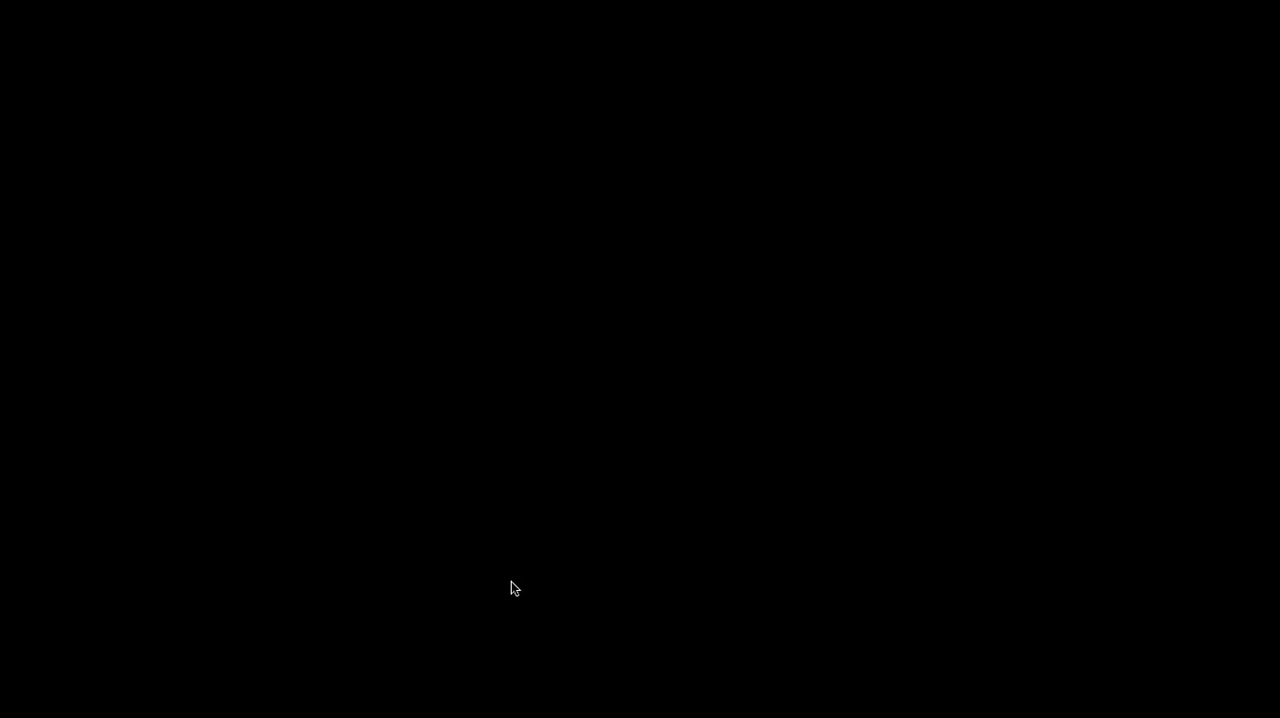